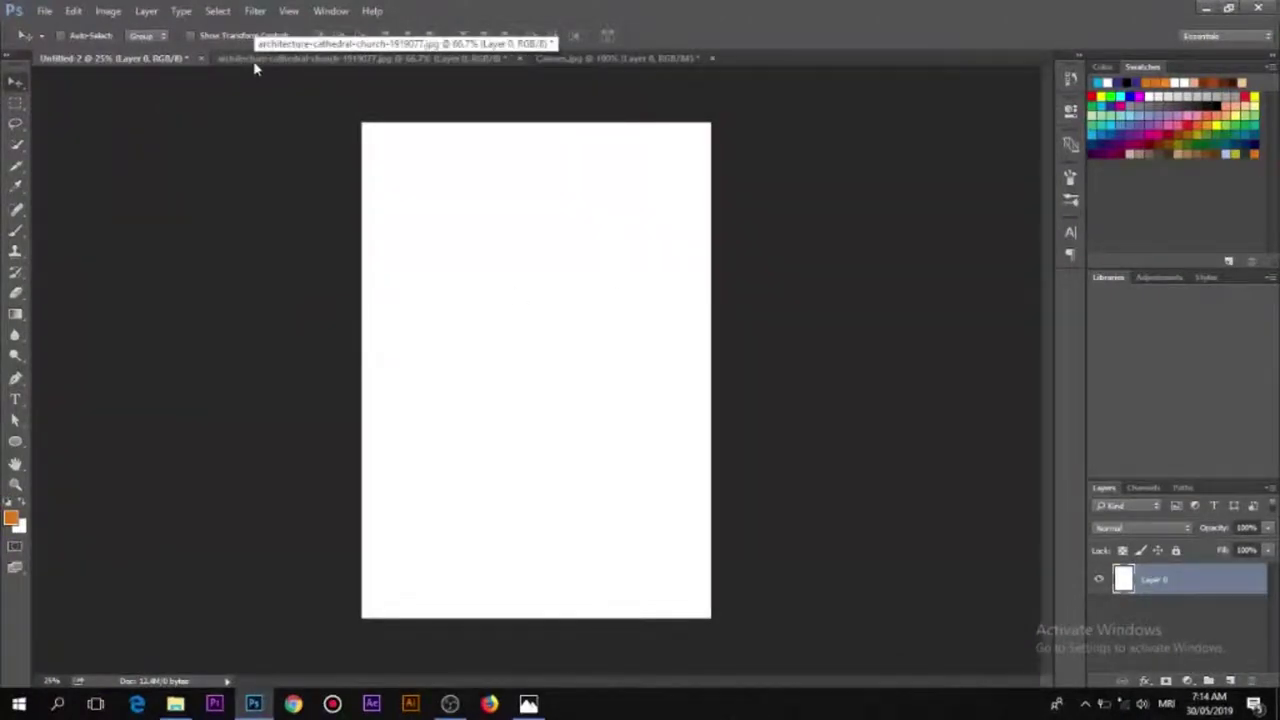
Step: Drag the Cannes coastal photo into the blank flyer document as a new layer
click(551, 61)
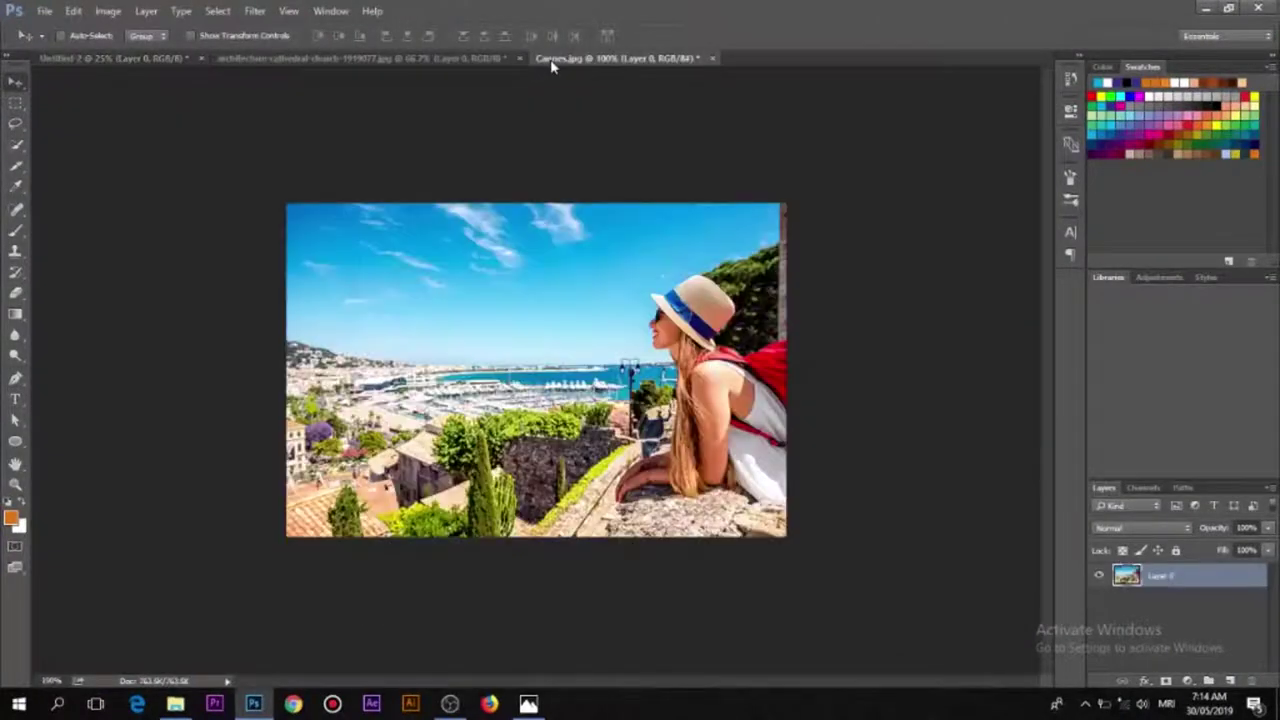
drag(540, 334, 135, 58)
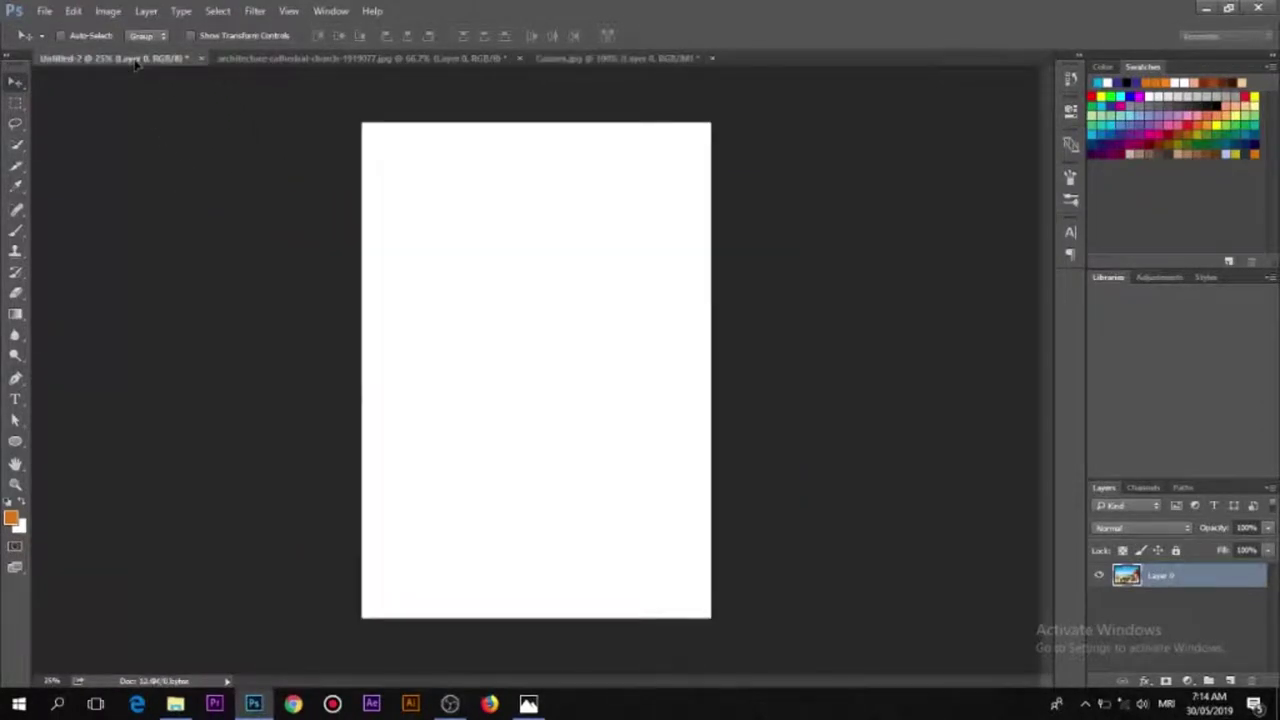
drag(135, 58, 490, 234)
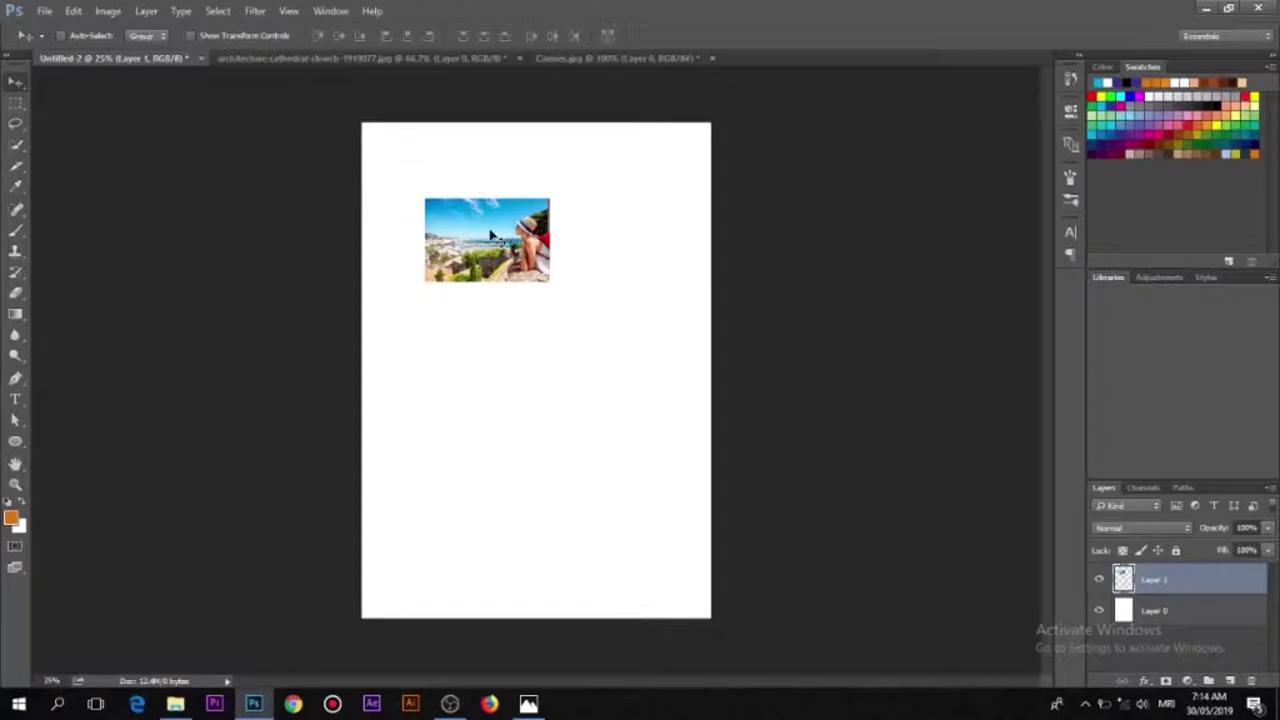
Step: Scale the photo to the full page width and align it to the top edge
key(ctrl+t)
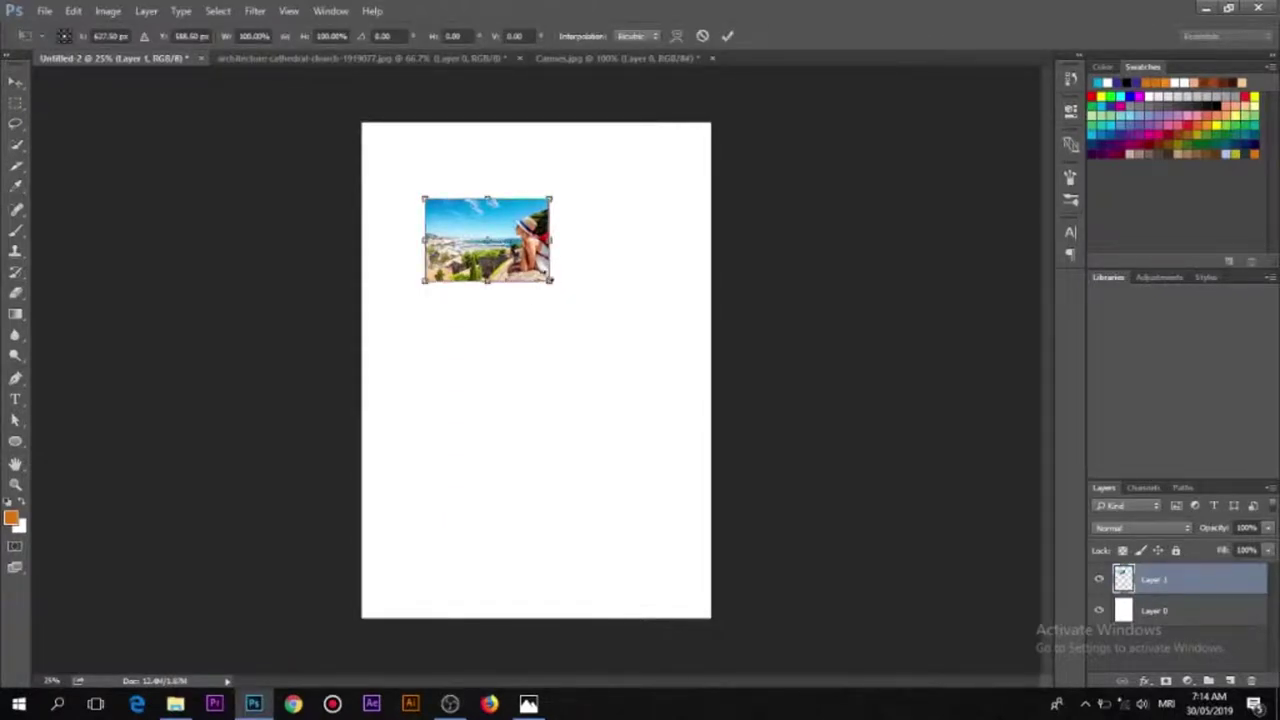
drag(551, 283, 651, 347)
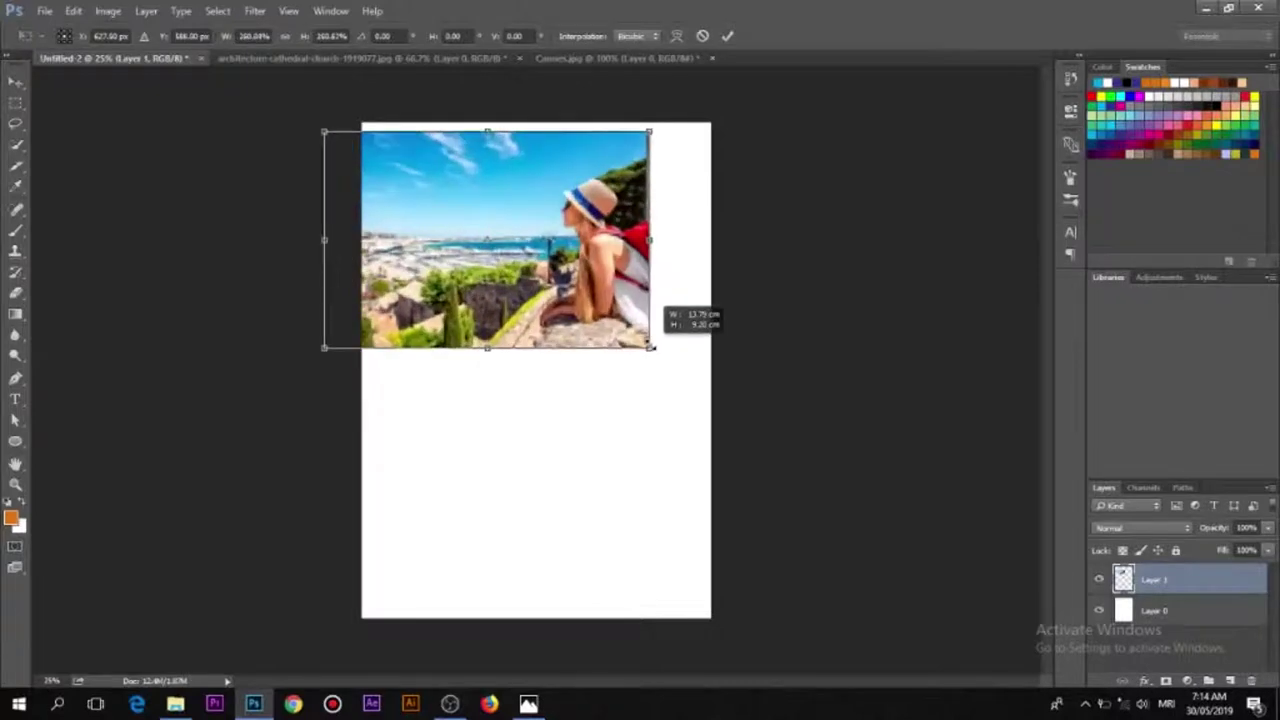
drag(549, 264, 605, 215)
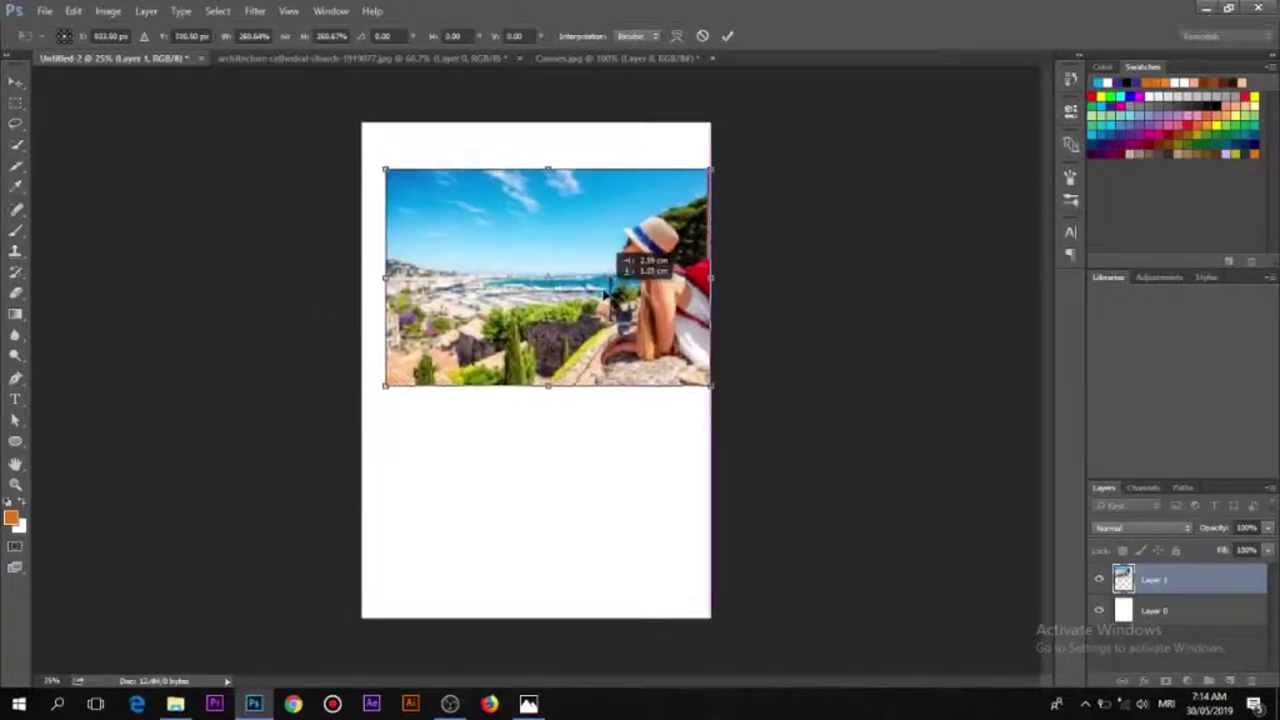
drag(605, 215, 594, 215)
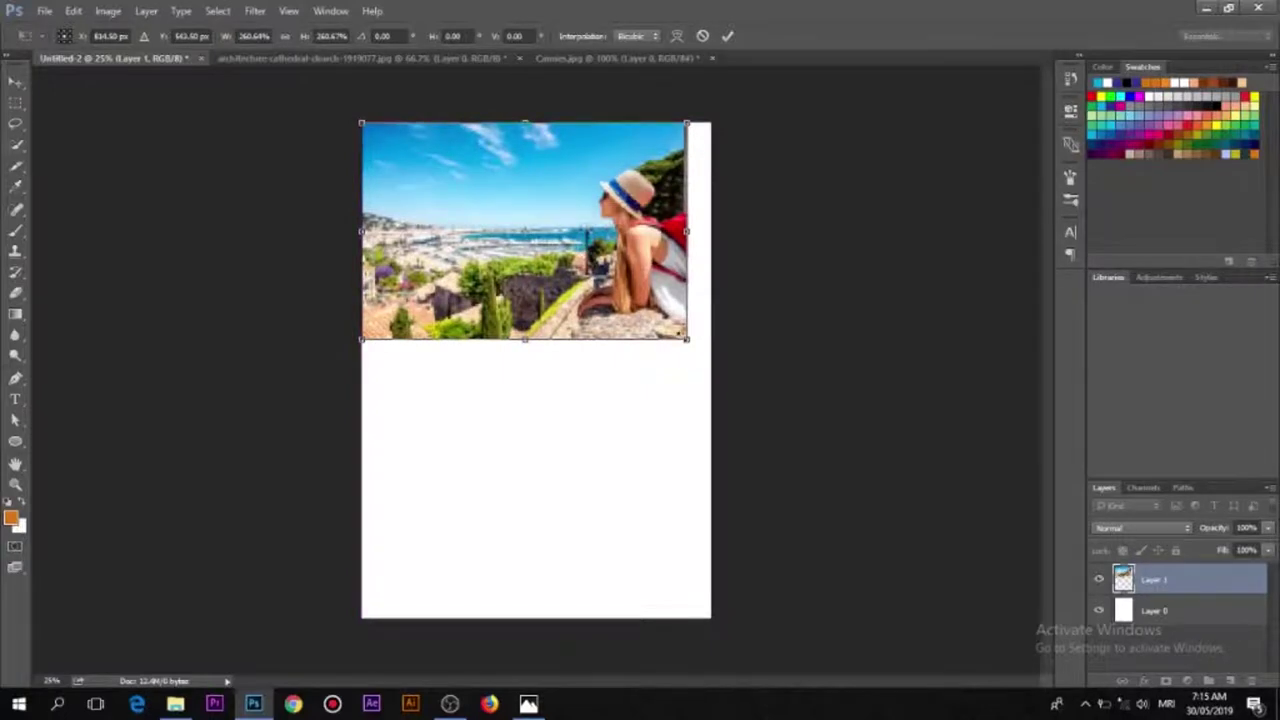
drag(688, 341, 711, 352)
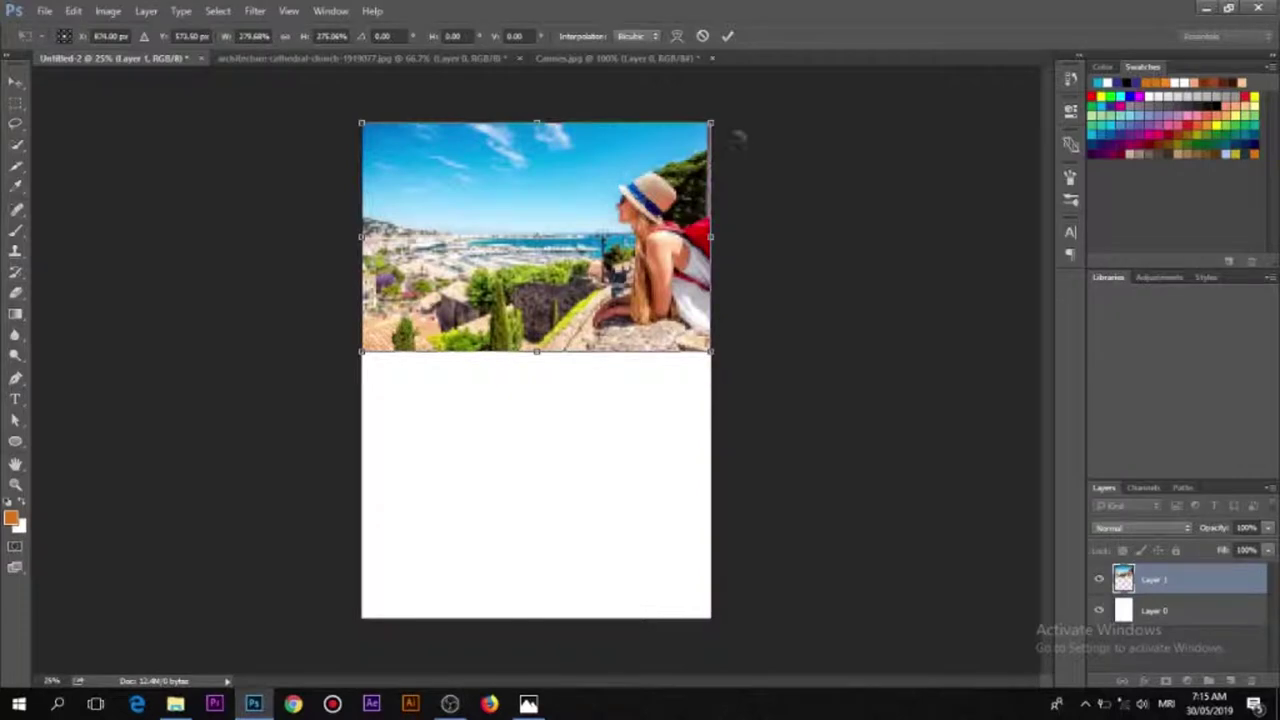
click(728, 36)
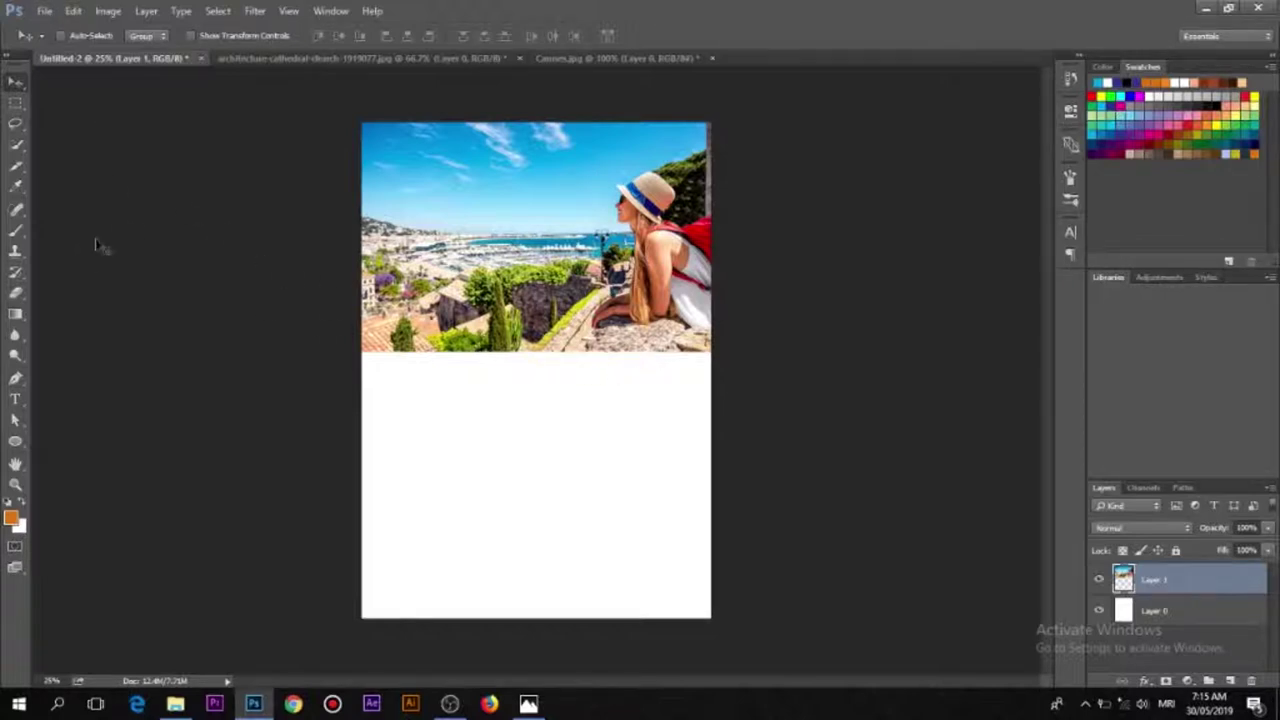
Step: Draw a closed curved Pen shape from the photo's lower edge to the bottom-left corner
click(15, 378)
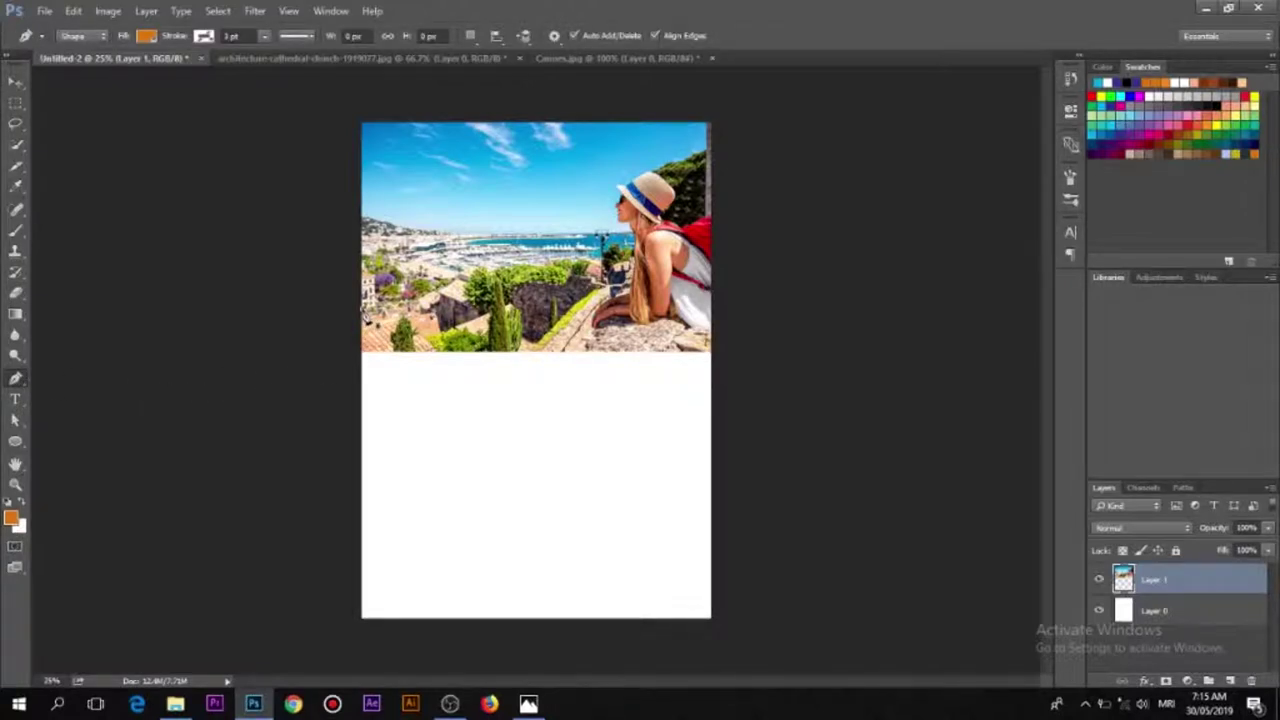
click(364, 312)
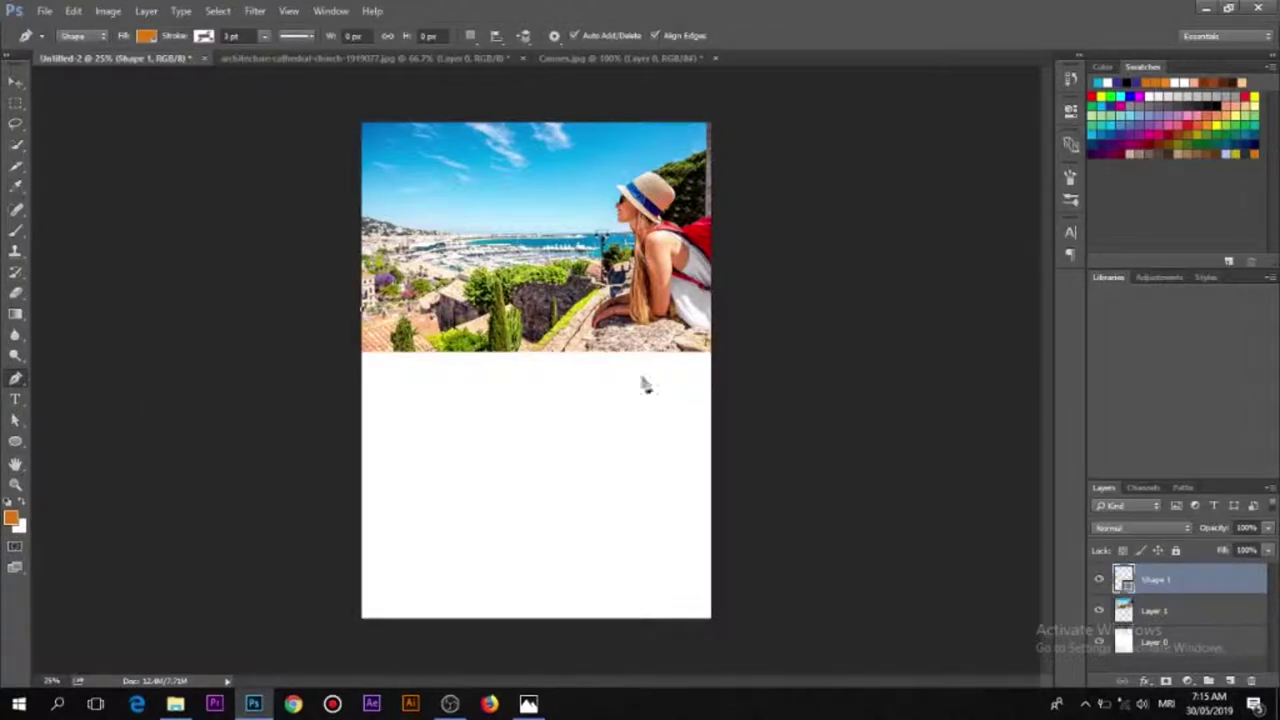
click(714, 405)
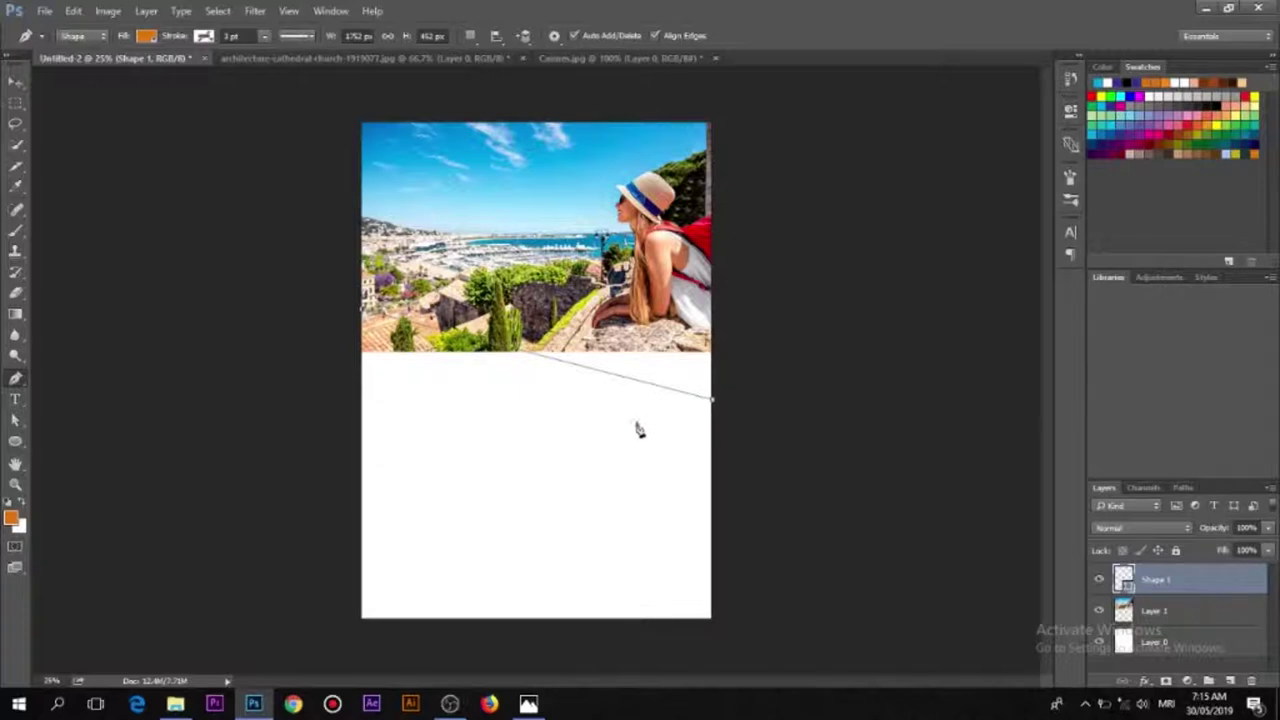
mouse_move(538, 405)
mouse_down()
mouse_move(388, 460)
mouse_move(362, 430)
mouse_move(460, 425)
mouse_move(408, 420)
mouse_move(403, 451)
mouse_move(426, 434)
mouse_move(441, 441)
mouse_up()
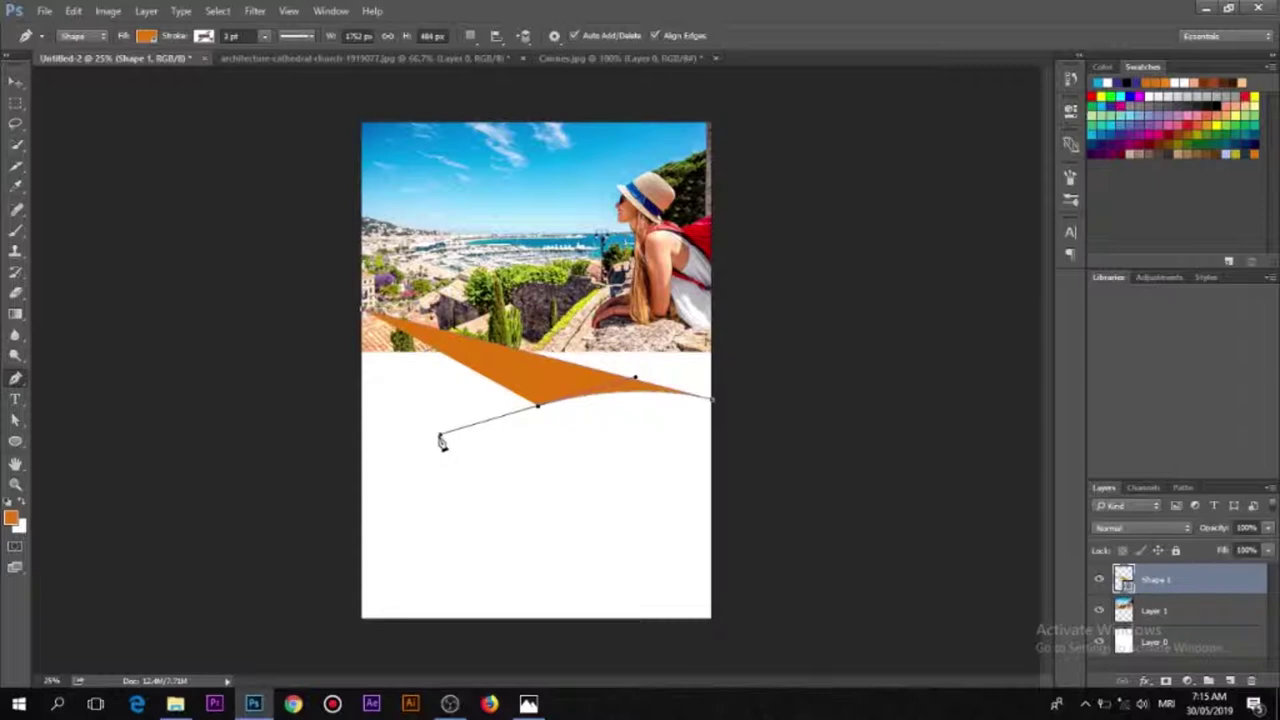
click(538, 409)
mouse_move(375, 588)
mouse_down()
mouse_move(385, 632)
mouse_move(347, 712)
mouse_move(324, 715)
mouse_up()
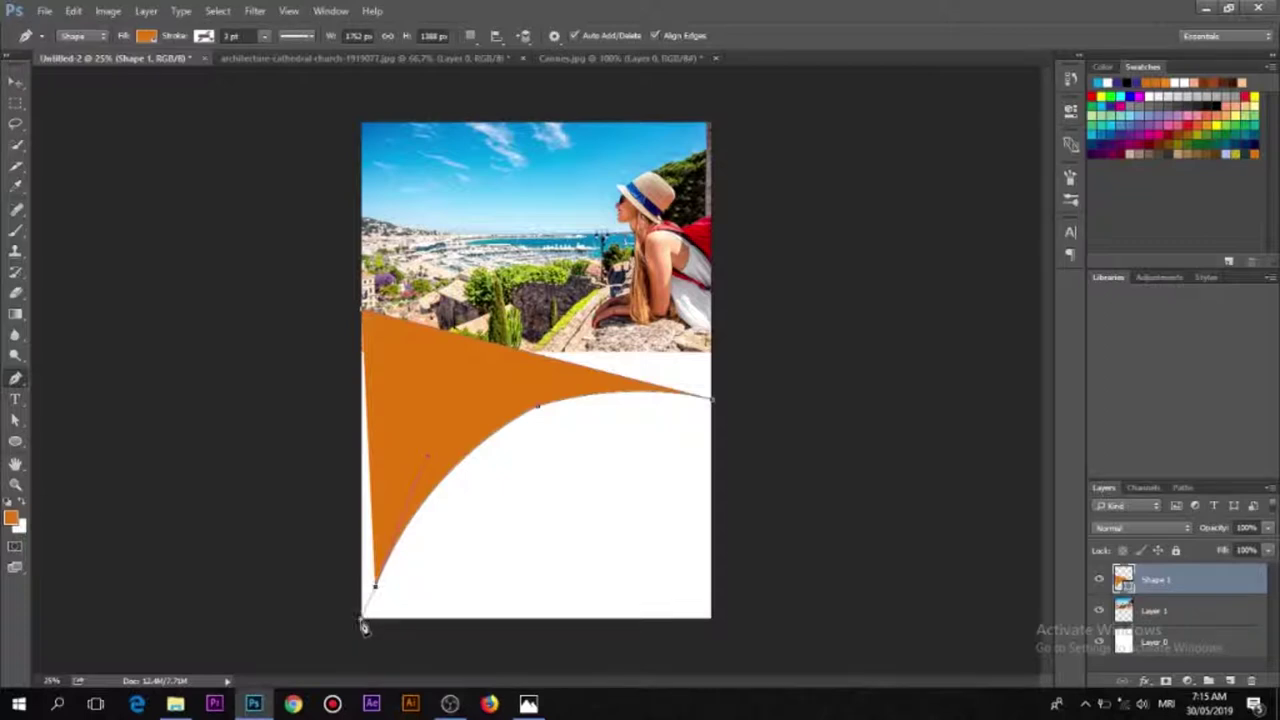
click(362, 619)
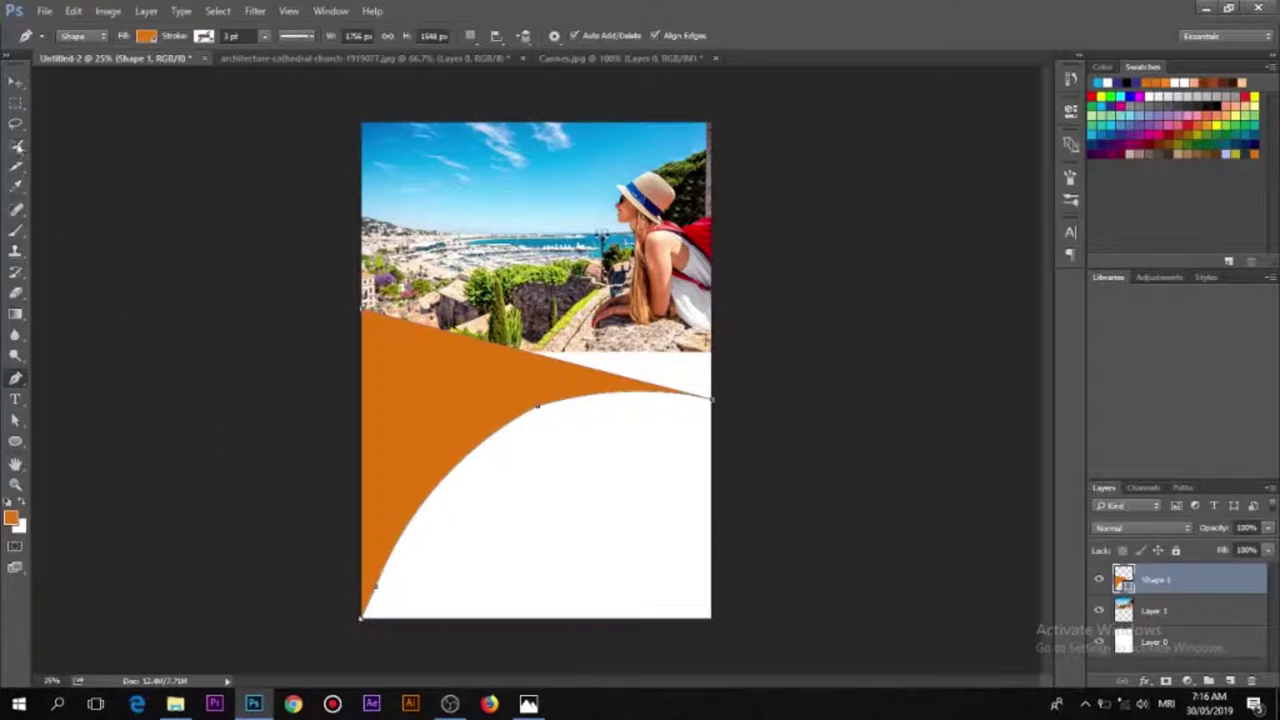
click(15, 84)
click(478, 421)
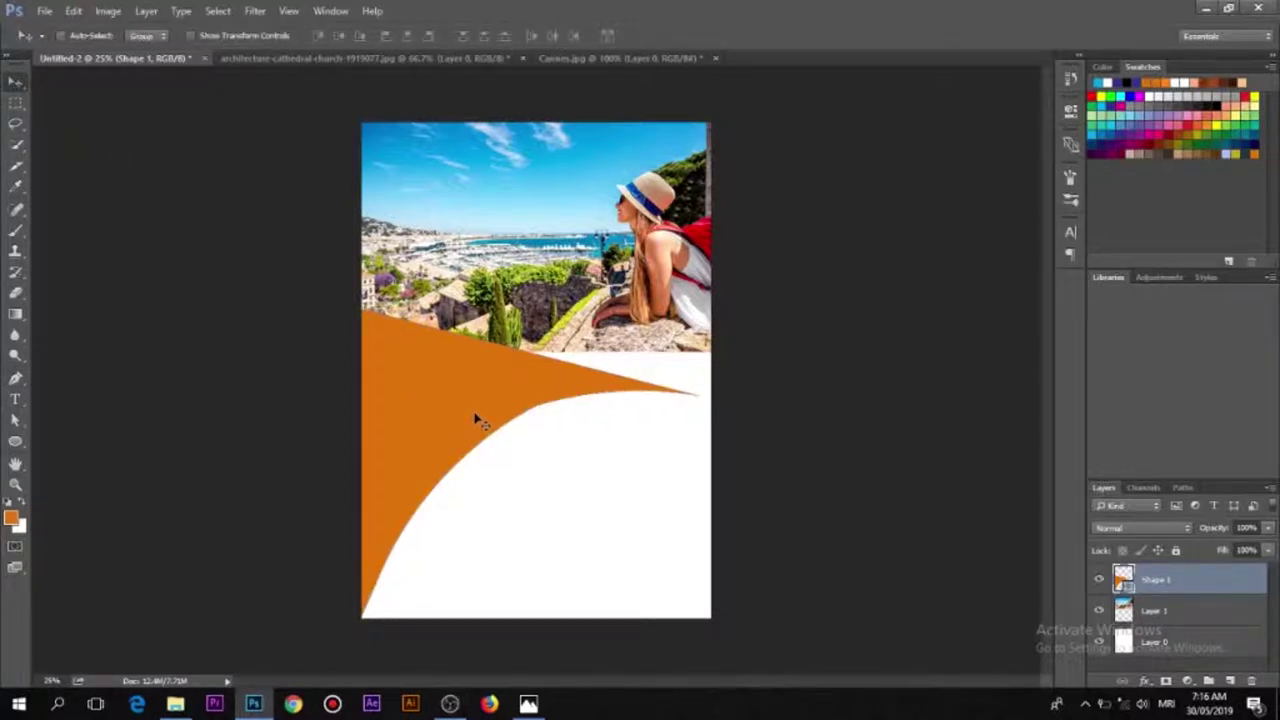
Step: Scale Shape 1 to about 130% width and 110% height, its tip past the right edge
key(ctrl+t)
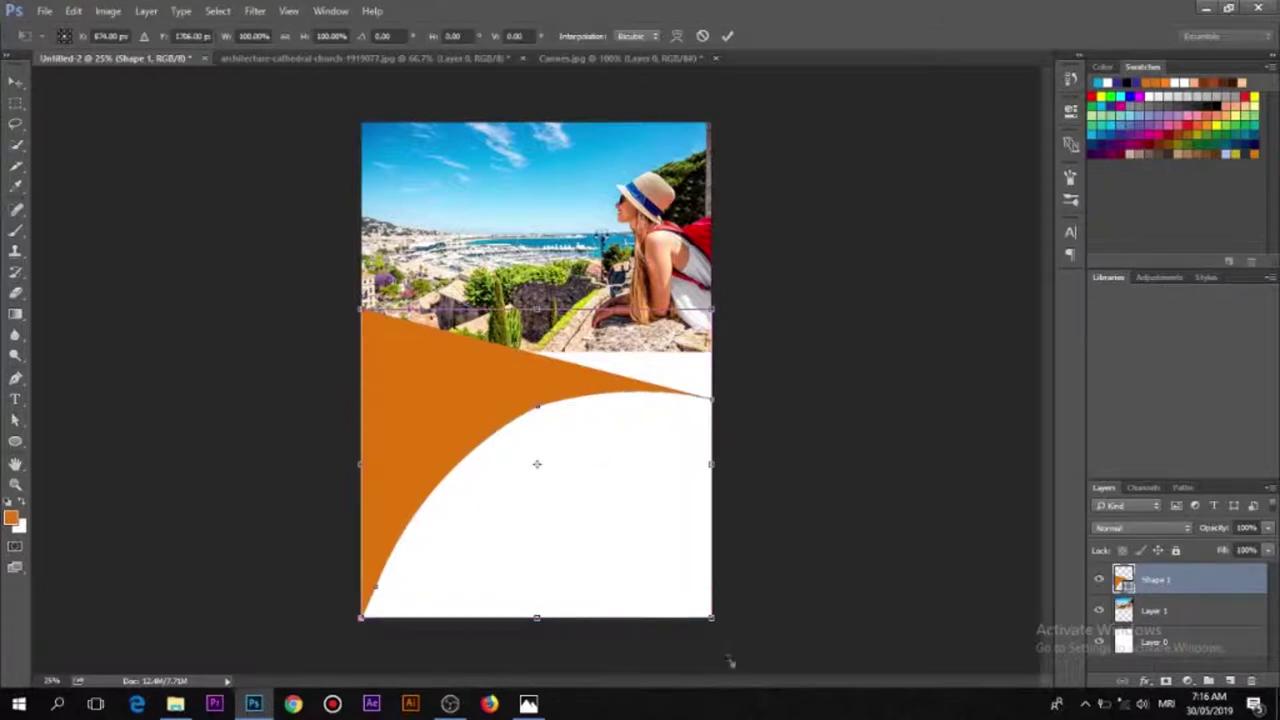
drag(711, 618, 731, 636)
mouse_move(651, 480)
mouse_down()
mouse_move(670, 444)
mouse_move(643, 446)
mouse_move(661, 450)
mouse_up()
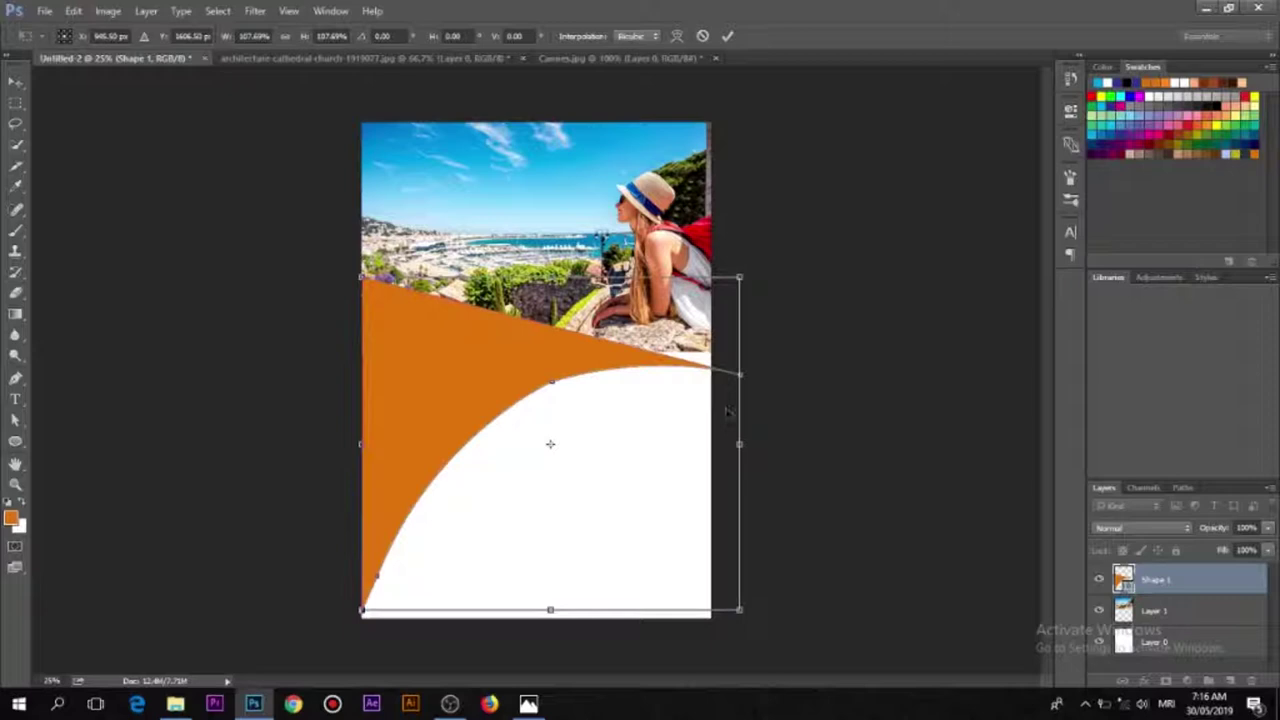
mouse_move(740, 444)
mouse_down()
mouse_move(835, 461)
mouse_move(817, 461)
mouse_up()
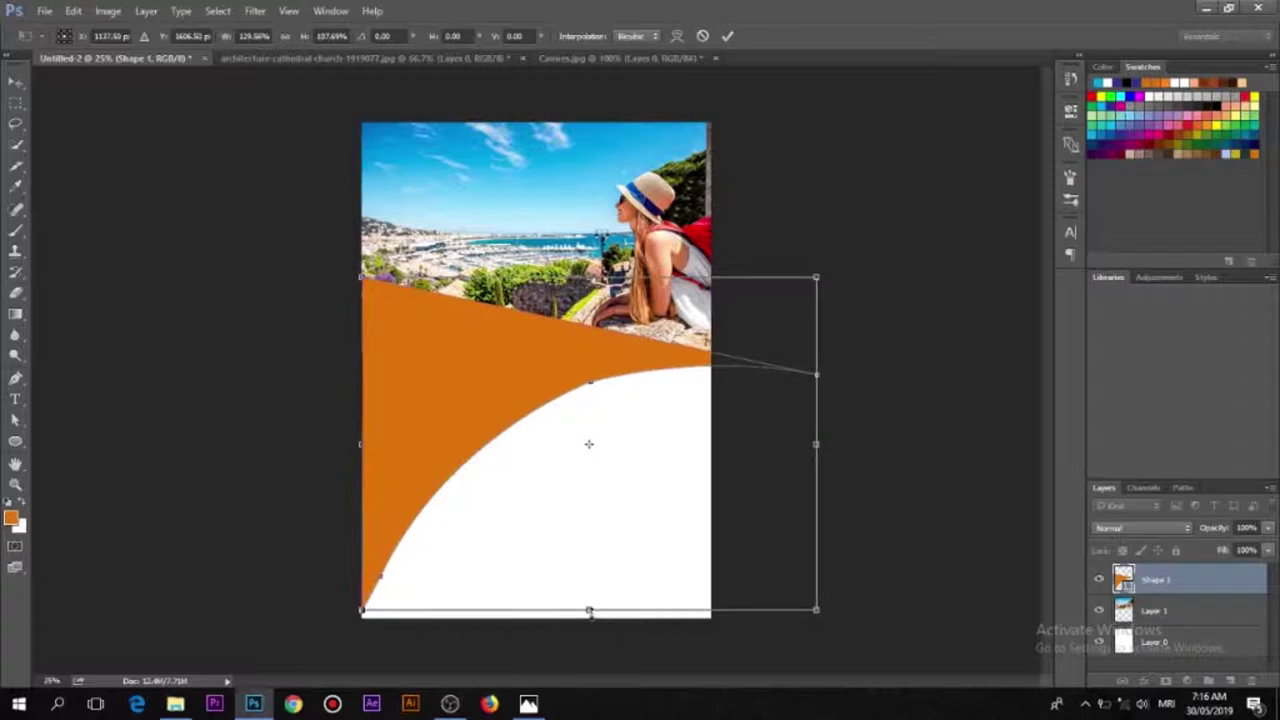
drag(589, 612, 582, 617)
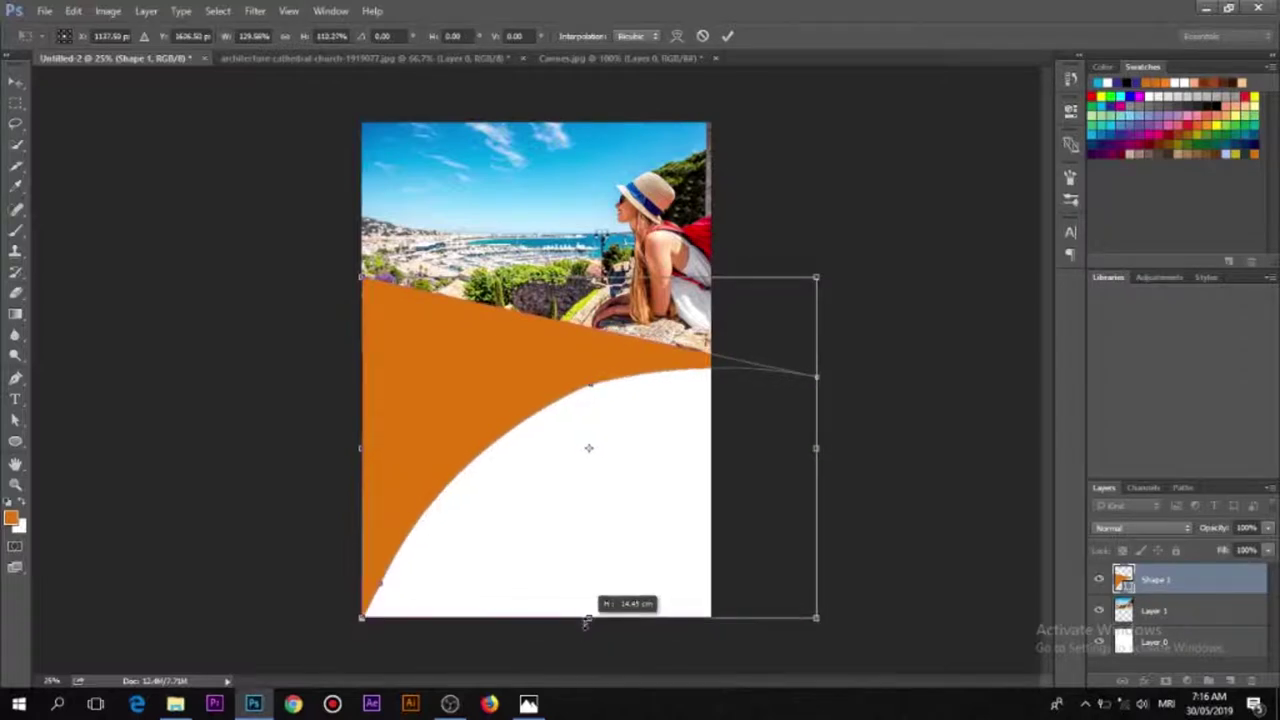
click(728, 36)
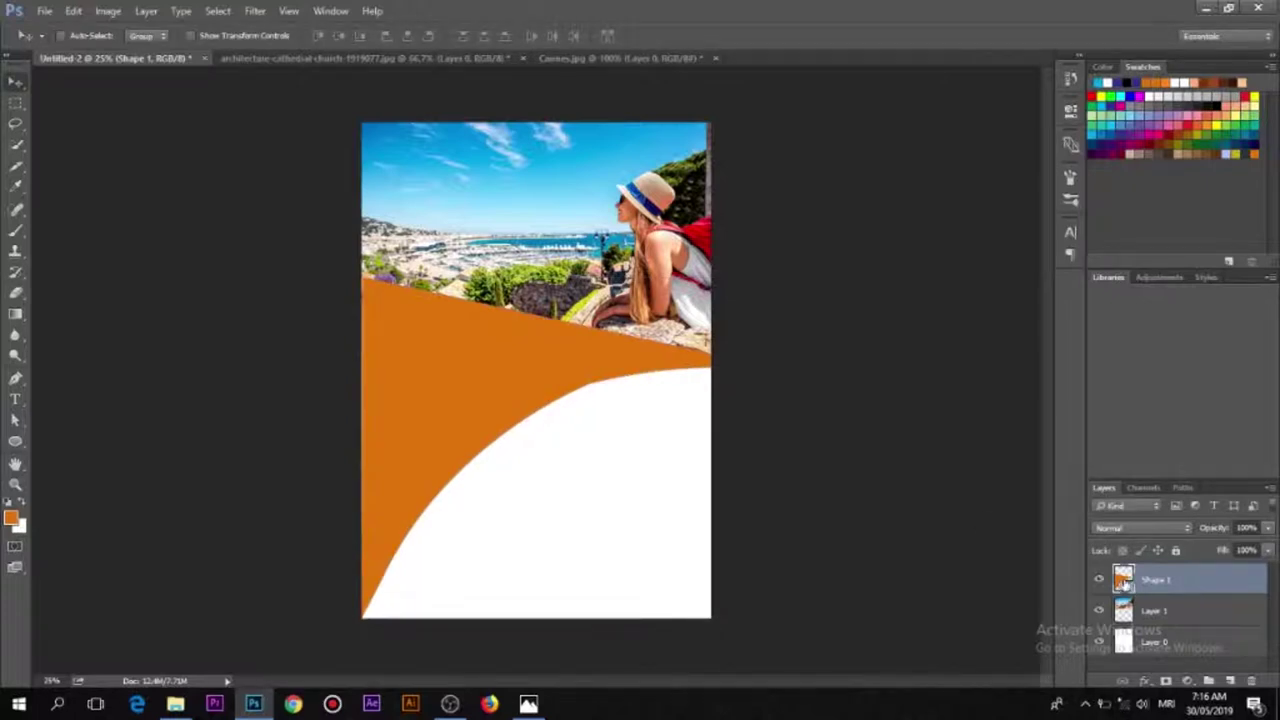
Step: Fill Shape 1 with sky blue #019de4 and add an empty Layer 2 above it
double_click(1122, 580)
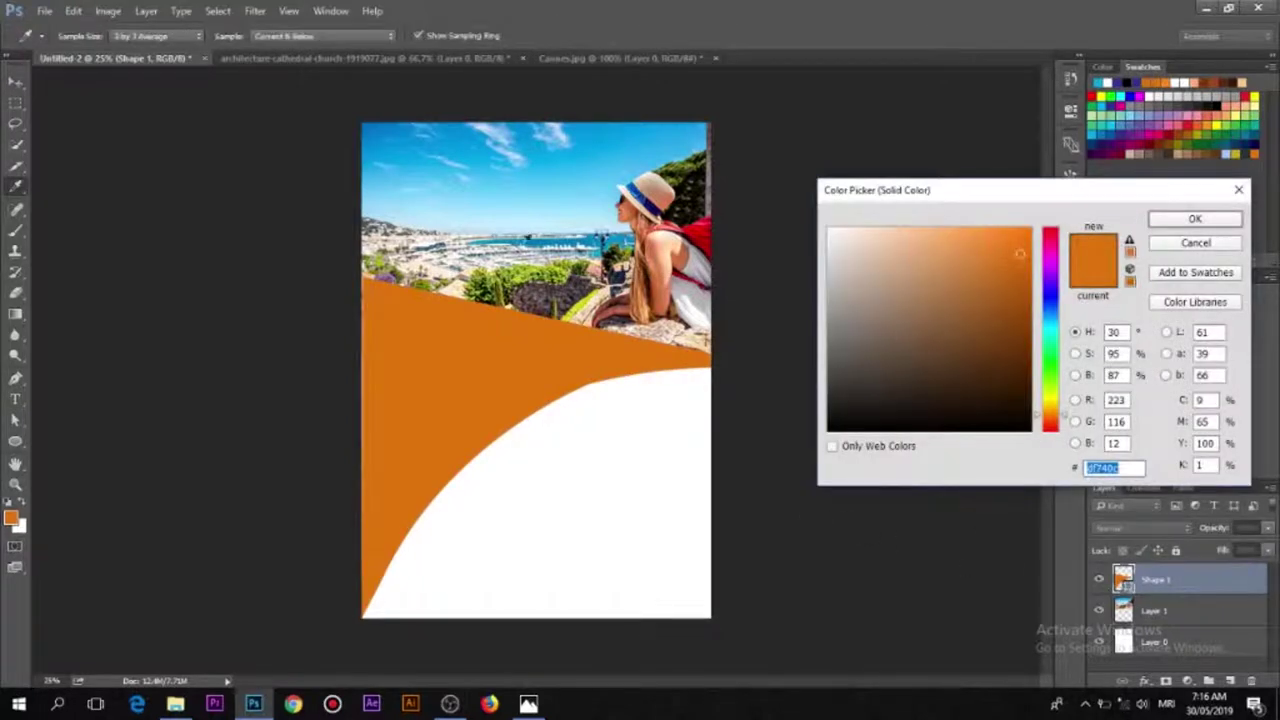
click(620, 131)
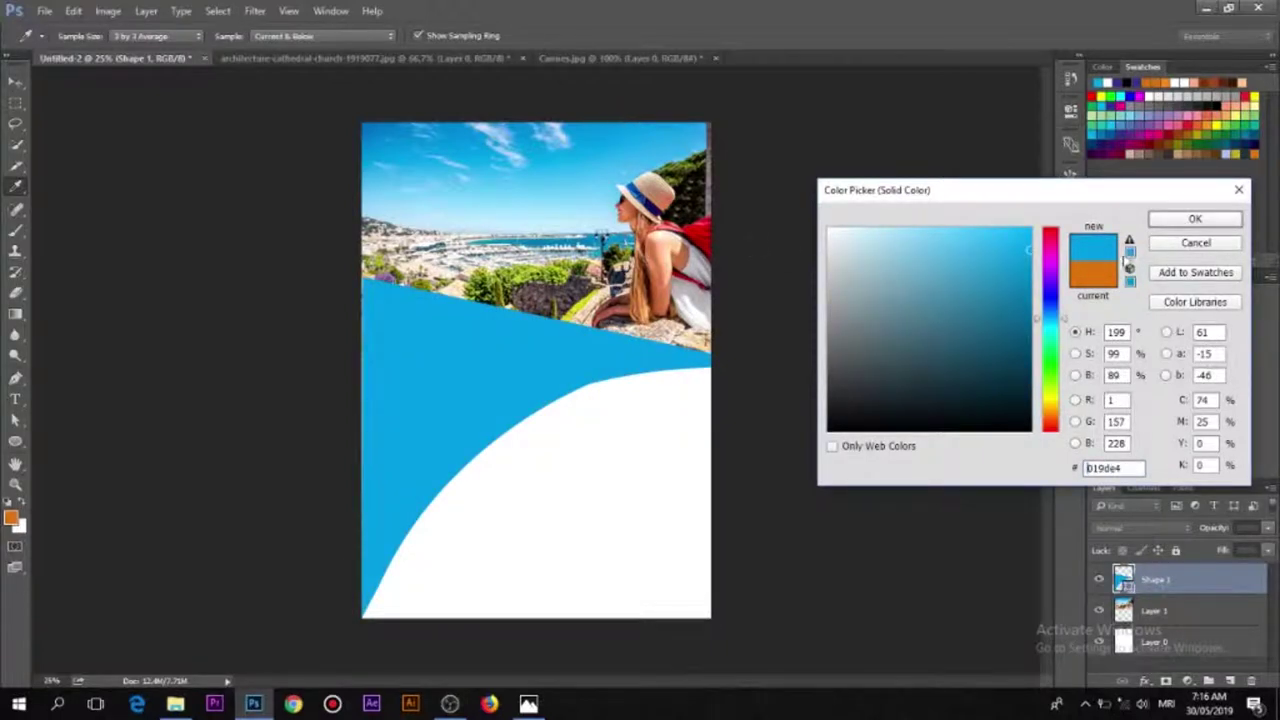
click(1193, 219)
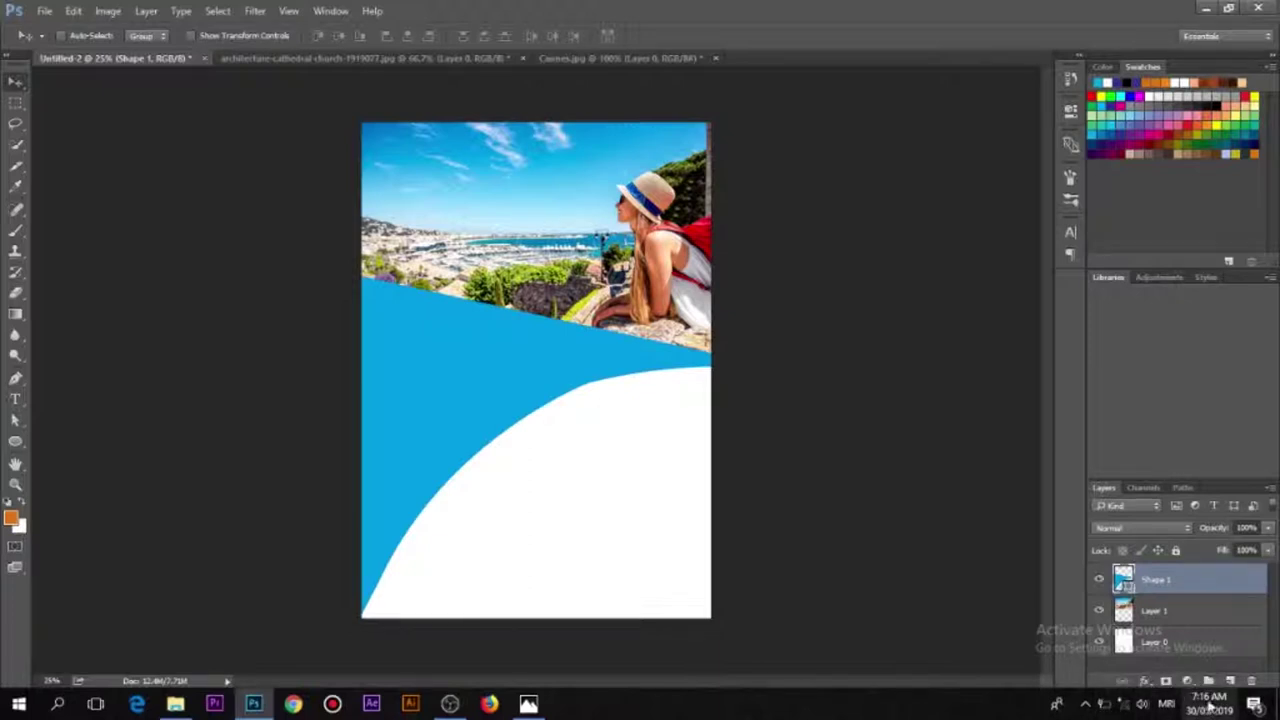
click(1228, 681)
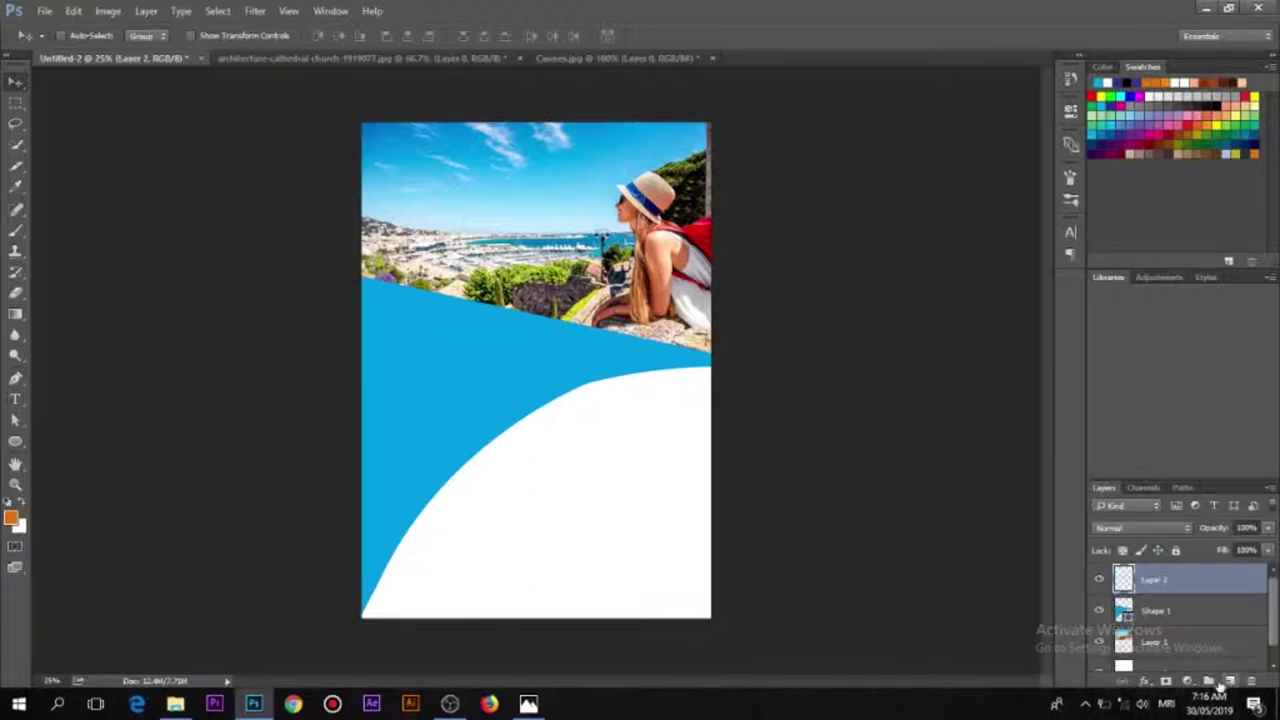
Step: Draw a second curved Pen shape from the blue swoosh's top edge to the bottom-right corner
click(15, 421)
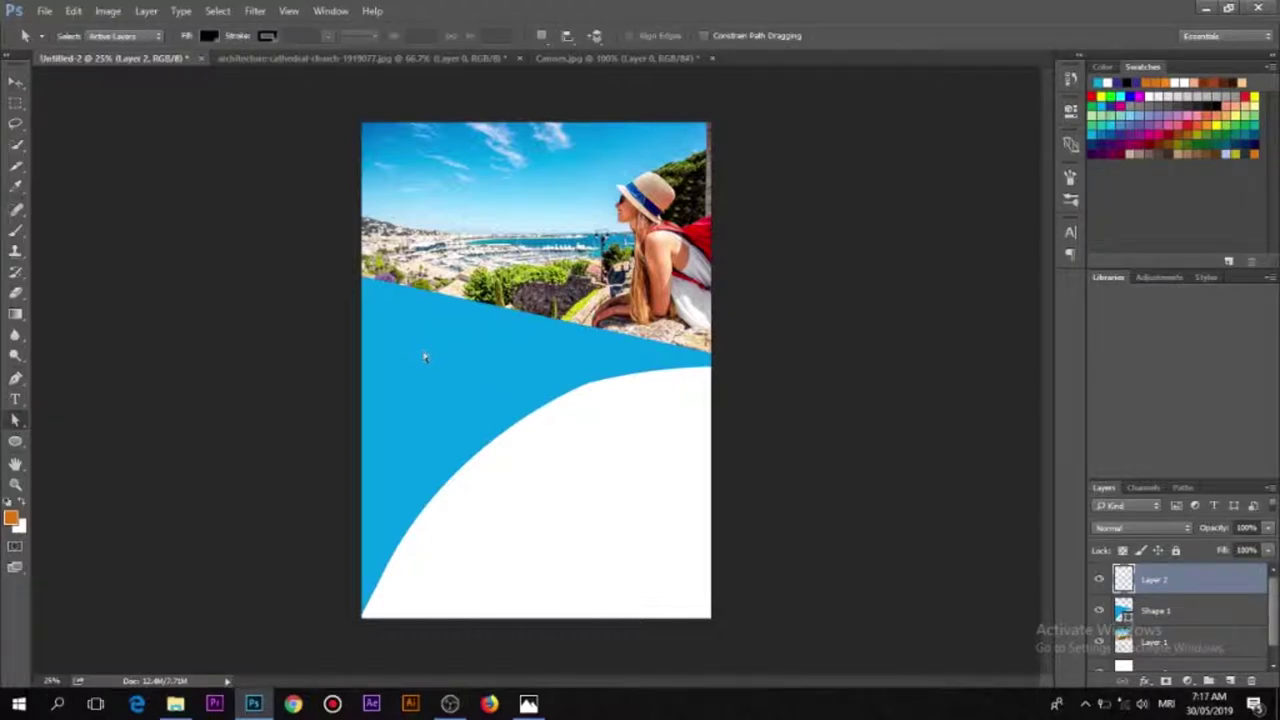
click(15, 378)
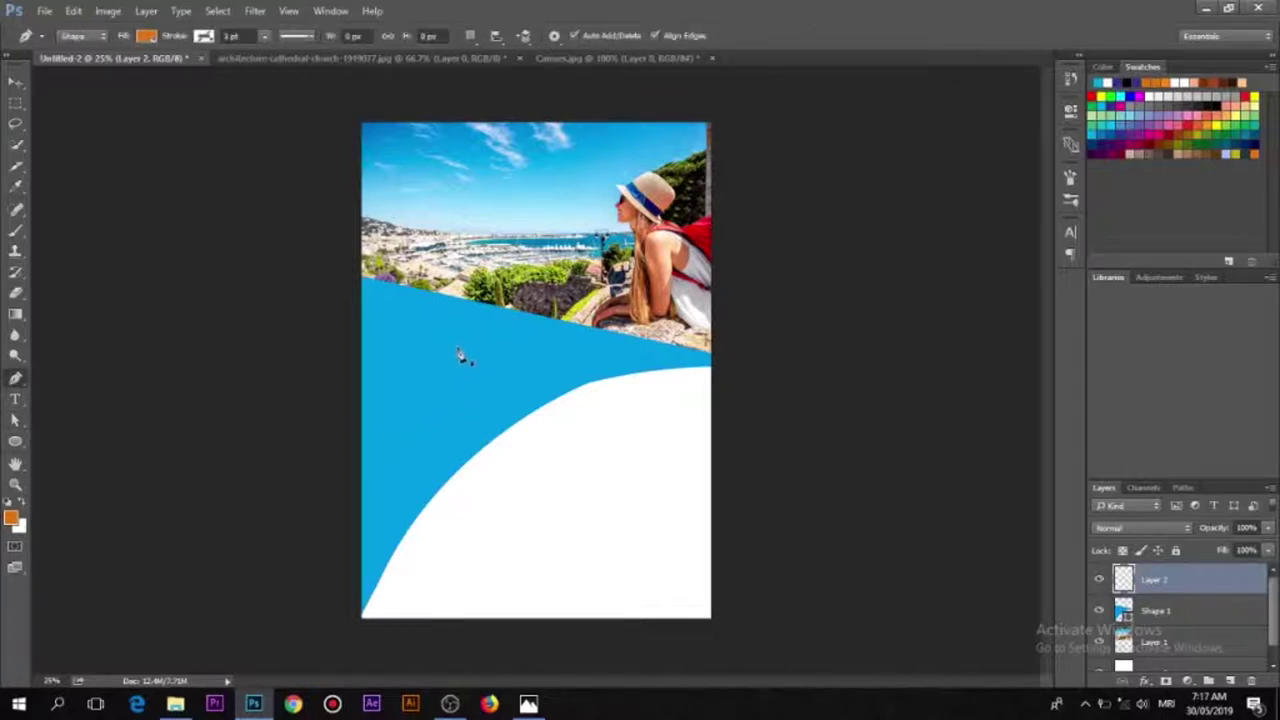
click(367, 287)
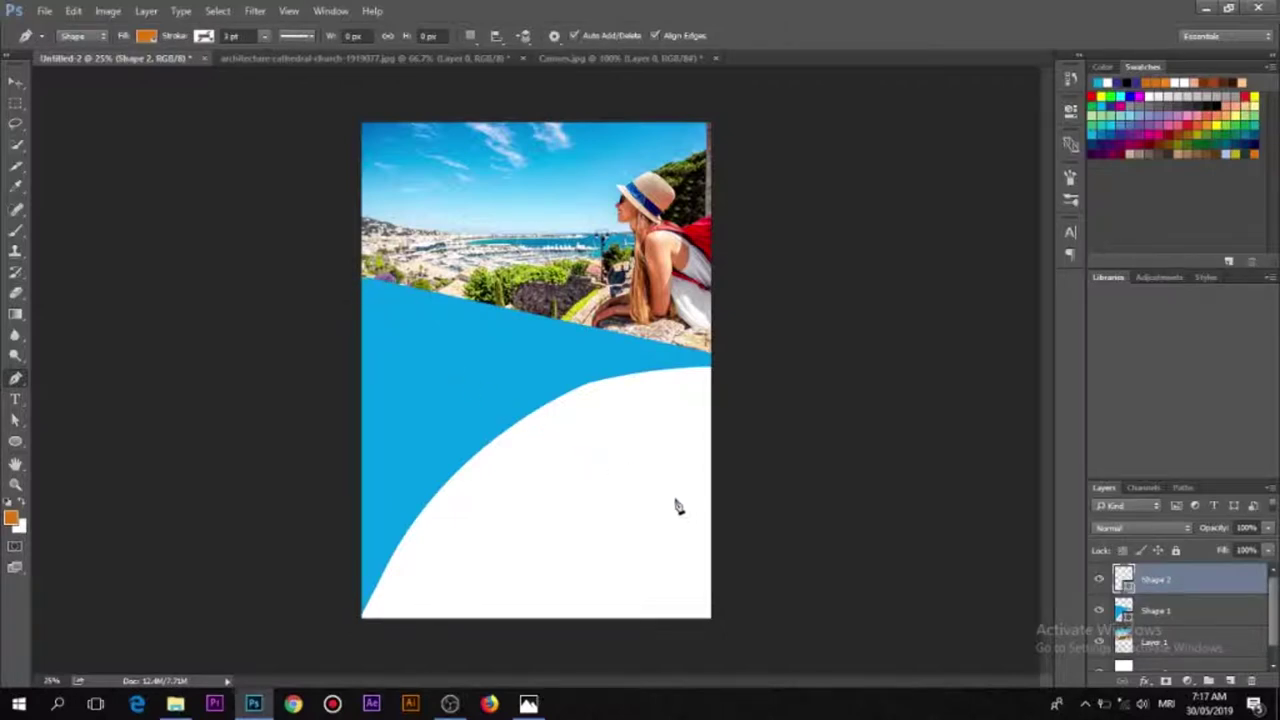
drag(707, 612, 680, 674)
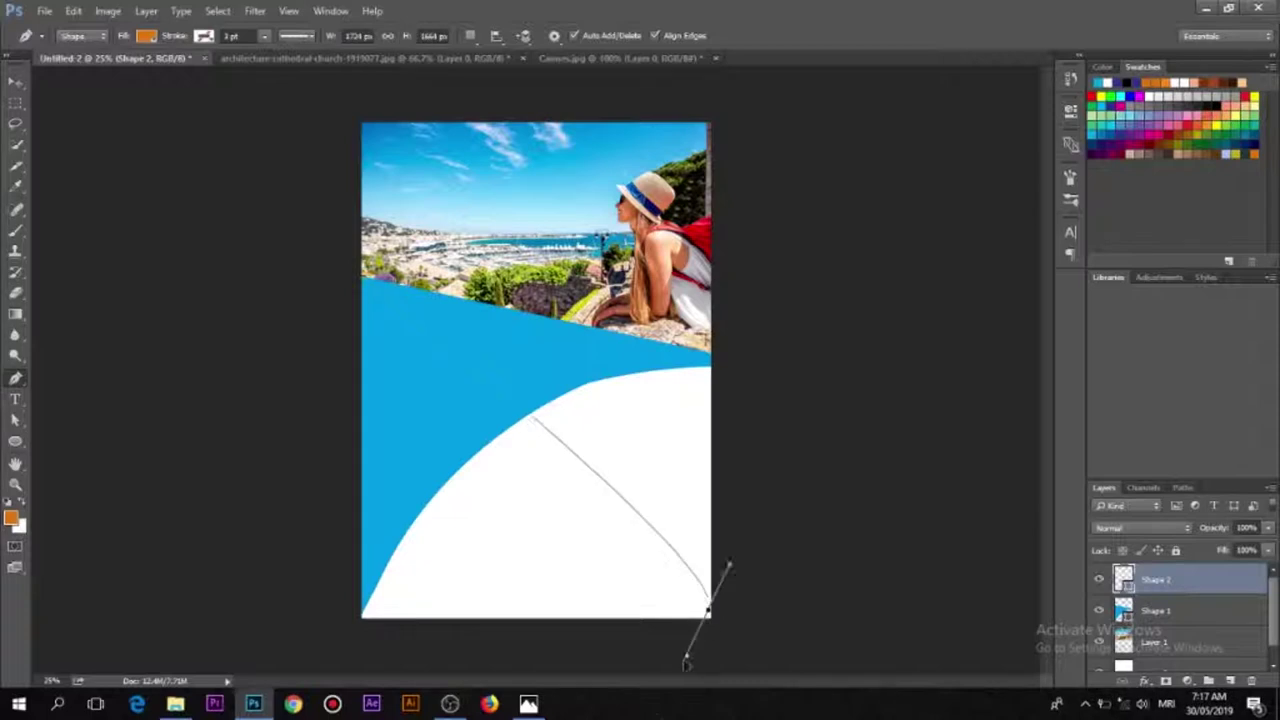
drag(652, 717, 729, 712)
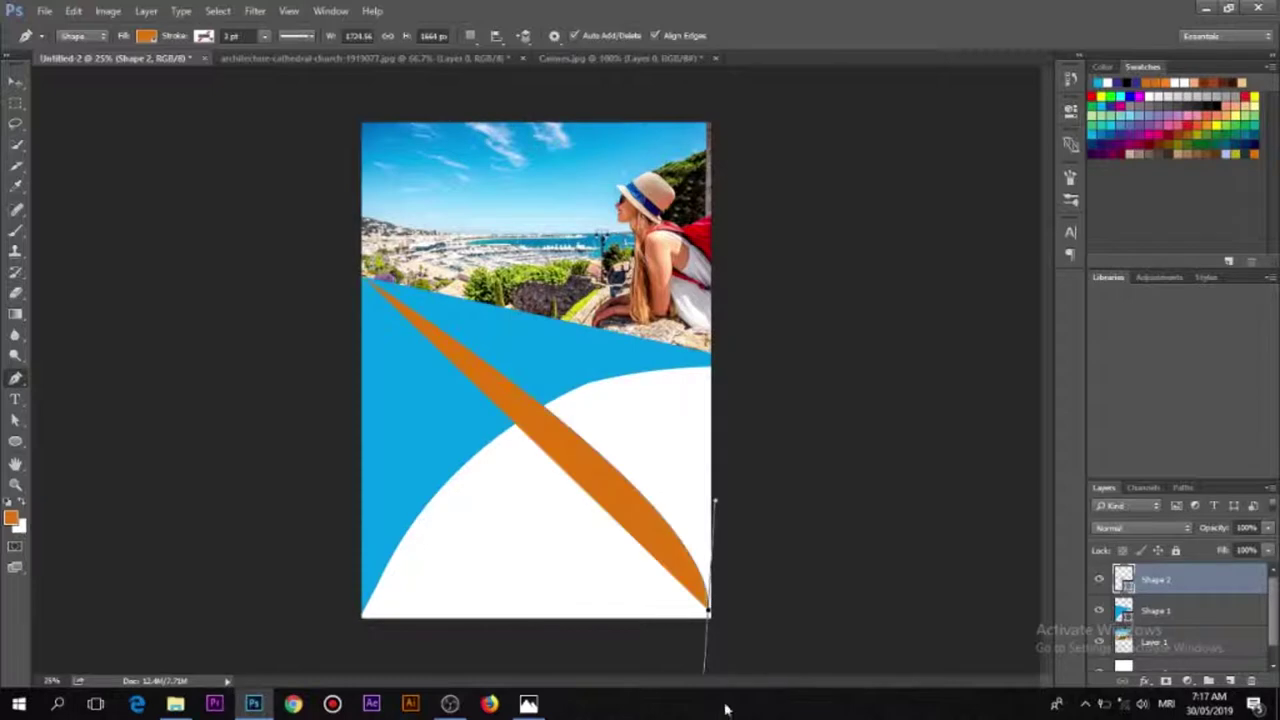
click(715, 365)
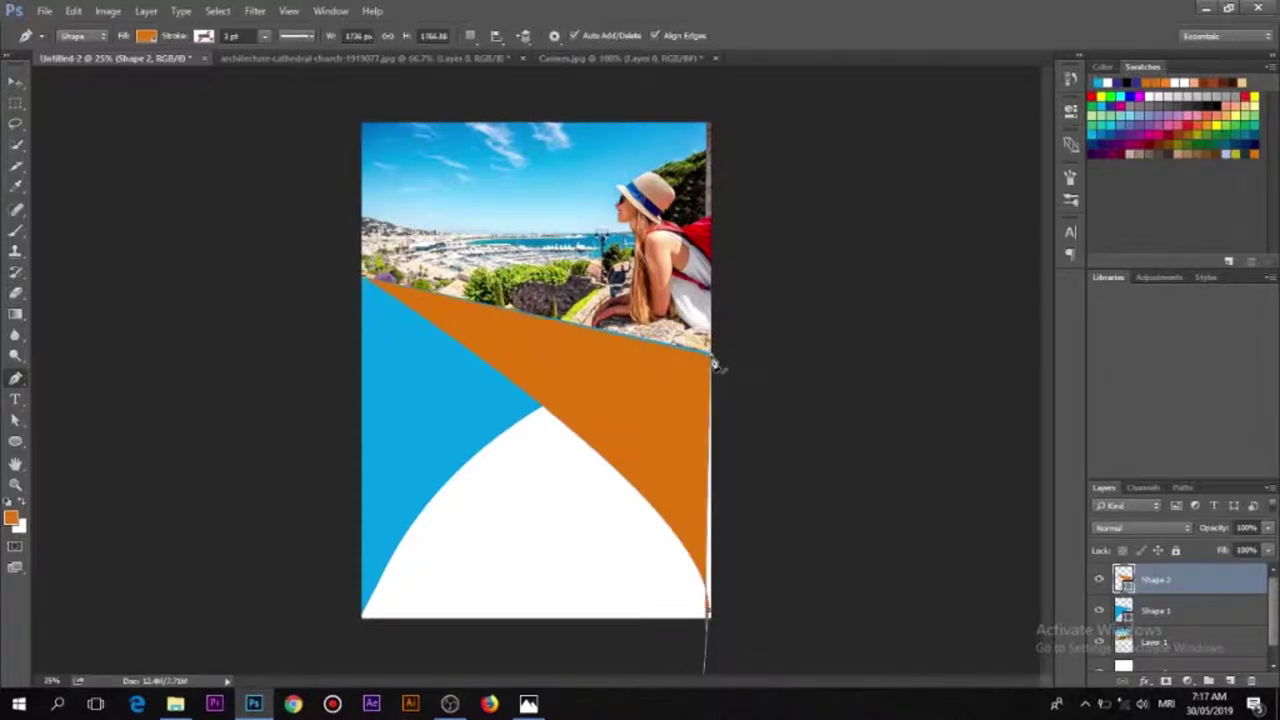
click(15, 84)
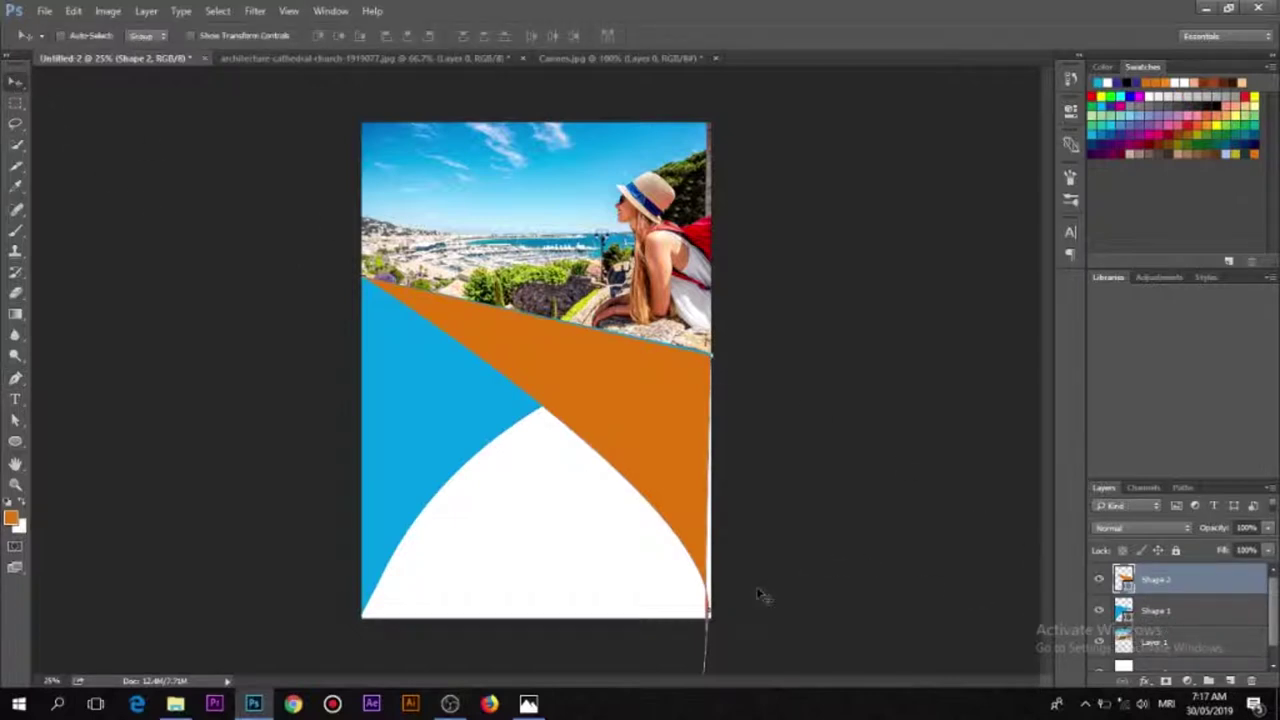
Step: Nudge Shape 2 into place and move Shape 1 above it in the layer stack
click(632, 458)
drag(652, 460, 663, 463)
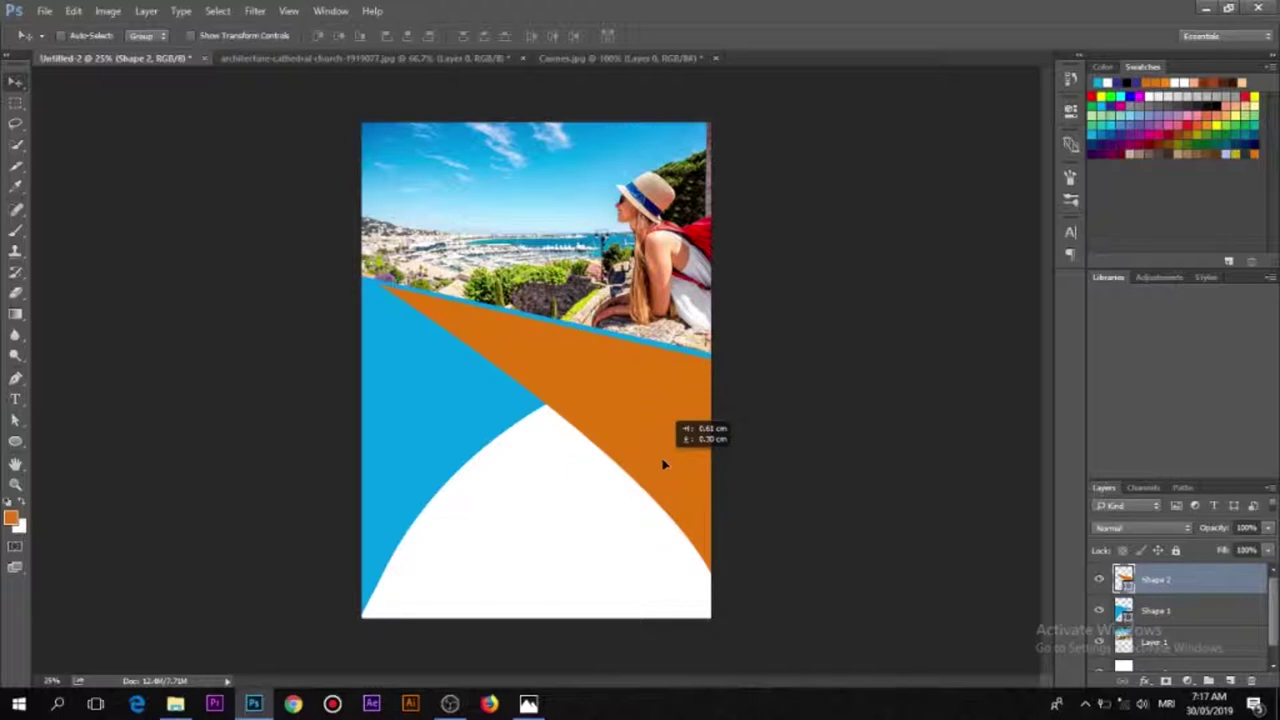
drag(663, 463, 664, 463)
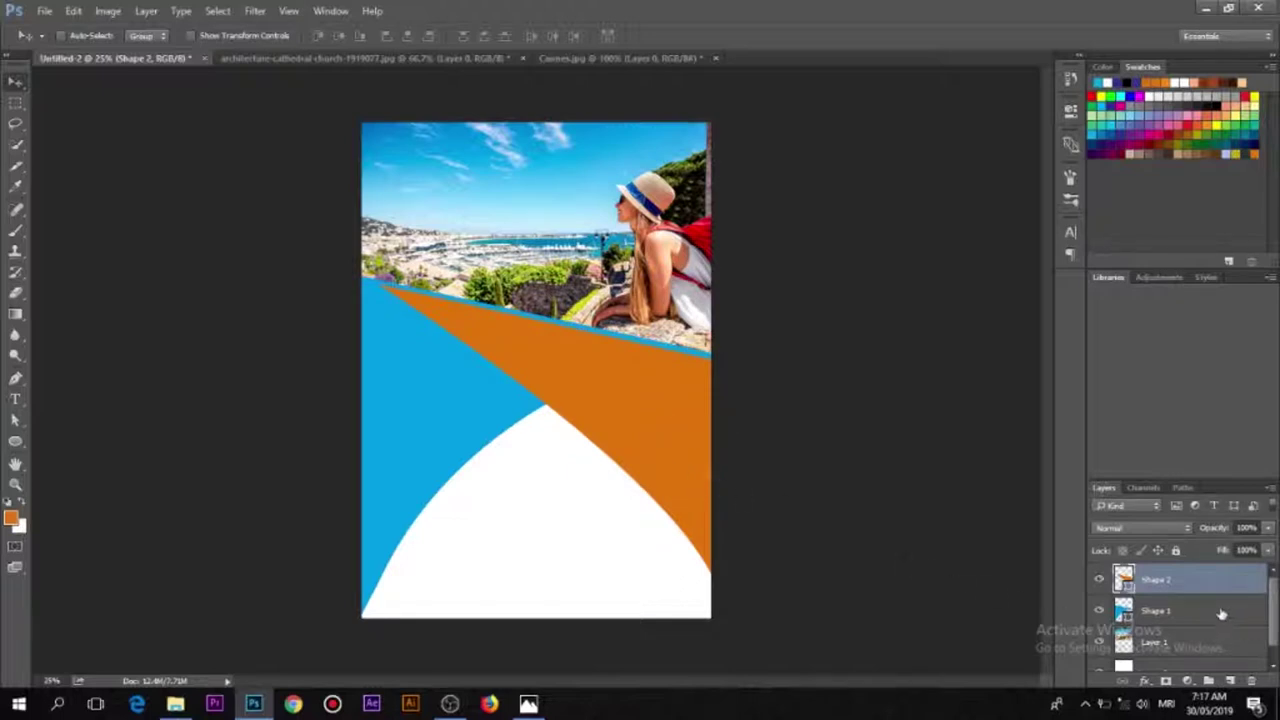
drag(1221, 614, 1216, 577)
Step: Recolour Shape 2's fill to dark navy blue #282e7d
double_click(1125, 610)
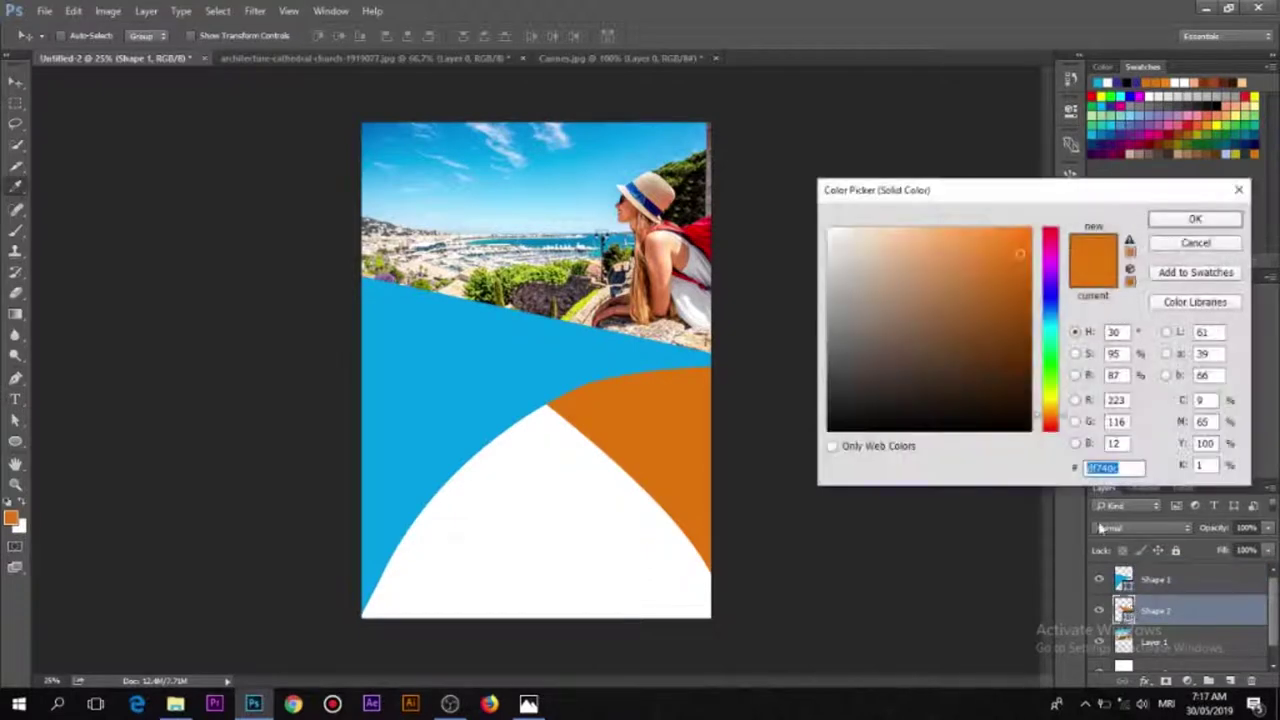
click(1056, 302)
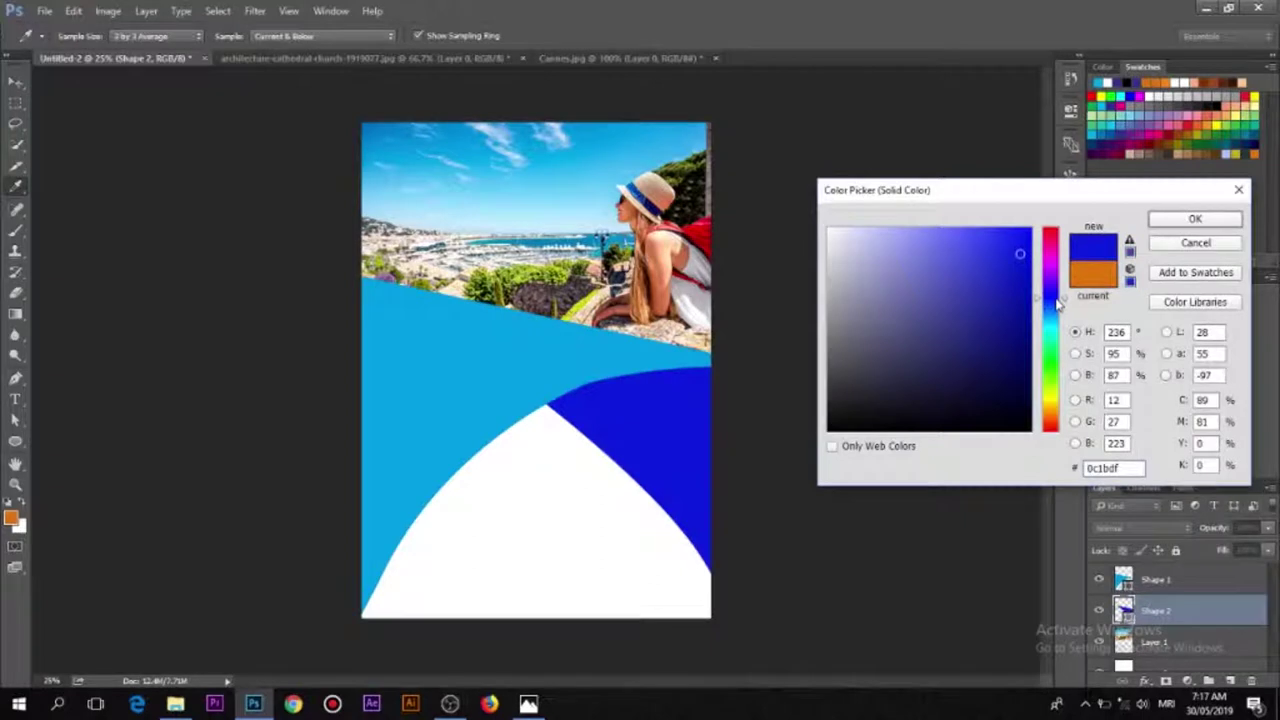
drag(1021, 315, 1002, 334)
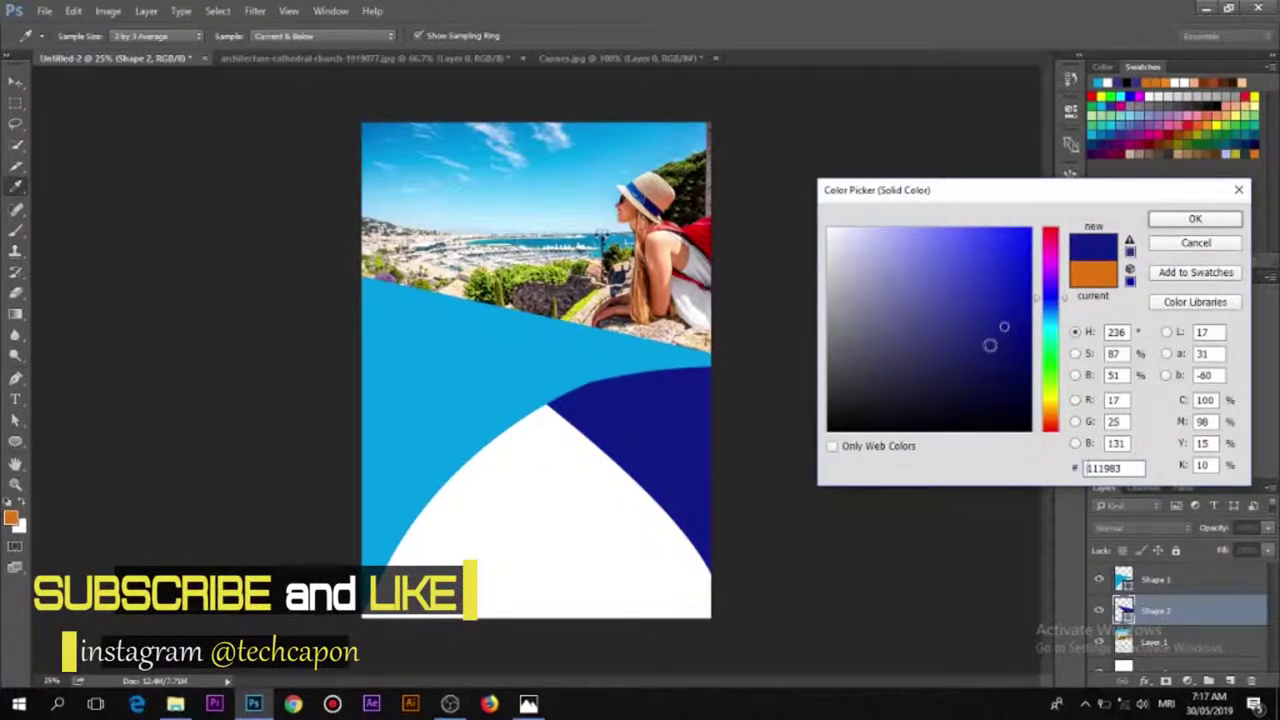
click(982, 300)
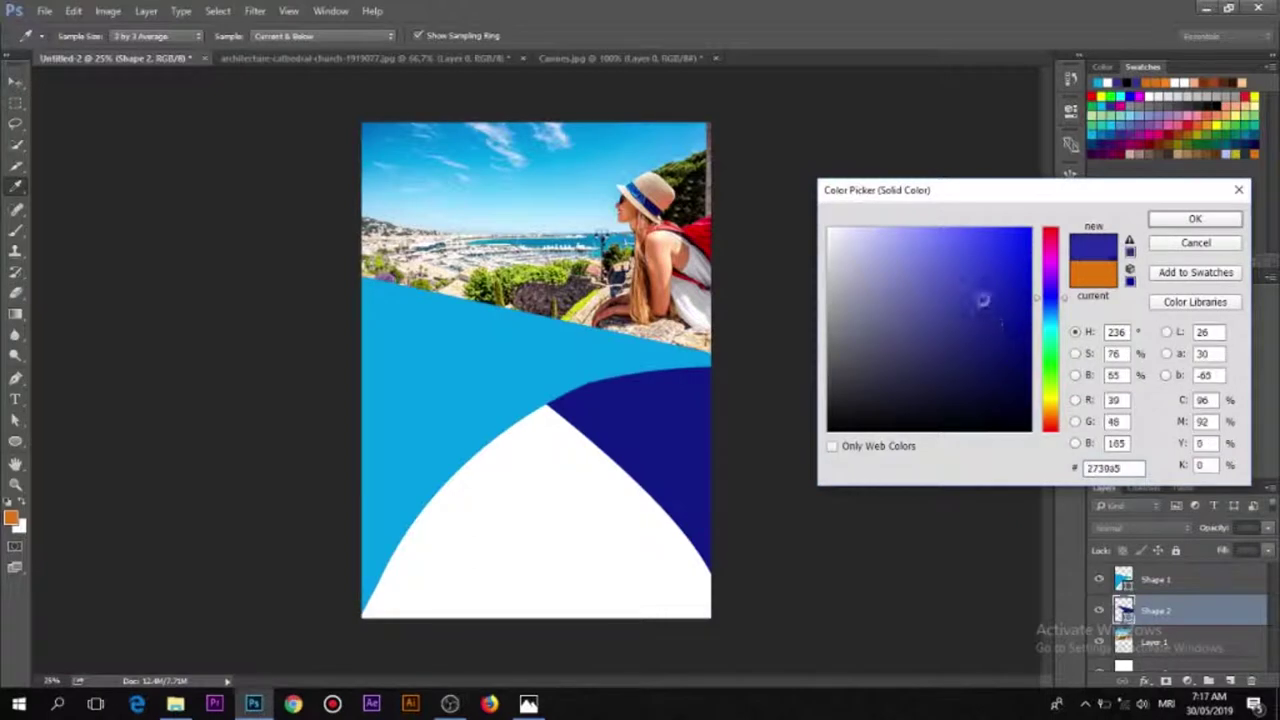
click(967, 332)
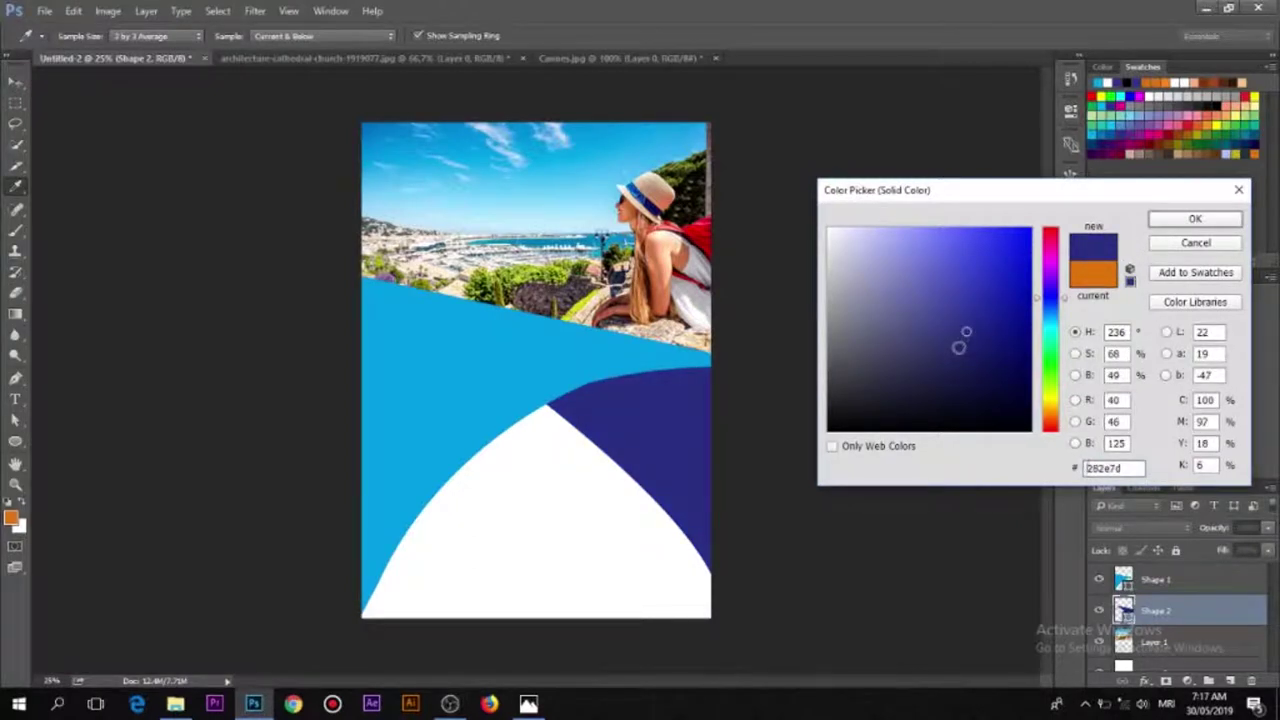
click(1194, 224)
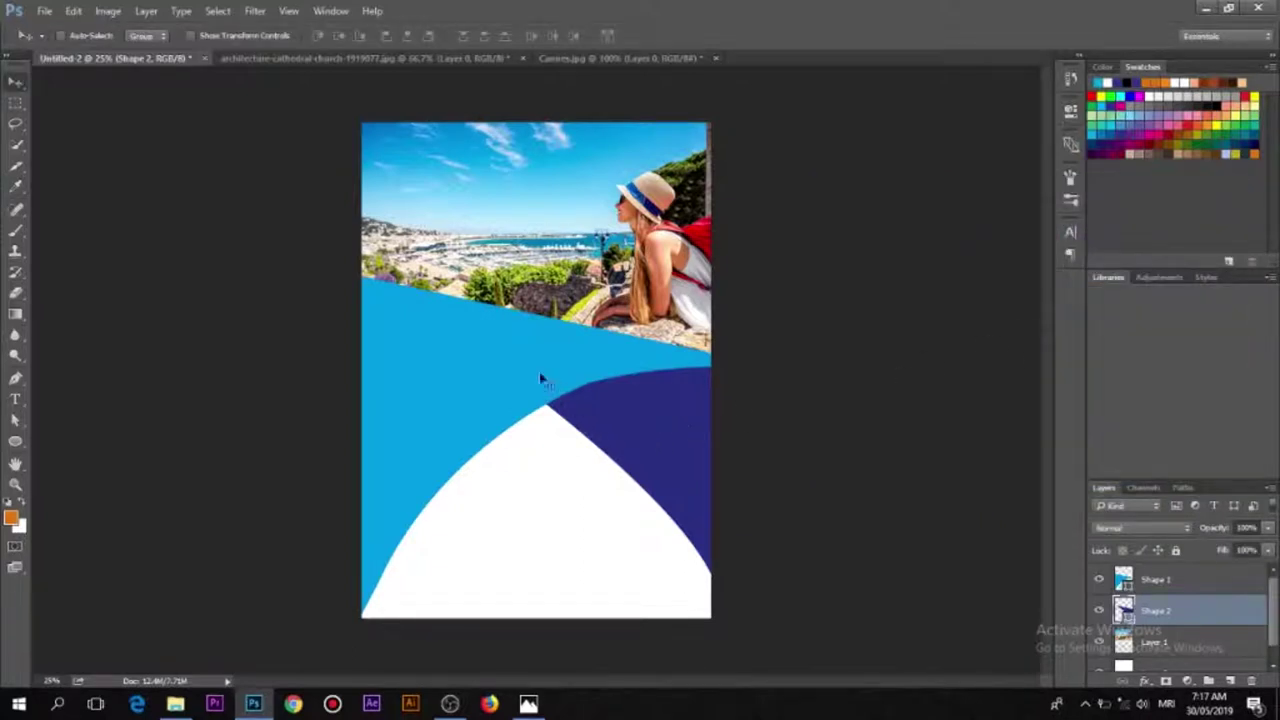
click(1181, 585)
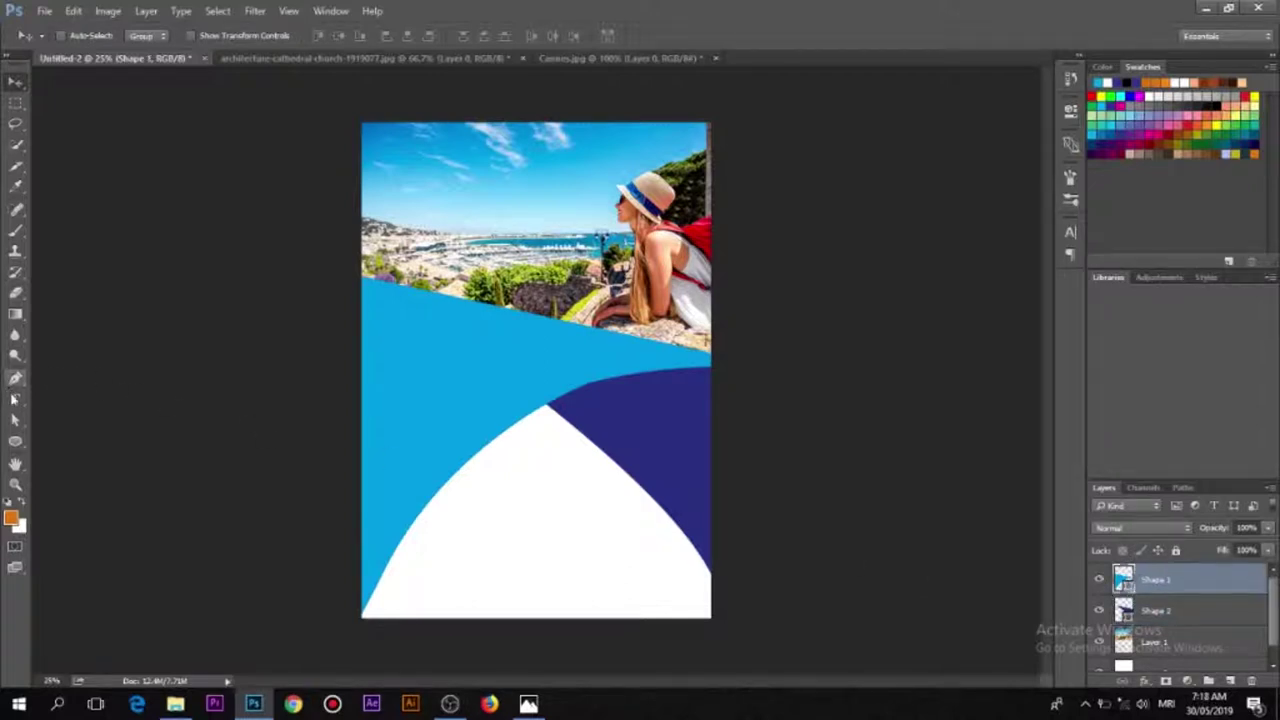
click(15, 441)
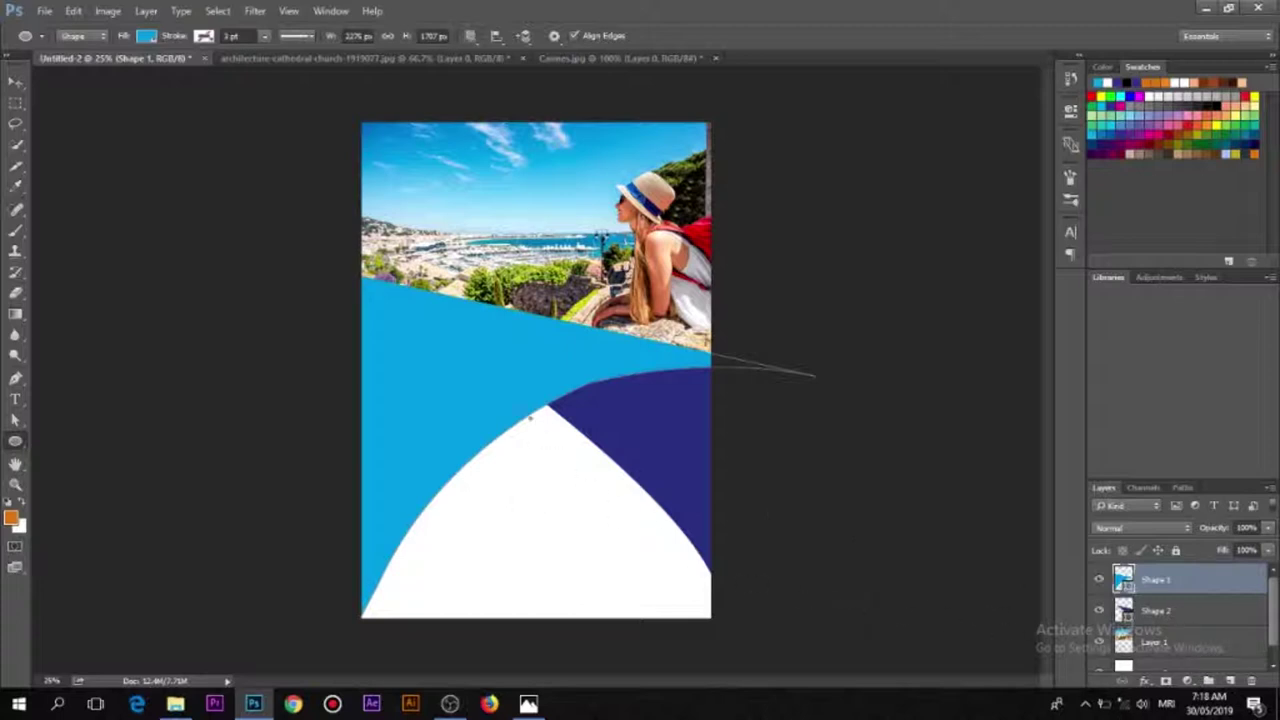
drag(520, 384, 648, 542)
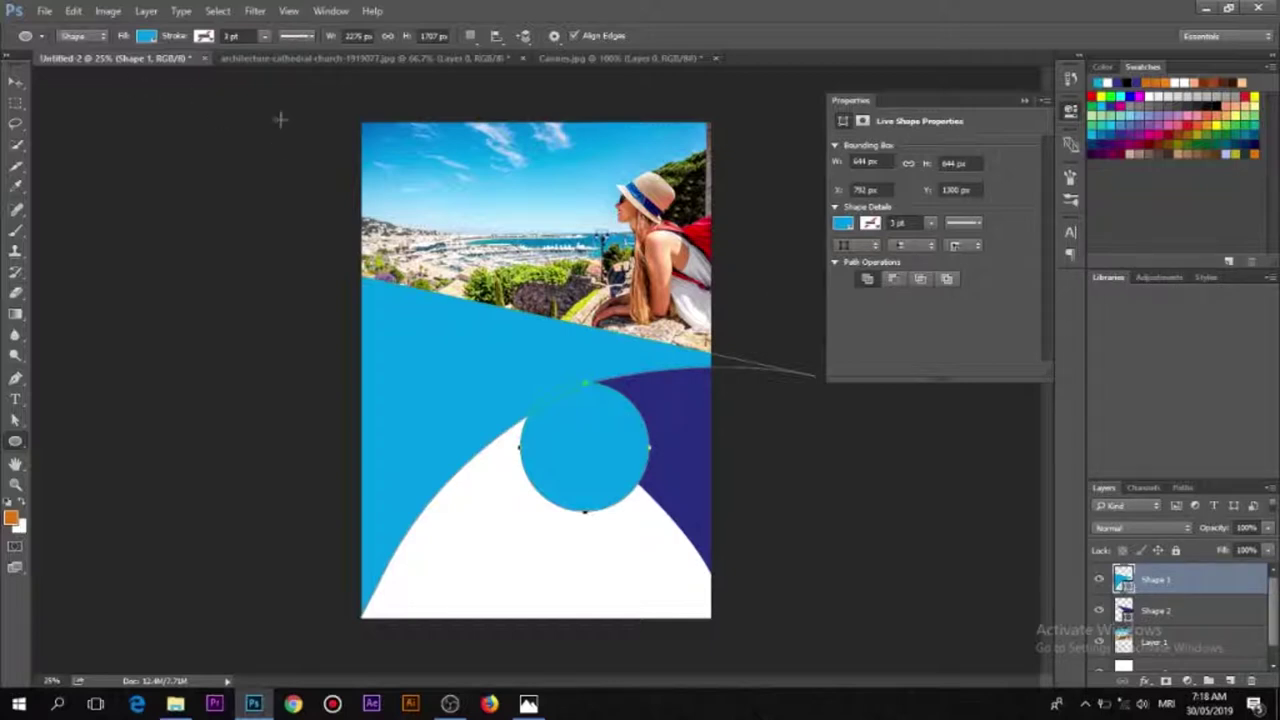
click(14, 84)
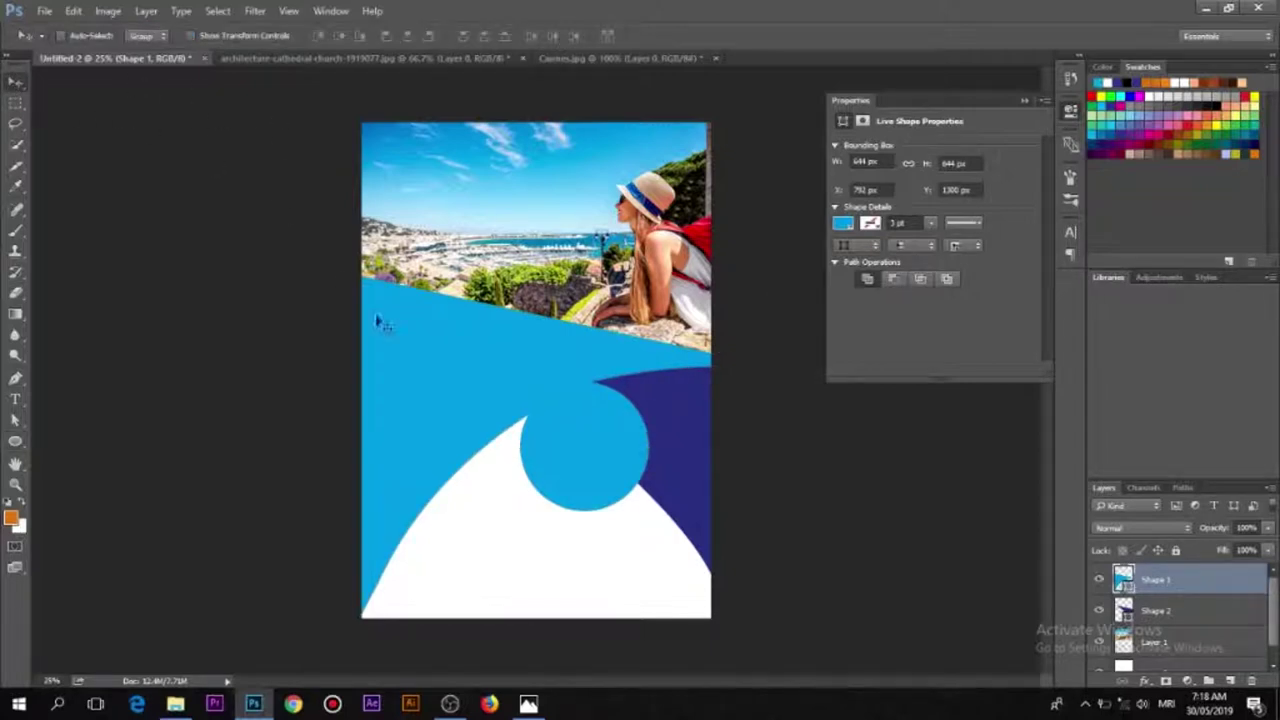
mouse_move(573, 458)
mouse_down()
mouse_move(536, 443)
mouse_move(563, 464)
mouse_up()
click(72, 12)
click(95, 57)
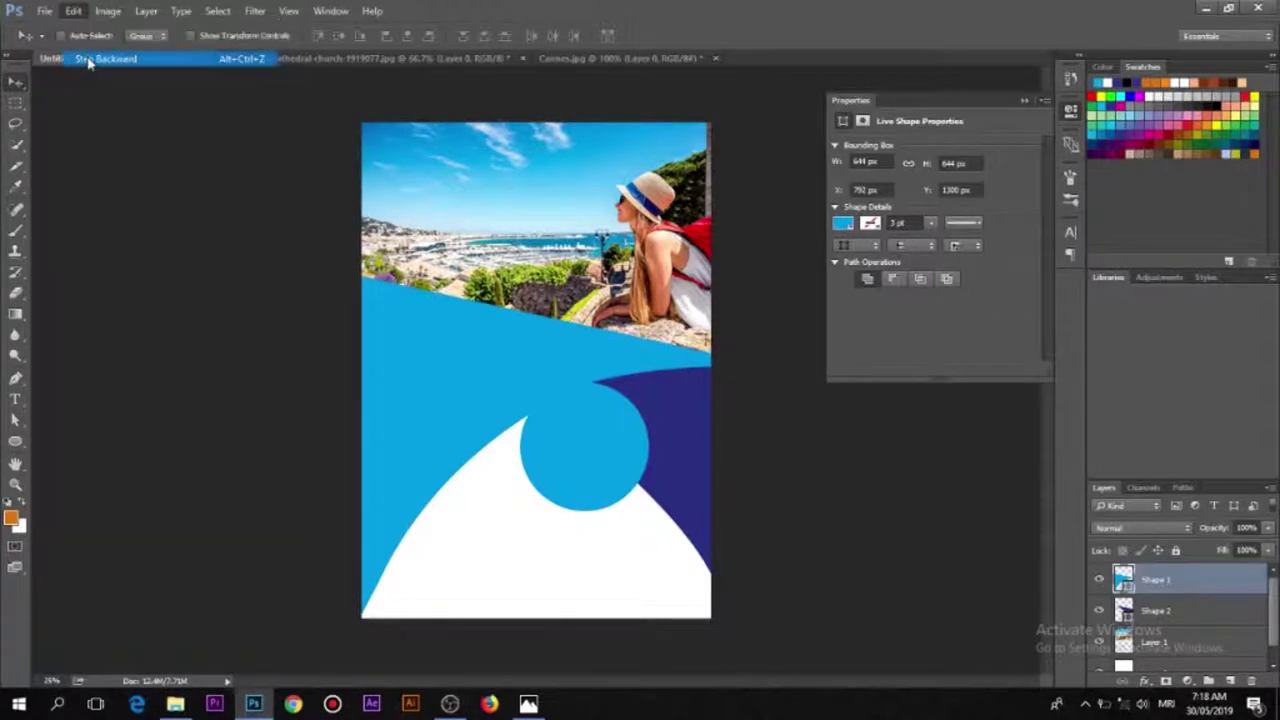
click(72, 12)
click(82, 55)
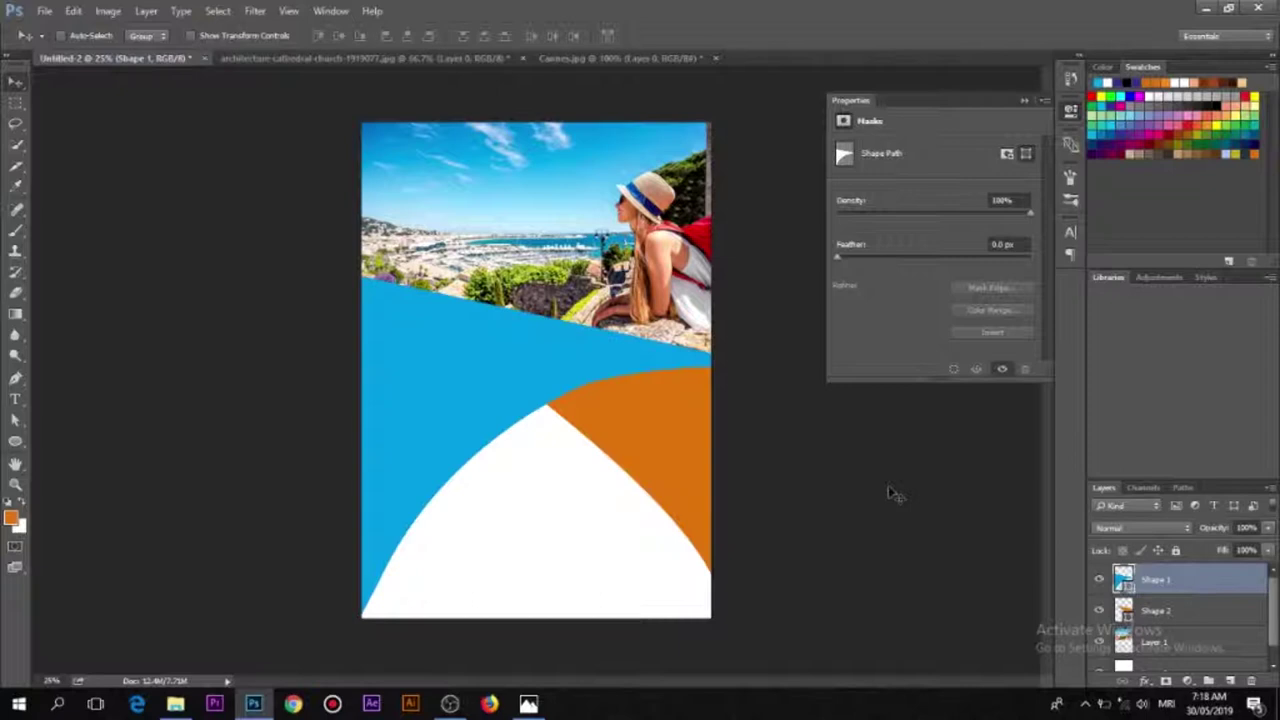
click(73, 11)
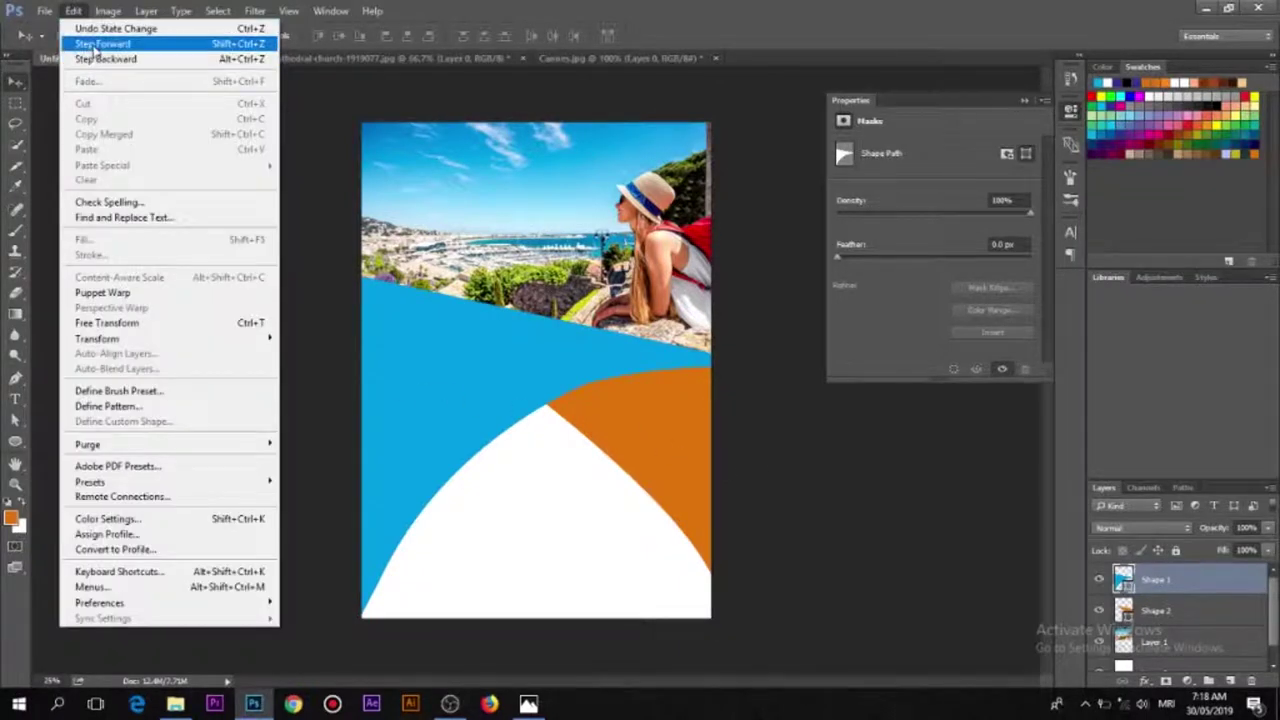
click(95, 45)
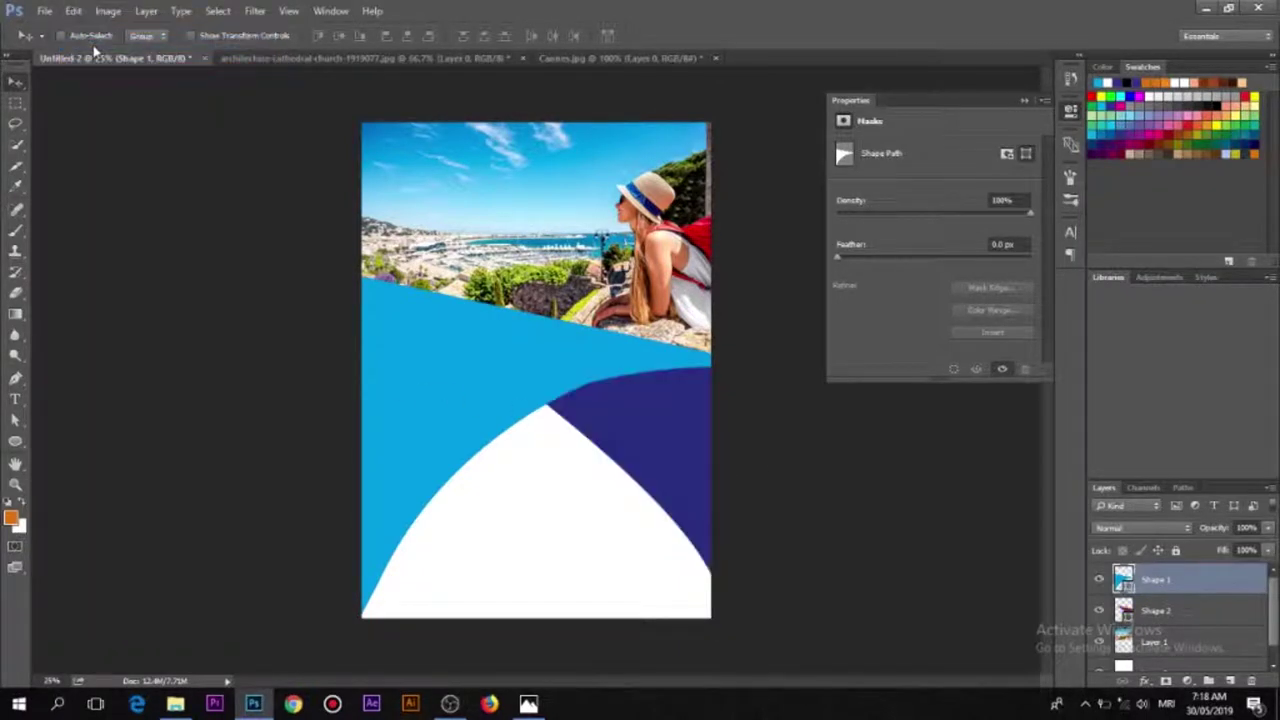
Step: Draw an orange circle about 568 px wide on a new layer where the curves meet
click(15, 441)
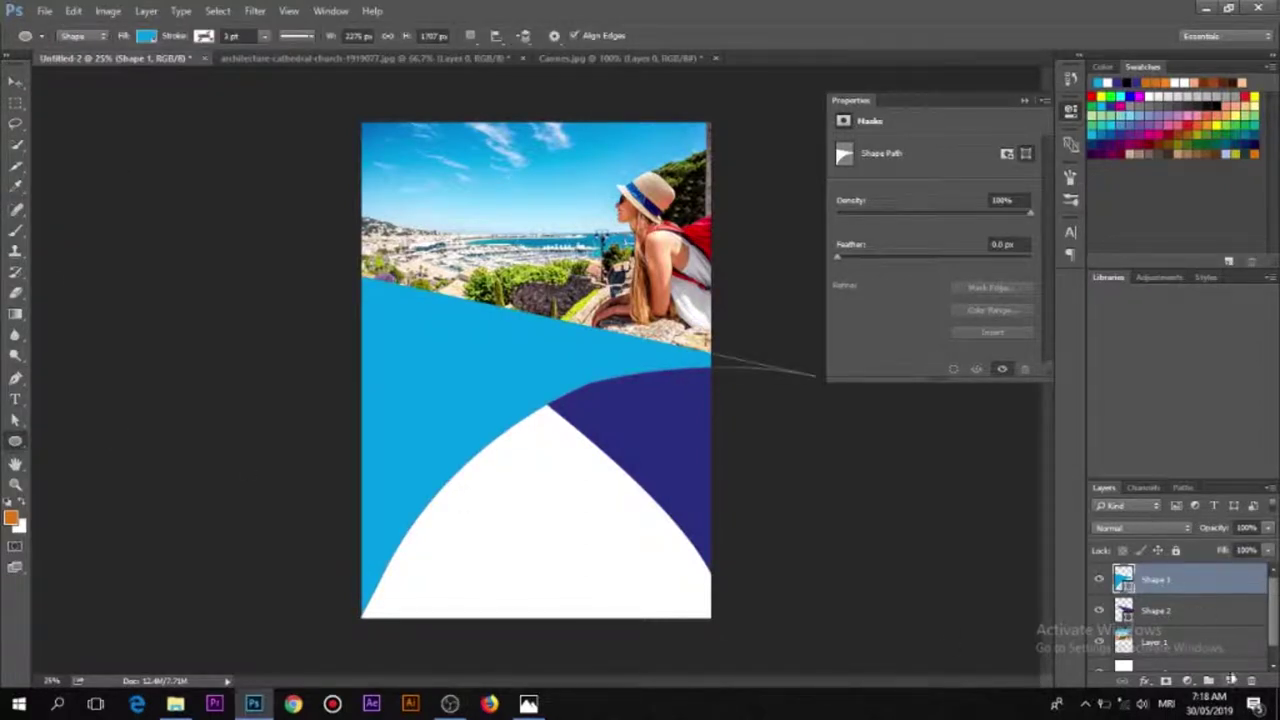
click(1230, 681)
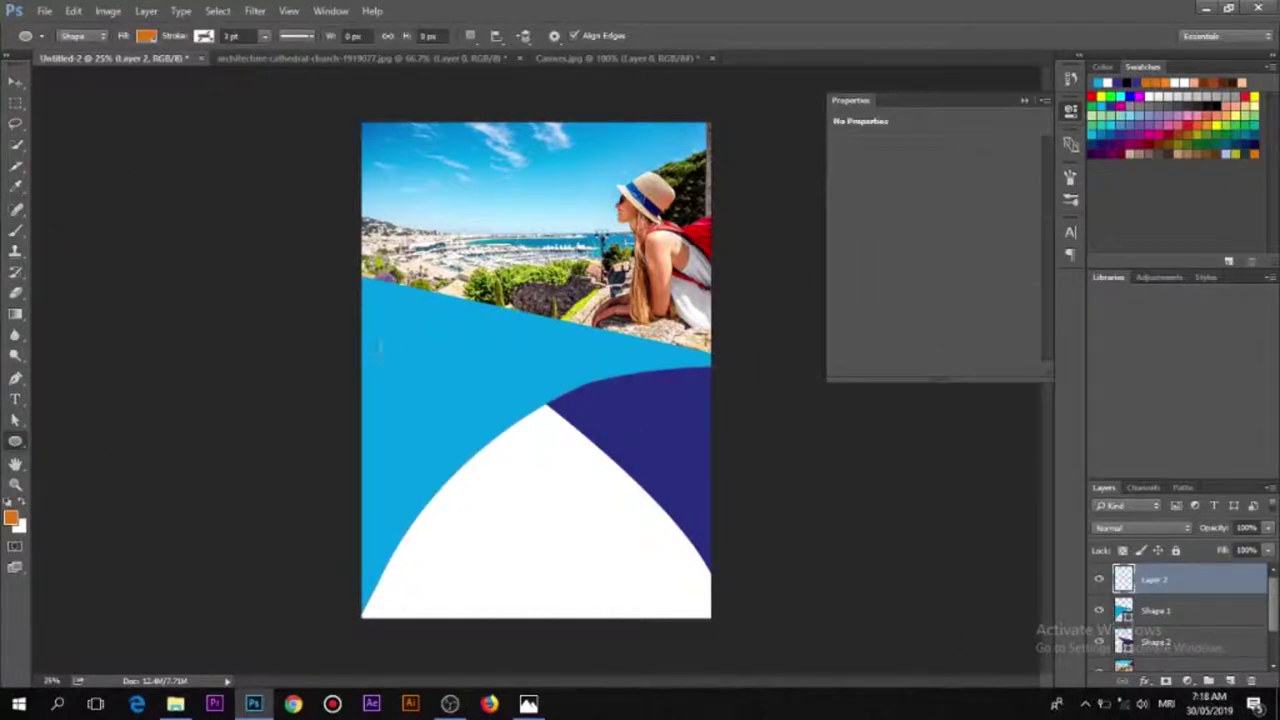
drag(520, 386, 634, 536)
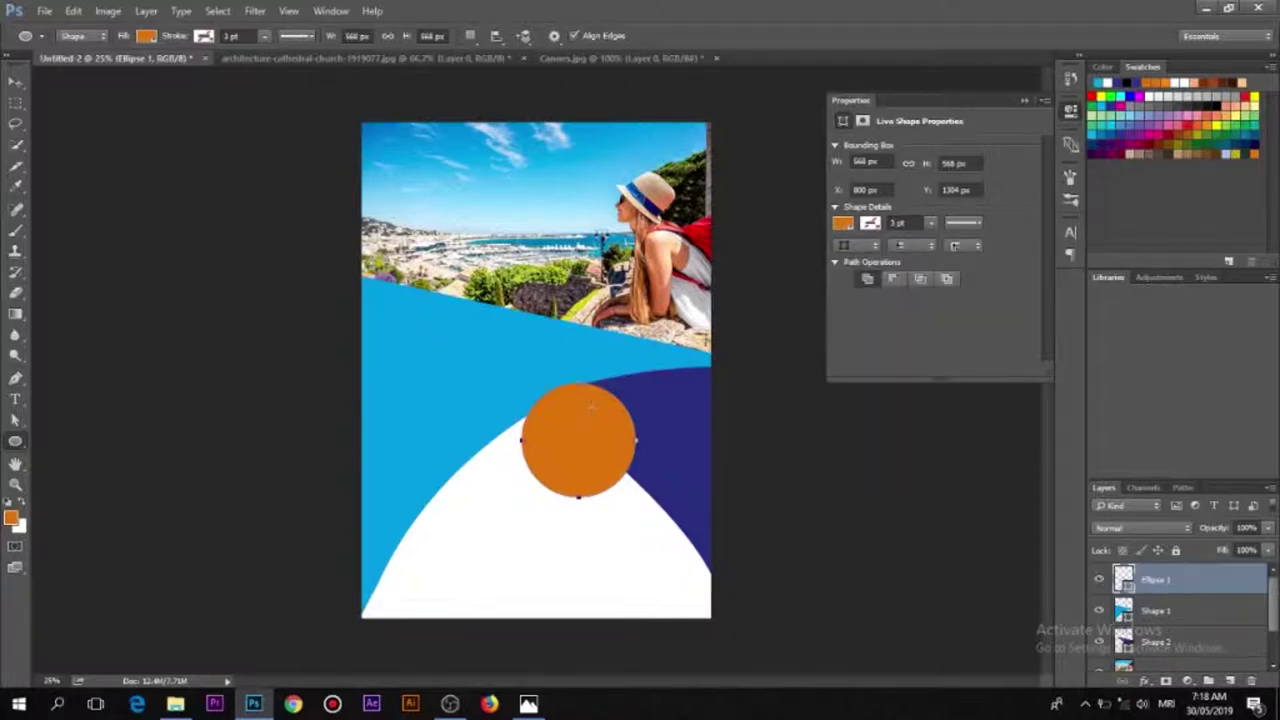
click(144, 37)
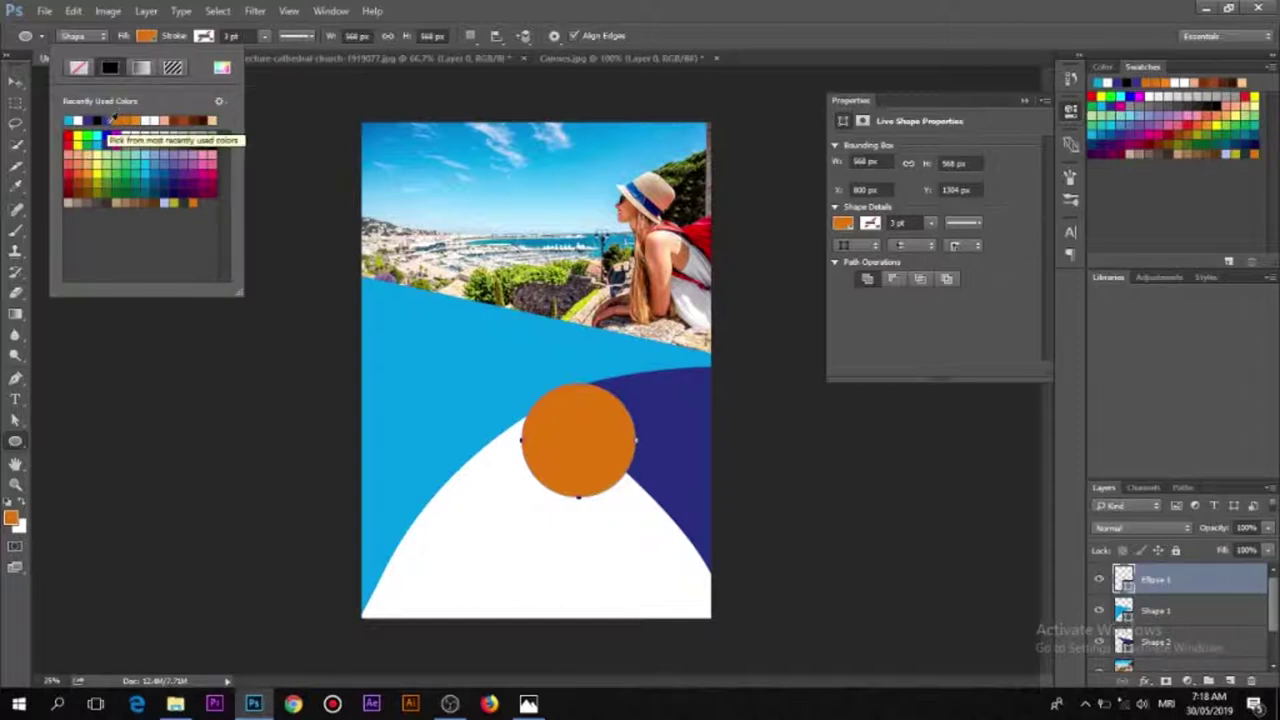
click(16, 84)
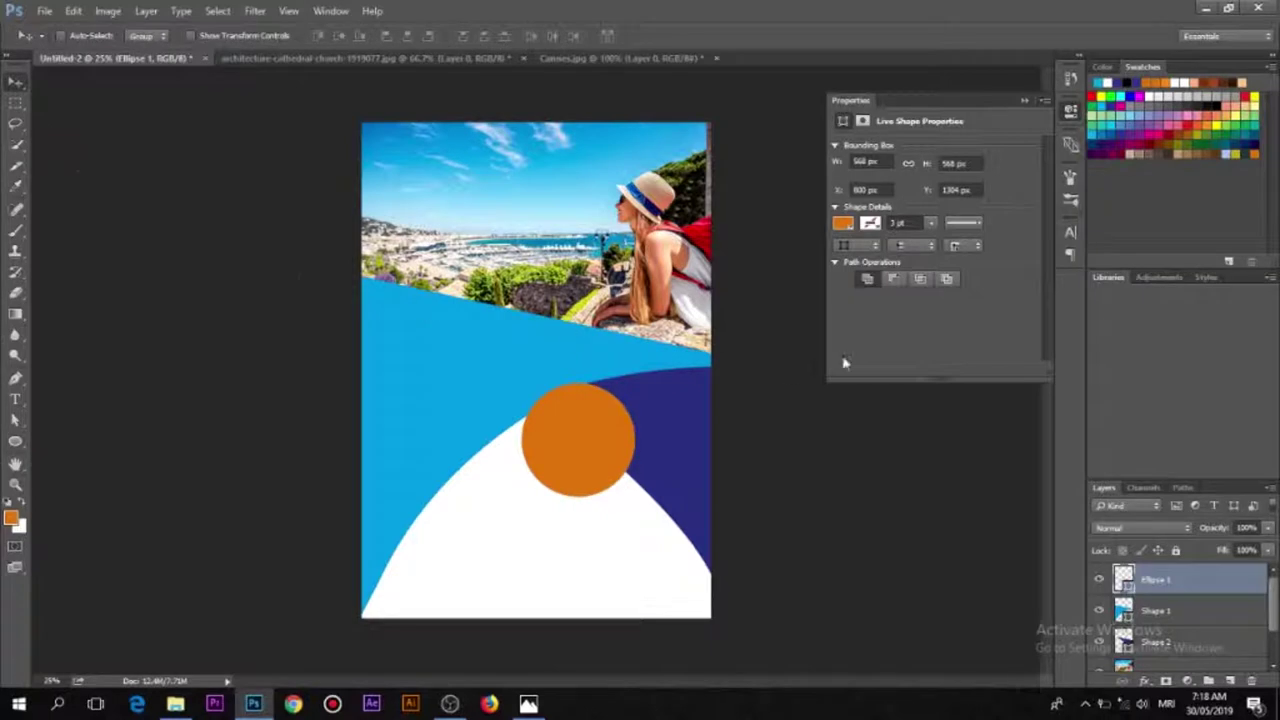
click(1022, 103)
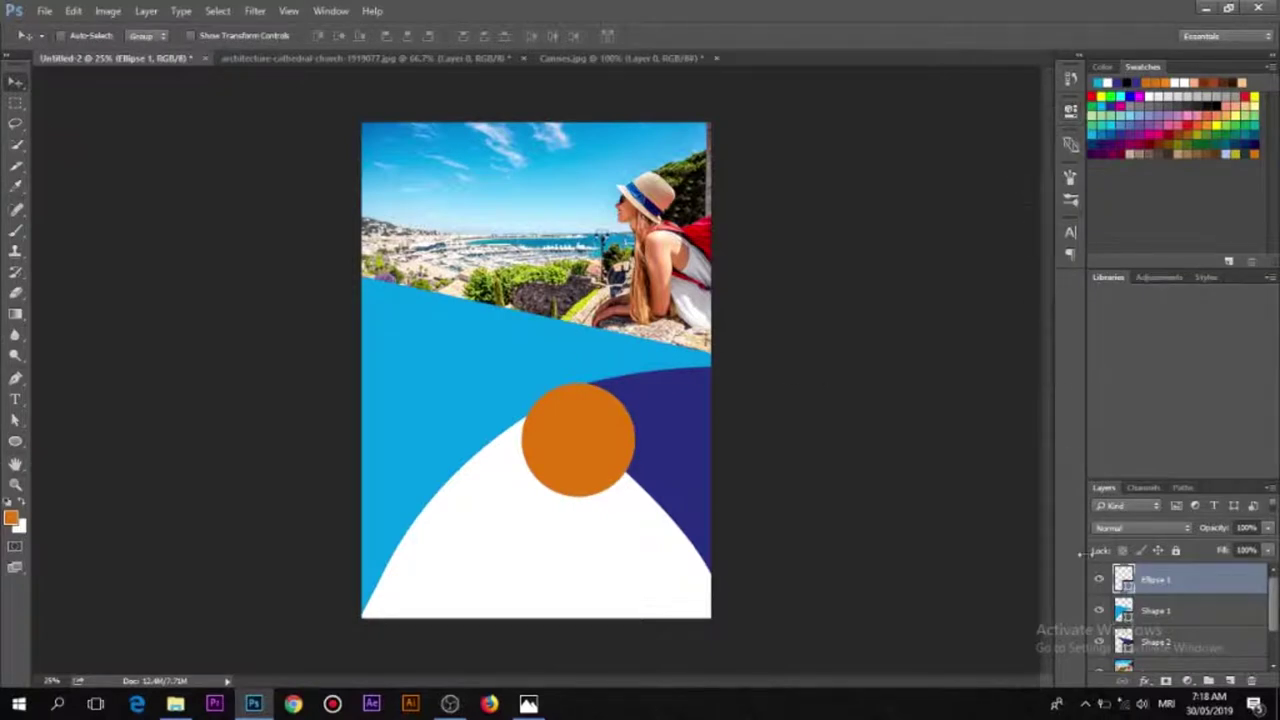
Step: Fill Ellipse 1 bright blue #0c48df and move it up-left onto the curves' junction
double_click(1125, 582)
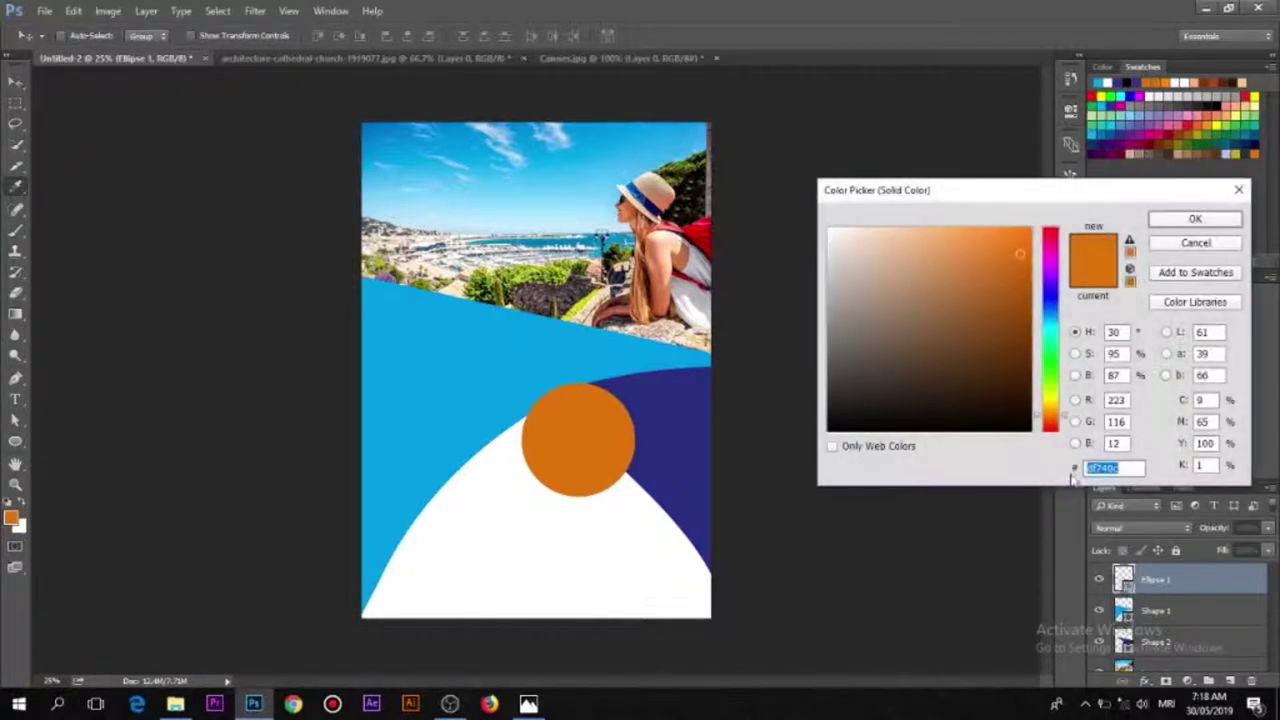
click(1058, 311)
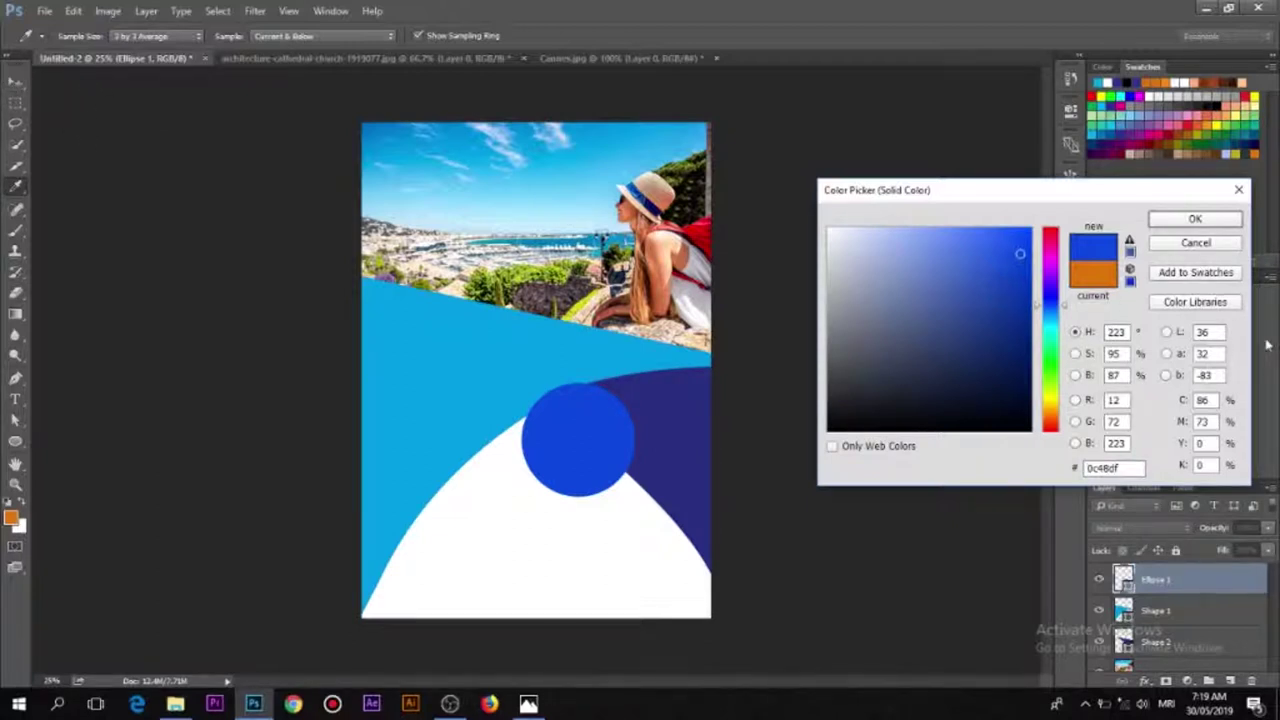
click(1192, 220)
drag(560, 413, 533, 390)
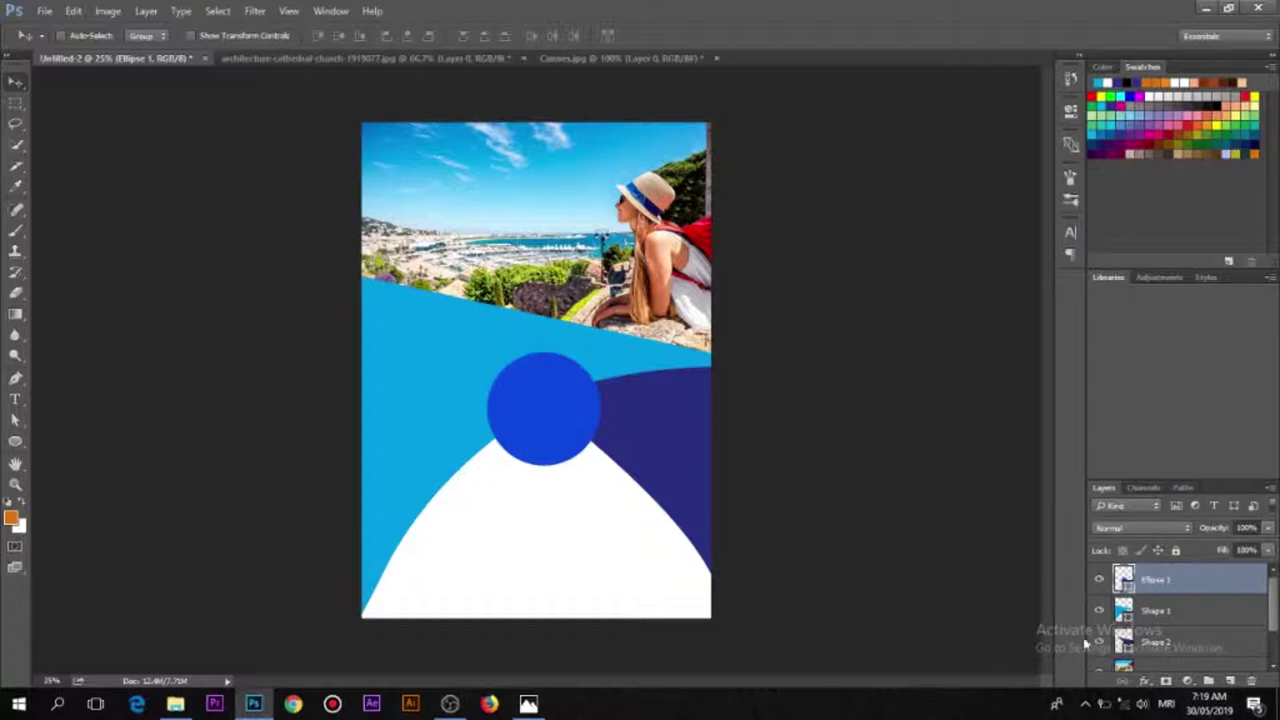
Step: Apply a Stroke layer style to Ellipse 1 with its default settings
click(1146, 681)
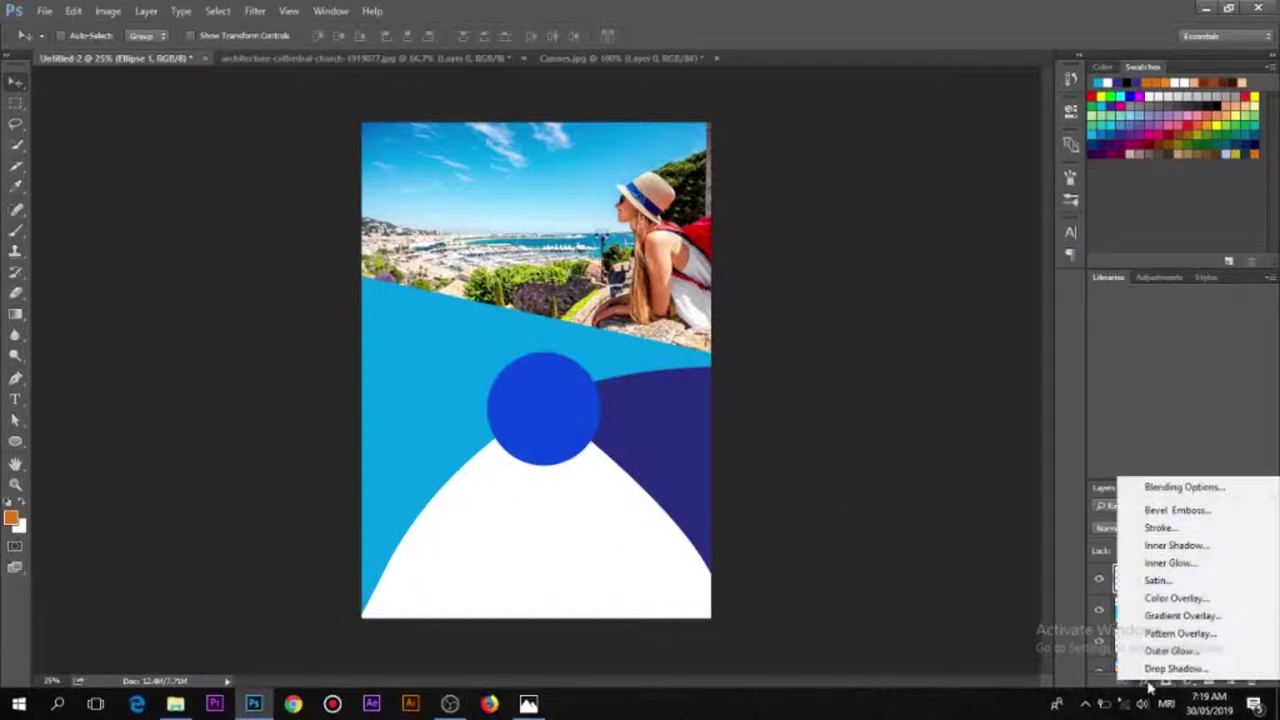
click(1163, 528)
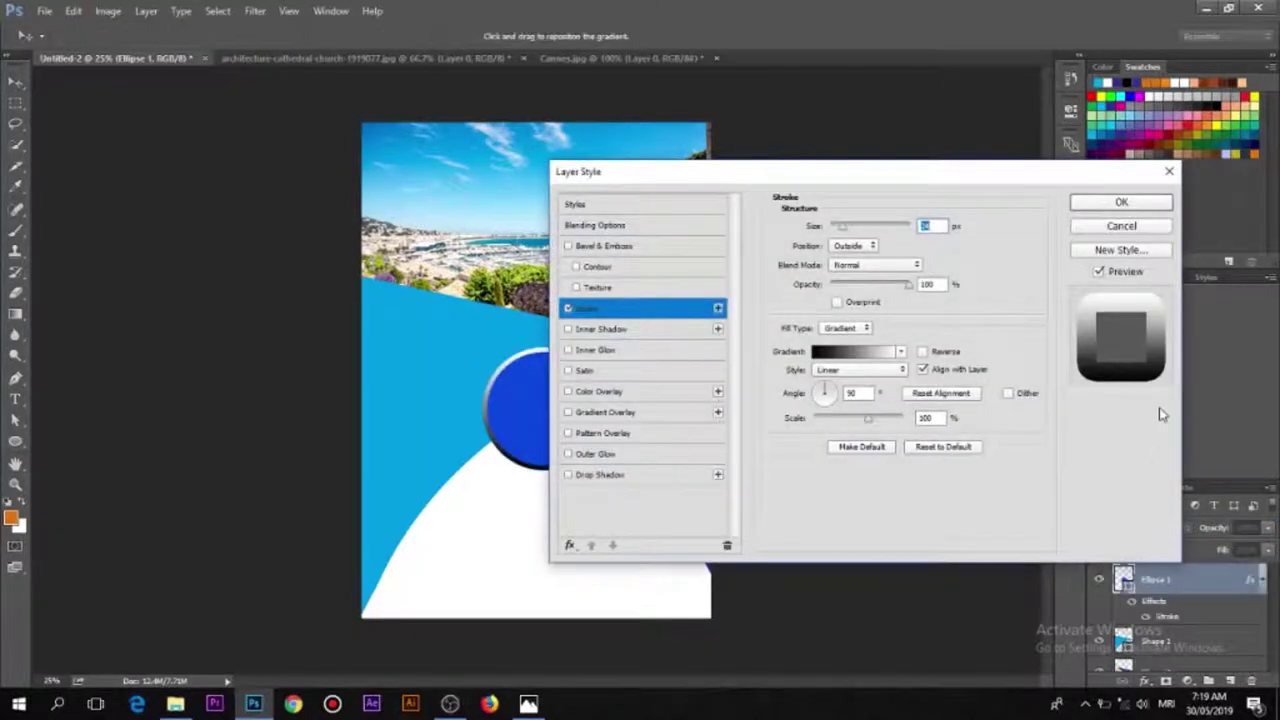
click(1125, 204)
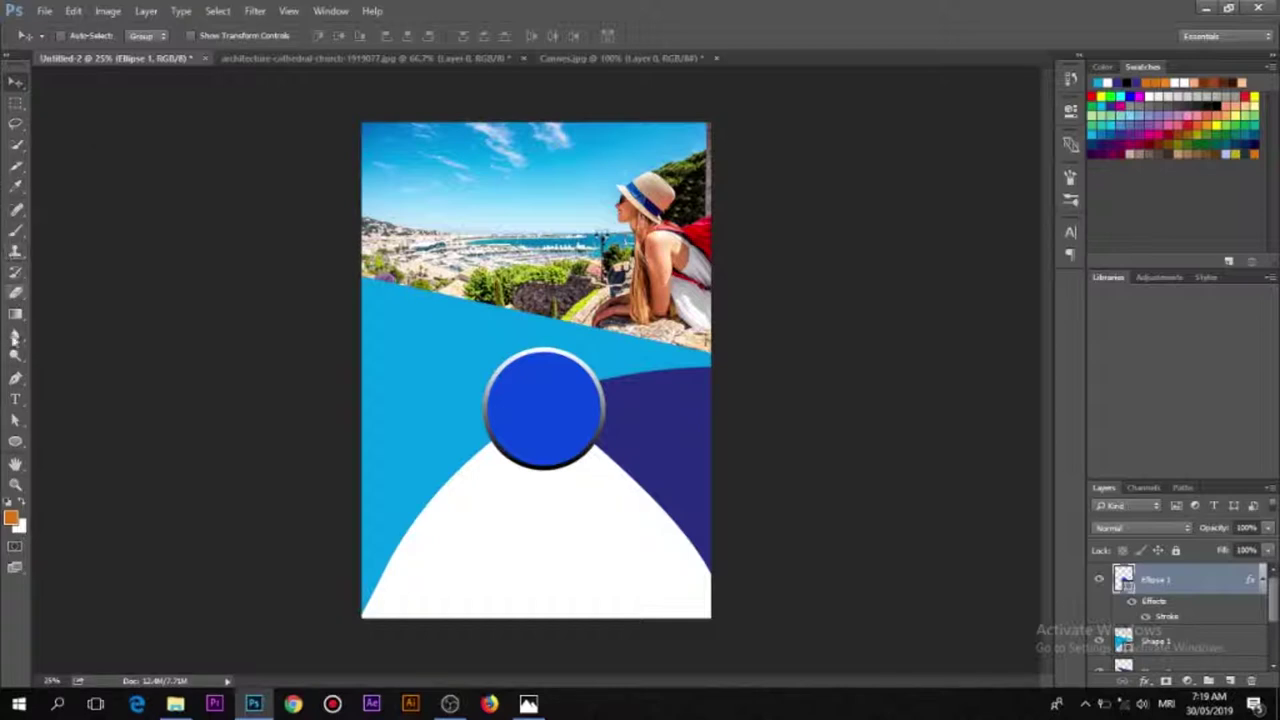
click(15, 441)
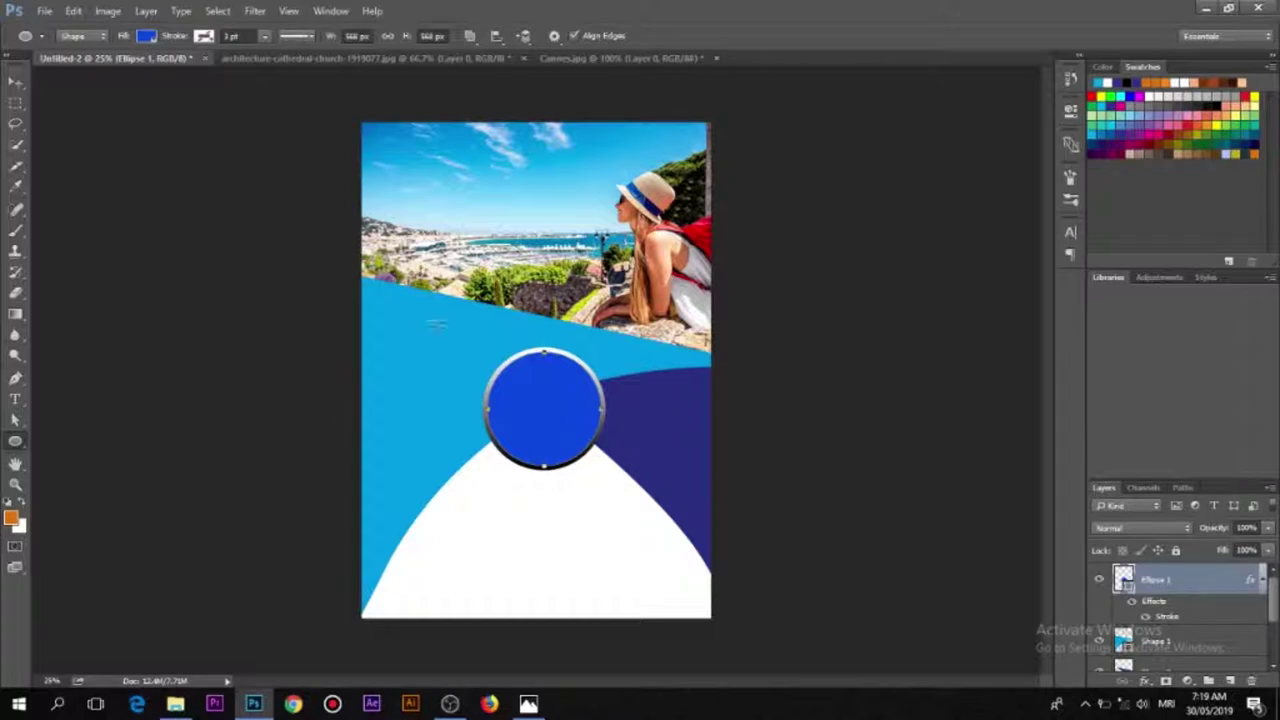
Step: Draw a 480 px circle on a new layer overlapping the blue circle's left side
mouse_move(440, 323)
mouse_down()
mouse_move(527, 428)
mouse_move(520, 410)
mouse_move(535, 418)
mouse_up()
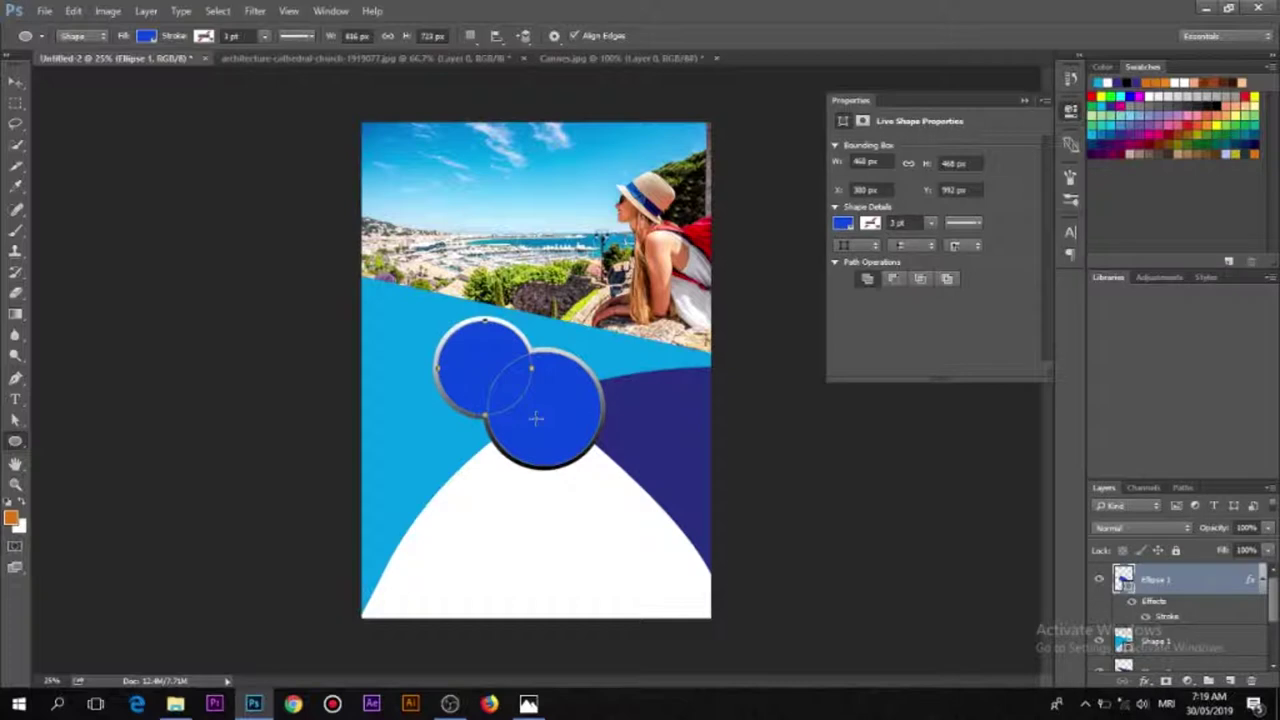
key(ctrl+z)
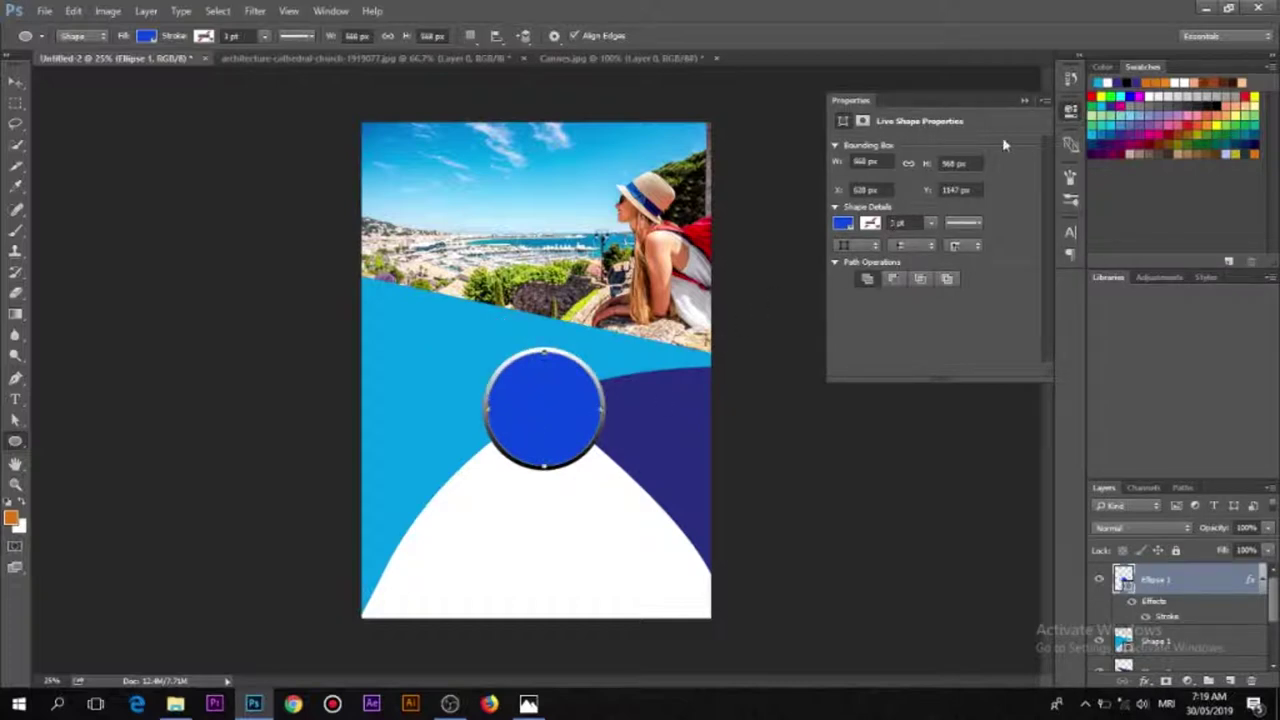
click(1023, 101)
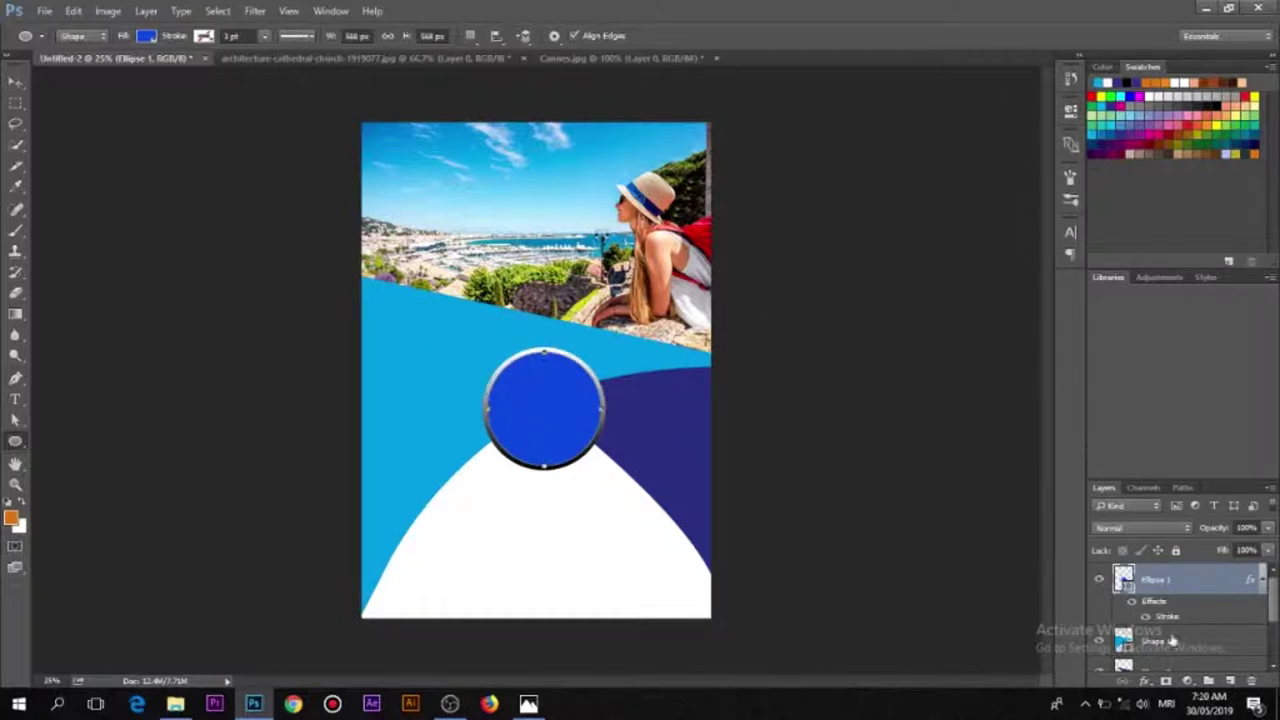
click(1229, 680)
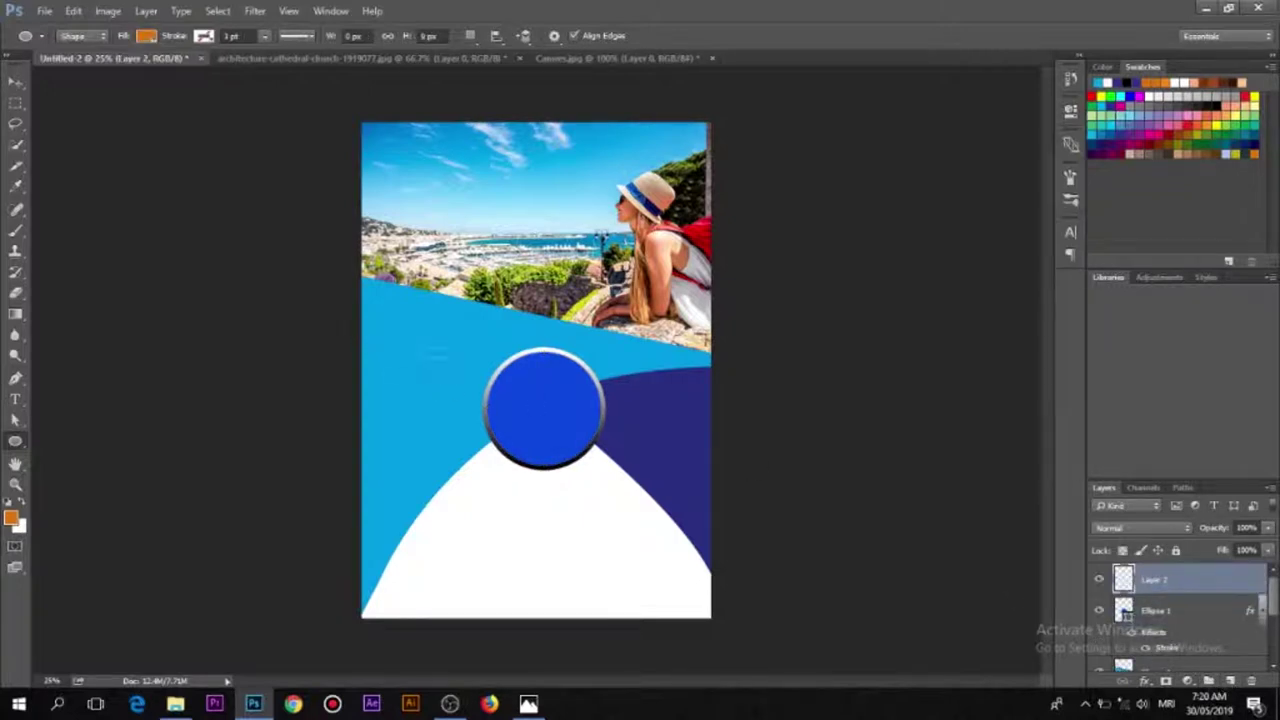
drag(434, 358, 532, 457)
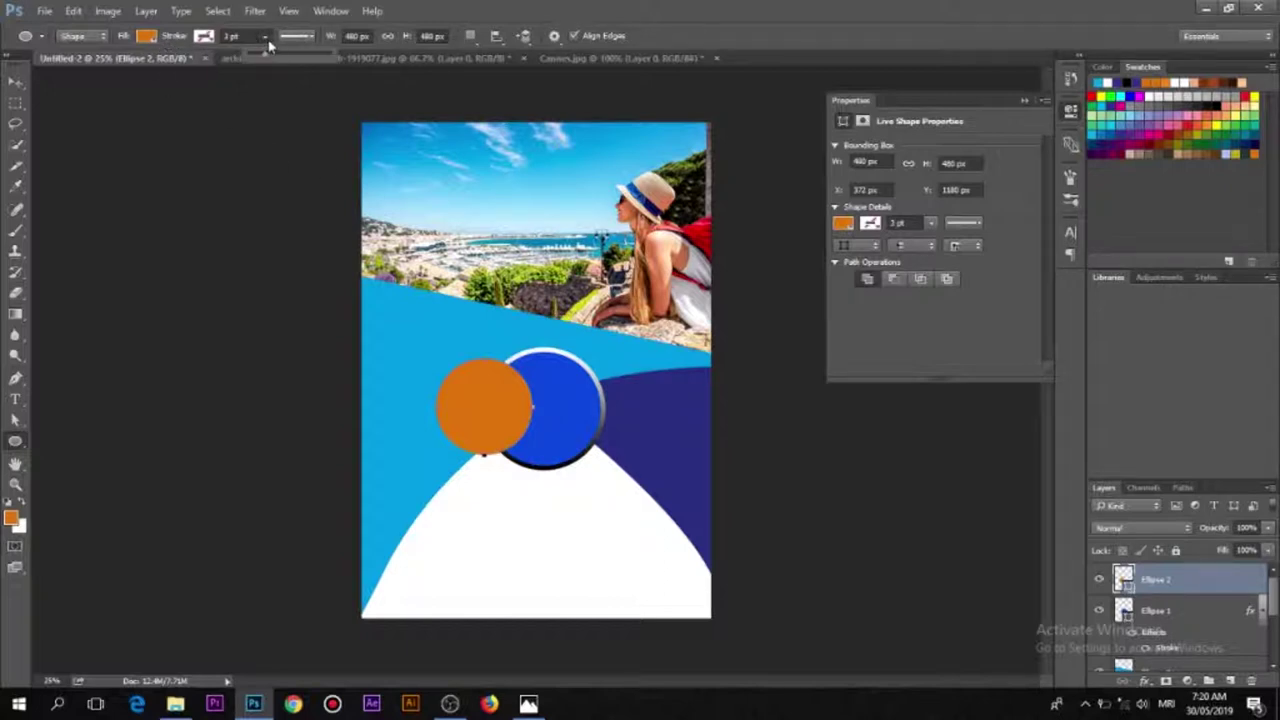
Step: Give Ellipse 2 no fill and a white dashed 3 pt outline
click(238, 36)
click(204, 36)
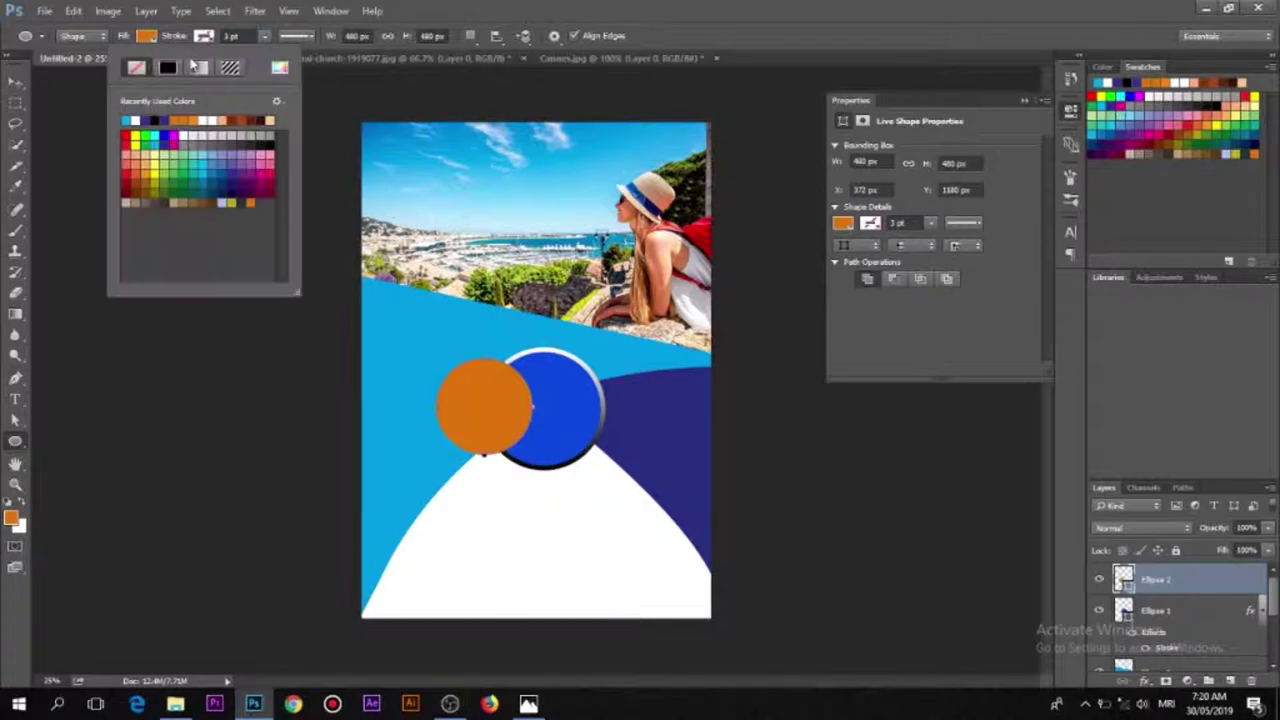
click(218, 134)
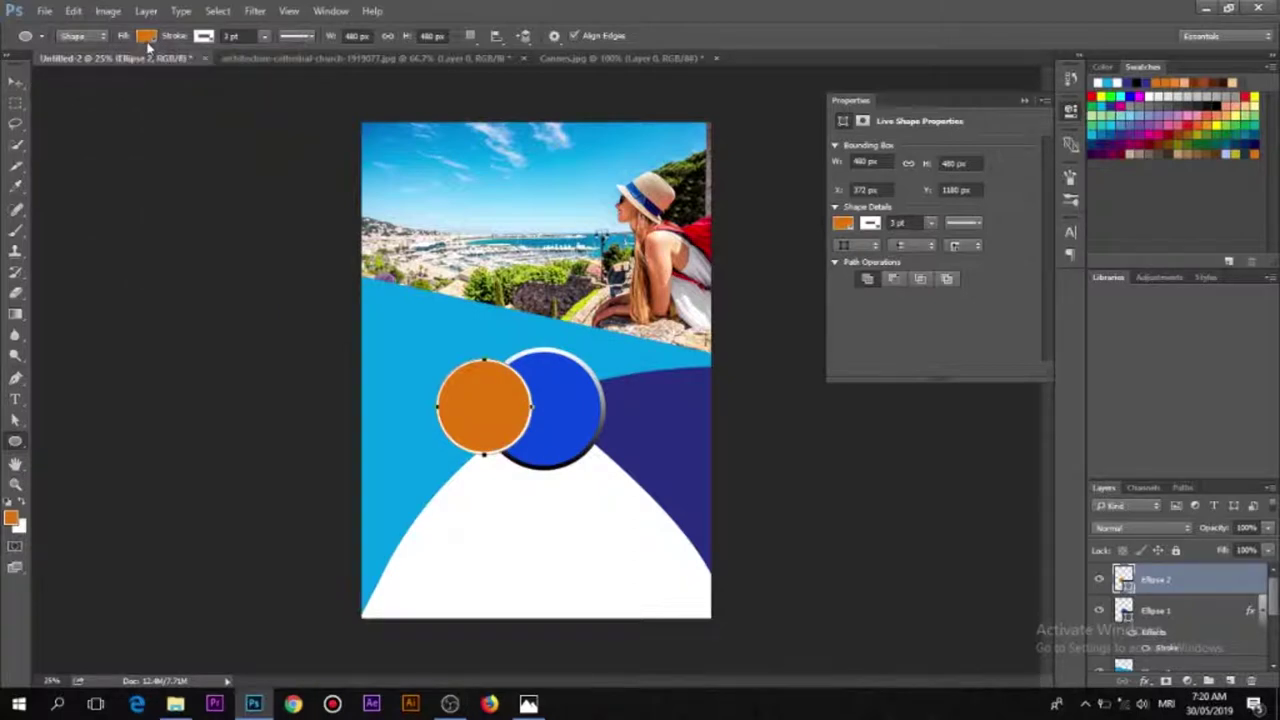
click(146, 37)
click(80, 68)
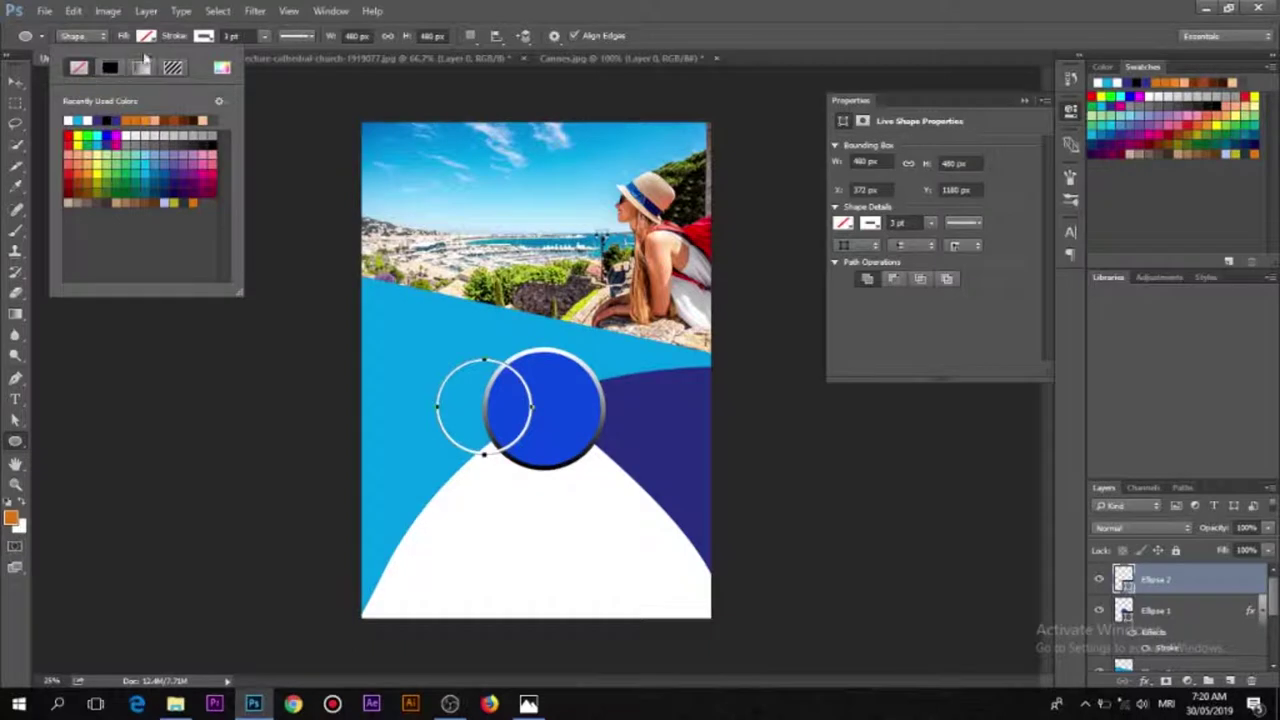
click(305, 40)
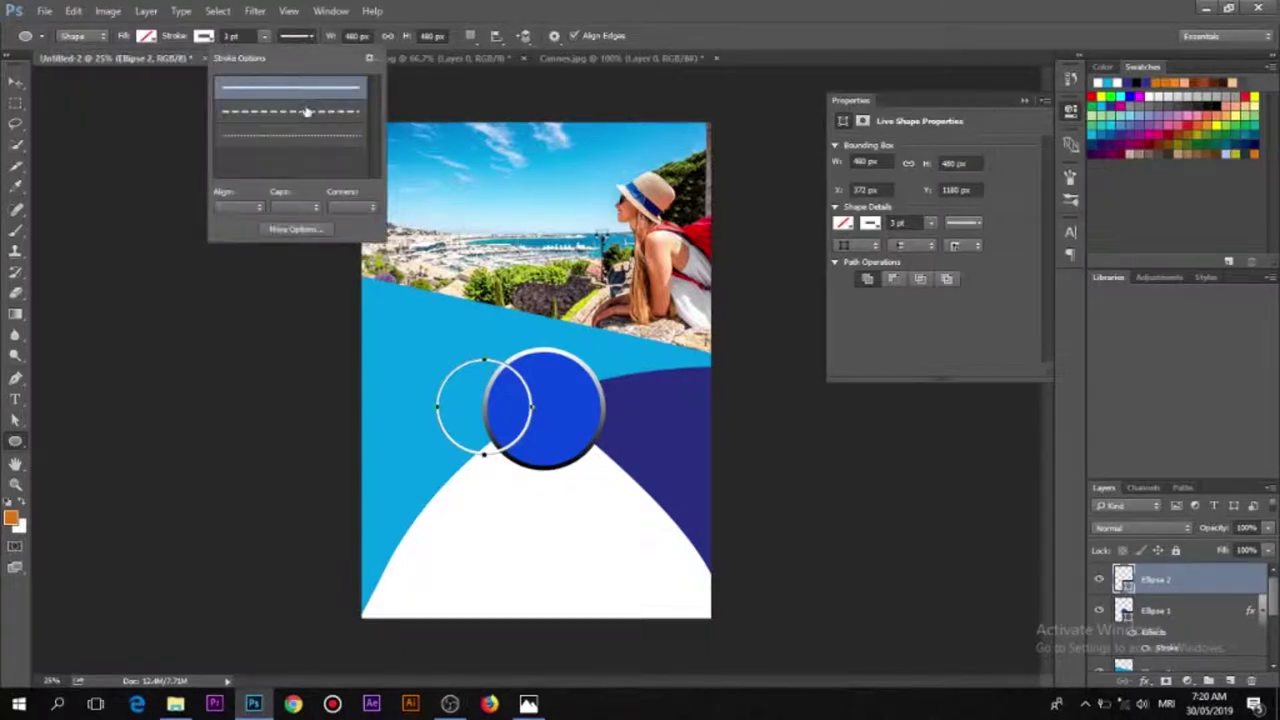
click(306, 112)
click(298, 135)
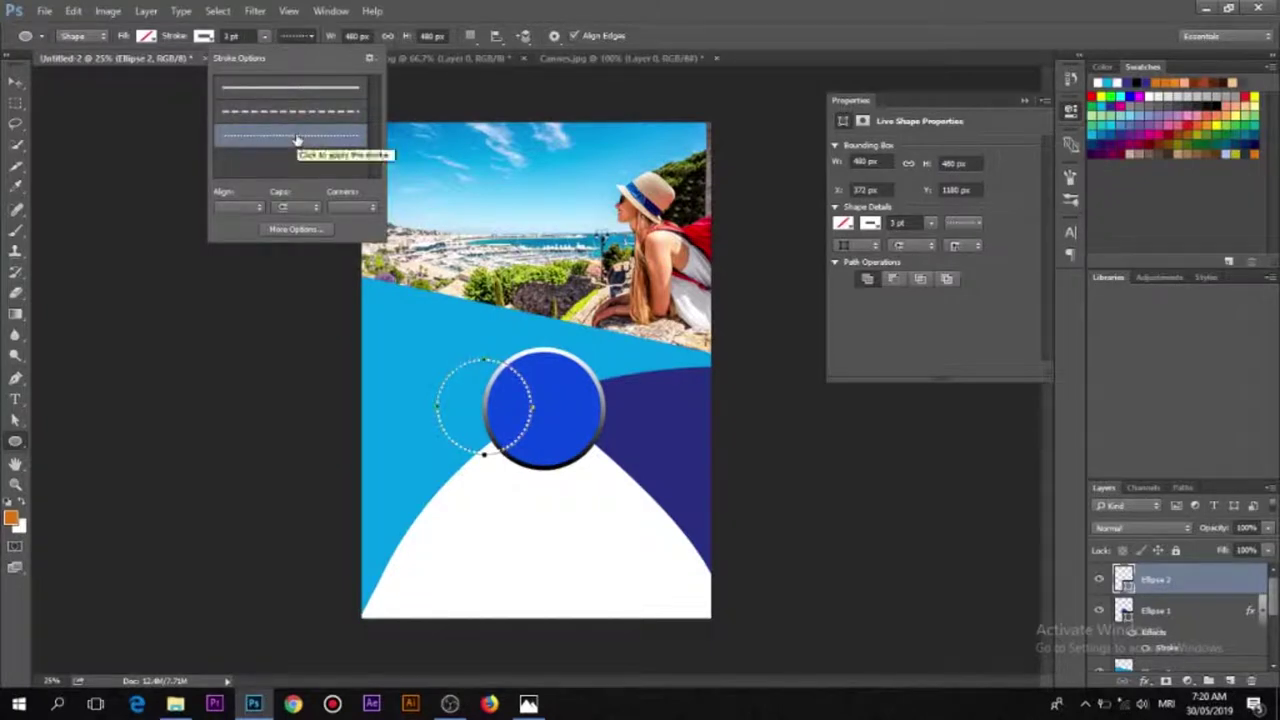
click(298, 112)
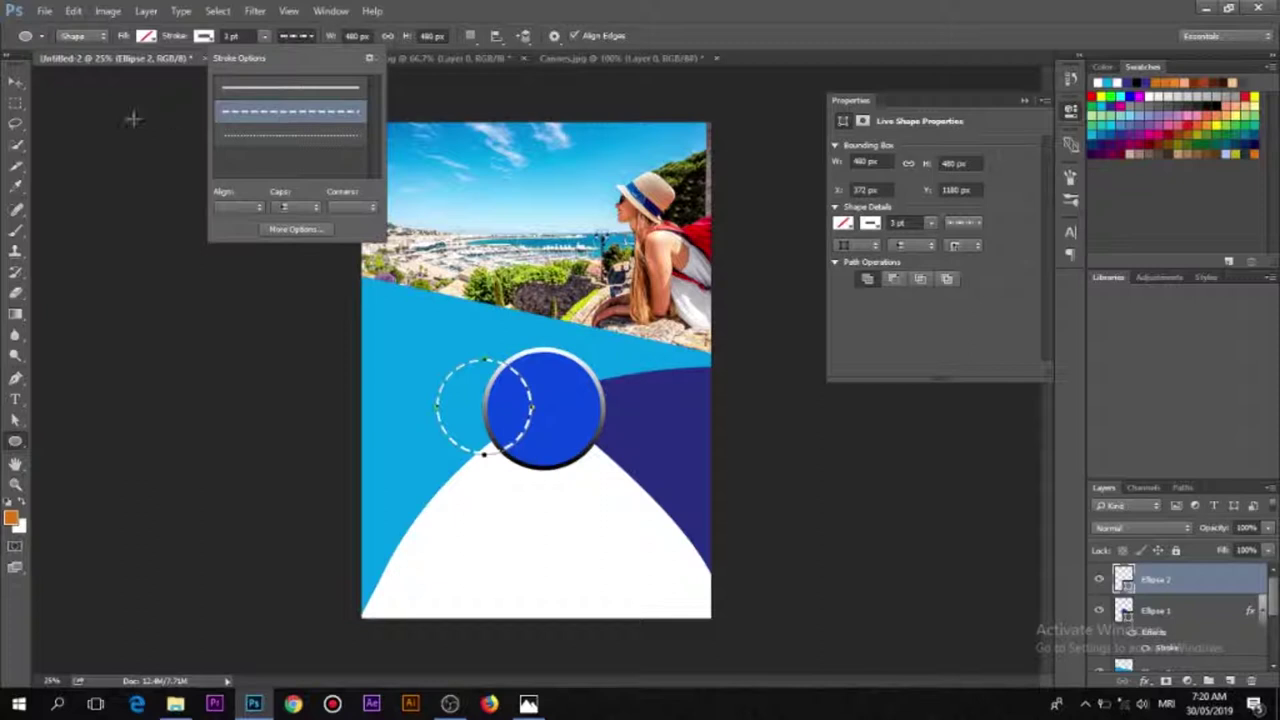
click(16, 82)
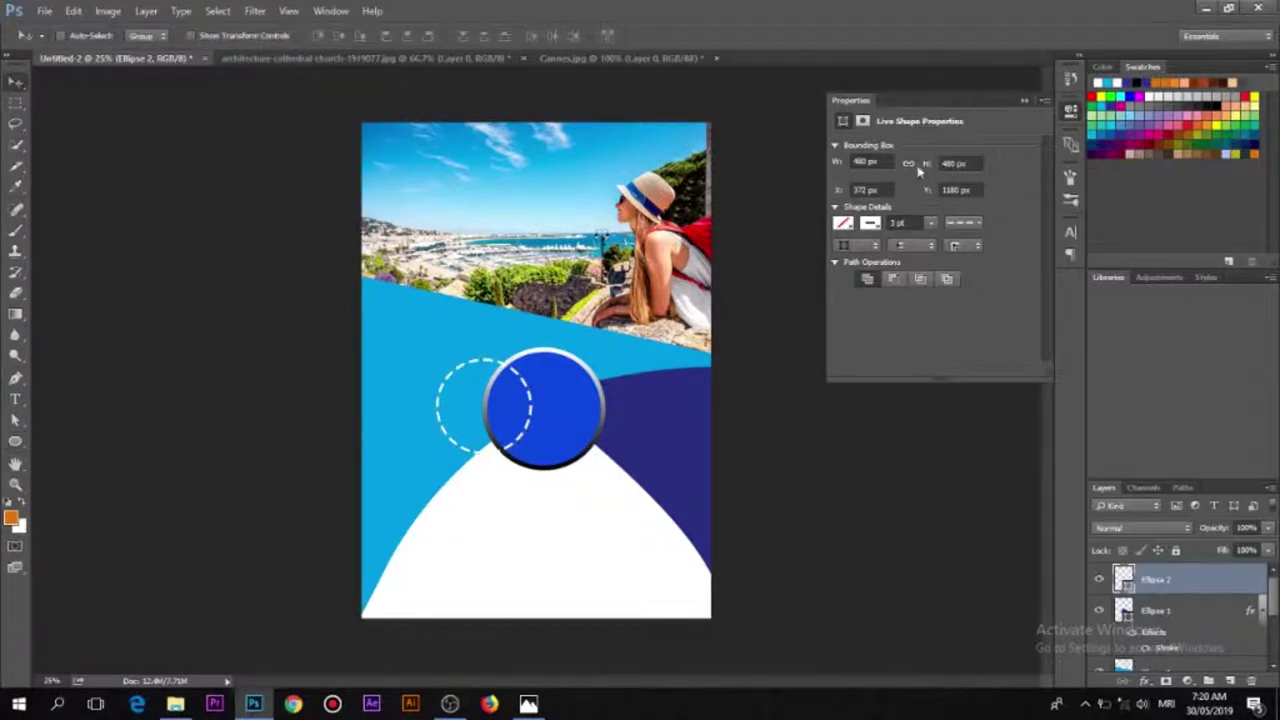
Step: Move the dashed white ring onto the blue circle and scale it to about 108%
click(1024, 103)
drag(491, 397, 557, 396)
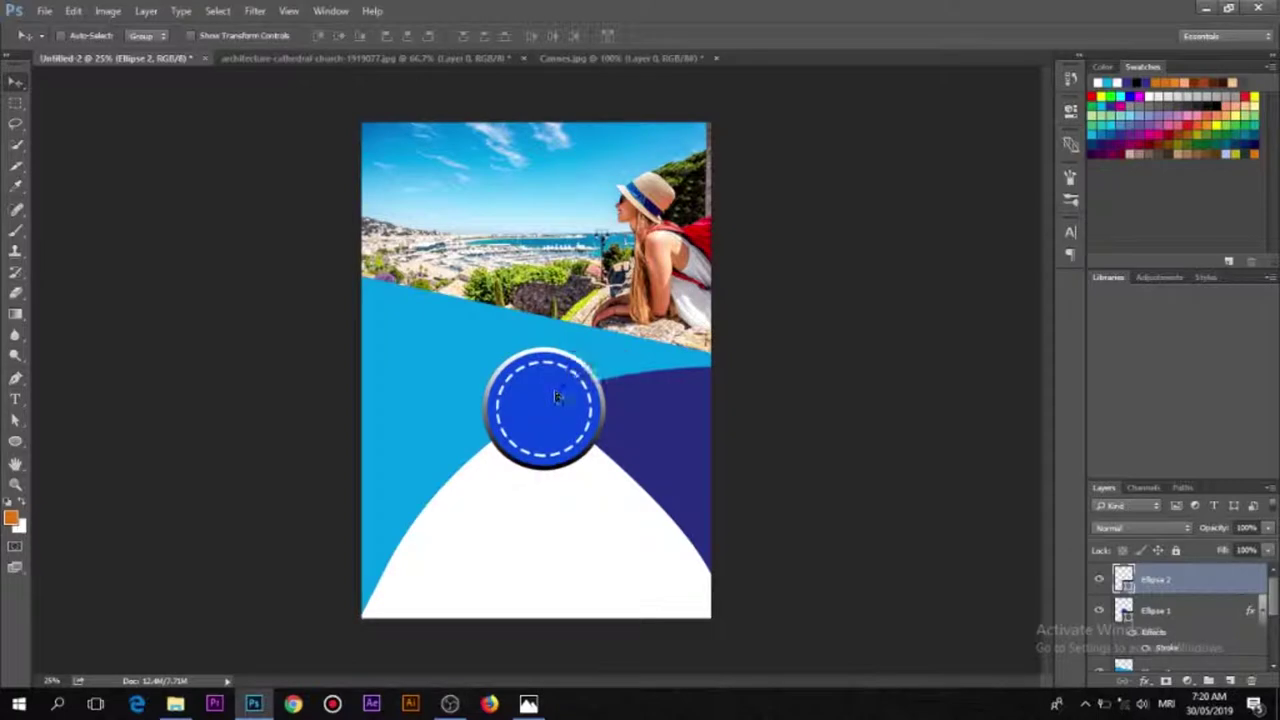
key(ctrl+t)
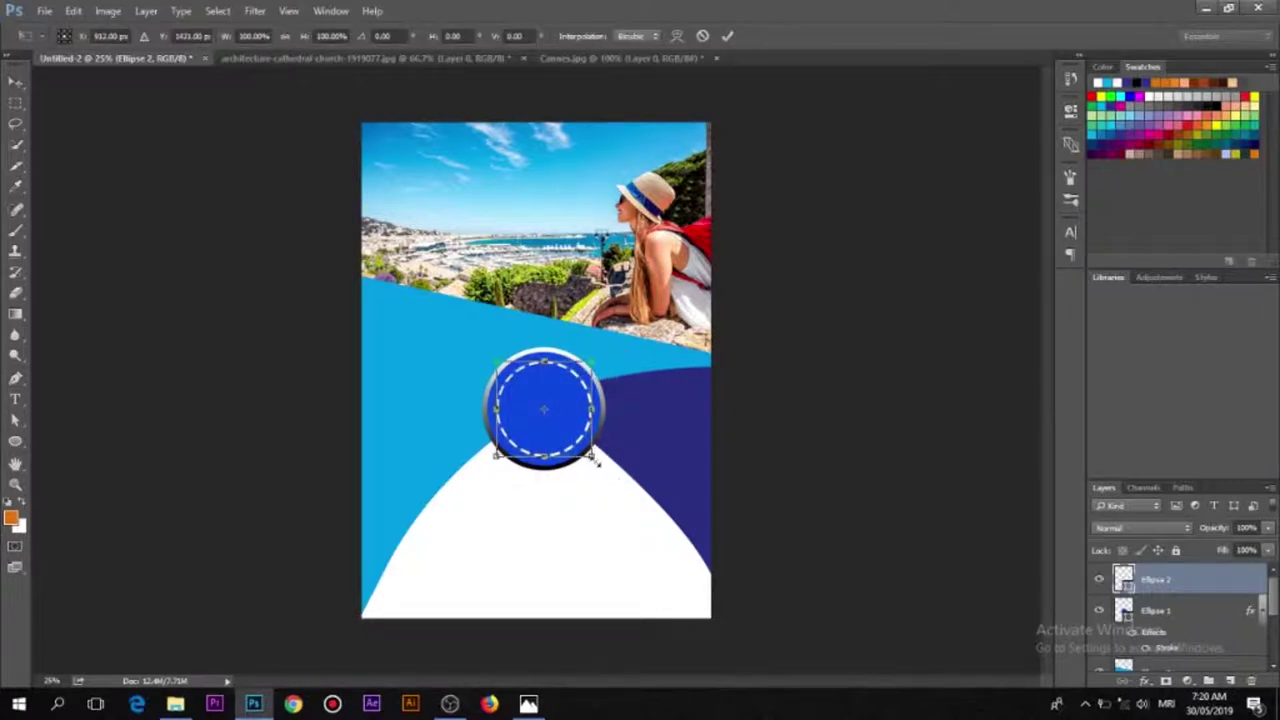
drag(598, 460, 604, 463)
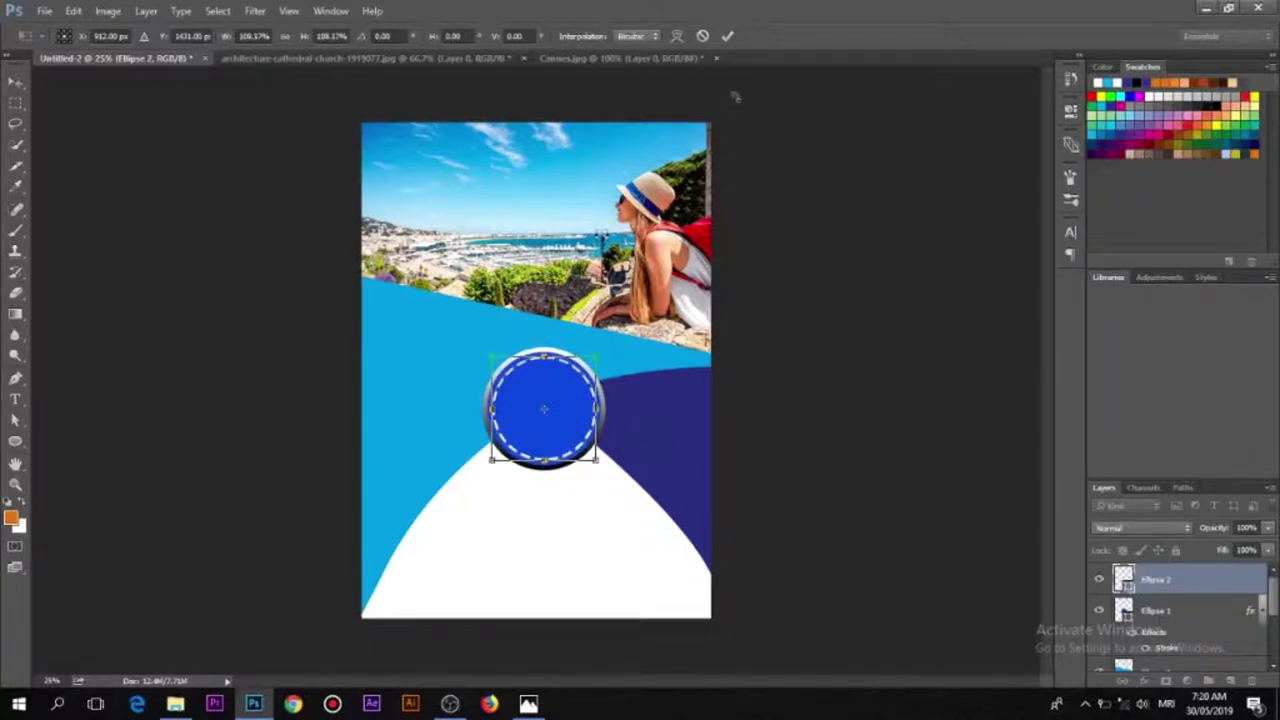
click(727, 35)
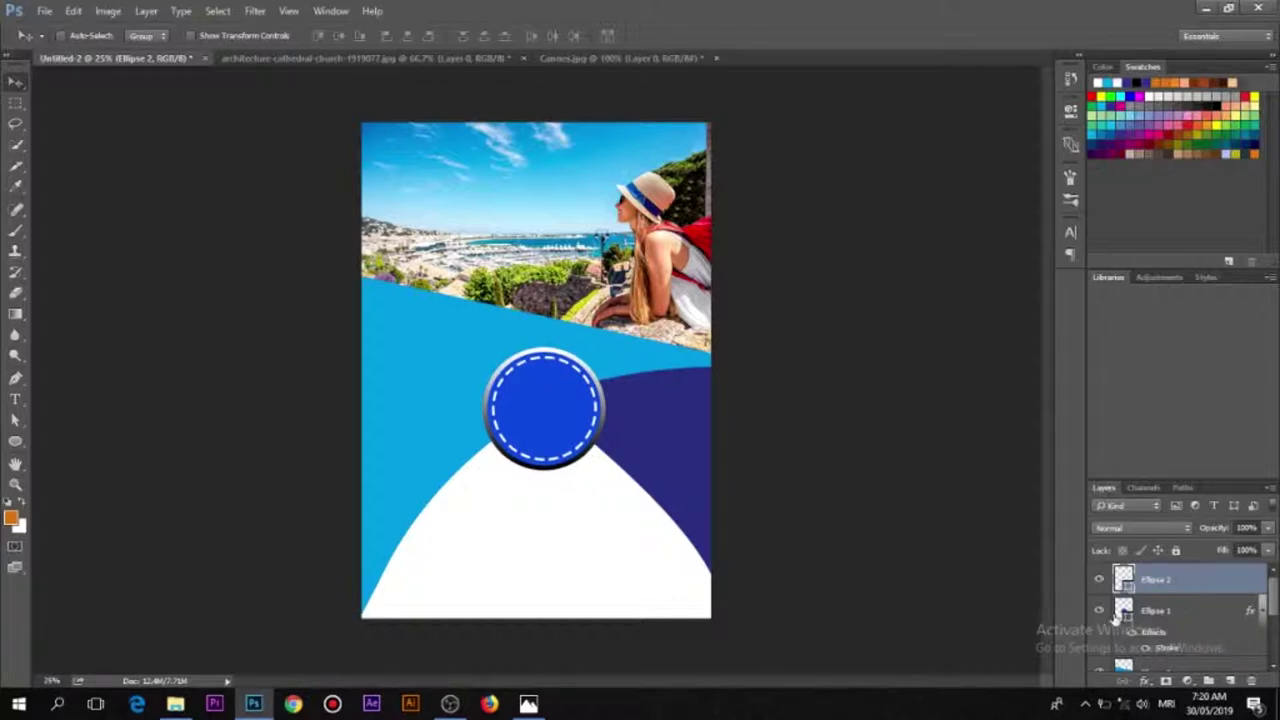
Step: Duplicate the Ellipse 1 blue circle layer twice, creating Ellipse 1 copy and Ellipse 1 copy 2
click(1100, 611)
click(1100, 611)
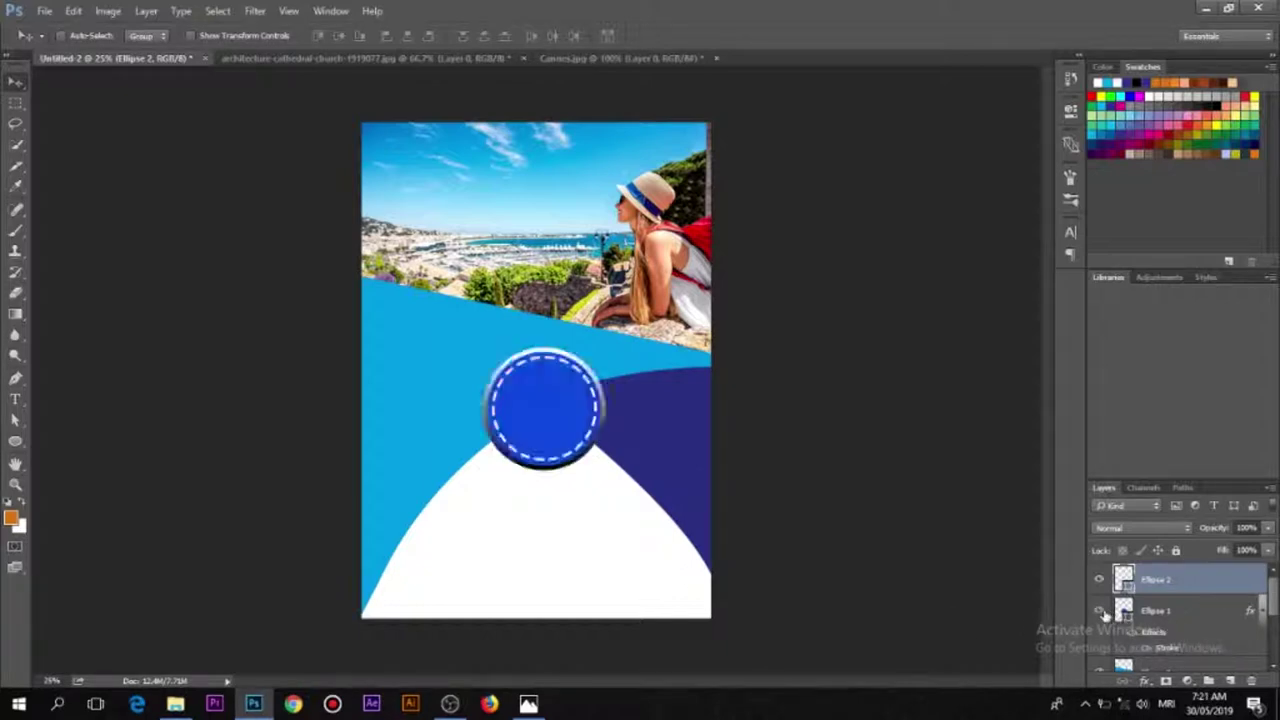
click(1180, 614)
right_click(1181, 618)
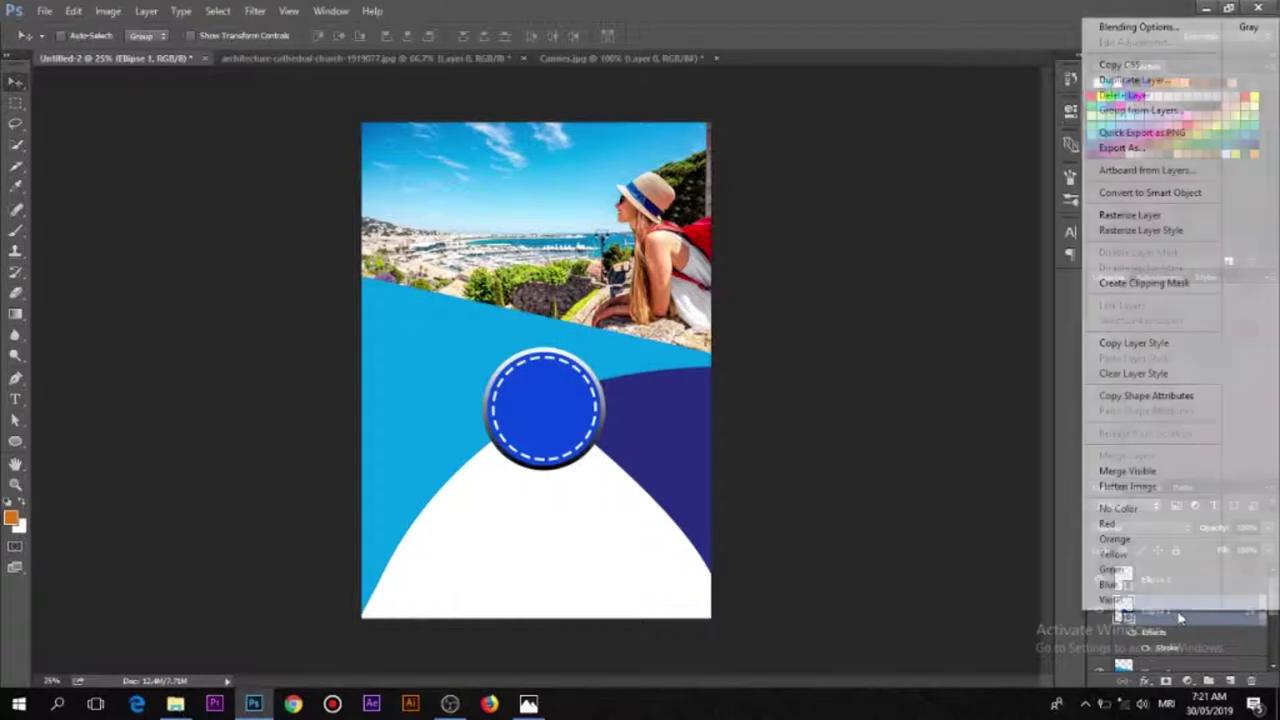
click(1113, 84)
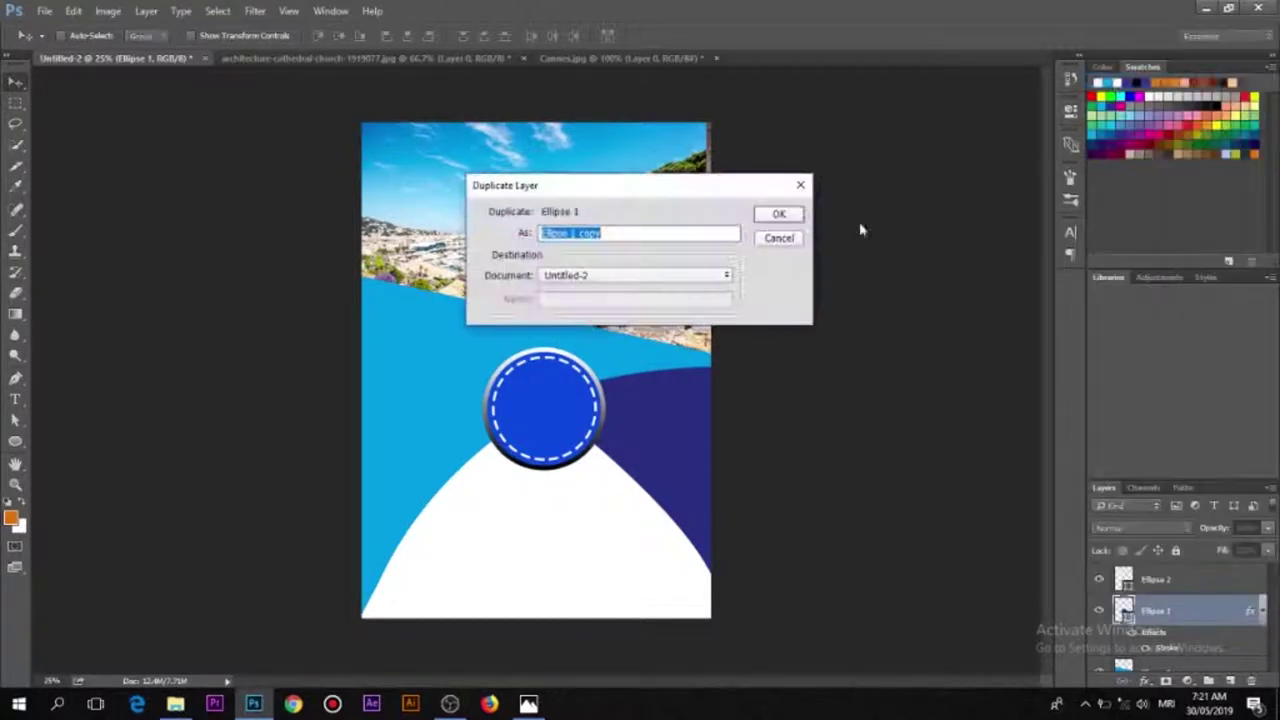
click(780, 217)
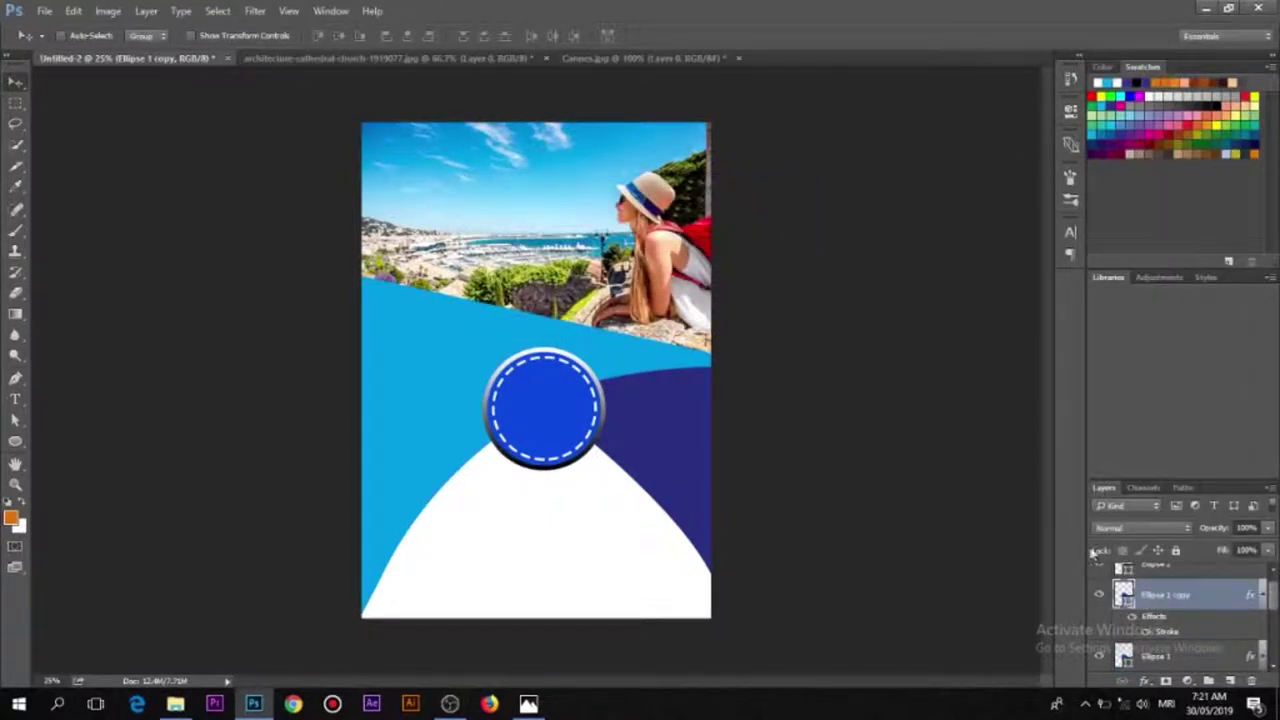
right_click(1167, 596)
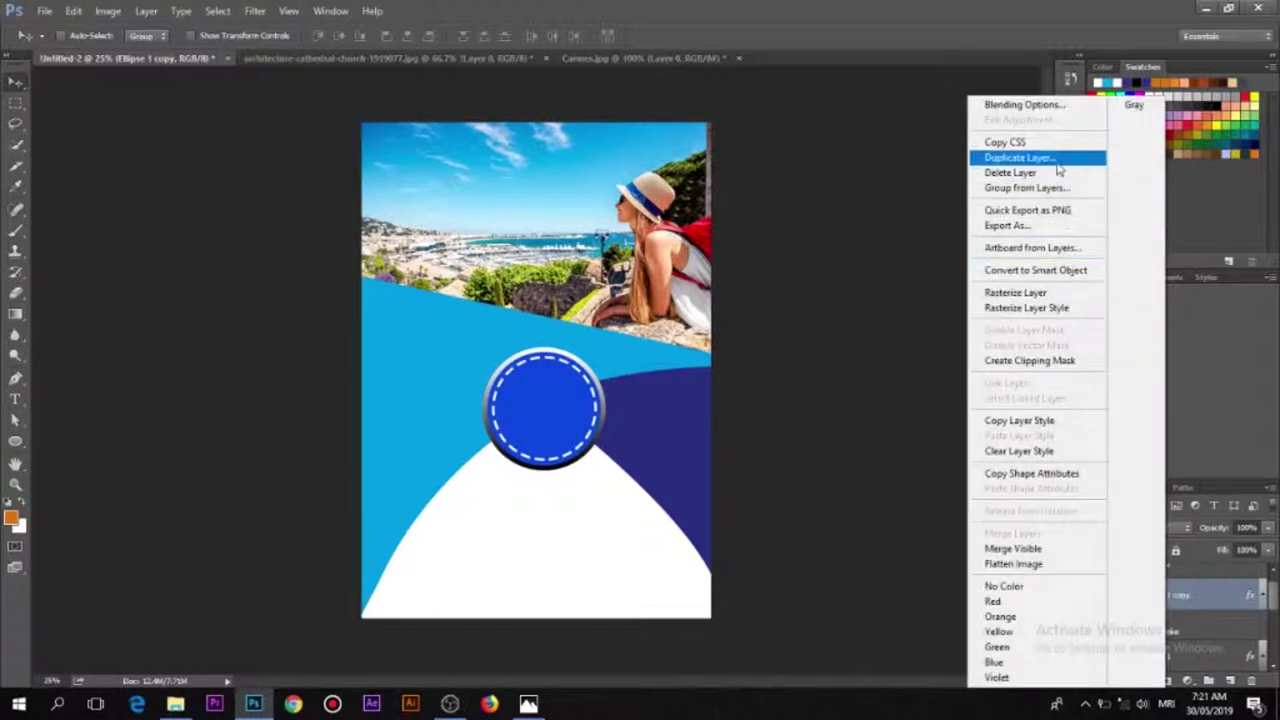
click(1060, 164)
click(781, 211)
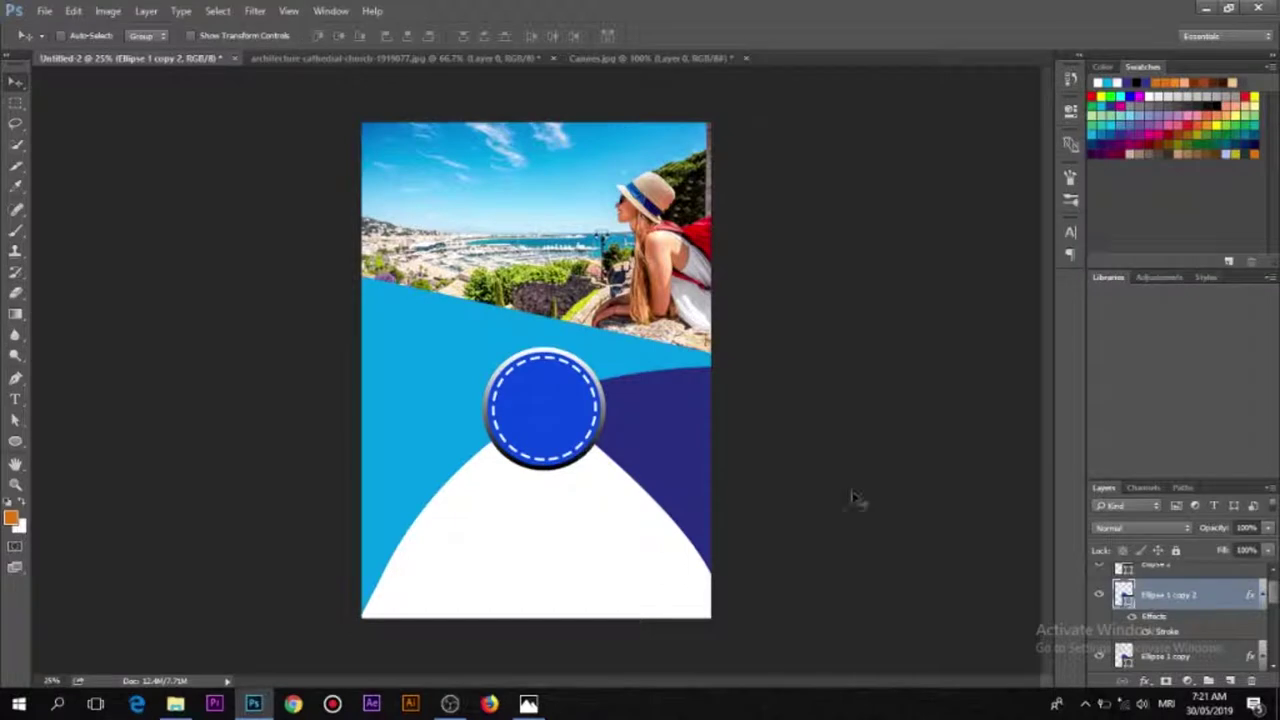
Step: Move Ellipse 1 copy 2 to the flyer's upper left and shrink it to about 70%
mouse_move(545, 403)
mouse_down()
mouse_move(440, 475)
mouse_move(433, 356)
mouse_up()
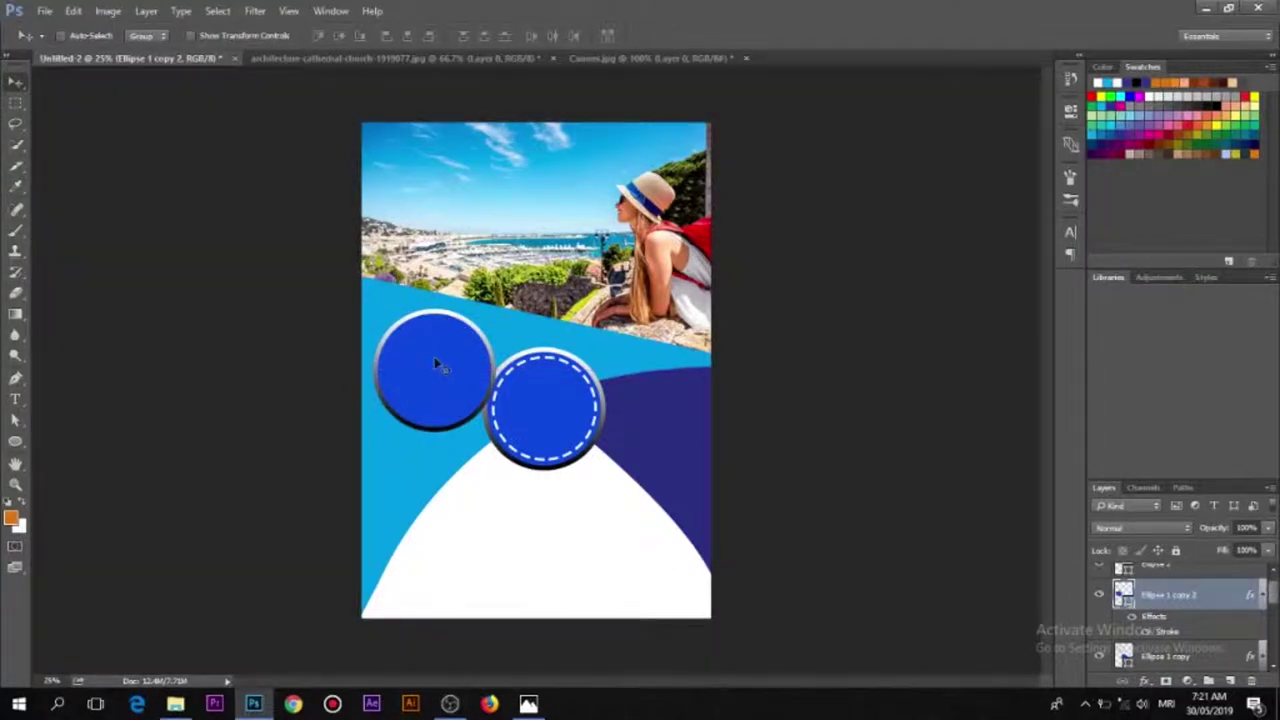
key(ctrl+t)
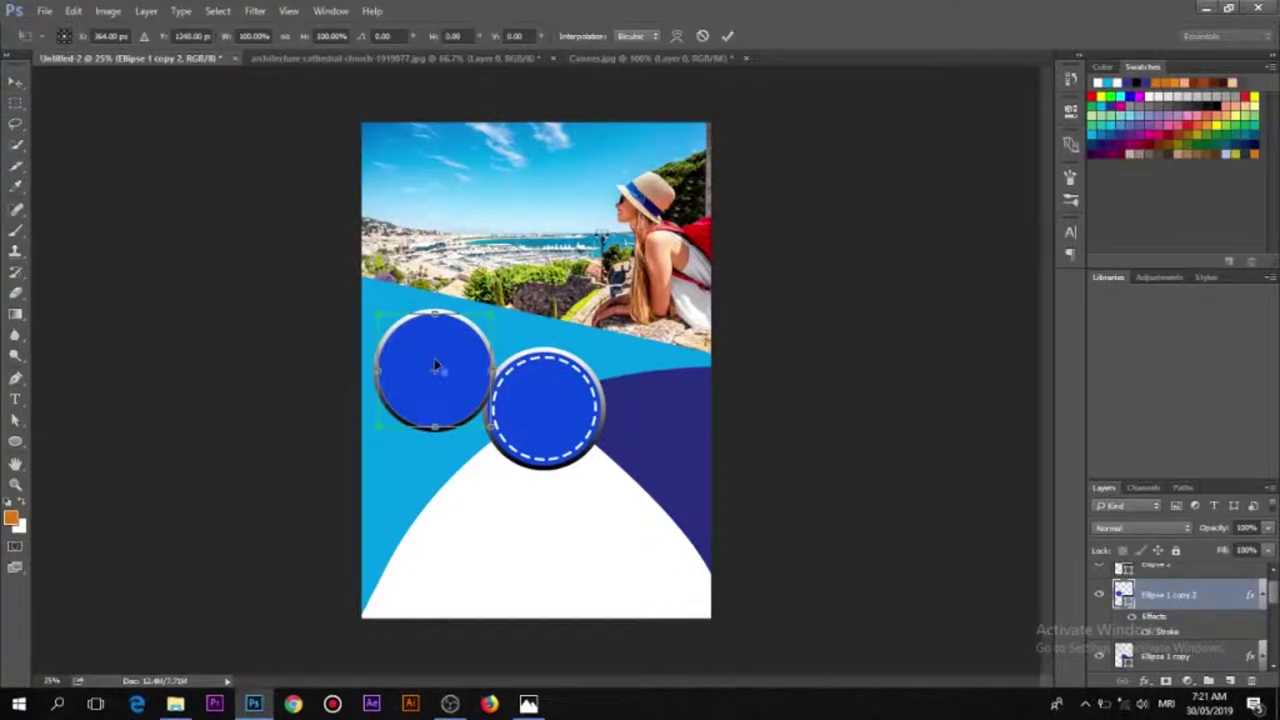
drag(488, 314, 470, 331)
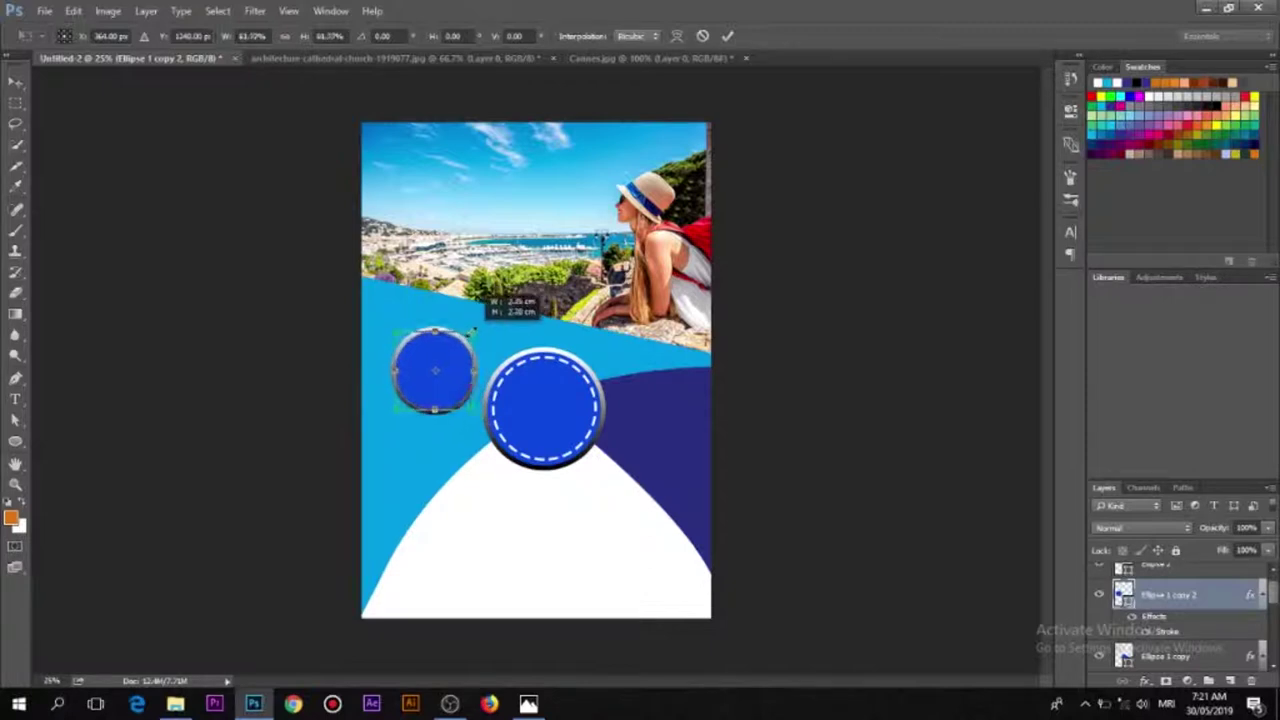
drag(470, 331, 477, 329)
drag(447, 388, 432, 316)
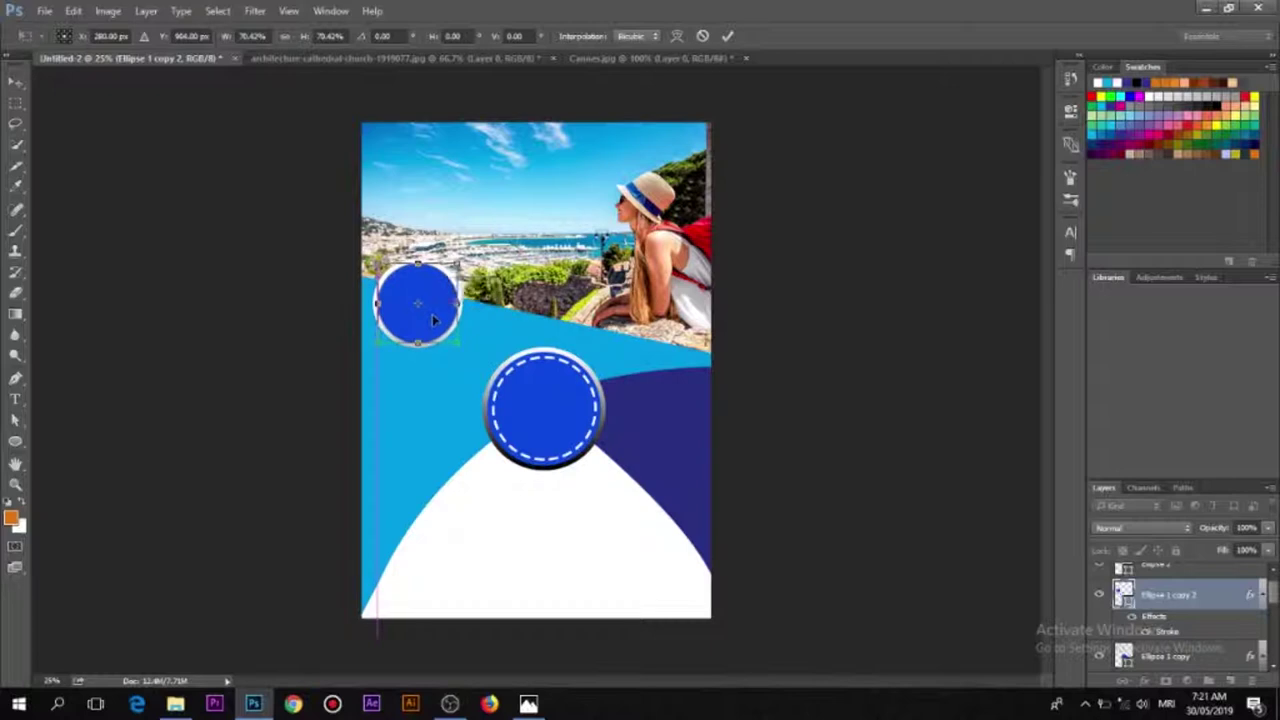
click(727, 35)
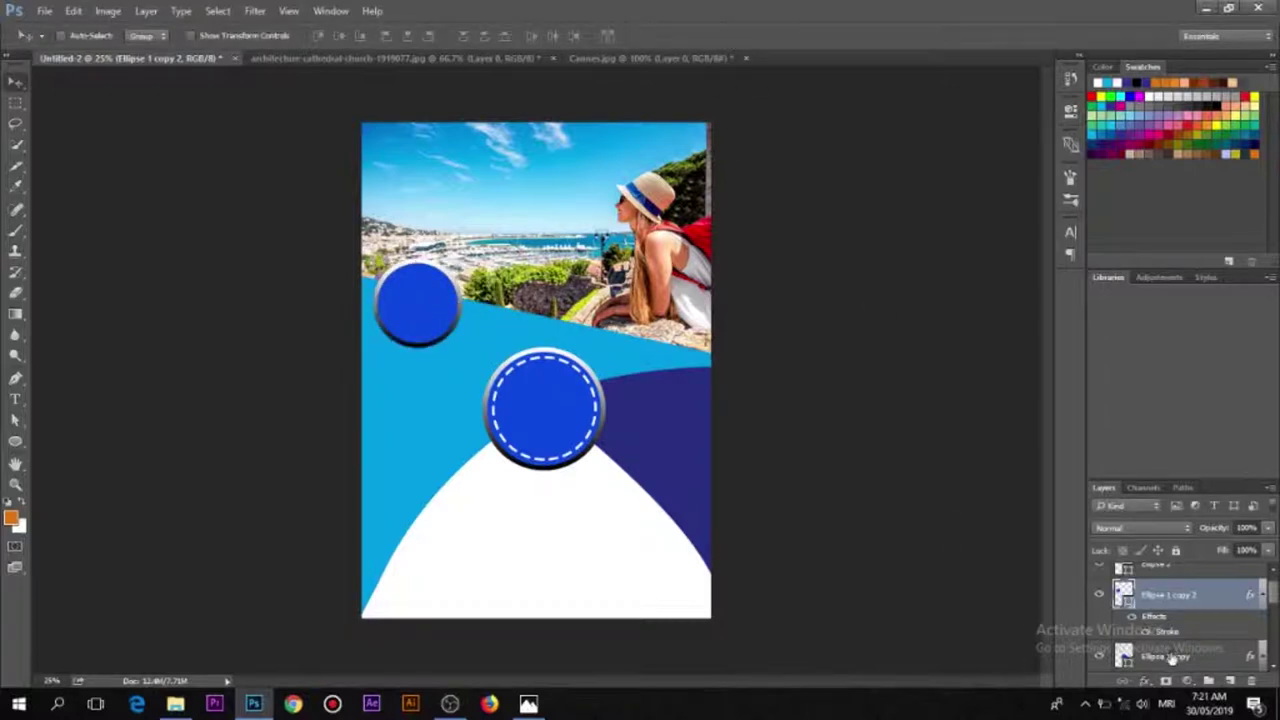
click(1172, 657)
Step: Shrink Ellipse 1 copy to about 59% and place it at the photo's lower-right edge
mouse_move(548, 428)
mouse_down()
mouse_move(548, 352)
mouse_move(566, 382)
mouse_move(637, 392)
mouse_move(560, 368)
mouse_move(500, 314)
mouse_move(508, 296)
mouse_move(522, 305)
mouse_move(428, 470)
mouse_move(455, 343)
mouse_move(483, 364)
mouse_move(534, 320)
mouse_move(523, 276)
mouse_move(543, 276)
mouse_move(543, 307)
mouse_move(434, 429)
mouse_move(430, 457)
mouse_move(514, 337)
mouse_move(568, 321)
mouse_move(545, 300)
mouse_up()
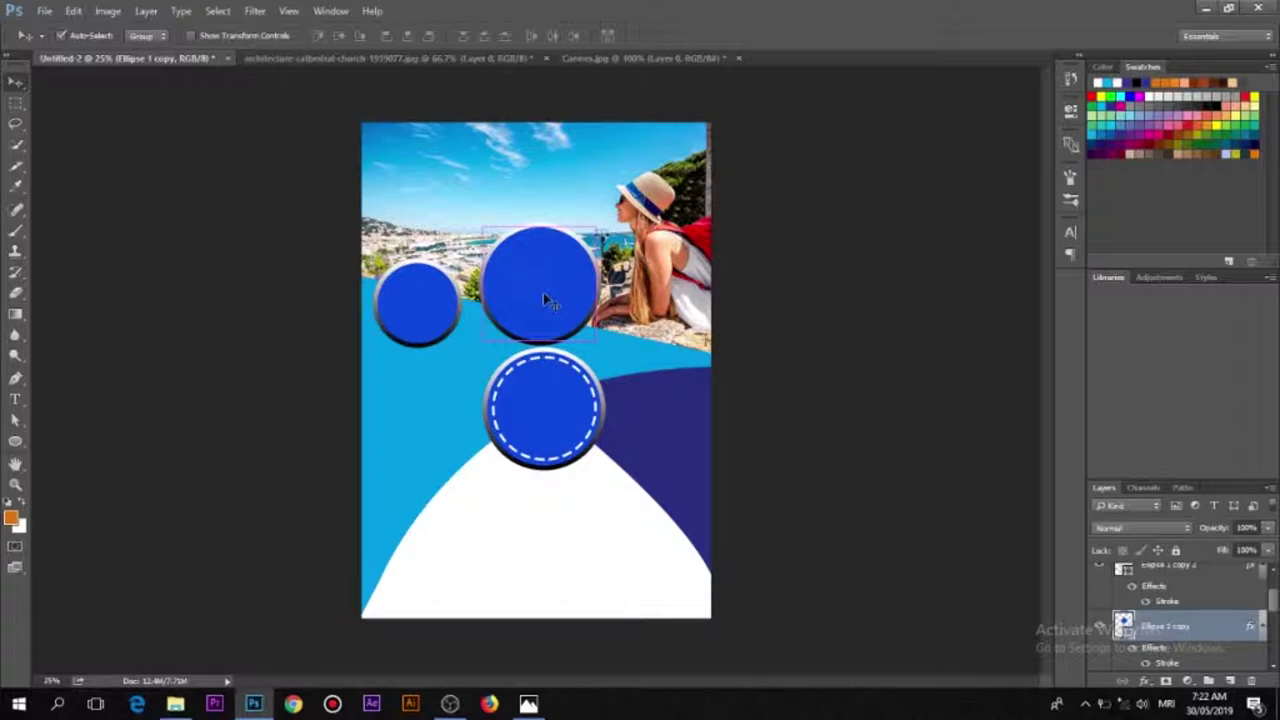
key(ctrl+t)
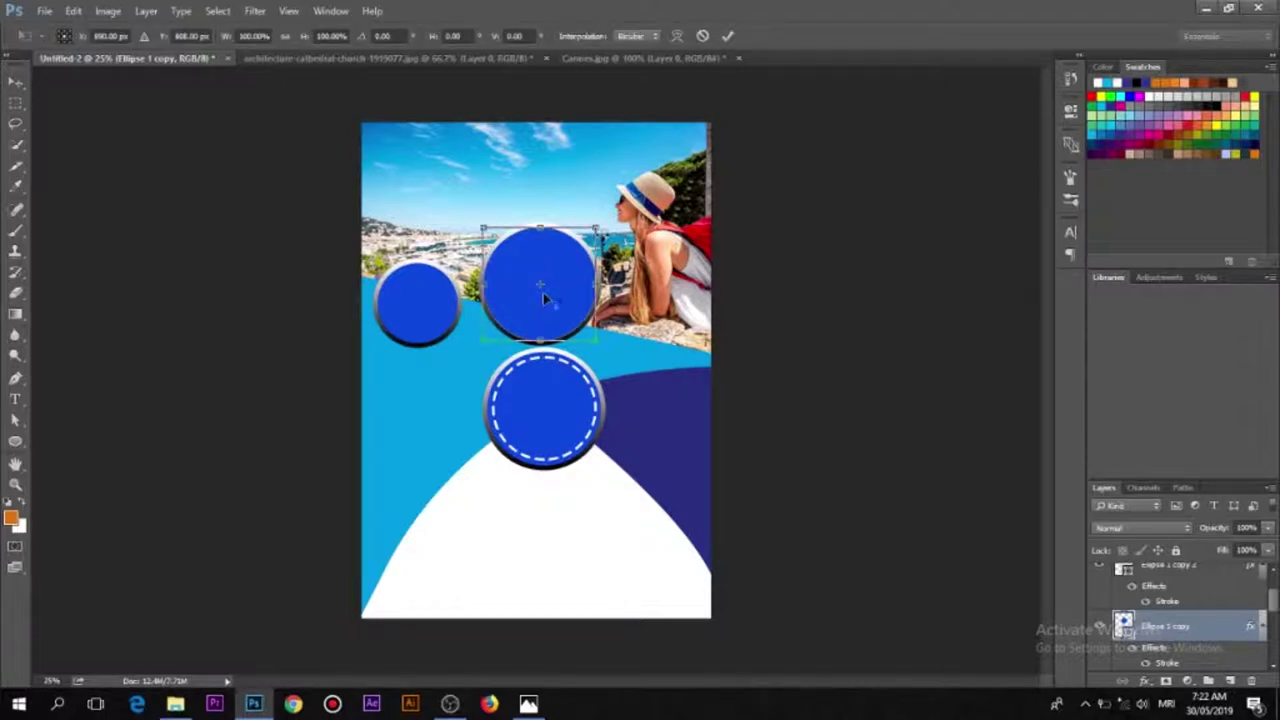
drag(597, 231, 578, 252)
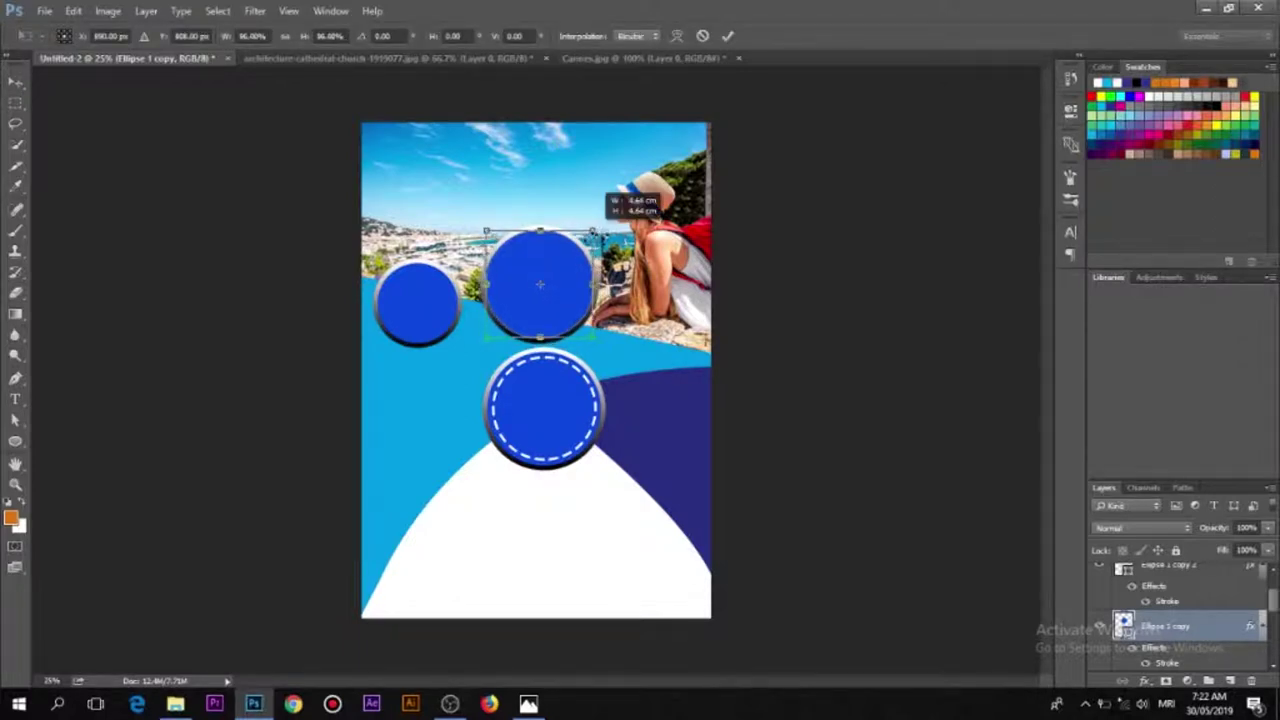
drag(548, 305, 524, 328)
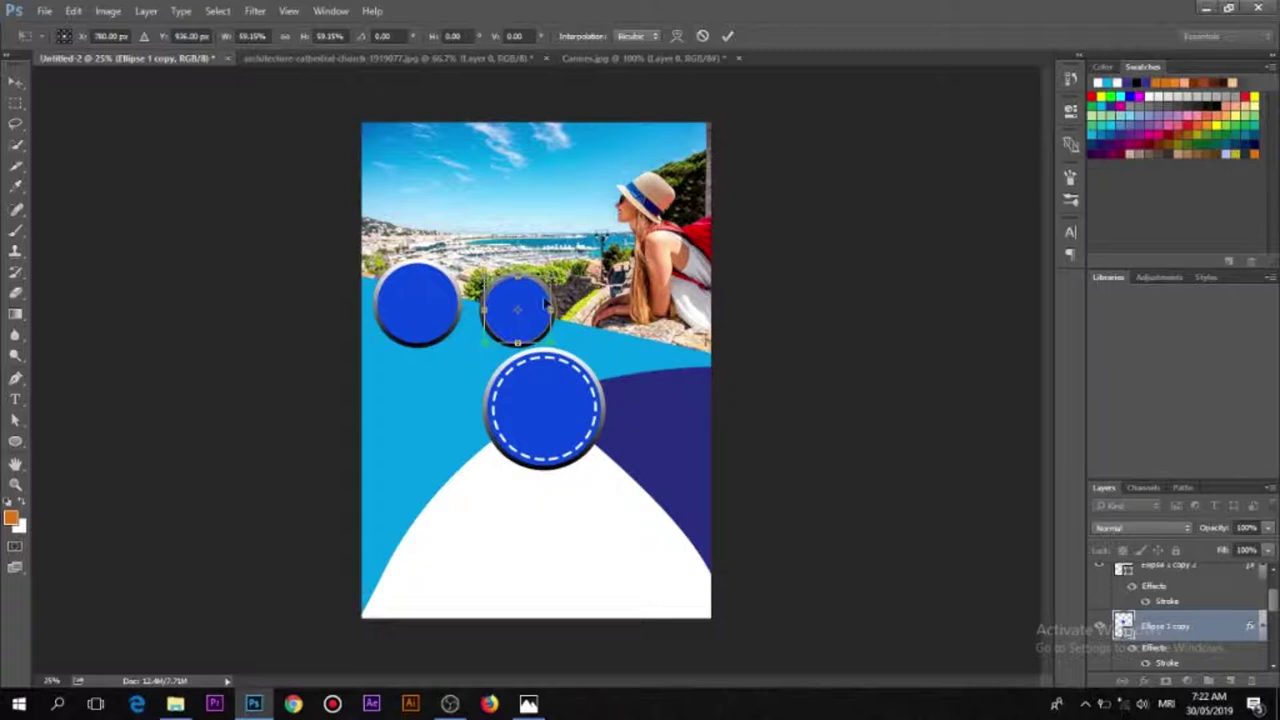
mouse_move(538, 308)
mouse_down()
mouse_move(698, 362)
mouse_move(692, 373)
mouse_up()
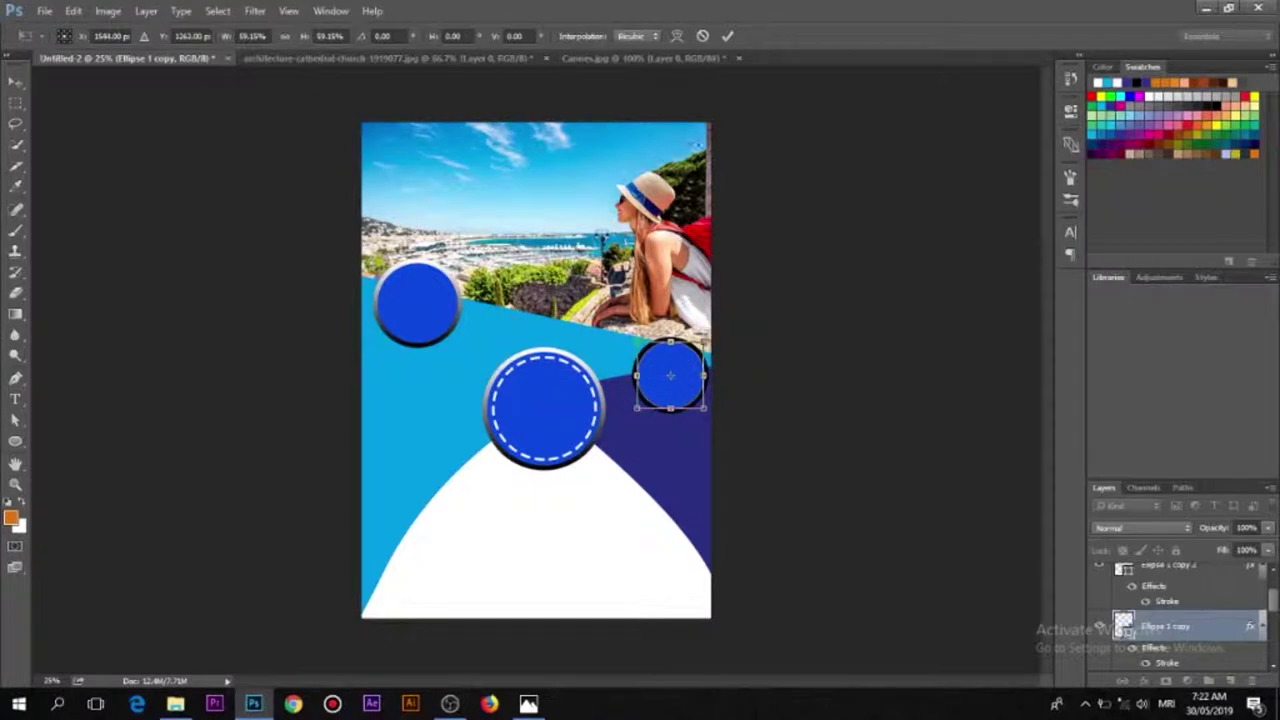
click(727, 35)
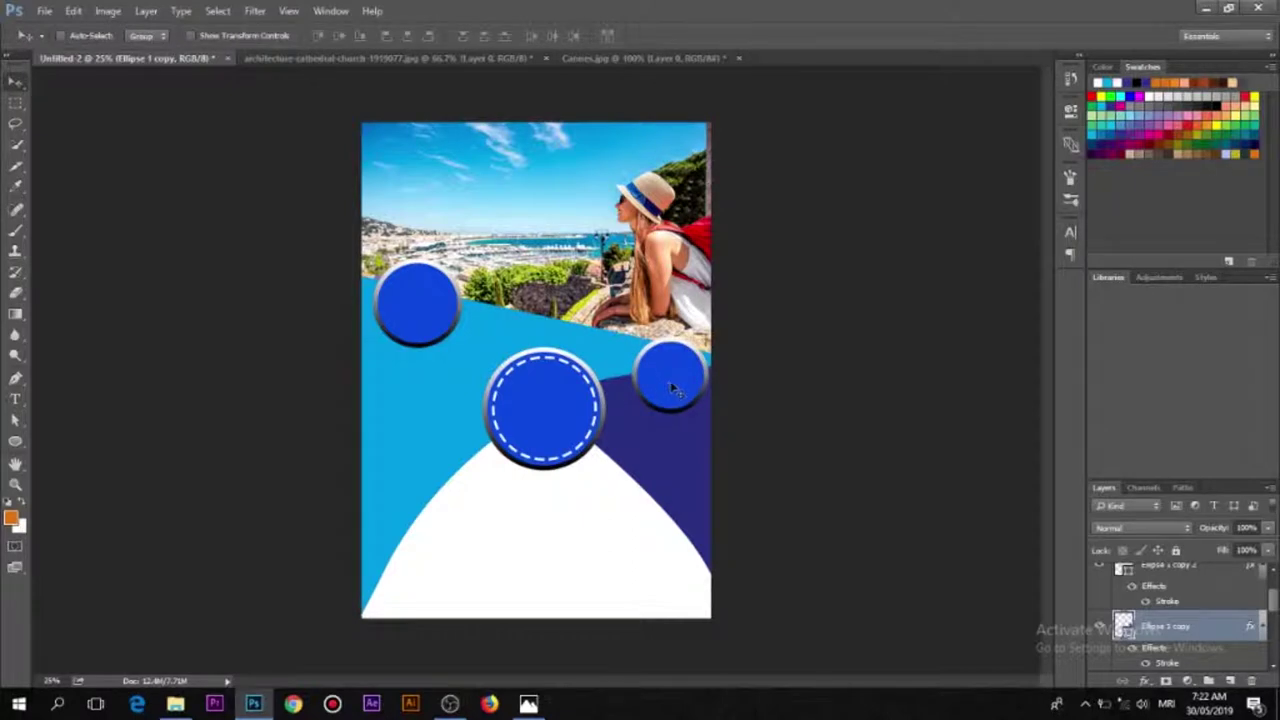
drag(672, 380, 662, 360)
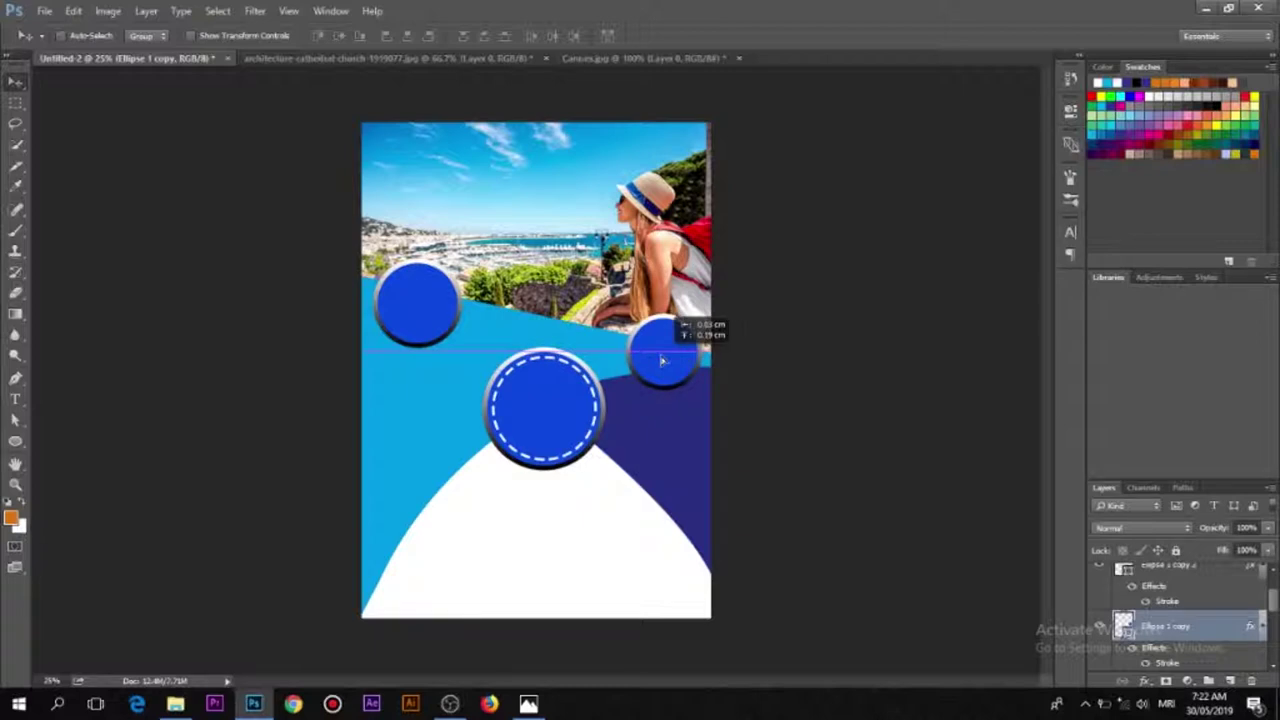
drag(662, 360, 662, 360)
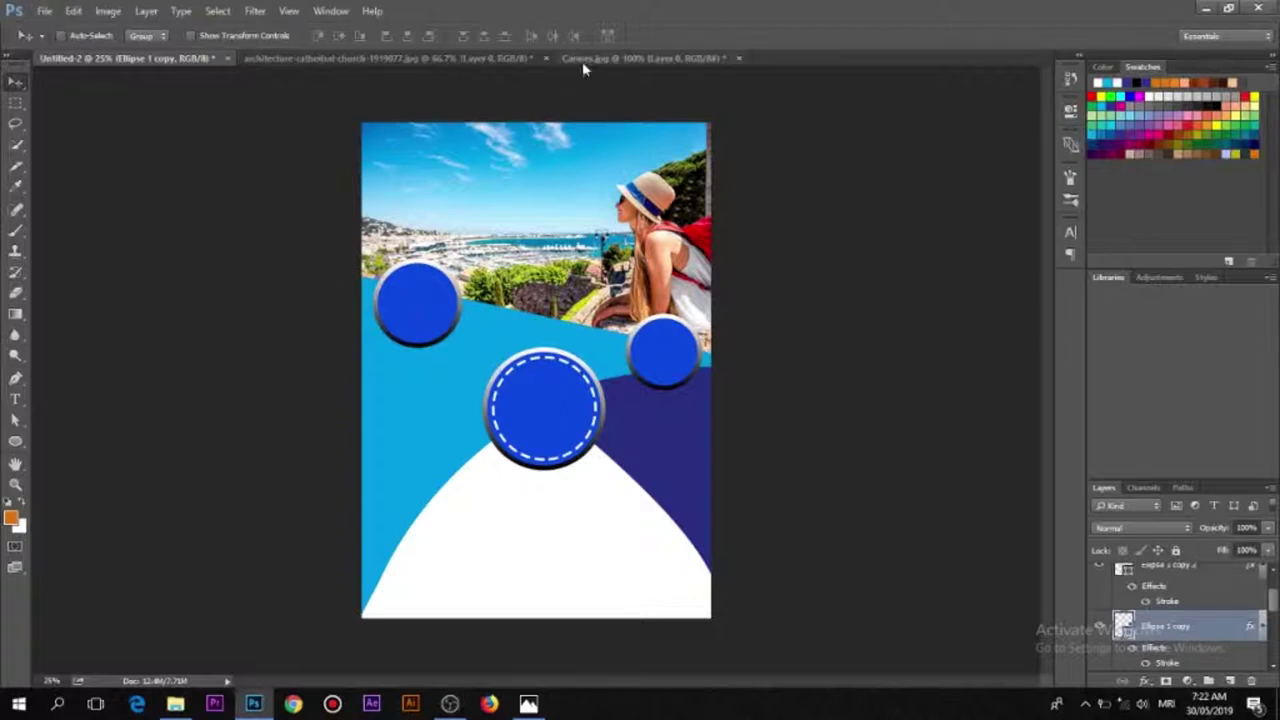
Step: Drag the cathedral photo into the flyer as Layer 2 and stack it above Ellipse 1 copy 2
click(467, 60)
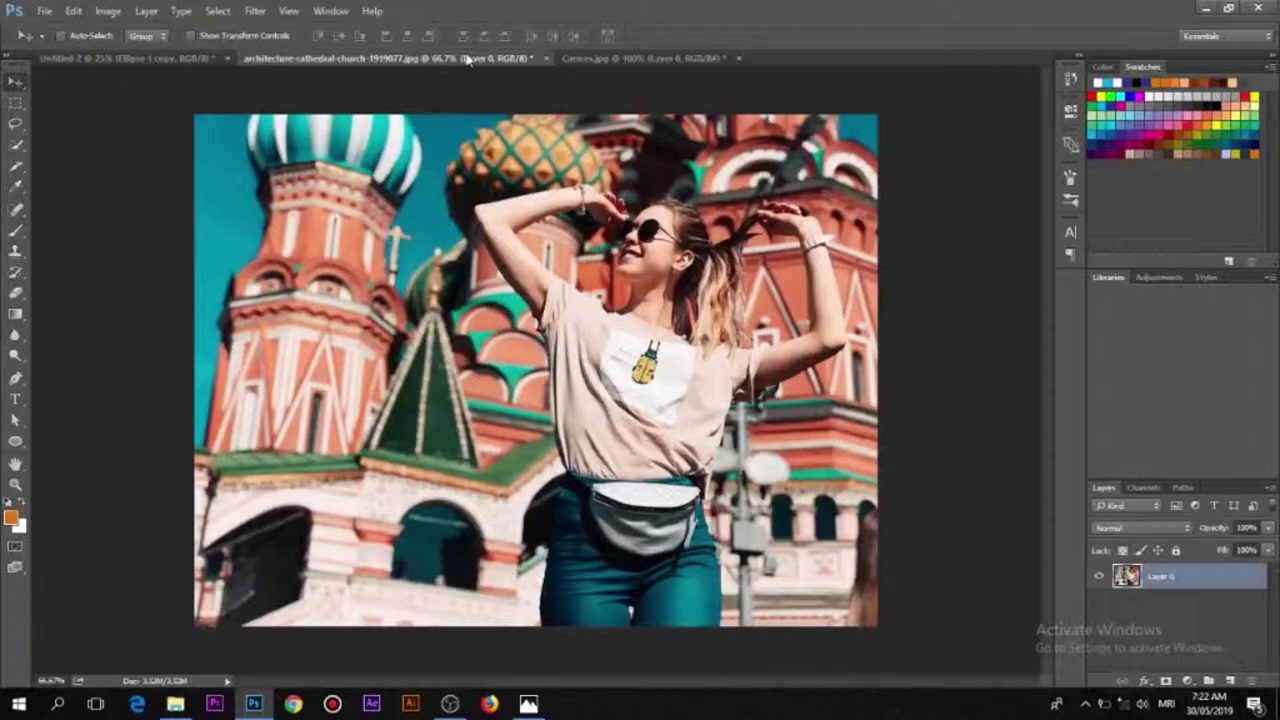
mouse_move(639, 388)
mouse_down()
mouse_move(181, 60)
mouse_move(424, 313)
mouse_up()
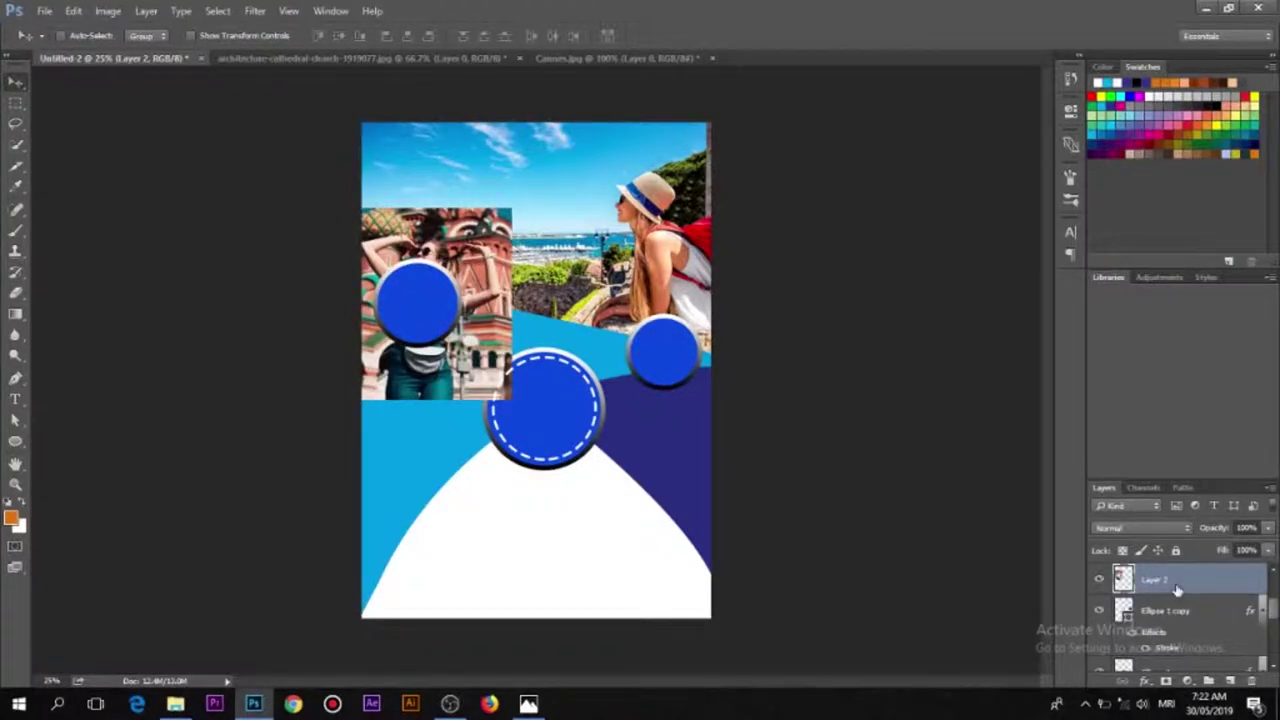
drag(1177, 590, 1182, 658)
key(ctrl+bracketleft)
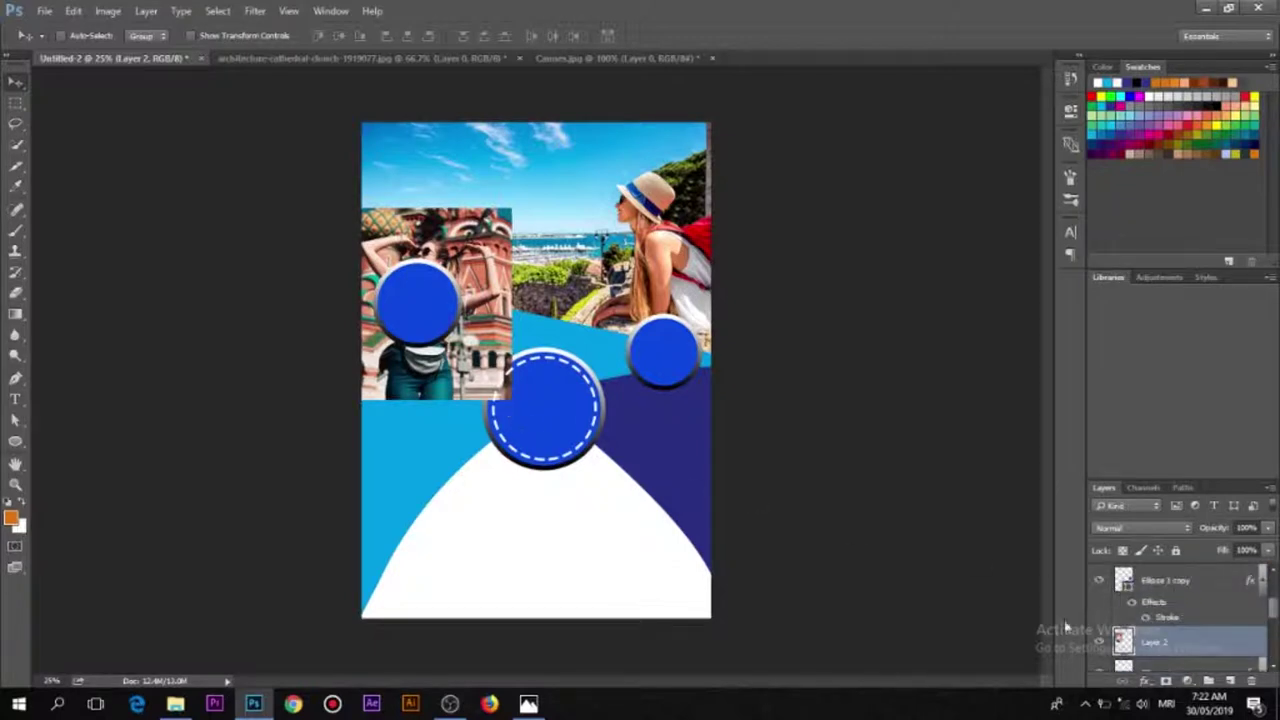
drag(1178, 634, 1188, 670)
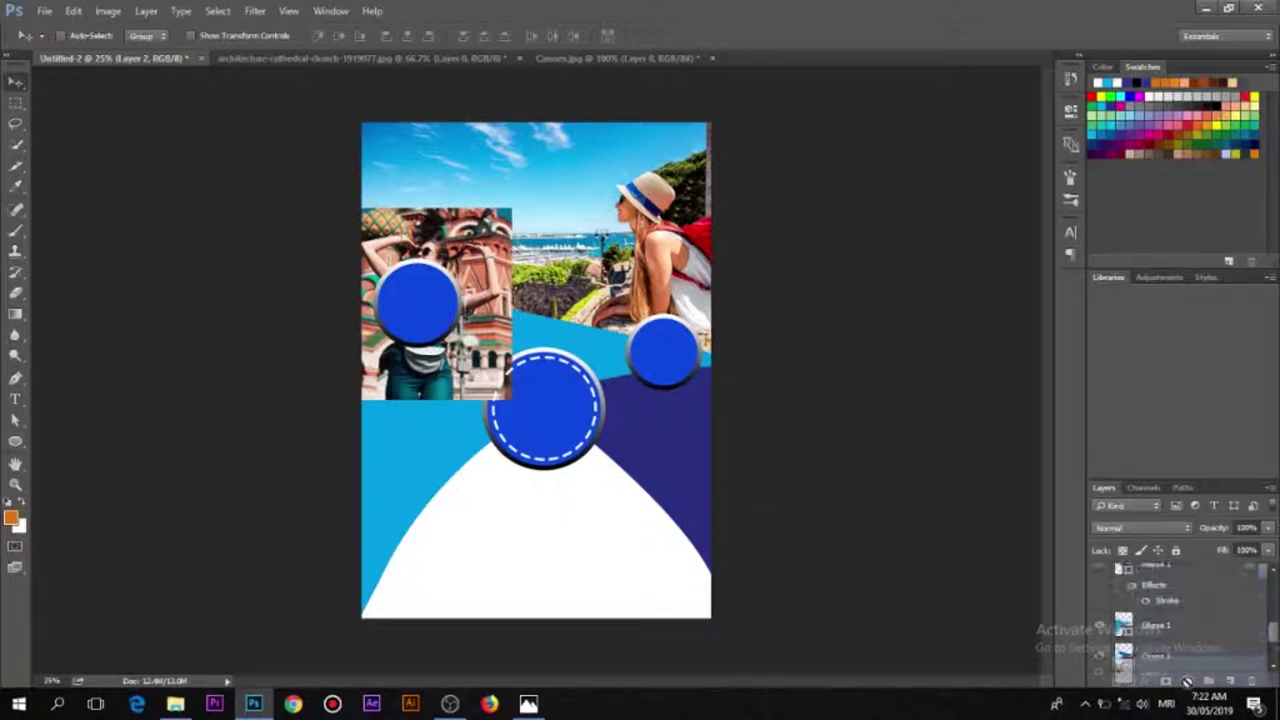
mouse_move(1188, 670)
mouse_down()
mouse_move(1188, 580)
mouse_move(1192, 609)
mouse_up()
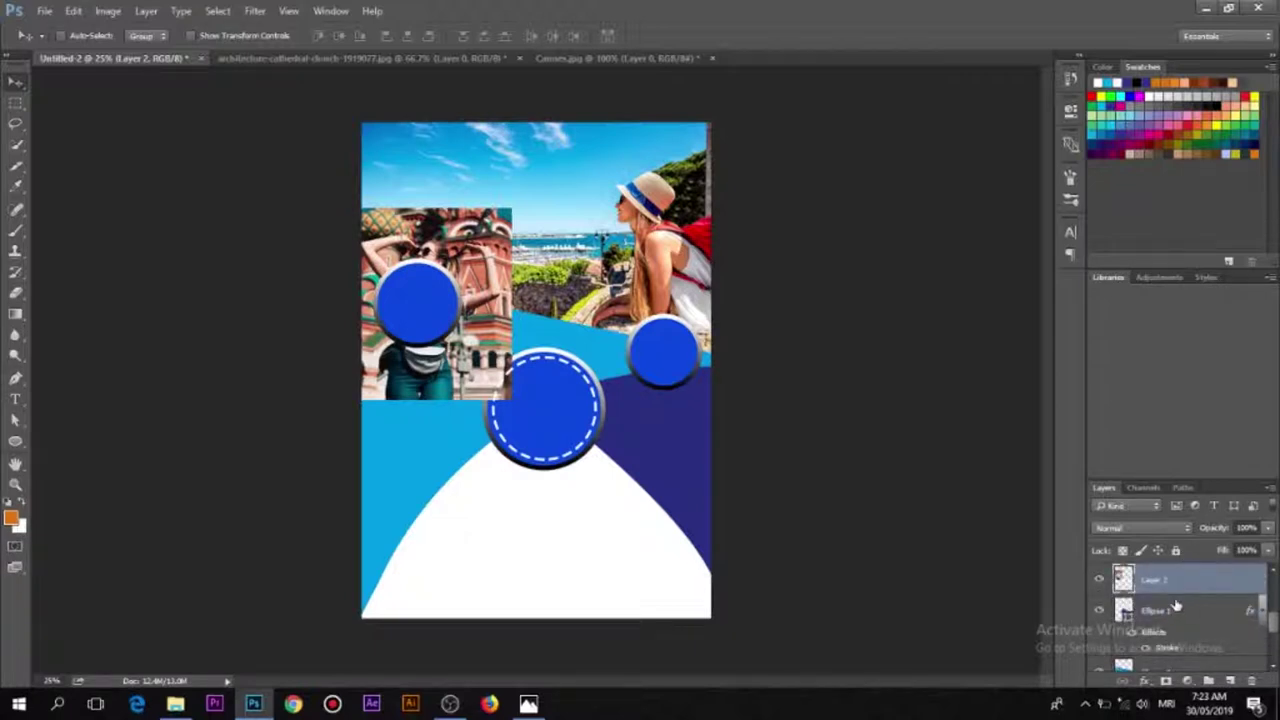
click(1100, 612)
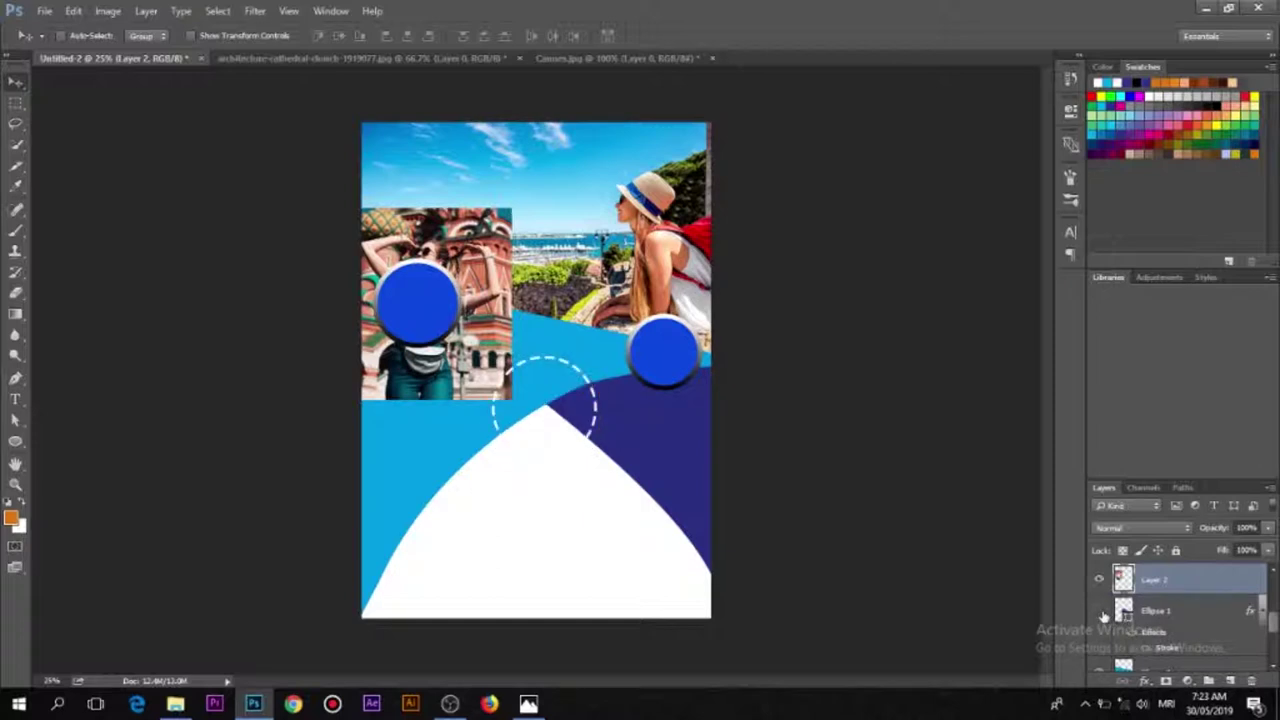
click(1100, 612)
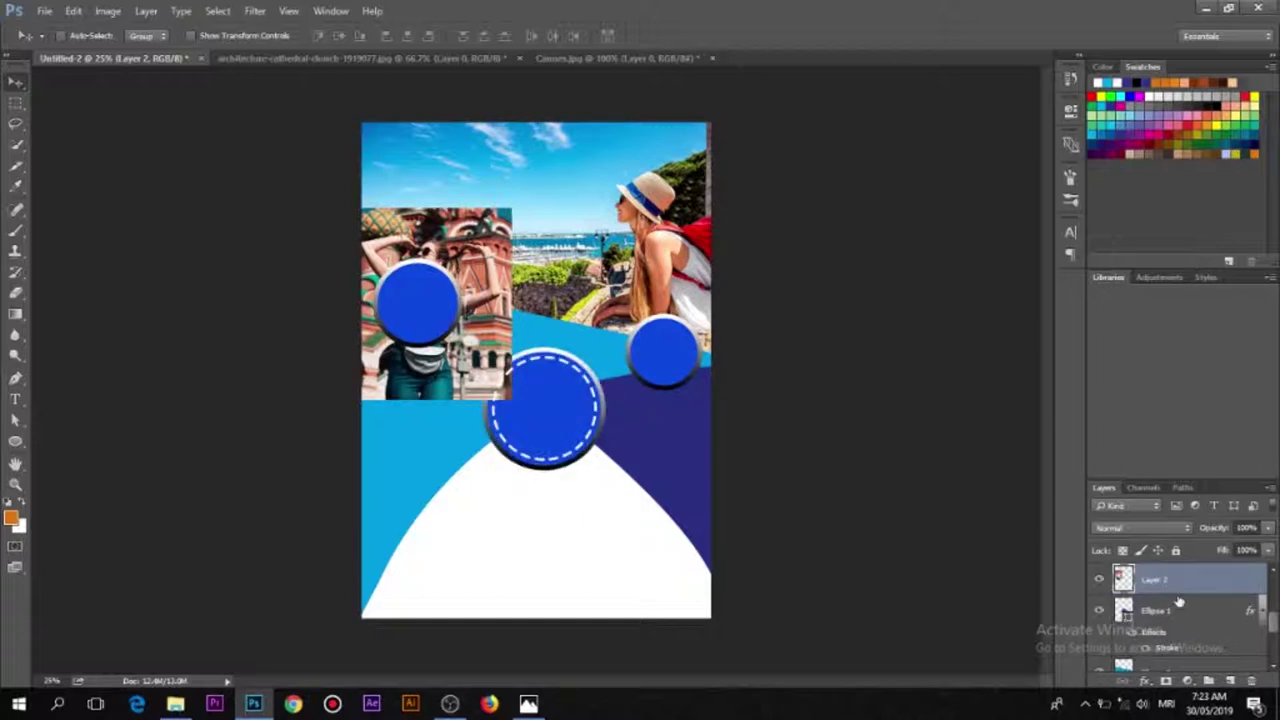
key(ctrl+bracketleft)
drag(1176, 641, 1179, 580)
key(ctrl+bracketleft)
drag(1178, 668, 1164, 600)
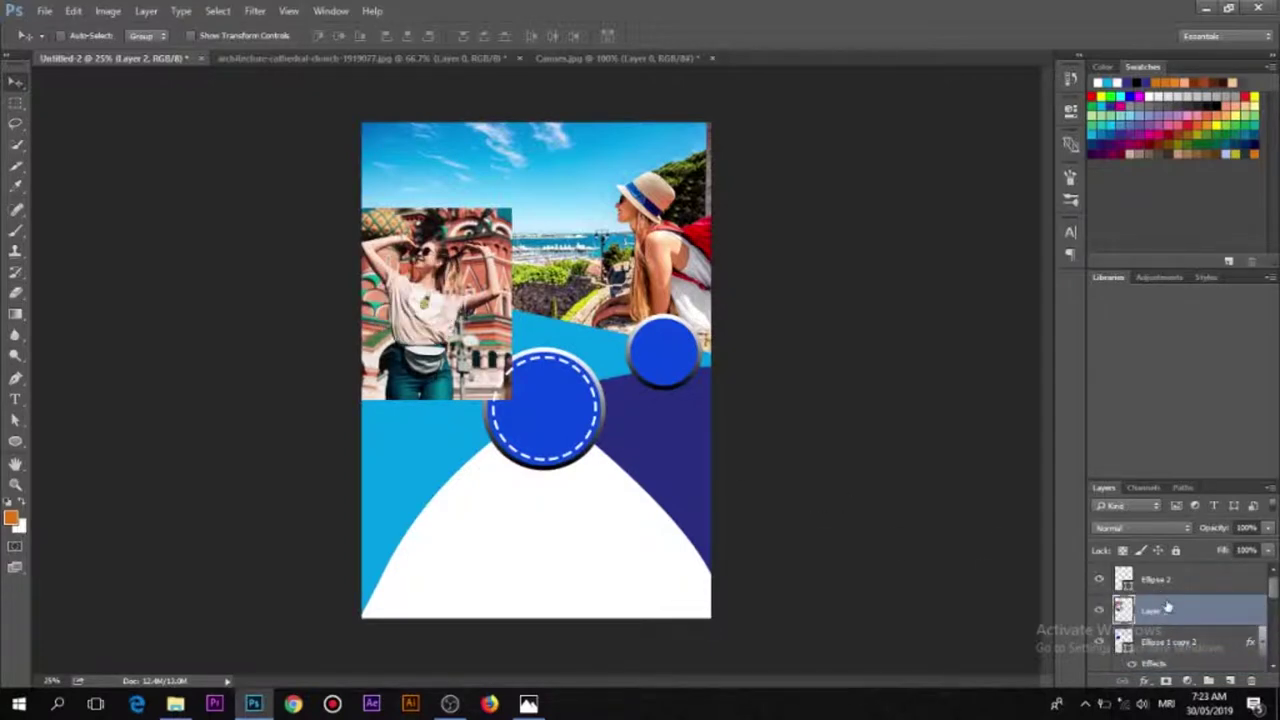
Step: Clip the cathedral photo into the left circle and scale it to about 55% so the woman shows
right_click(1184, 622)
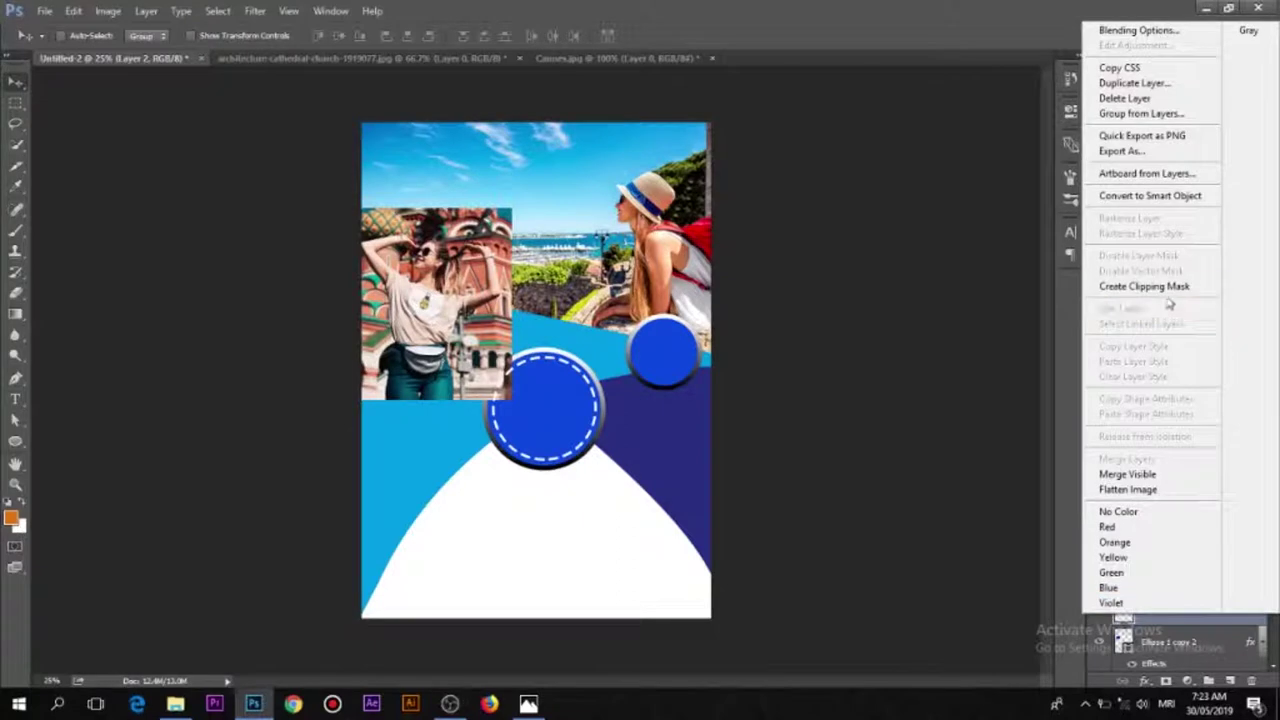
click(1167, 287)
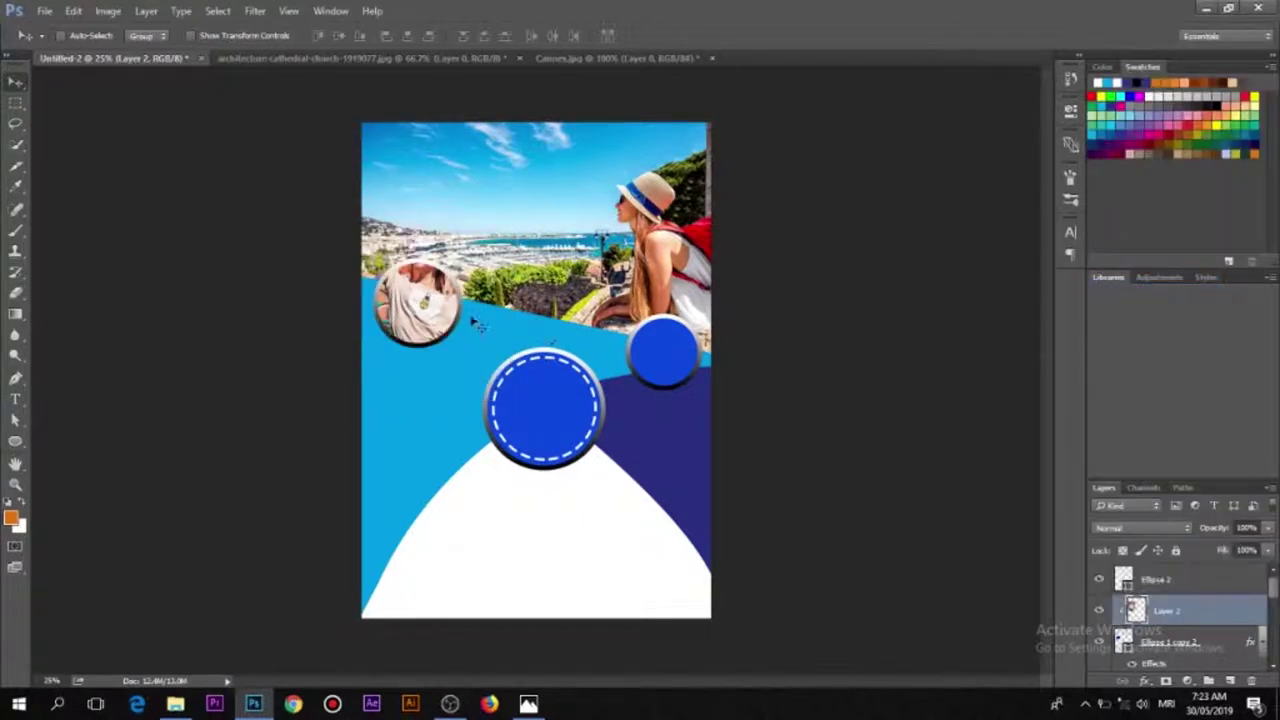
key(ctrl+t)
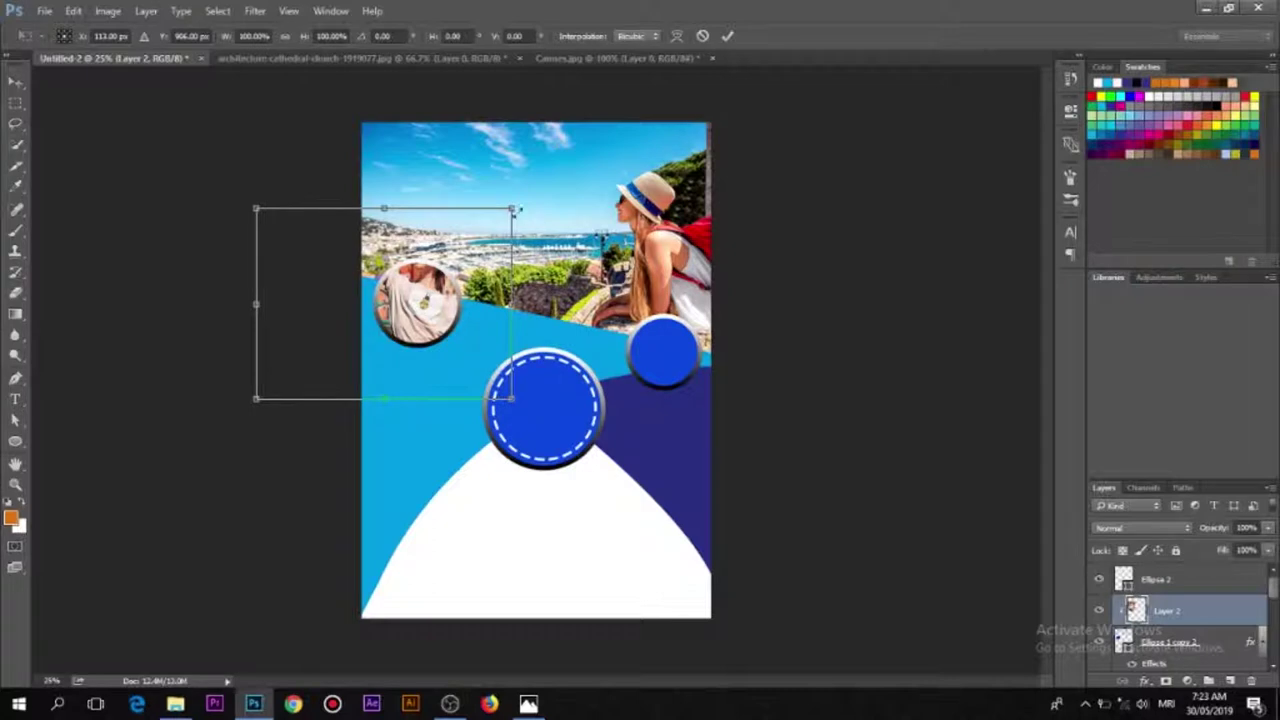
drag(512, 208, 456, 252)
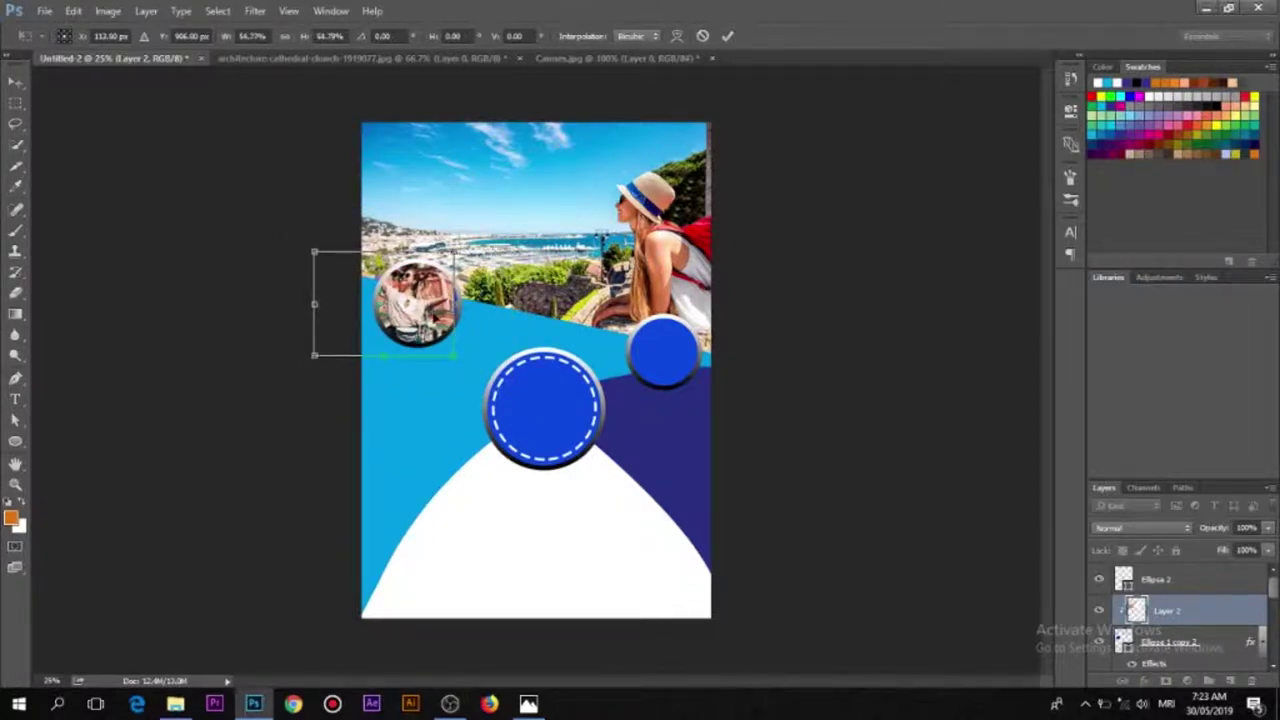
drag(436, 314, 452, 326)
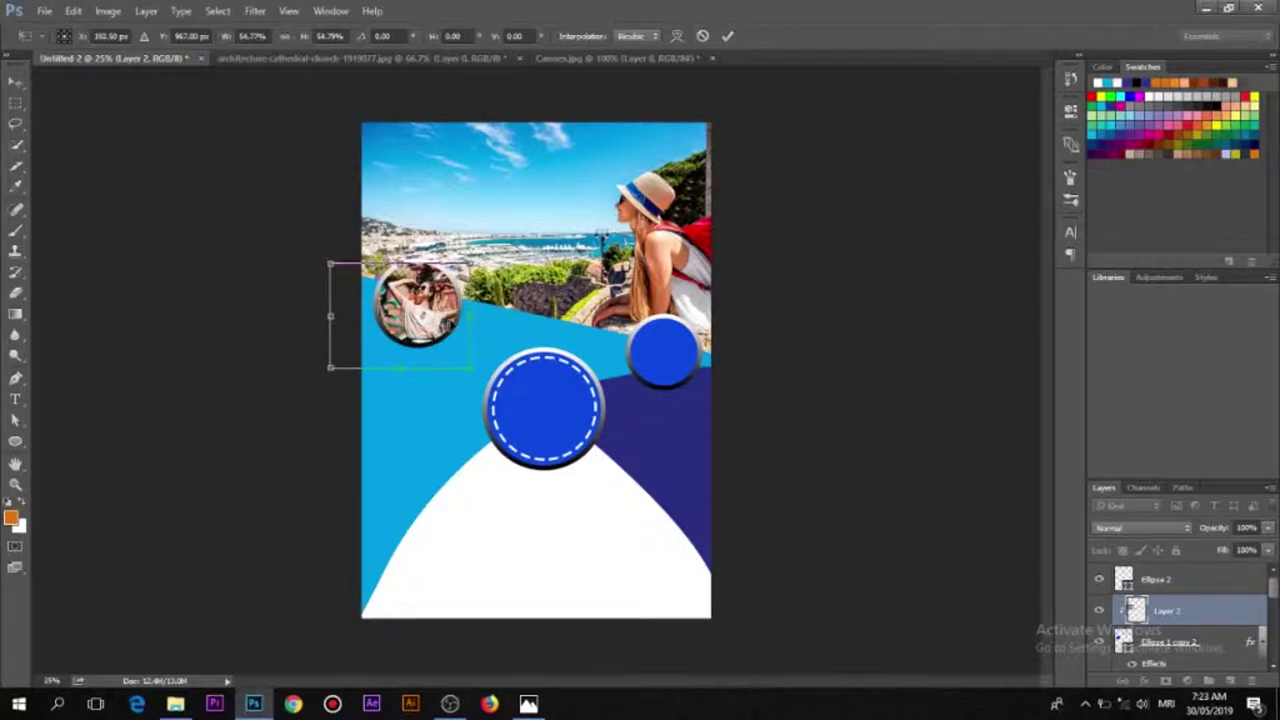
click(727, 36)
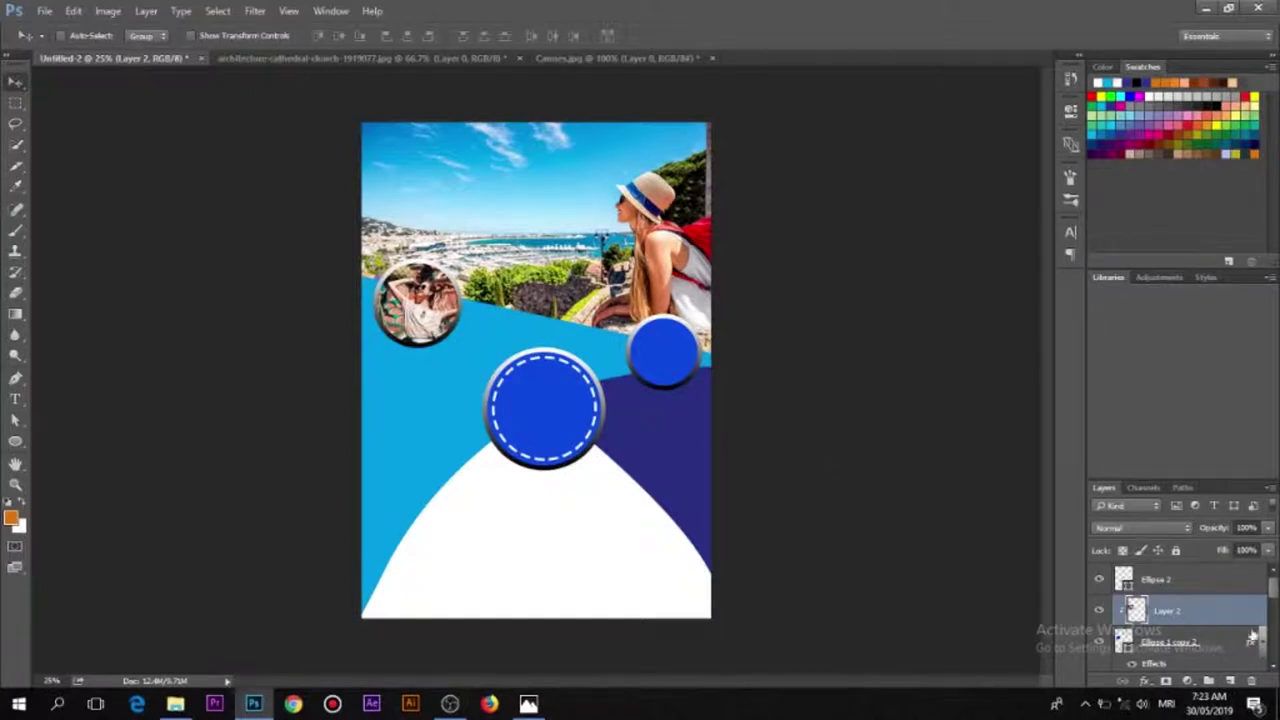
Step: Merge the clipped photo layer with Ellipse 1 copy 2
shift+click(1215, 643)
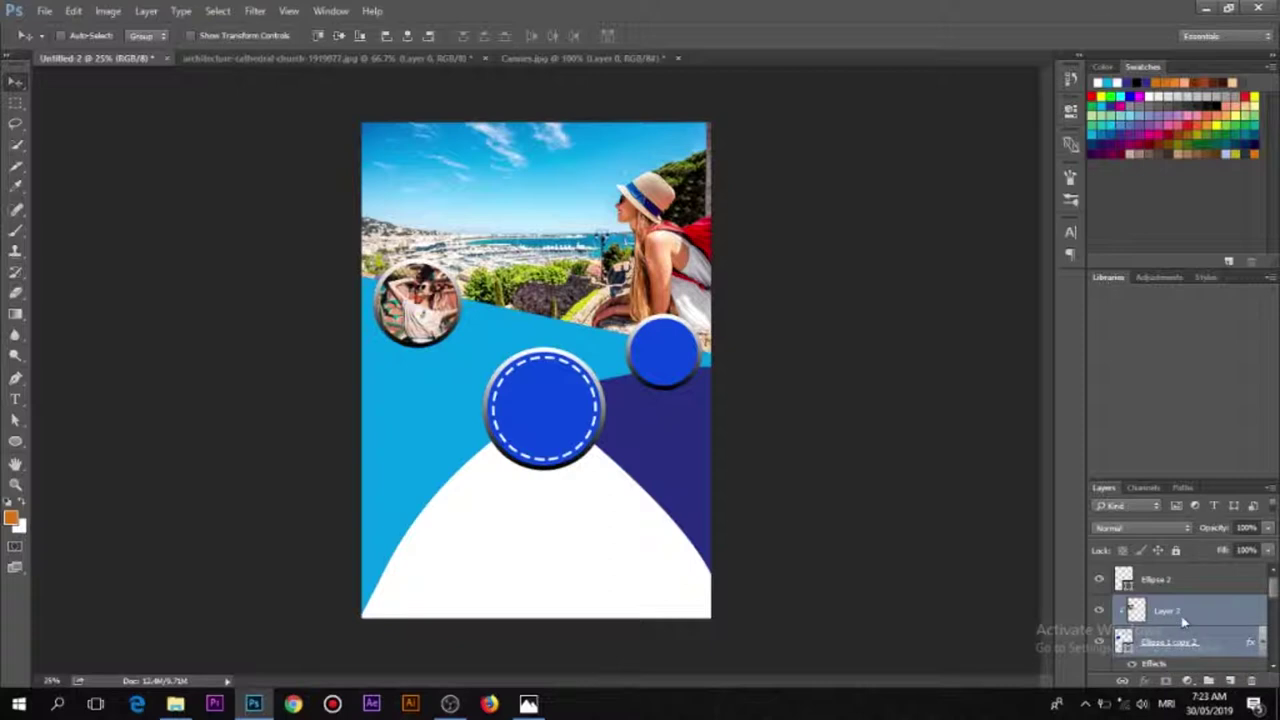
right_click(1183, 622)
click(1155, 462)
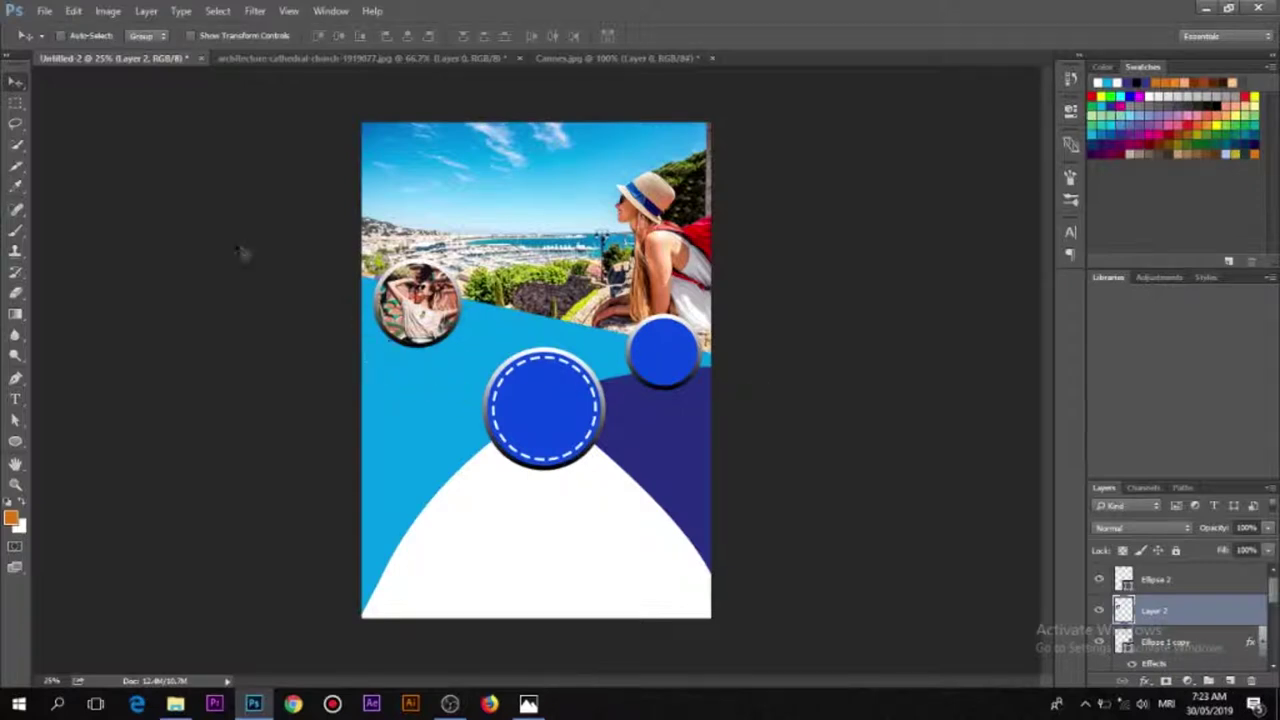
Step: Open the beach-chairs poolside image file
click(46, 13)
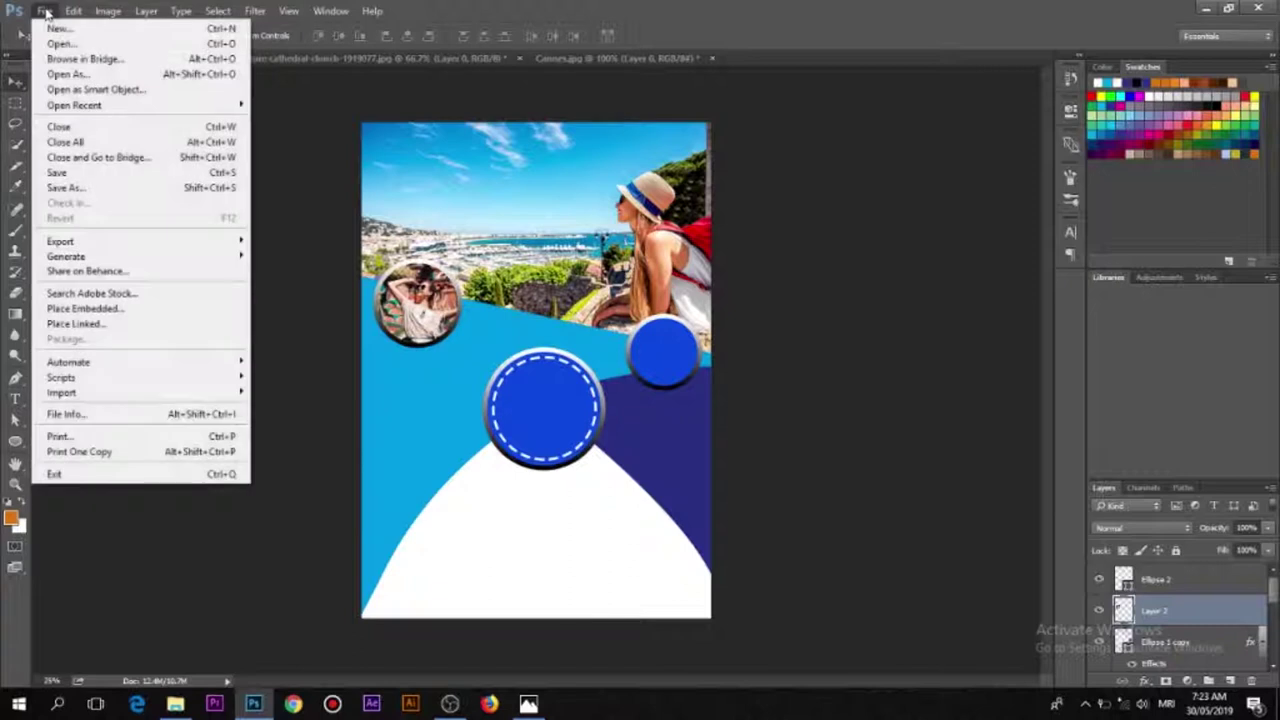
click(60, 44)
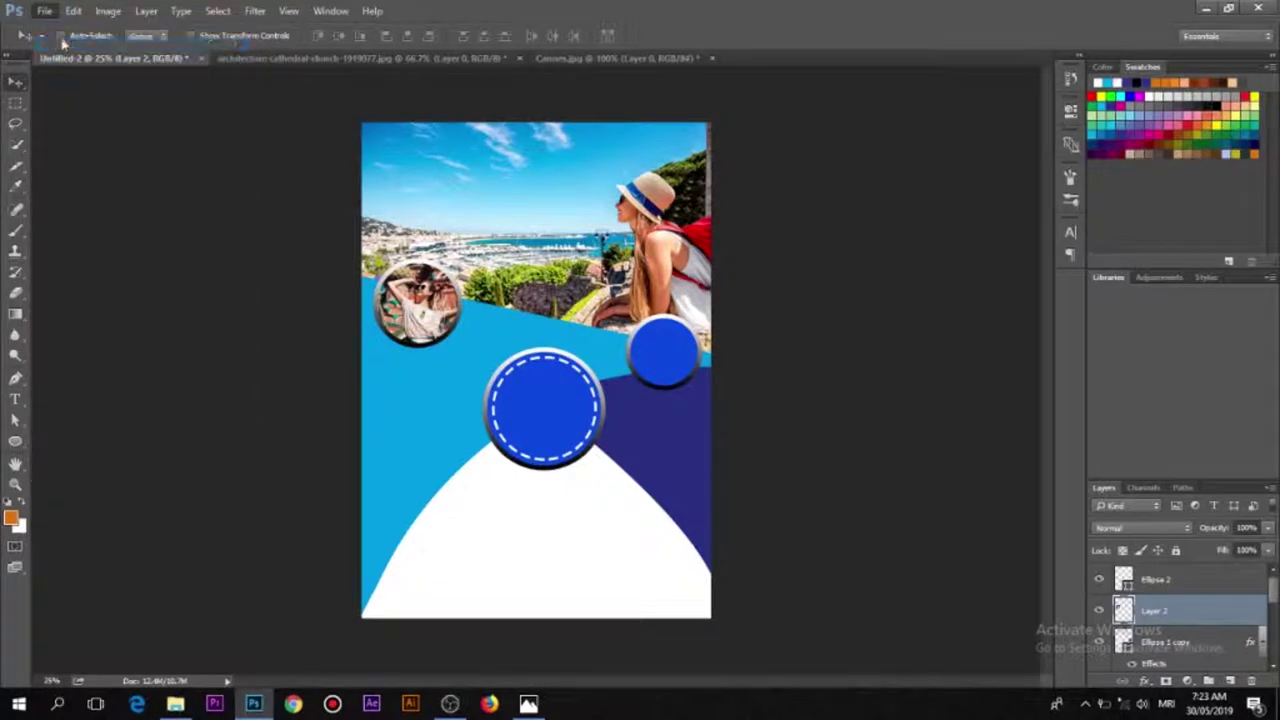
scroll(445, 205, down, 1)
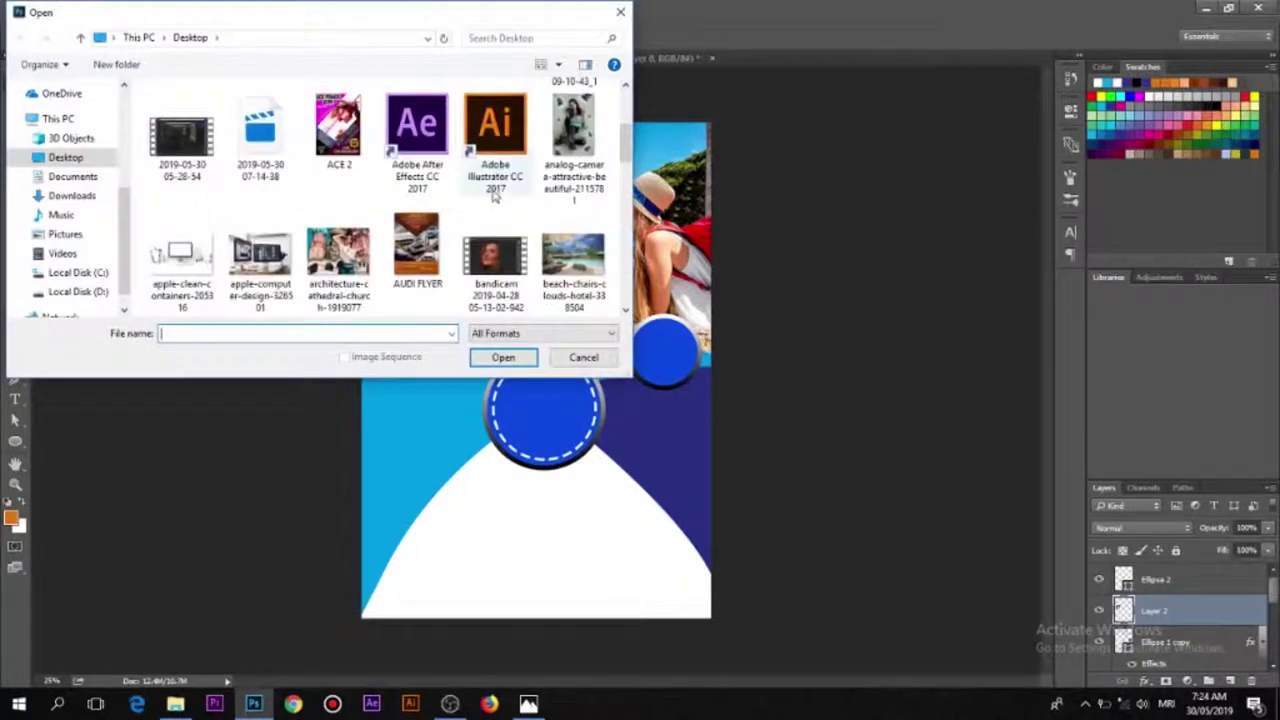
scroll(519, 178, down, 1)
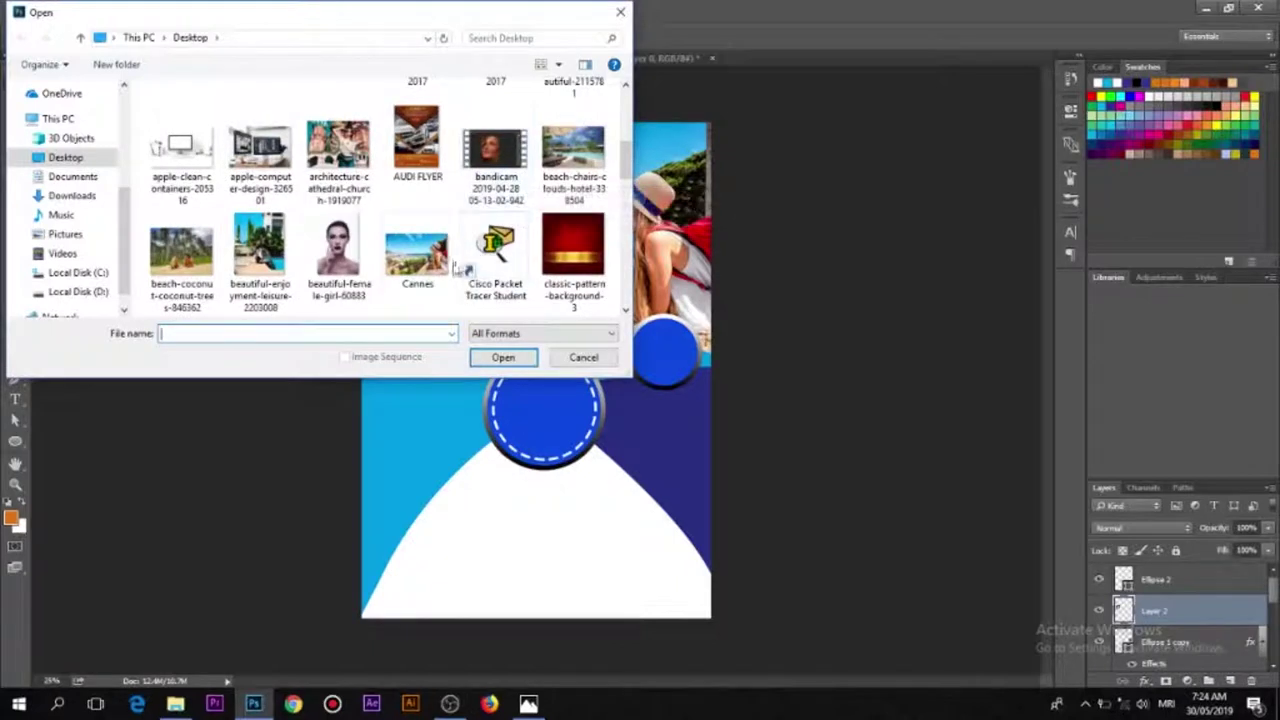
click(199, 268)
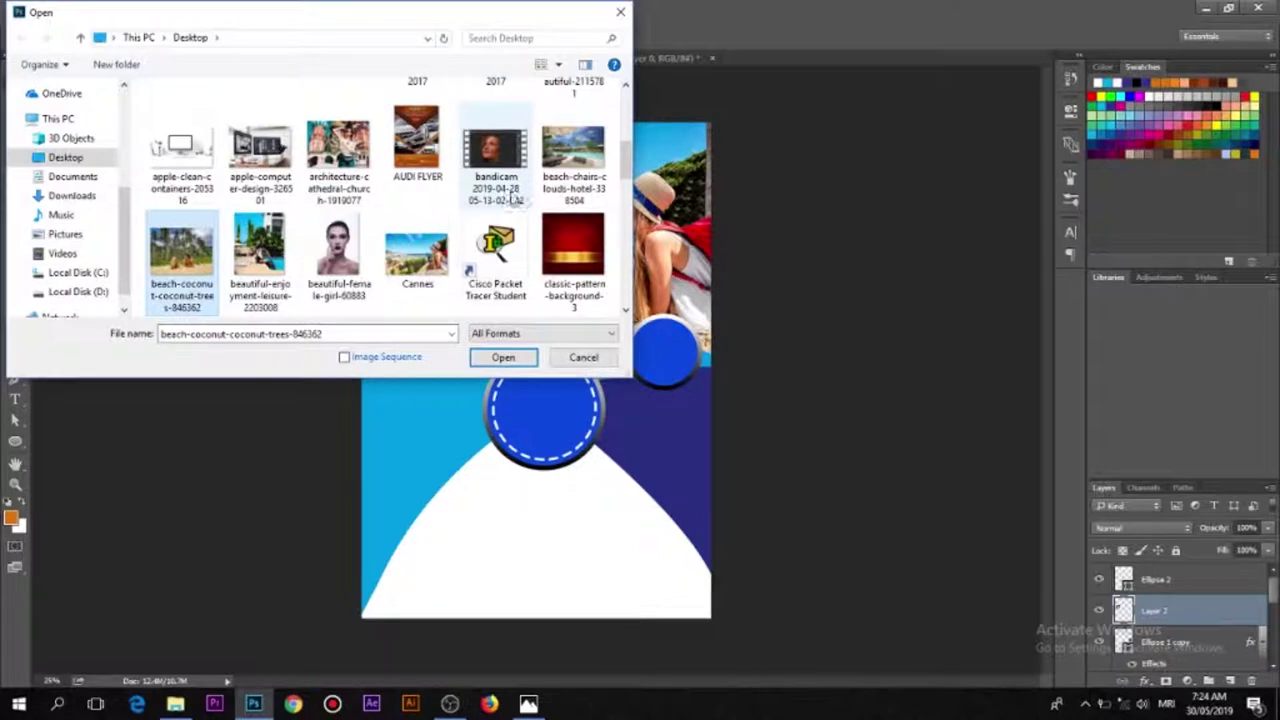
mouse_move(573, 160)
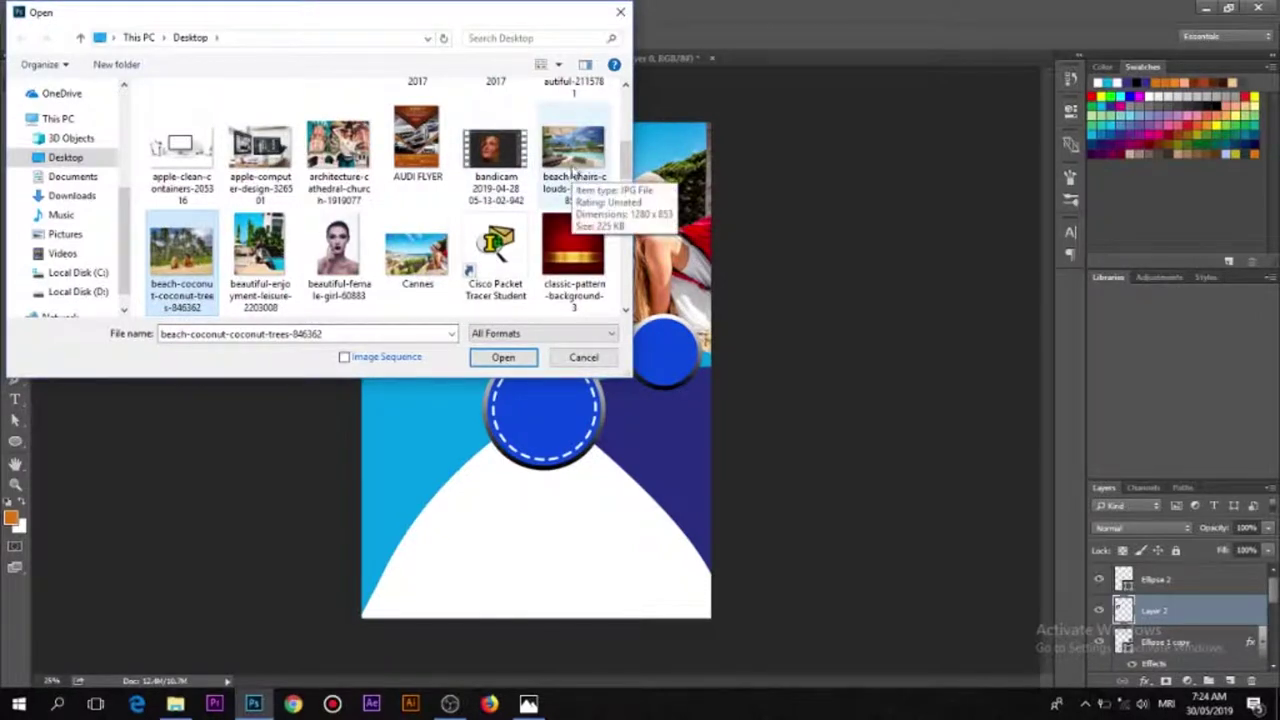
click(572, 176)
click(503, 357)
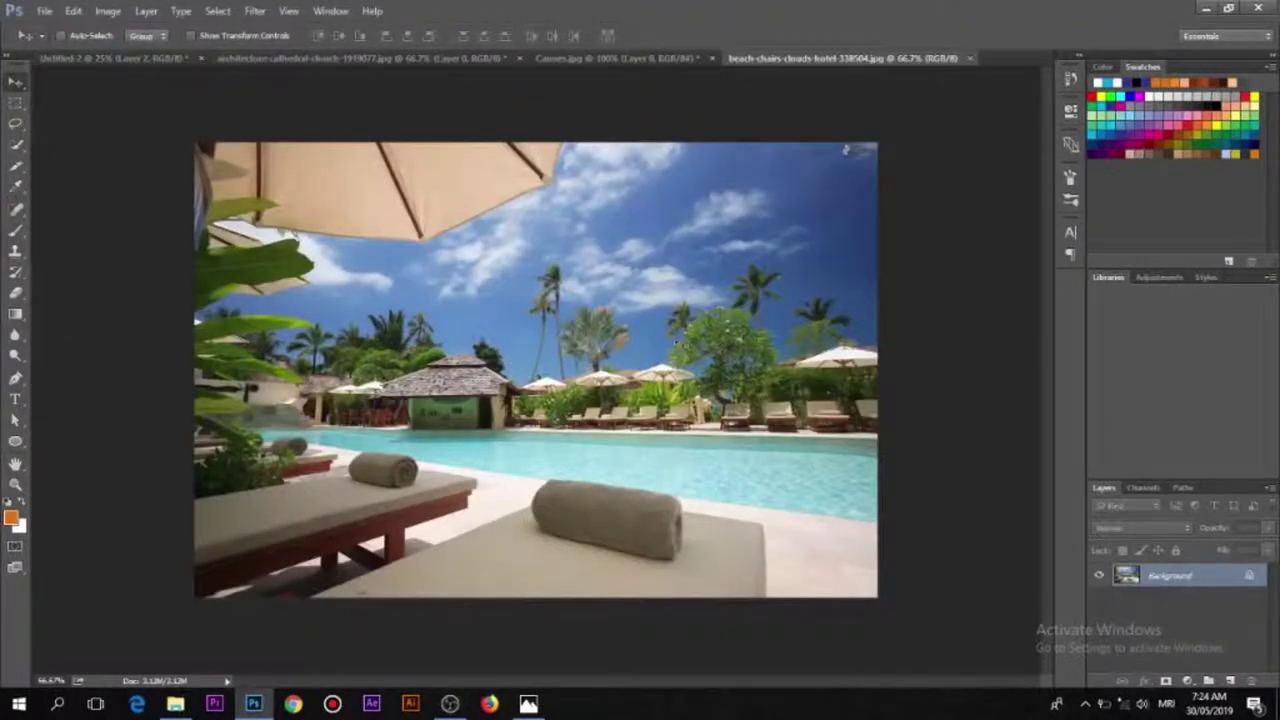
Step: Drag the pool photo into the flyer as Layer 3 and stack it above the circle copy
click(1252, 580)
drag(606, 388, 72, 62)
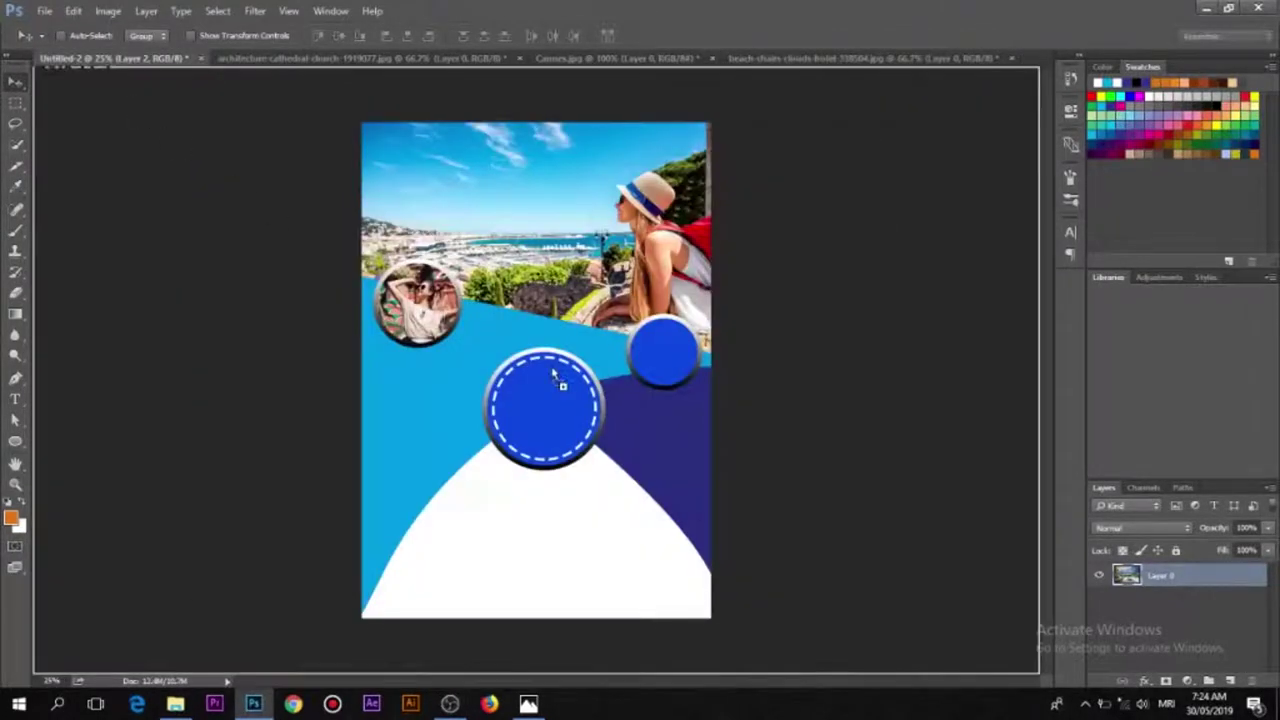
mouse_move(72, 62)
mouse_down()
mouse_move(583, 383)
mouse_move(663, 370)
mouse_up()
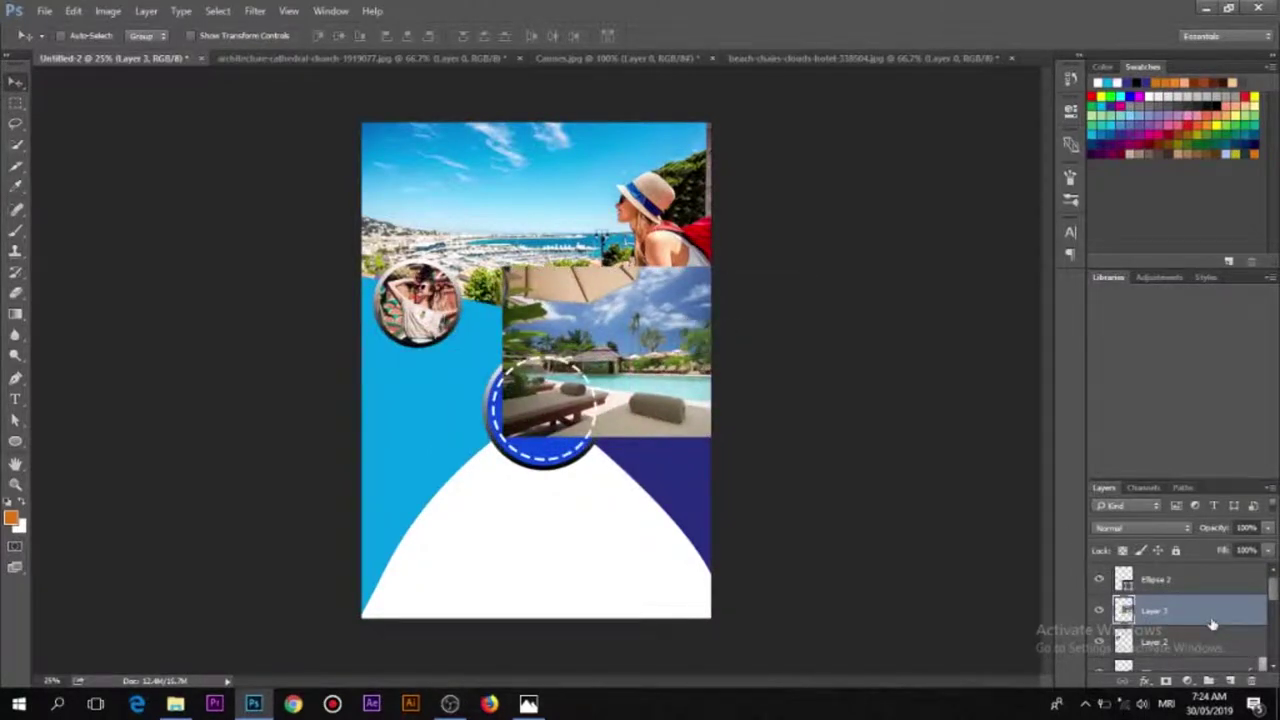
drag(1207, 617, 1199, 581)
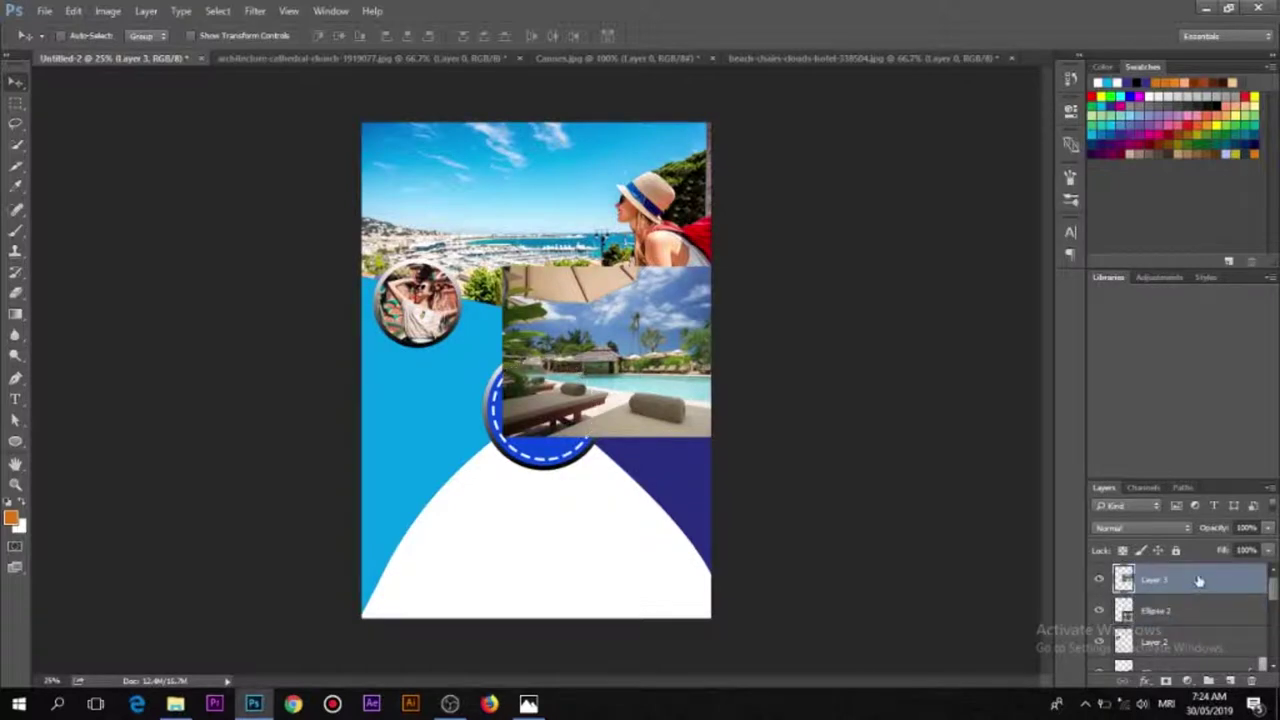
key(ctrl+d)
click(1099, 611)
Step: Toggle the ellipse layers' visibility to identify Ellipse 1 copy
click(1256, 638)
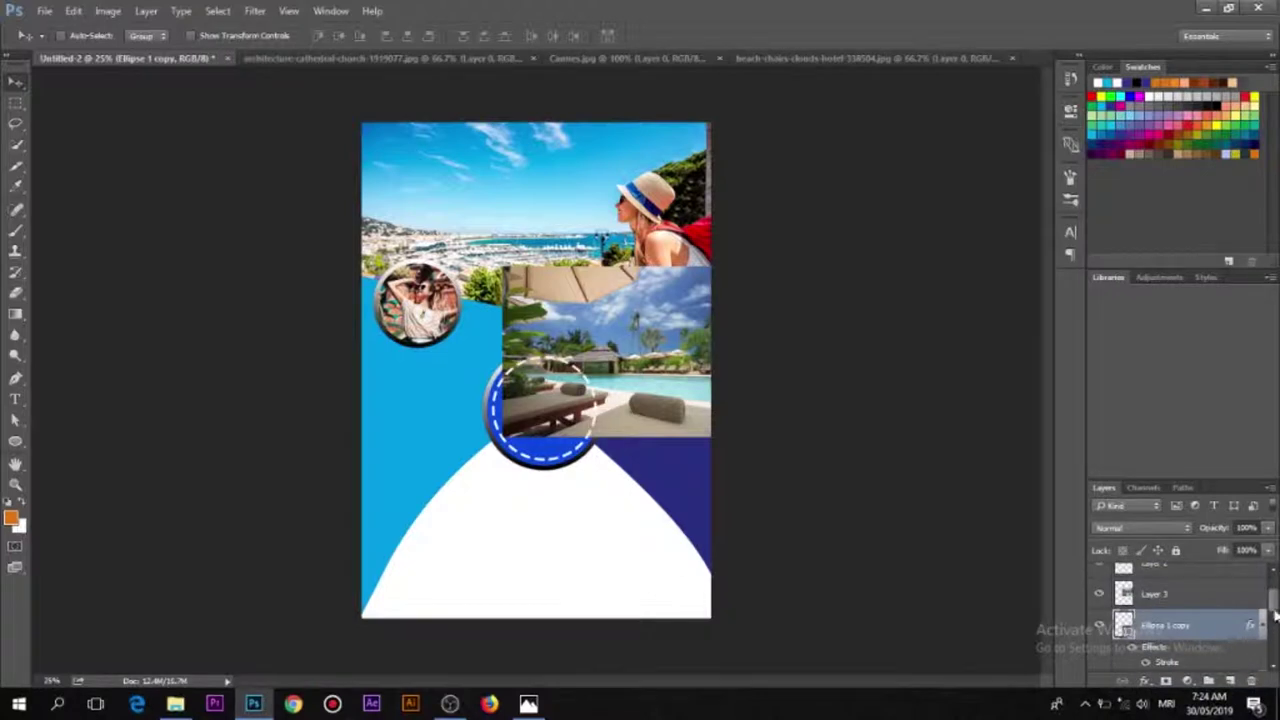
scroll(1273, 620, down, 2)
scroll(1273, 620, down, 1)
scroll(1273, 620, down, 1)
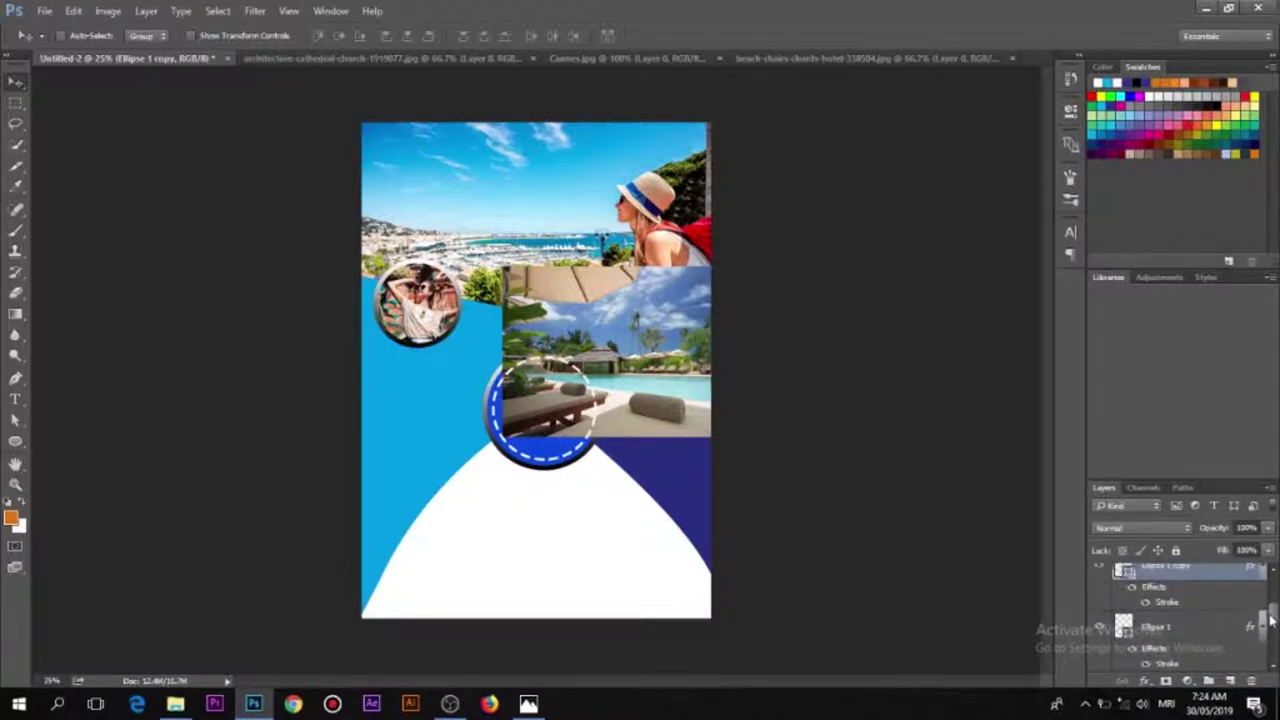
click(1100, 630)
scroll(1185, 598, up, 1)
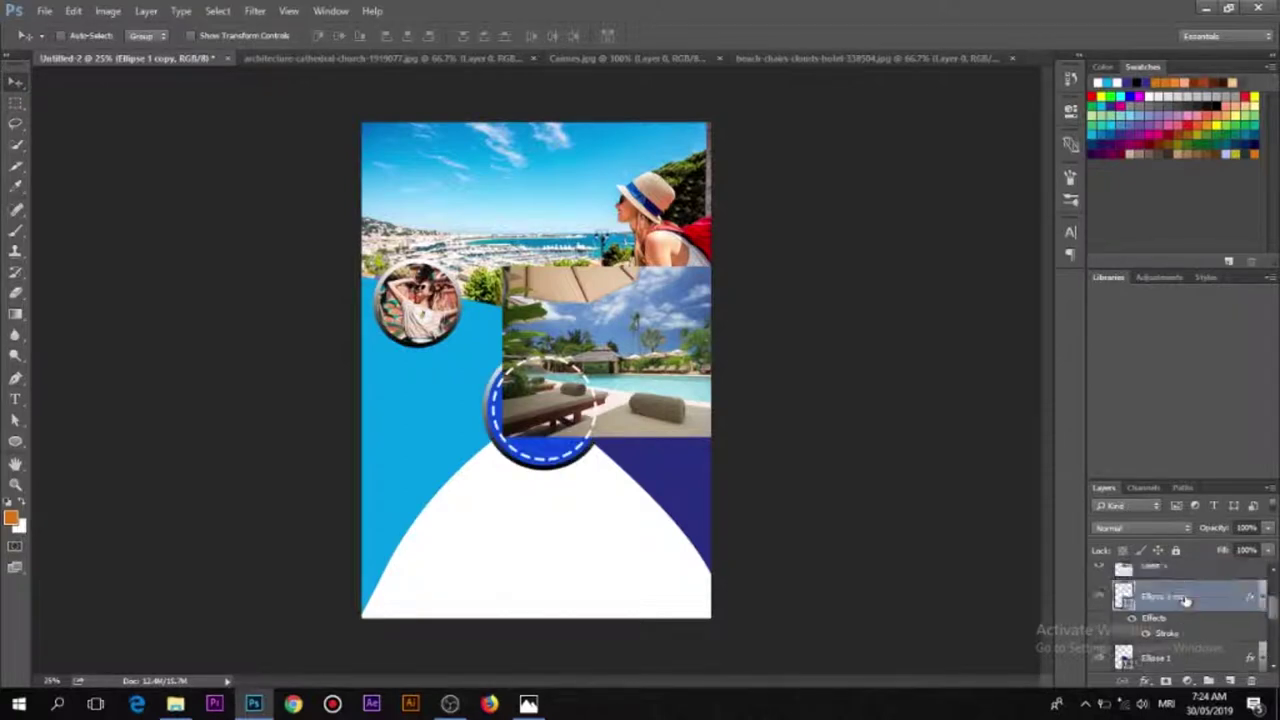
click(1100, 598)
click(1100, 598)
scroll(1160, 600, up, 1)
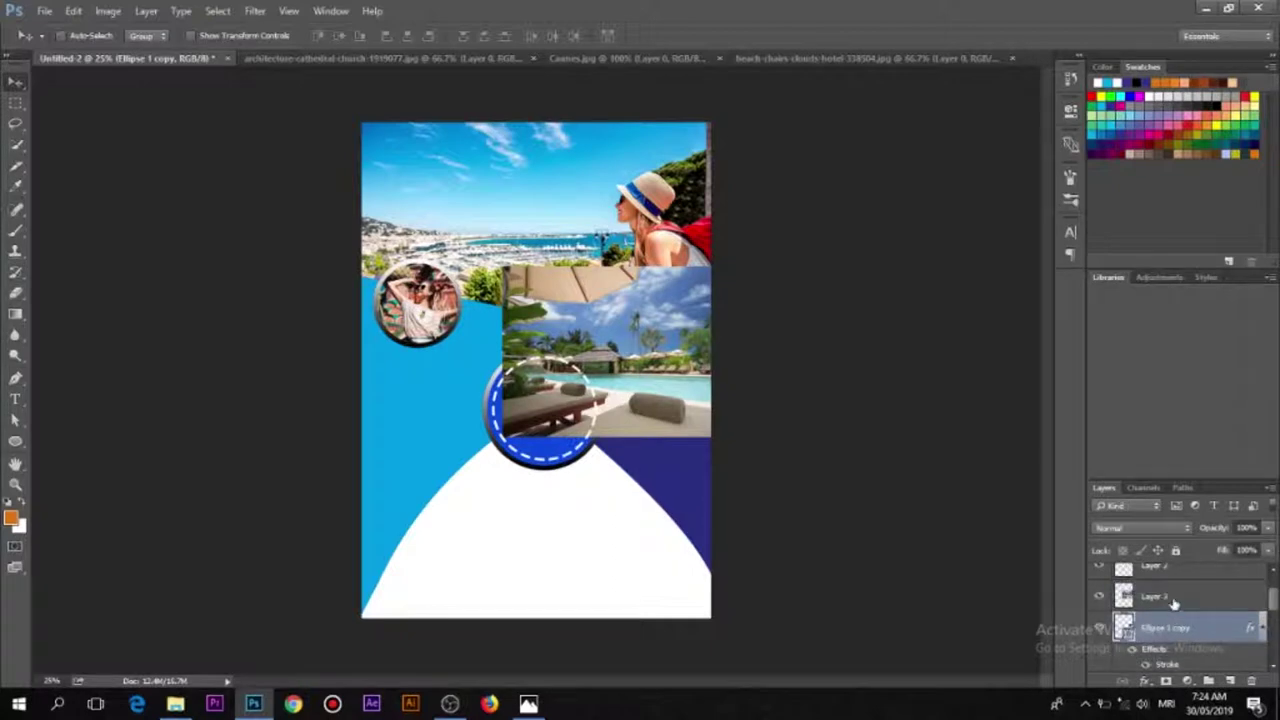
Step: Clip Layer 3's pool photo into Ellipse 1 copy and merge the two layers
click(1176, 597)
right_click(1178, 597)
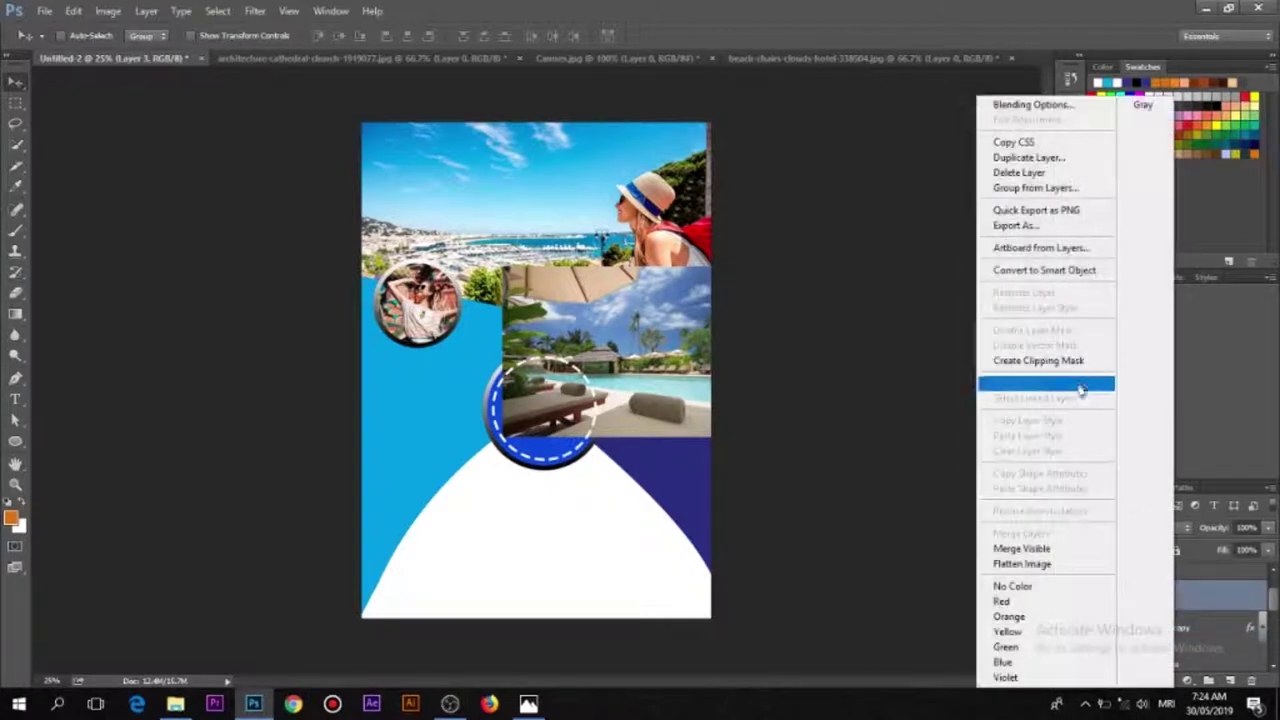
click(1040, 361)
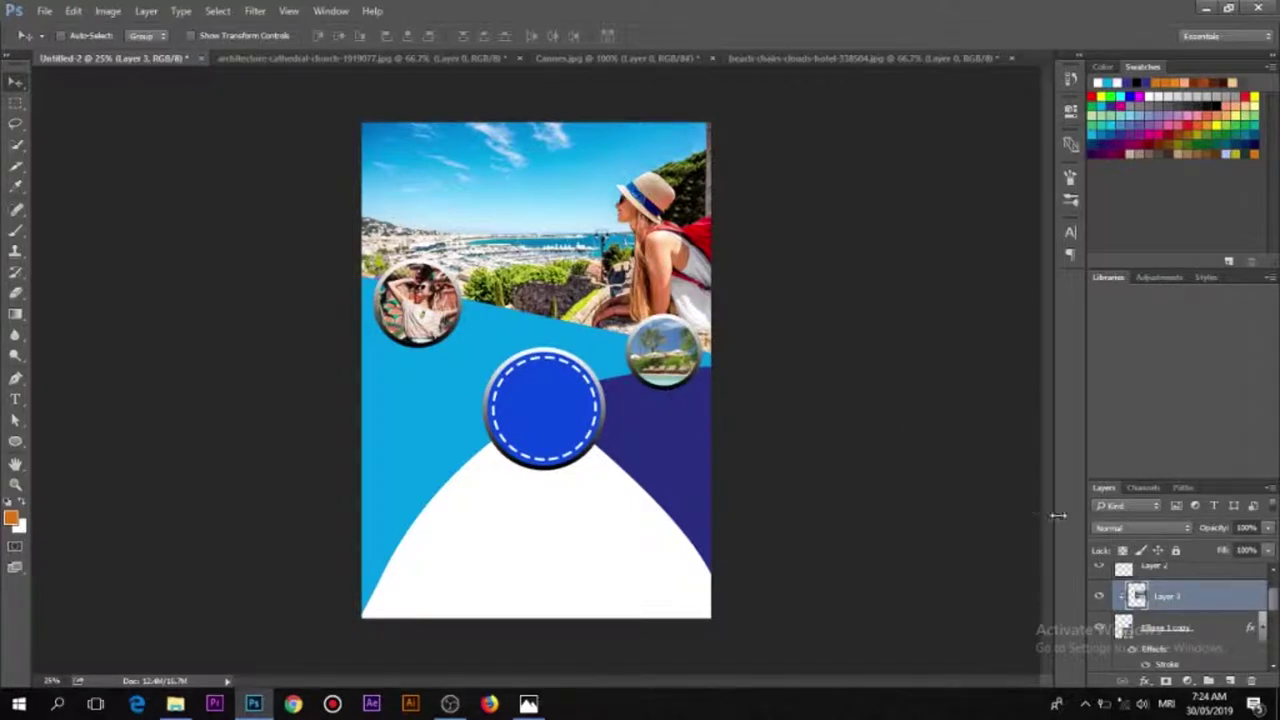
shift+click(1207, 632)
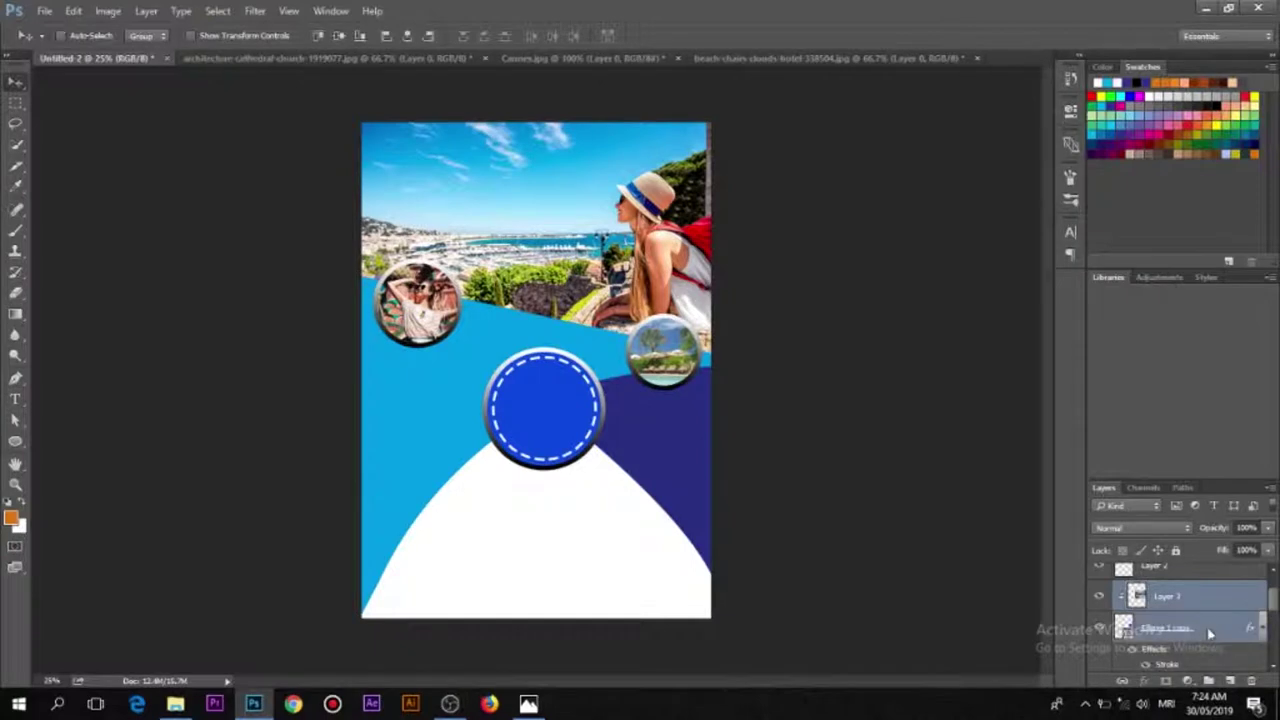
right_click(1210, 634)
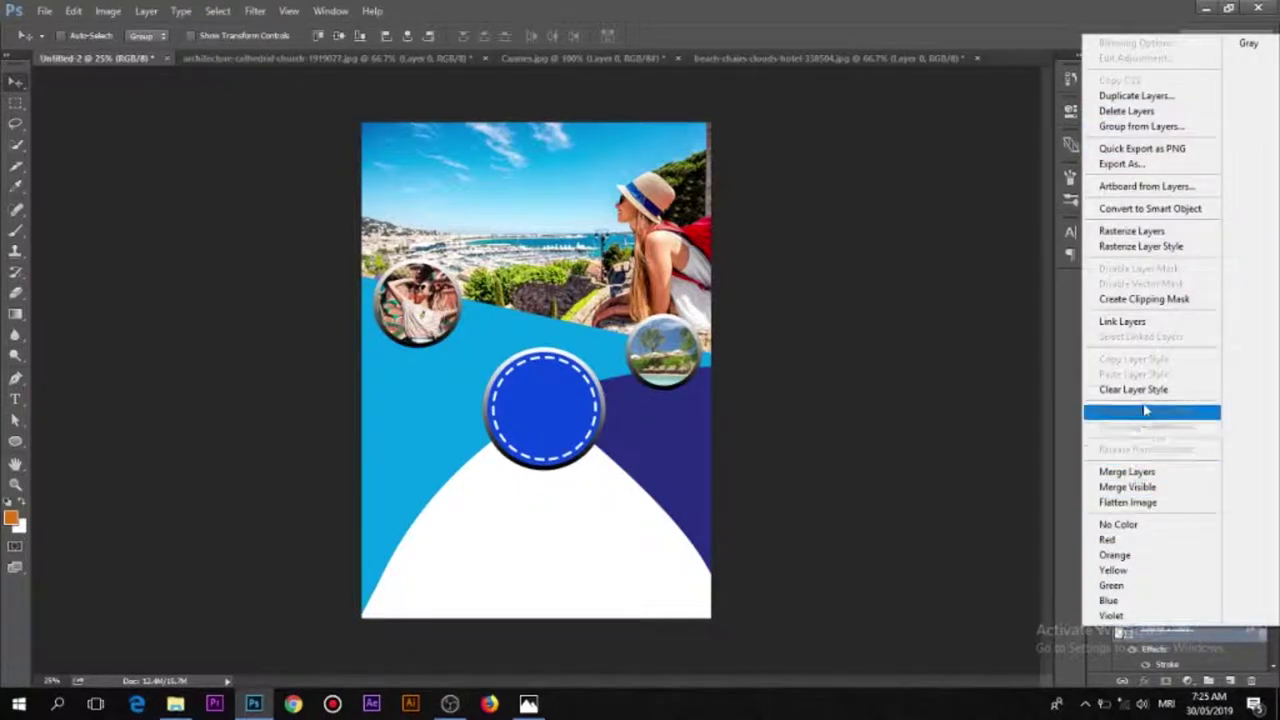
click(1146, 472)
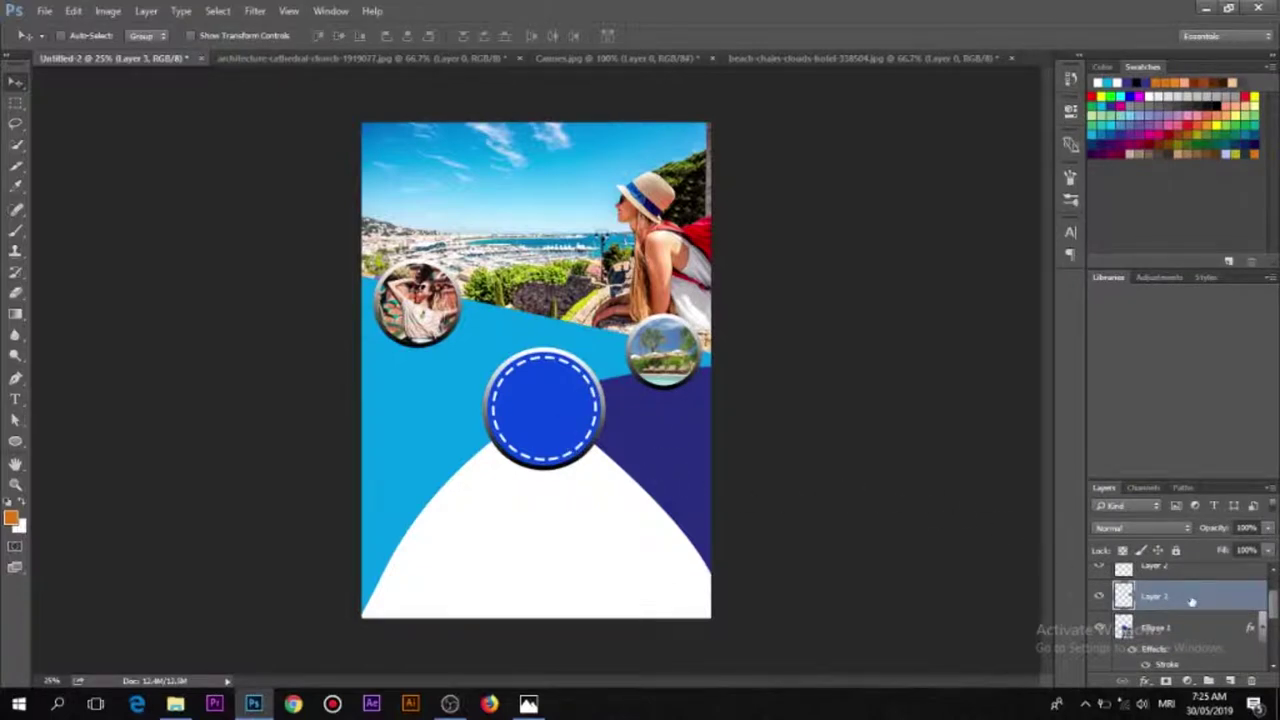
Step: Select the Ellipse 2 dashed ring and toggle its visibility to check it
scroll(1194, 597, up, 2)
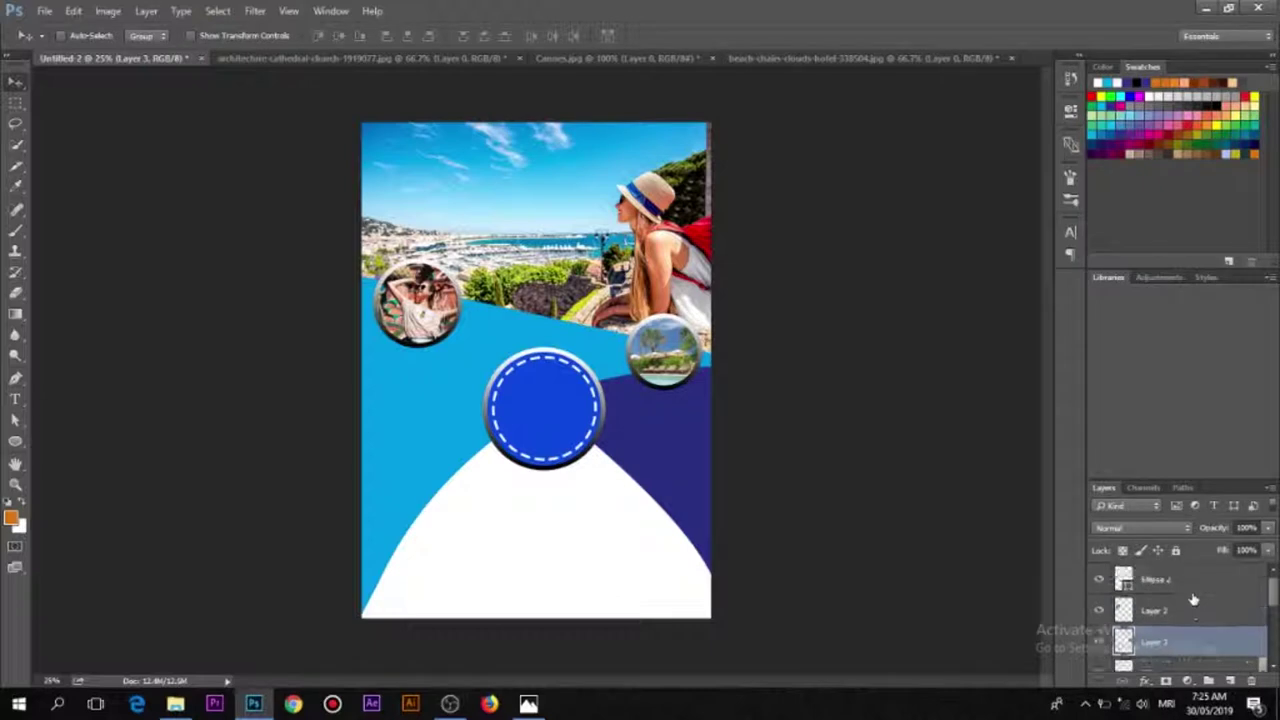
click(1205, 668)
click(1101, 596)
click(1100, 596)
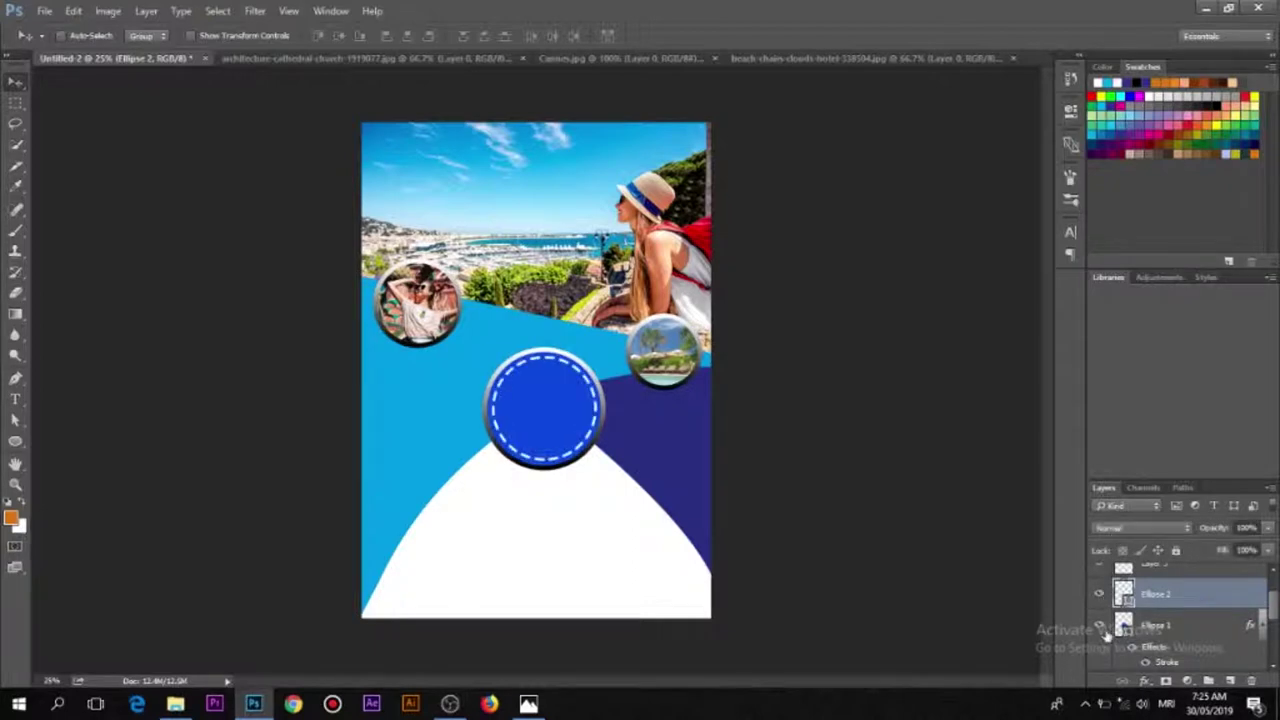
click(1101, 627)
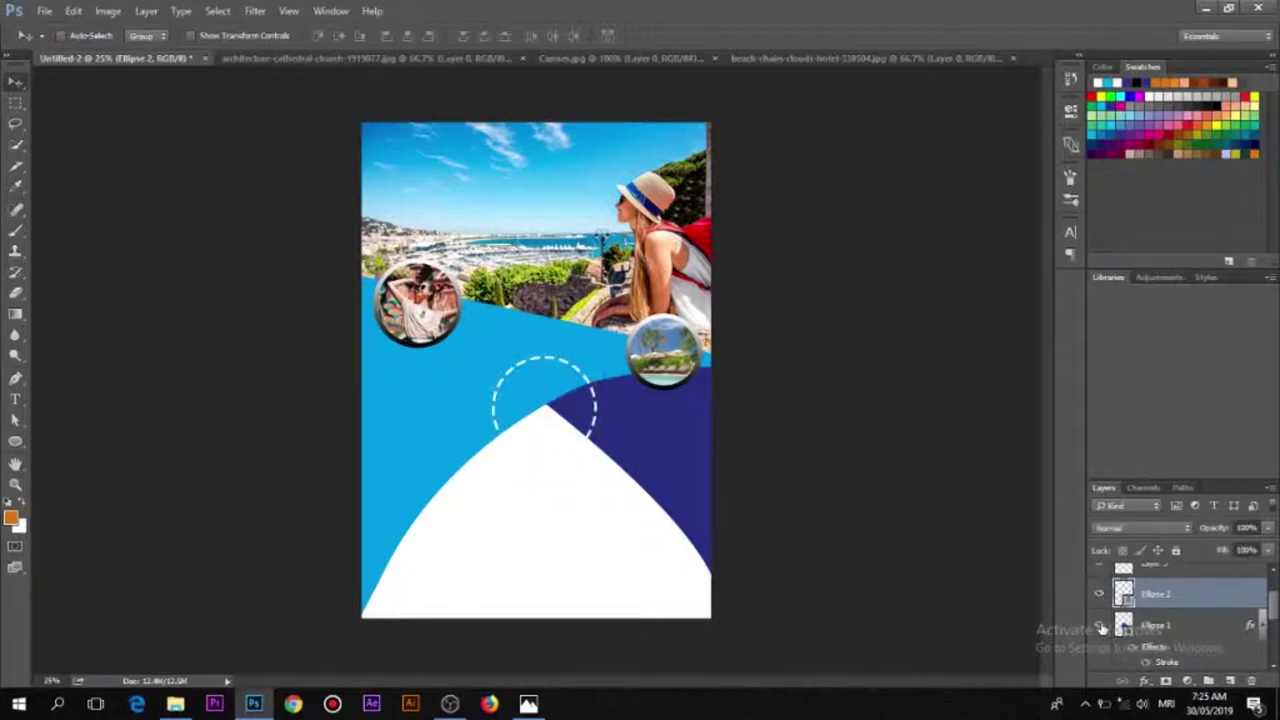
click(1101, 627)
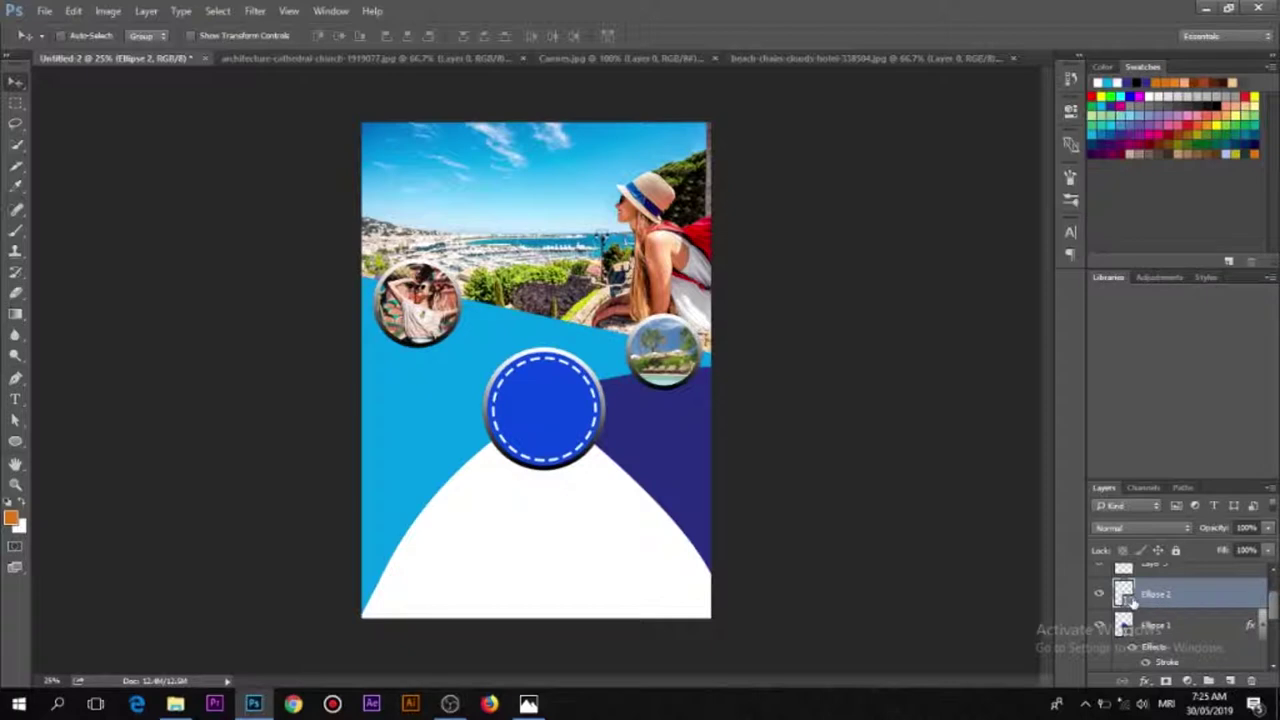
double_click(1128, 596)
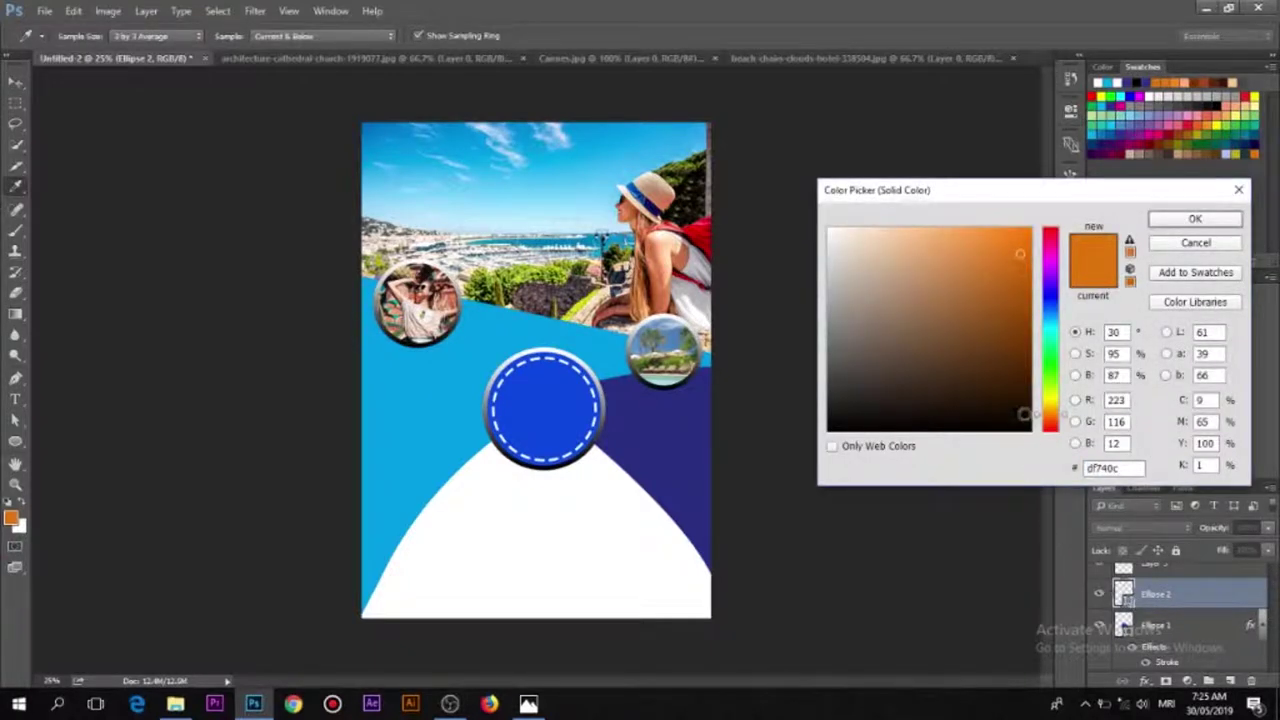
click(1190, 244)
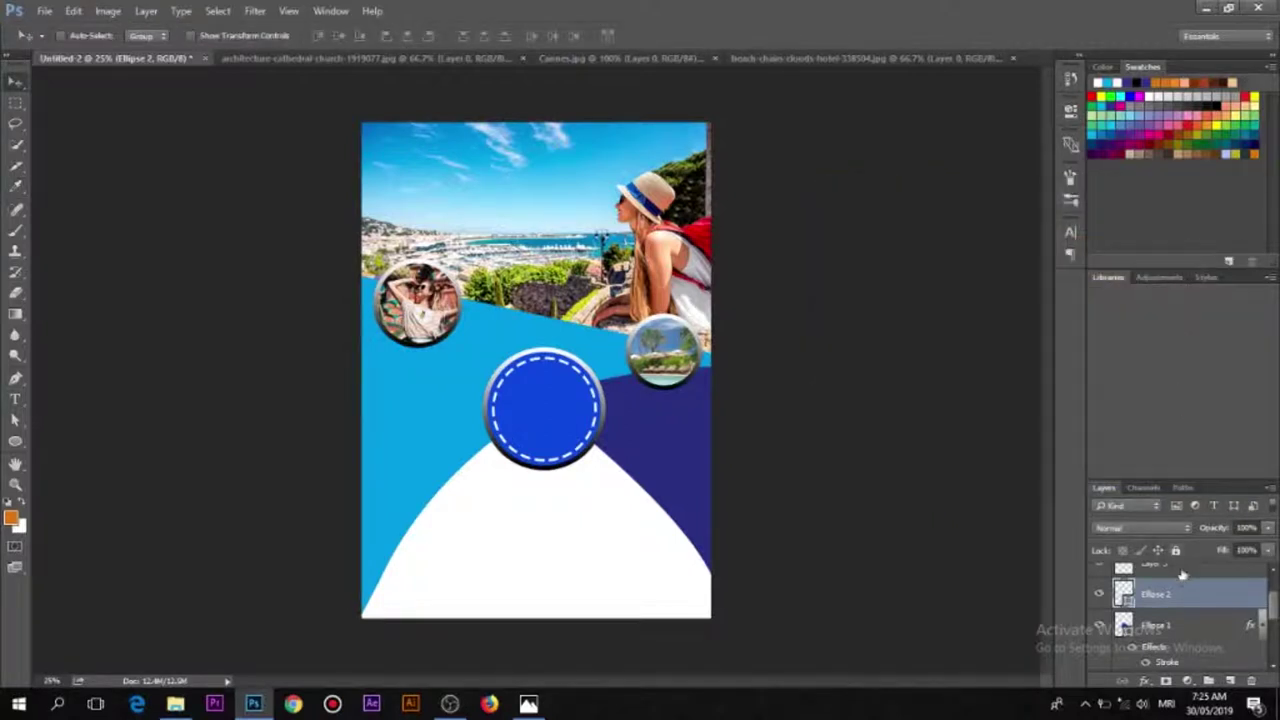
shift+click(1188, 626)
right_click(1188, 626)
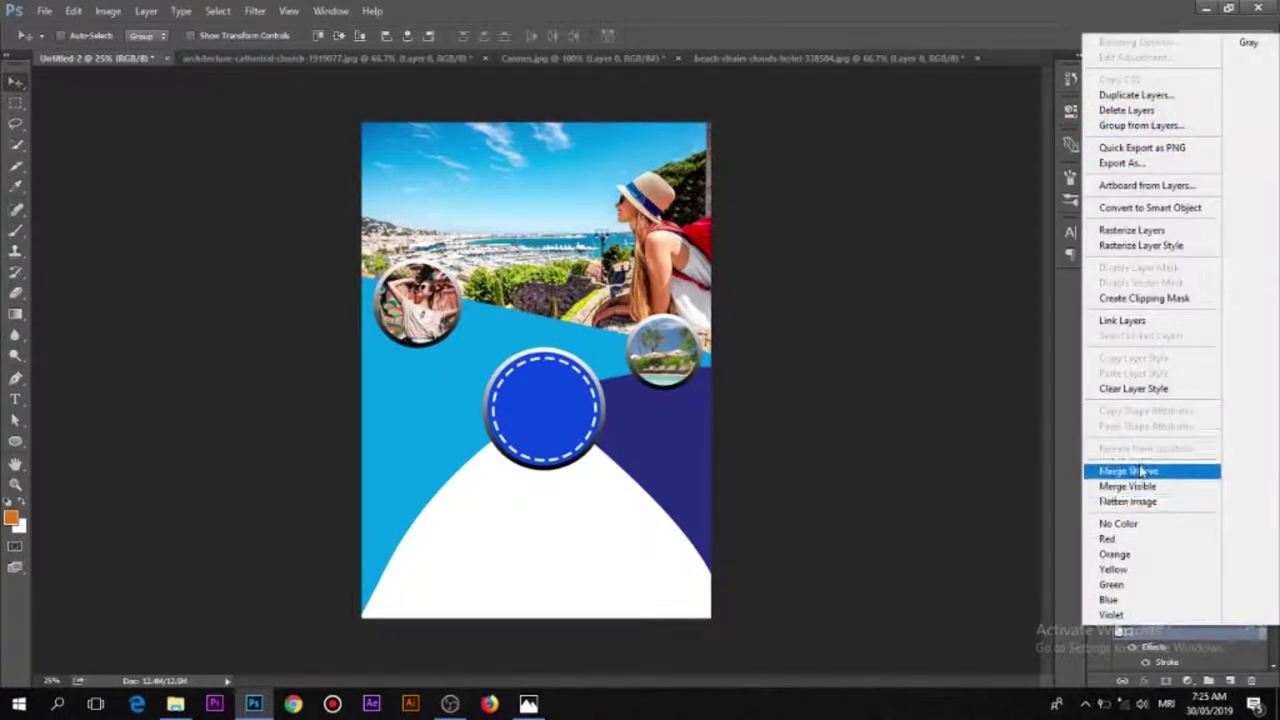
click(1143, 471)
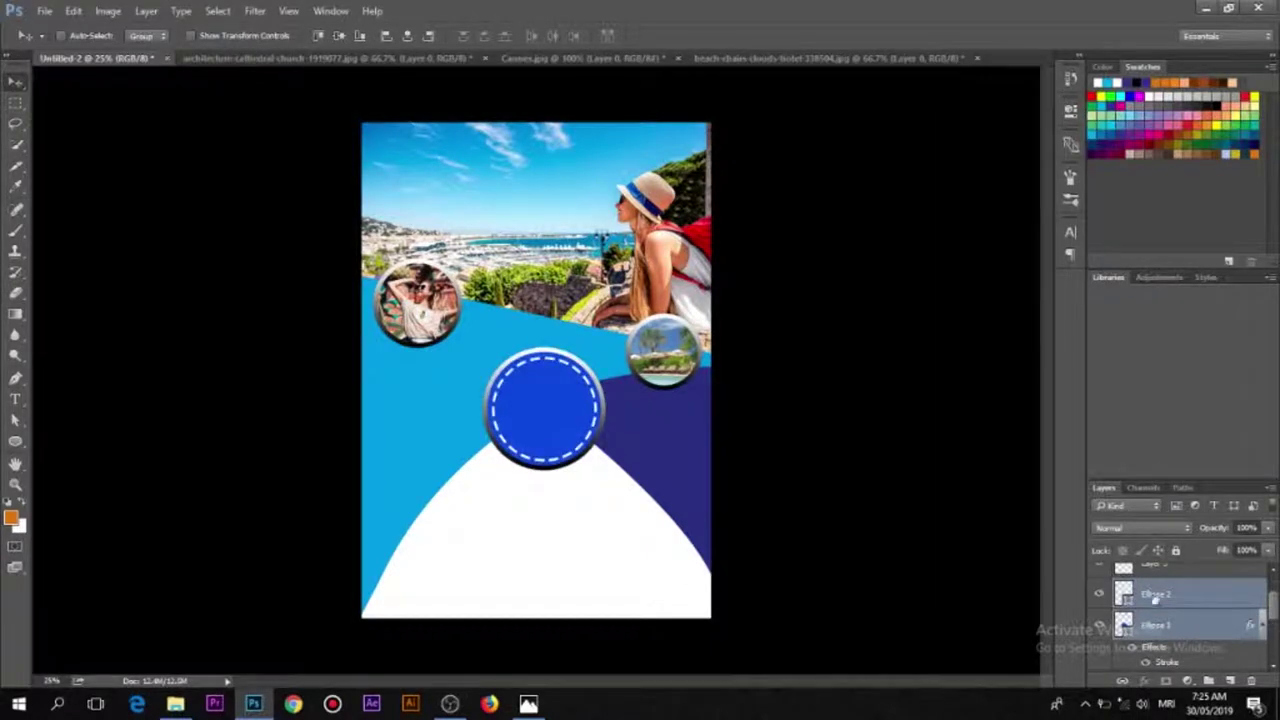
right_click(1155, 602)
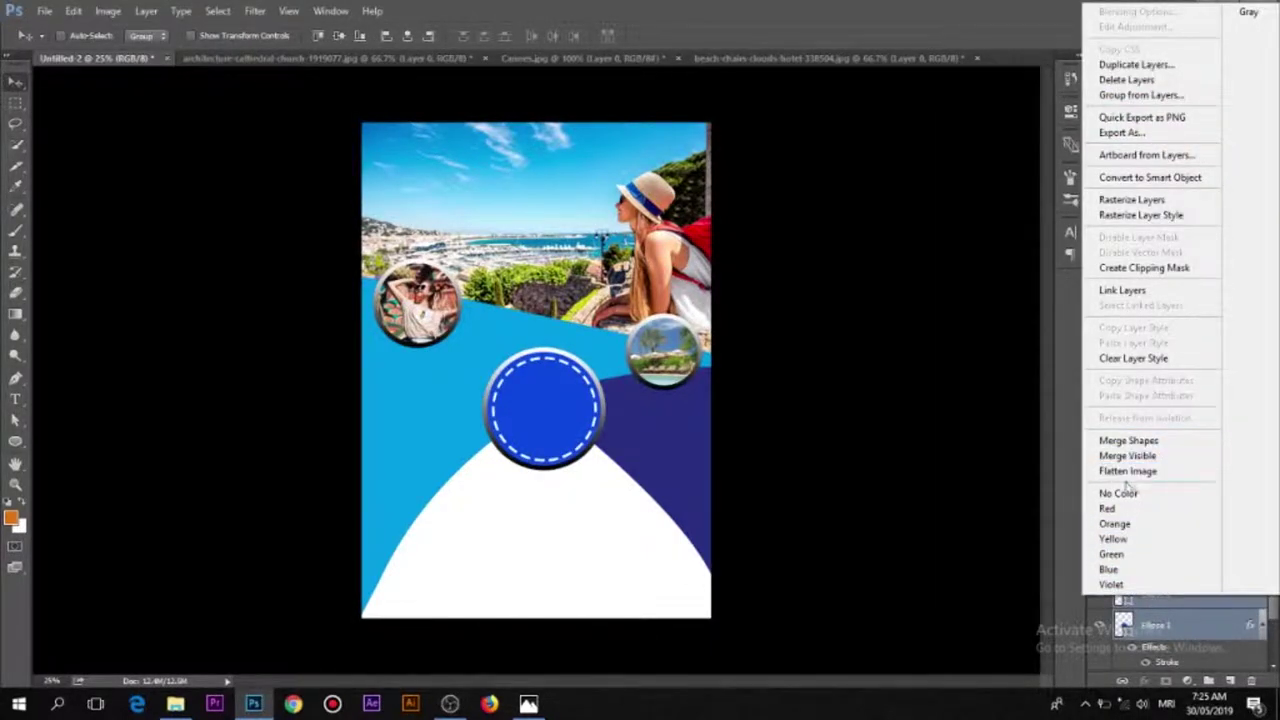
click(1053, 491)
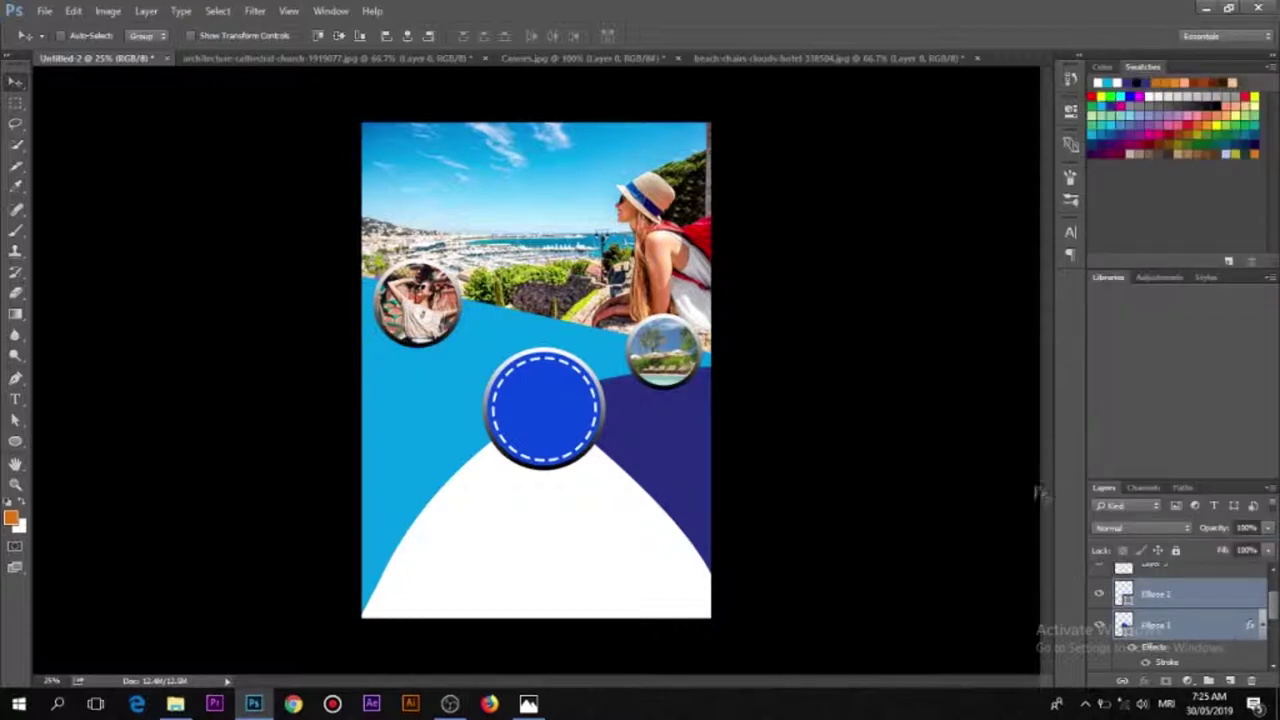
Step: Group the two badge ellipse layers as Group 1, scale to about 132%, and move it up-left
drag(1205, 611, 1211, 680)
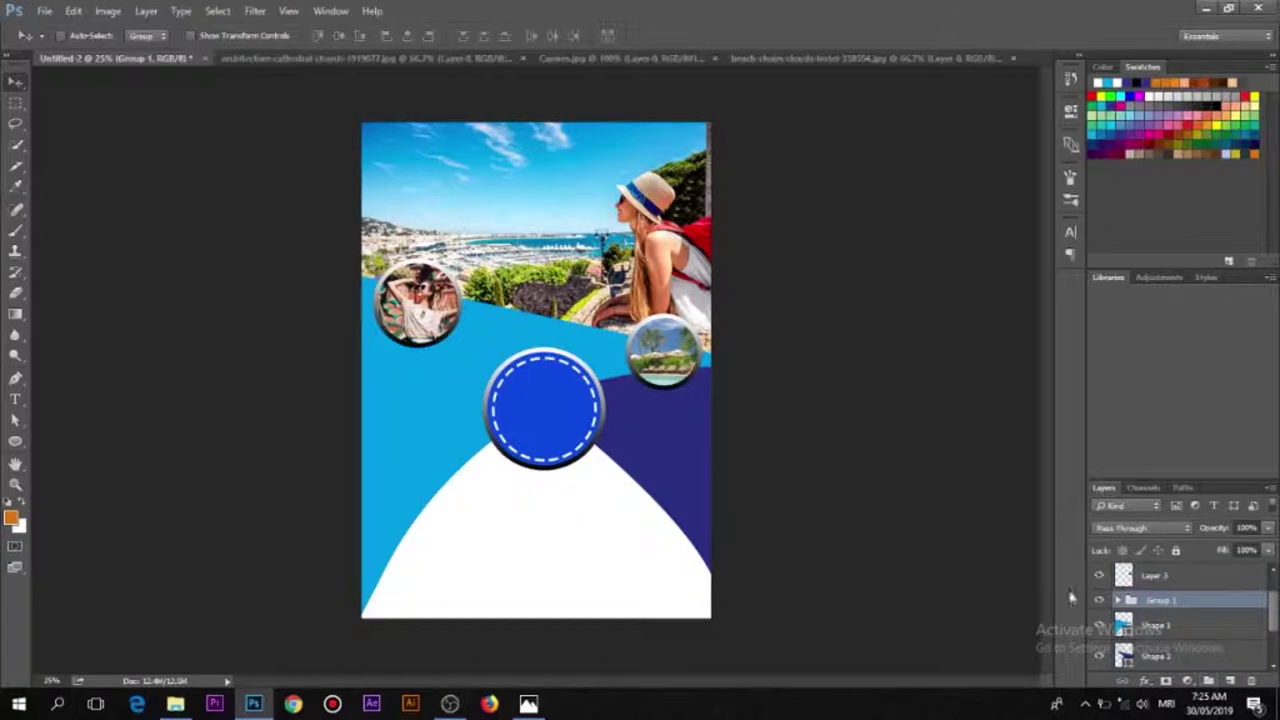
click(583, 437)
key(ctrl+t)
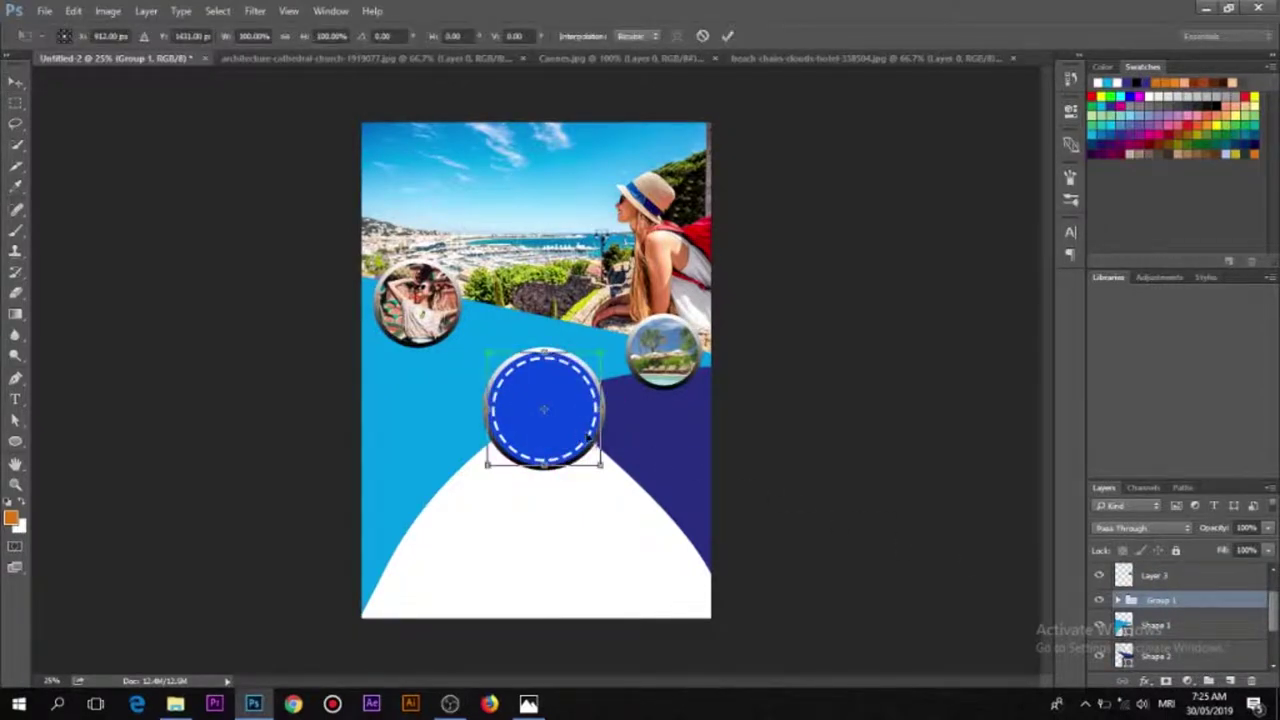
drag(603, 467, 614, 481)
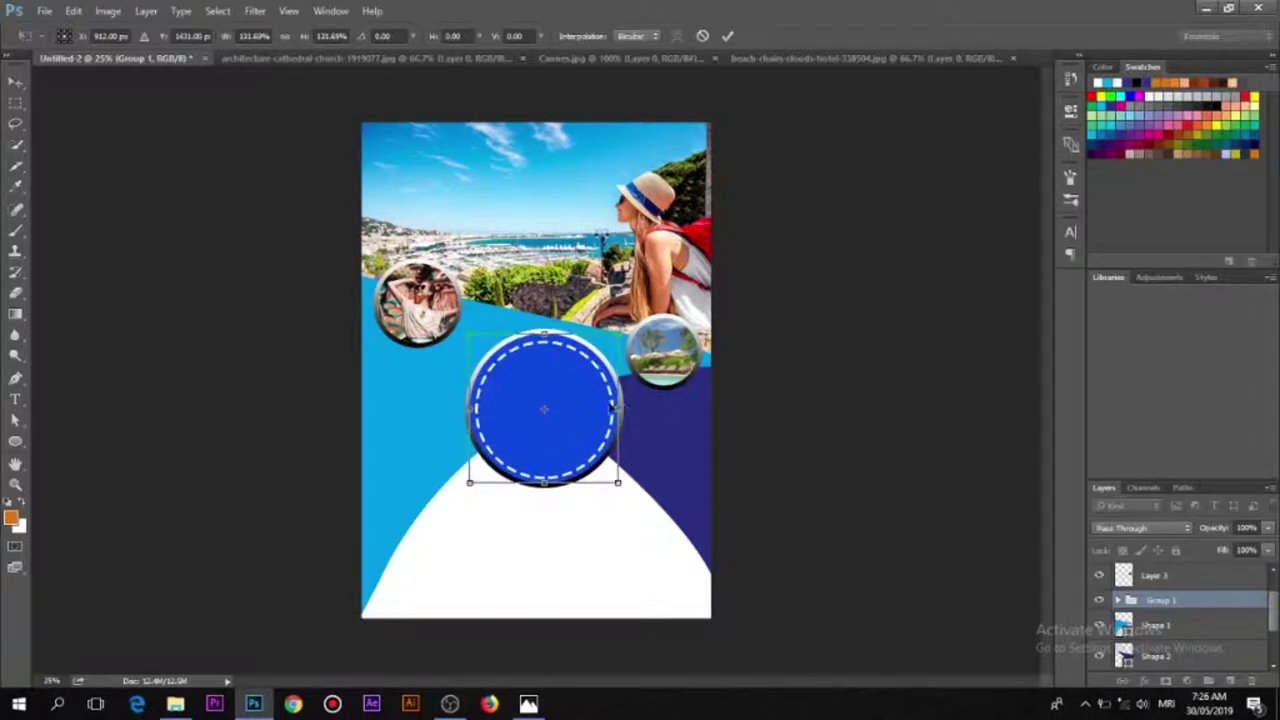
drag(612, 405, 603, 364)
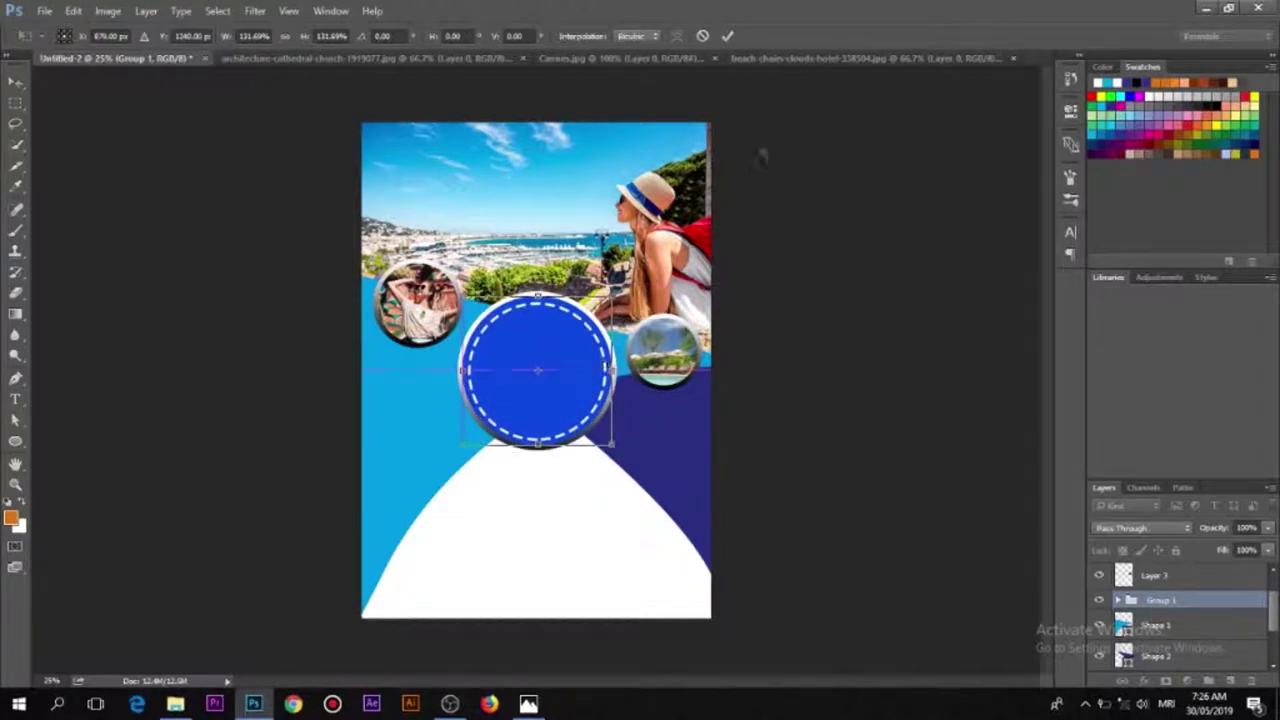
click(727, 36)
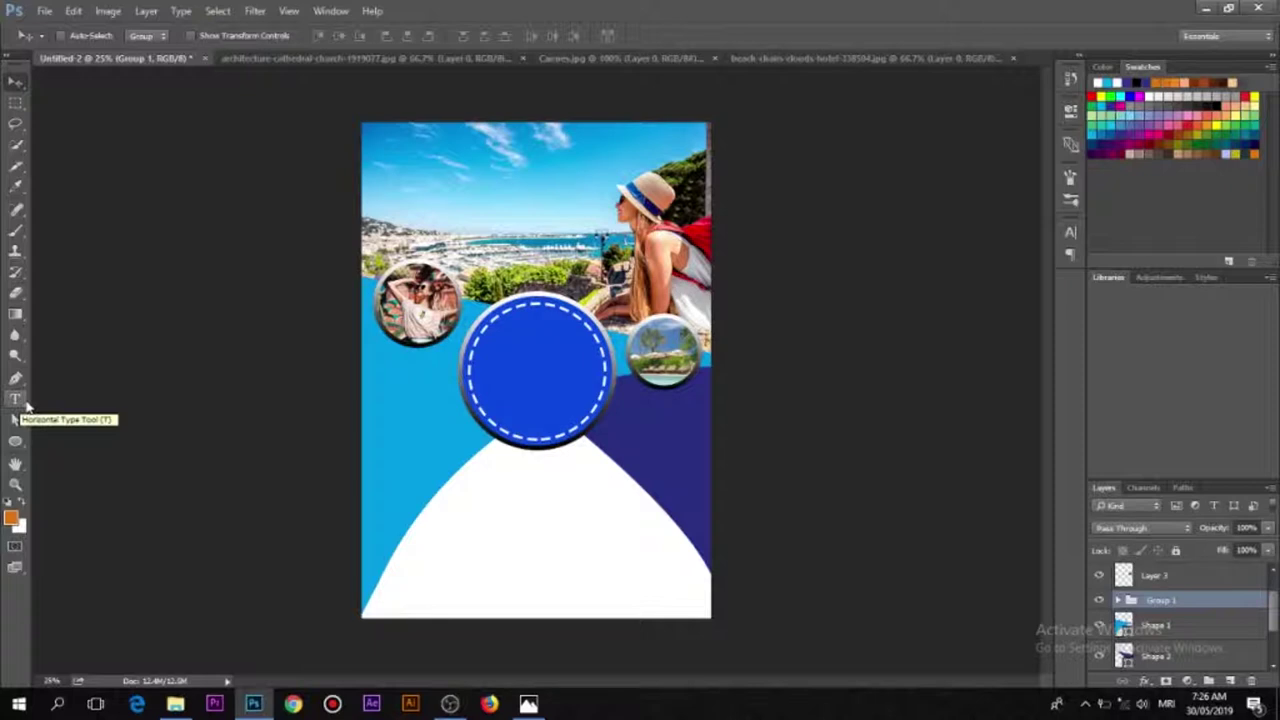
Step: Add white horizontal text reading 50% inside the blue badge circle
click(27, 405)
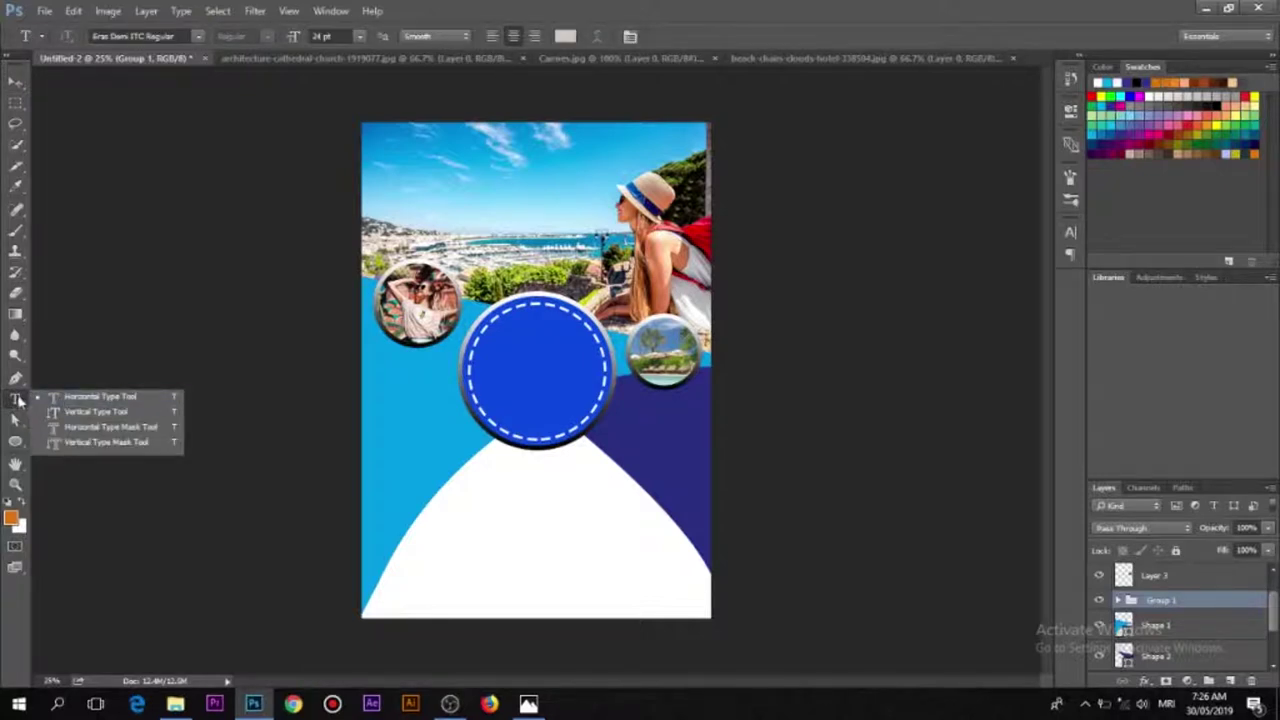
click(18, 401)
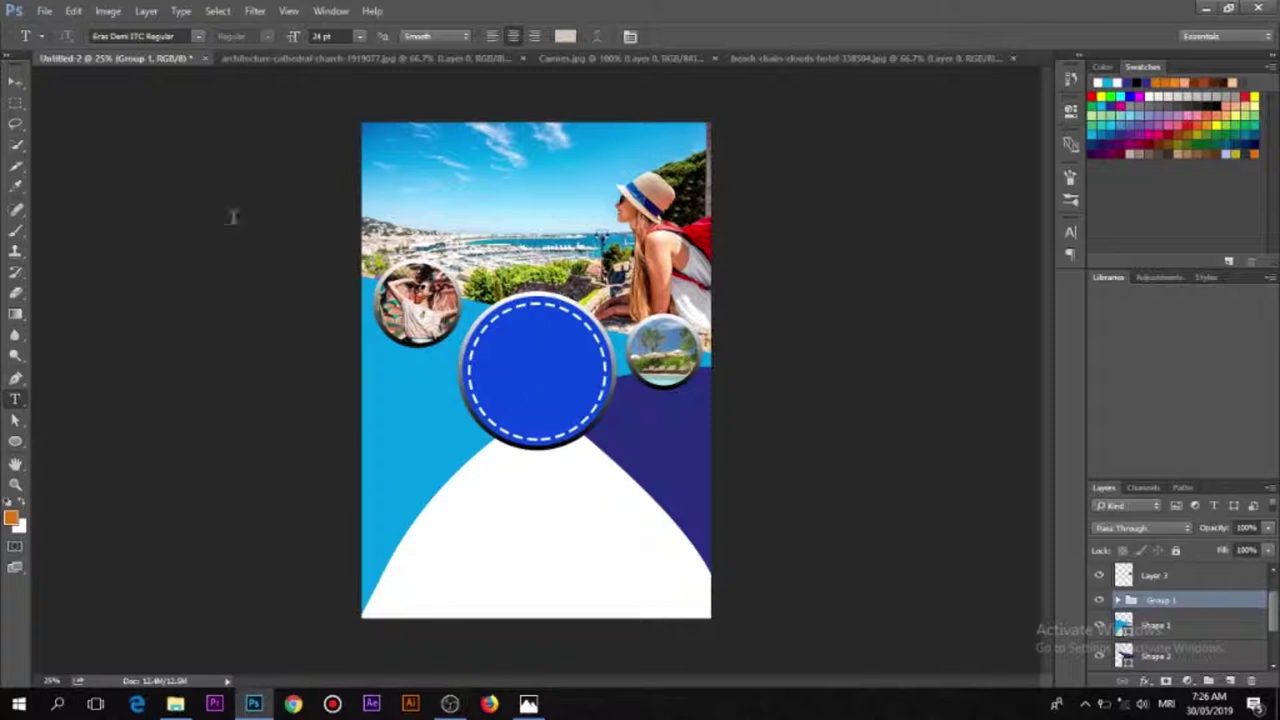
click(566, 36)
click(828, 229)
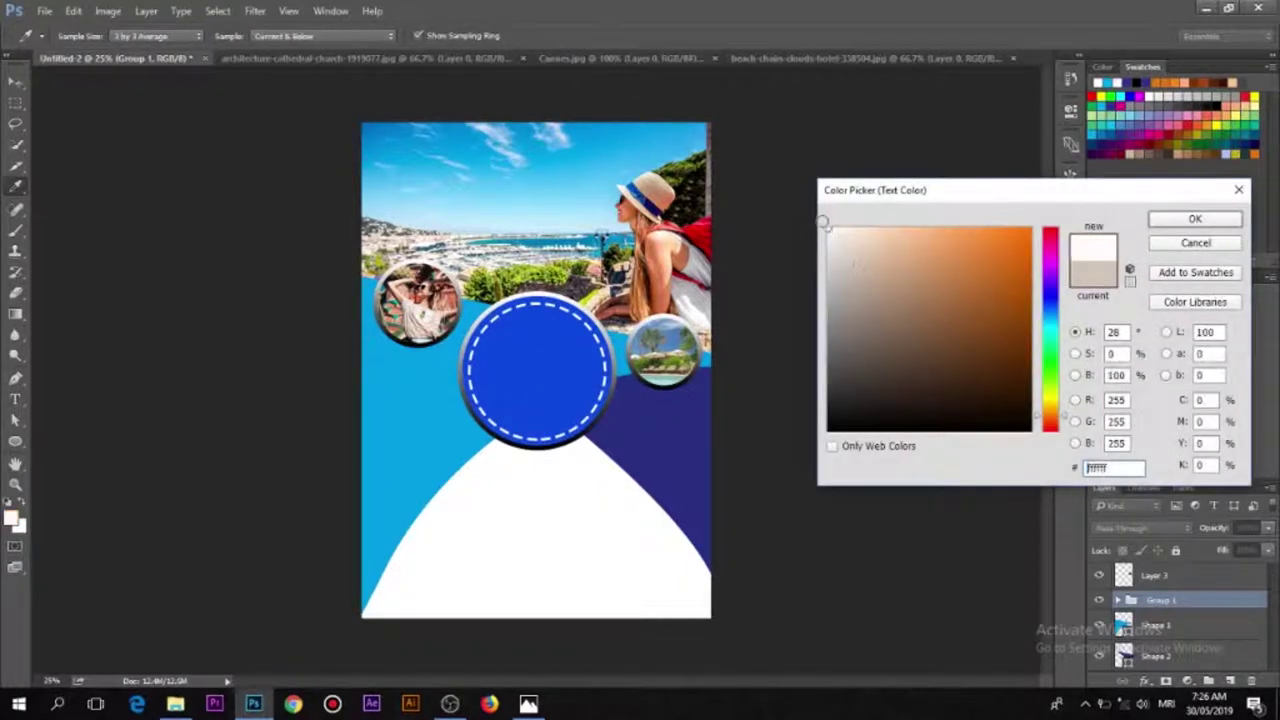
click(1196, 219)
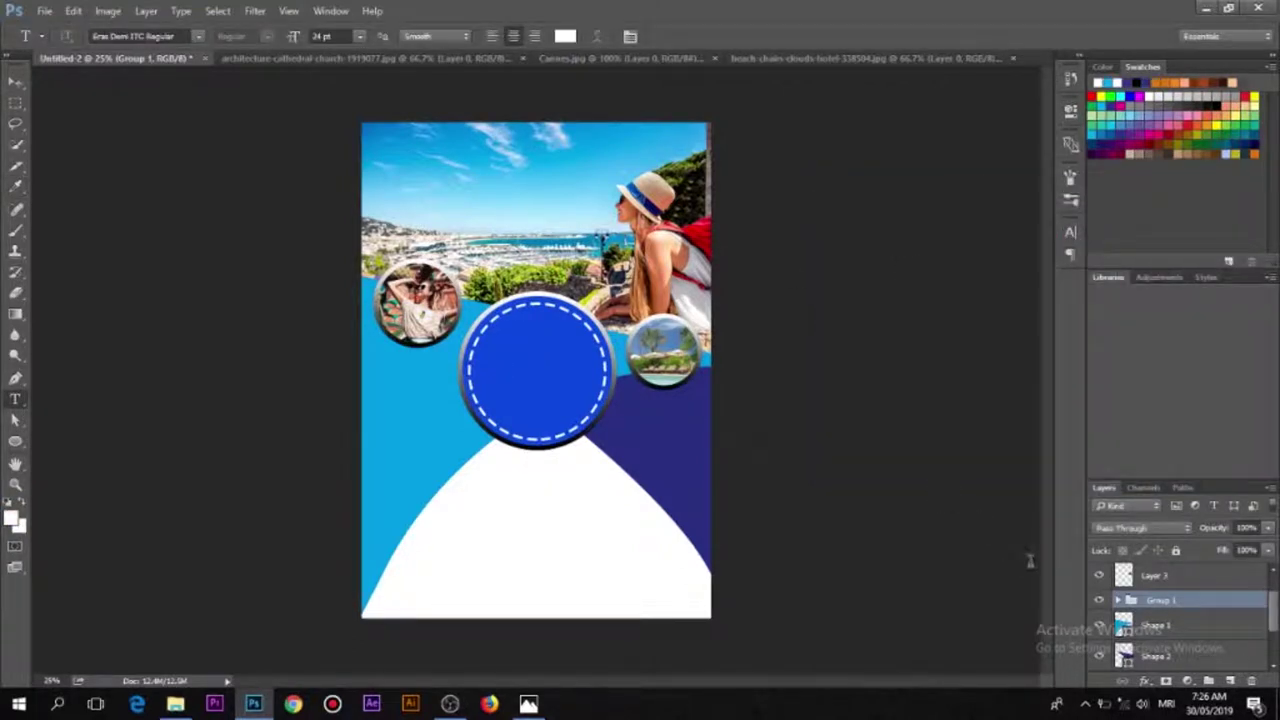
click(484, 372)
text(5)
text(.0)
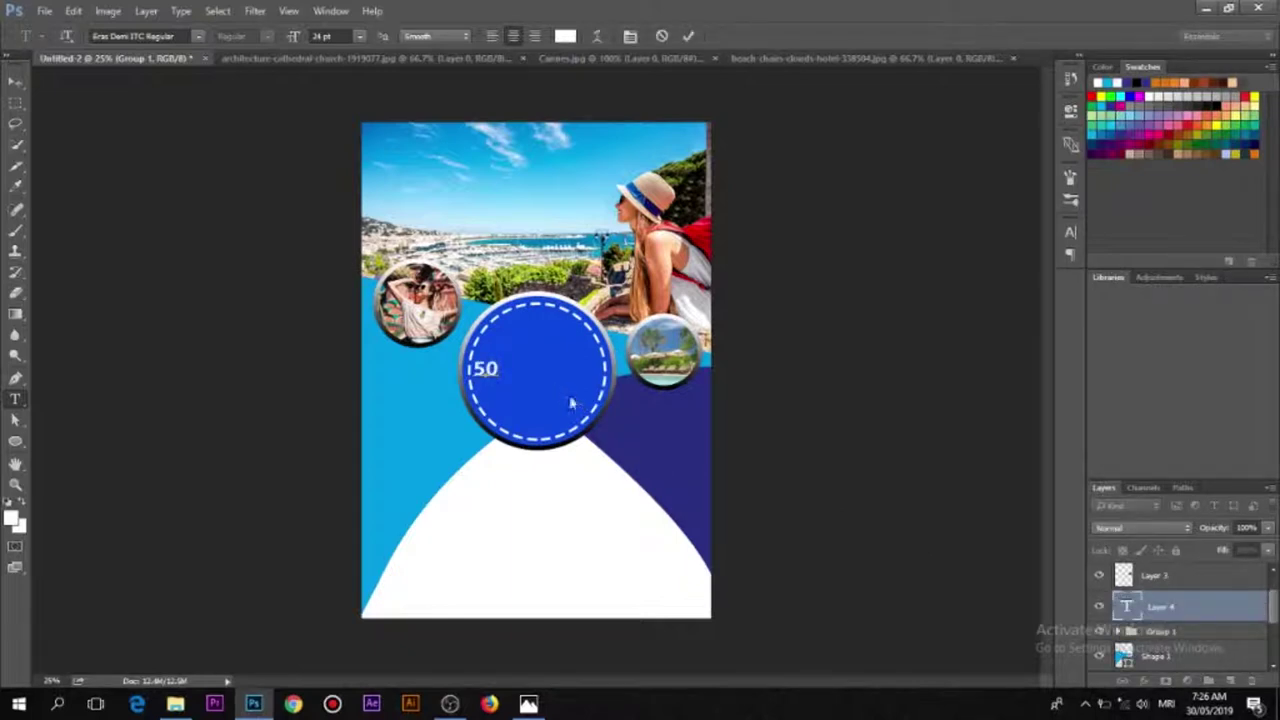
text(%)
click(688, 36)
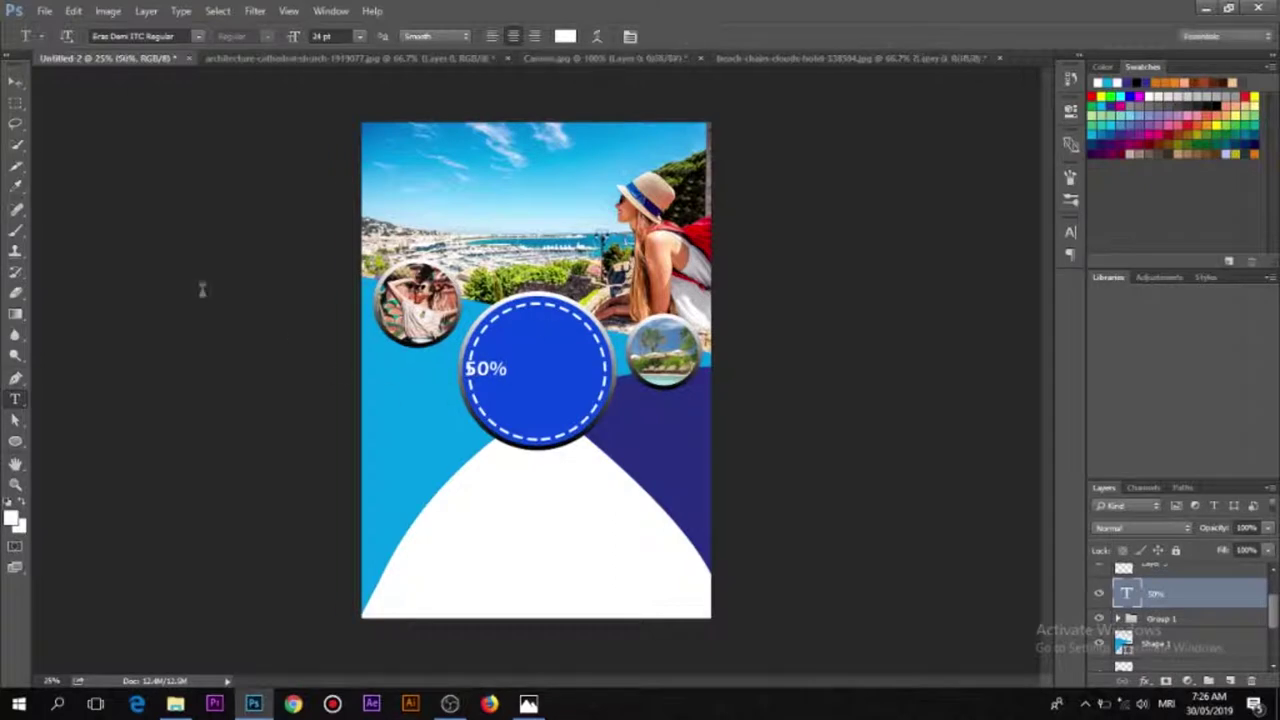
Step: Centre the 50% text in the badge, scale it up, and stretch it taller
click(16, 82)
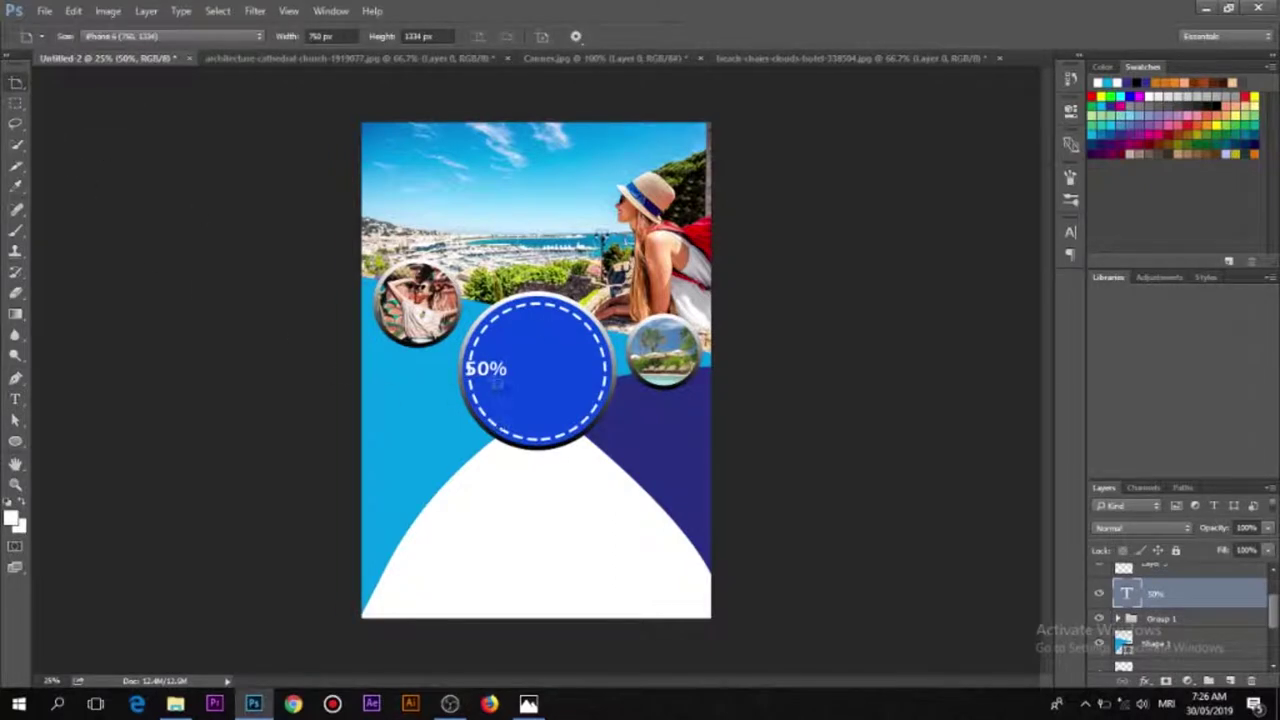
right_click(22, 86)
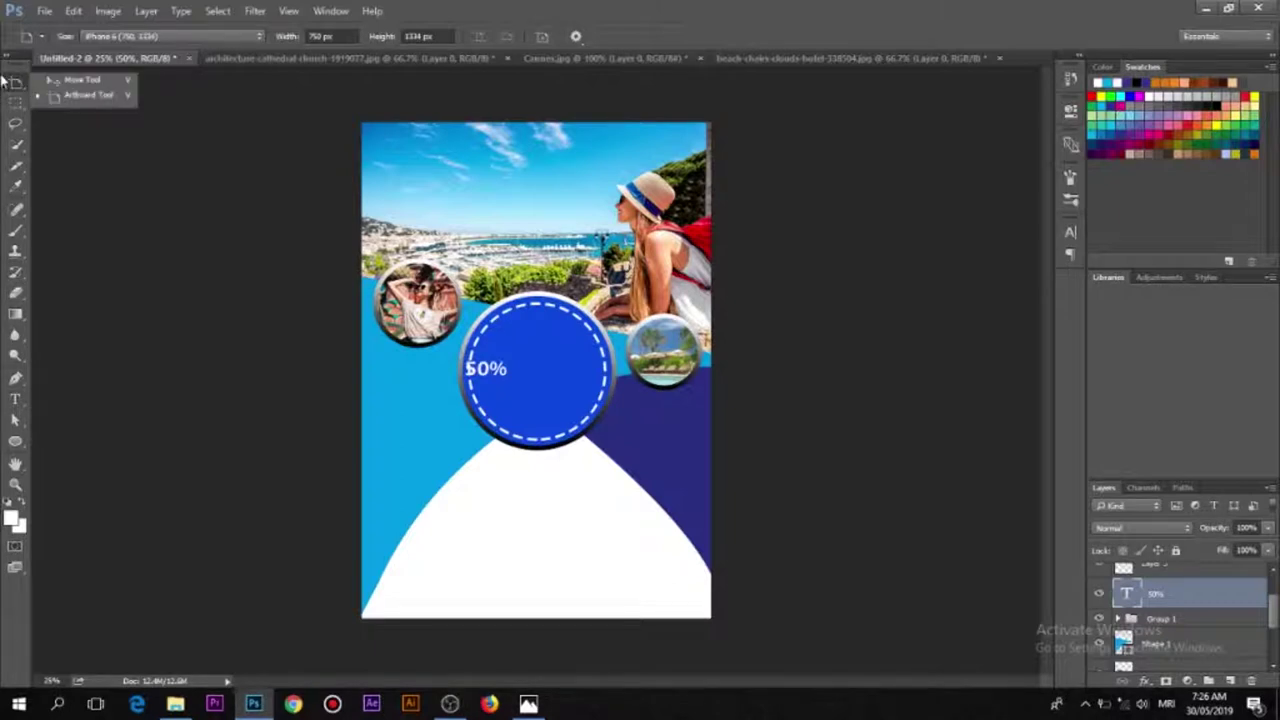
click(62, 80)
drag(498, 376, 546, 374)
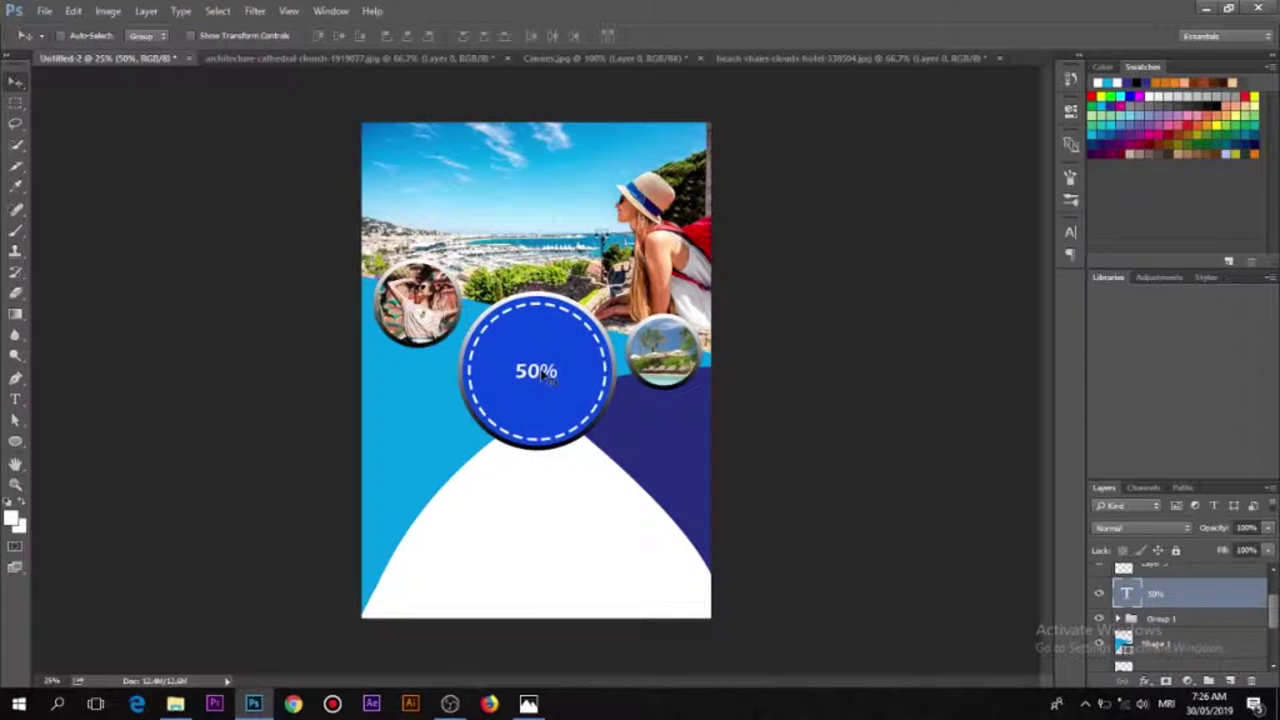
key(ctrl+t)
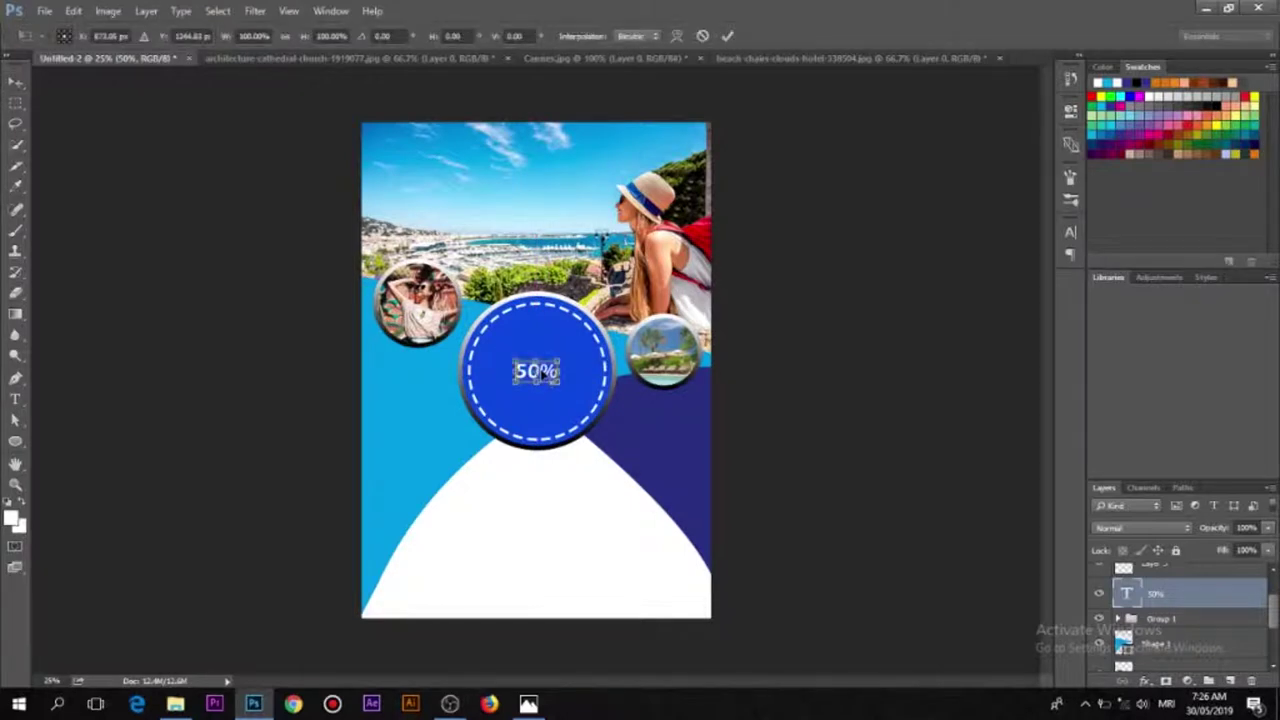
drag(560, 381, 584, 434)
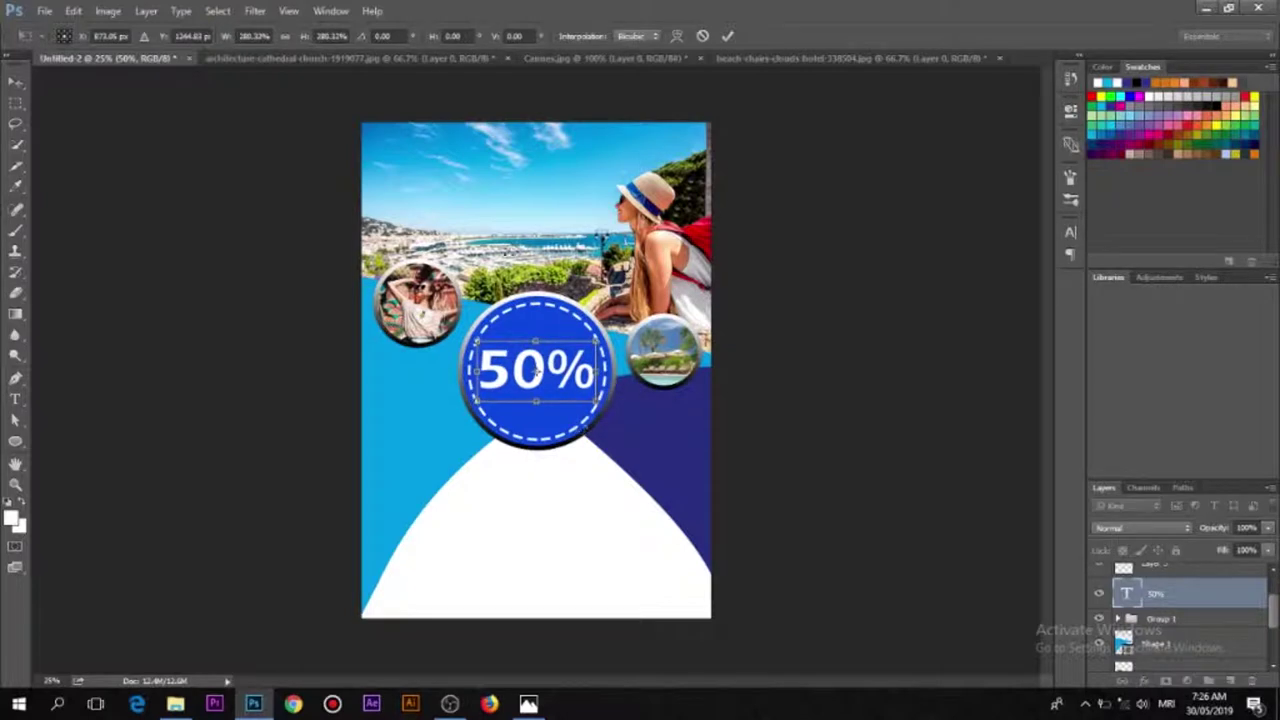
drag(538, 341, 538, 327)
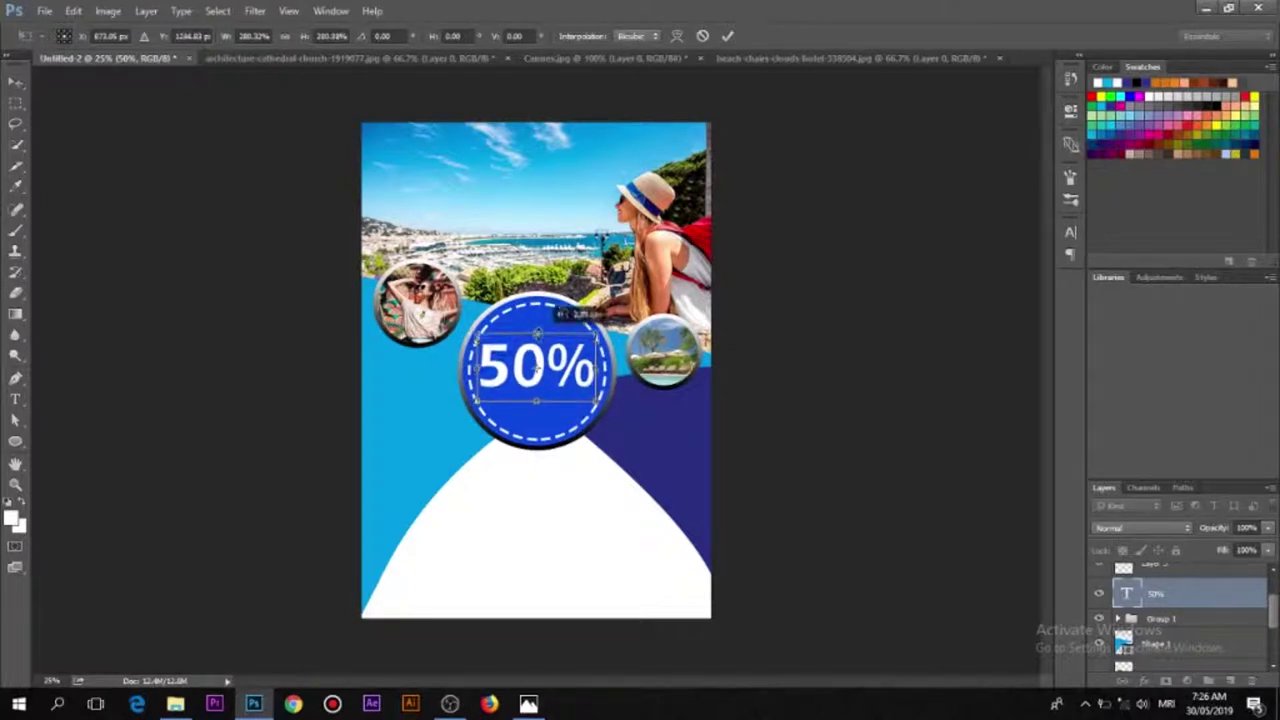
click(727, 36)
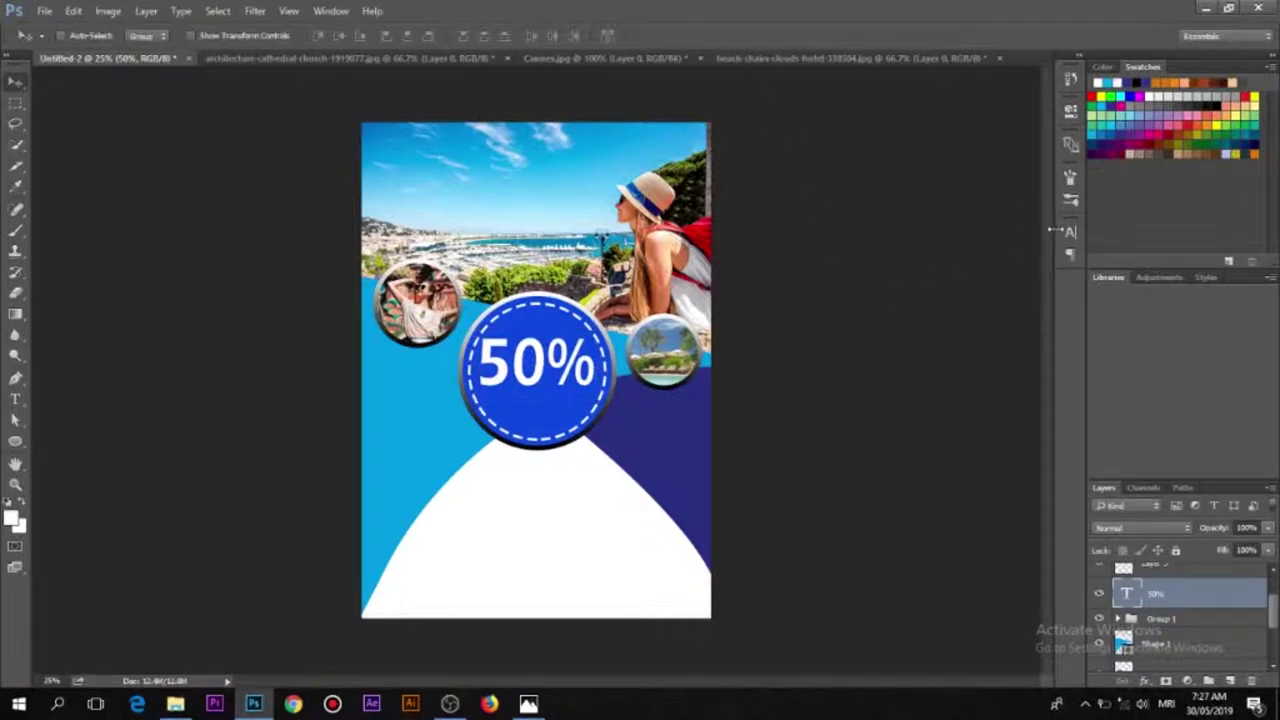
Step: Set the 50% text's font to Engravers MT
click(1070, 232)
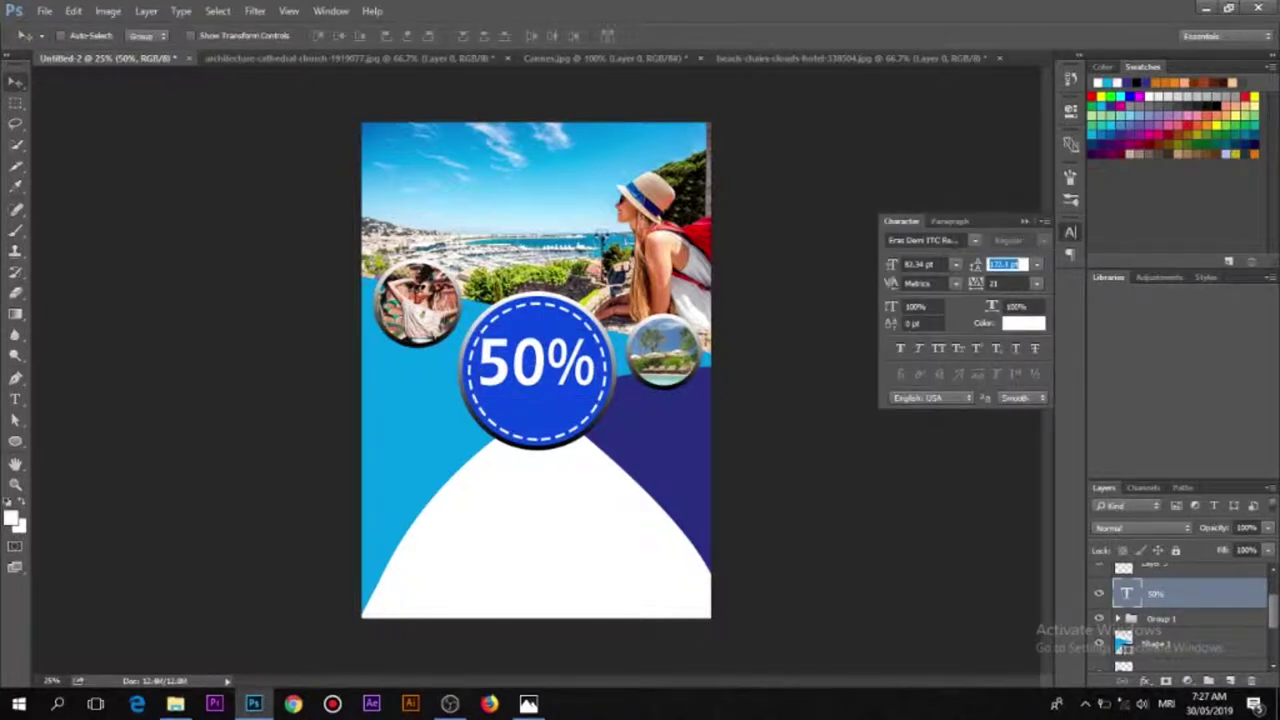
click(975, 243)
scroll(1029, 277, up, 2)
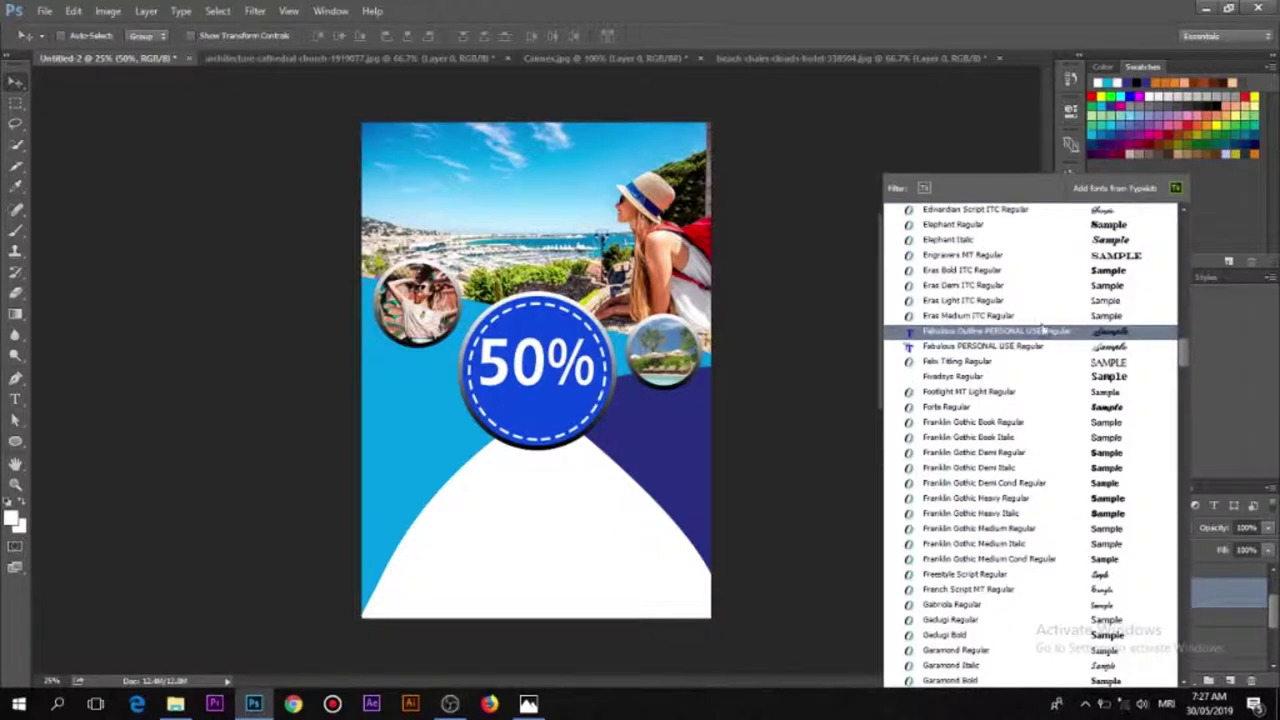
scroll(1067, 300, up, 1)
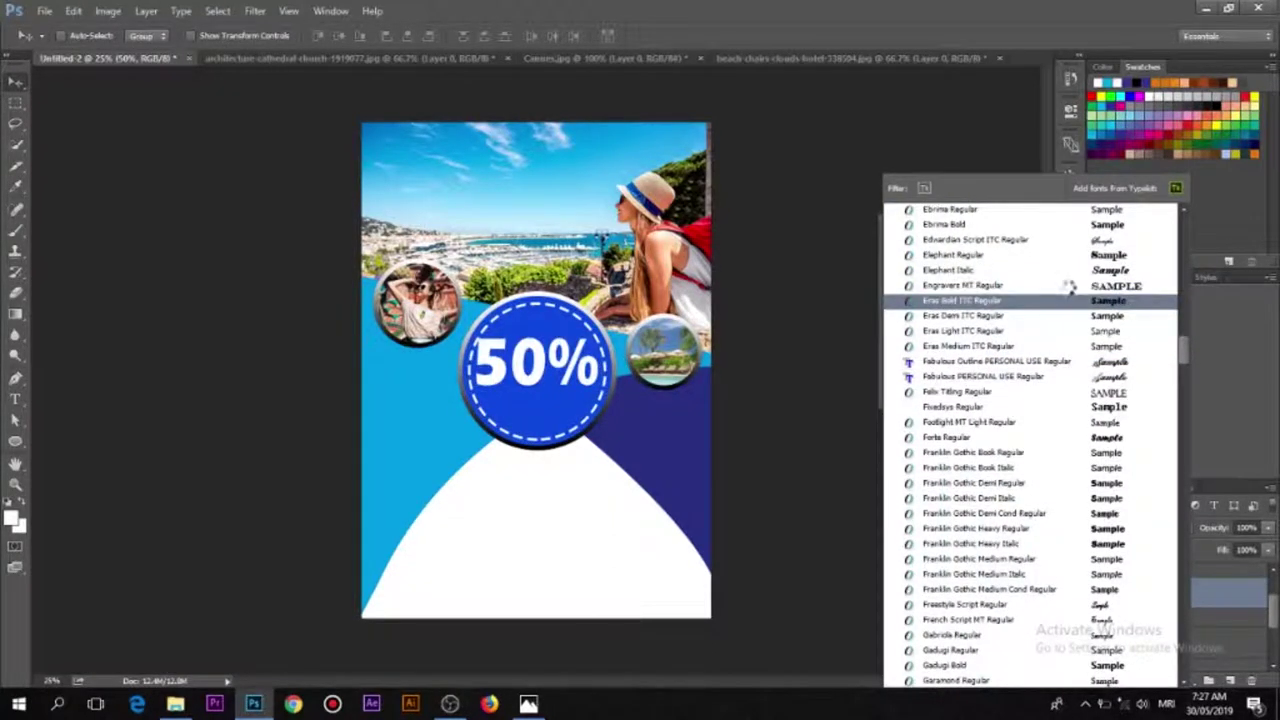
key(Escape)
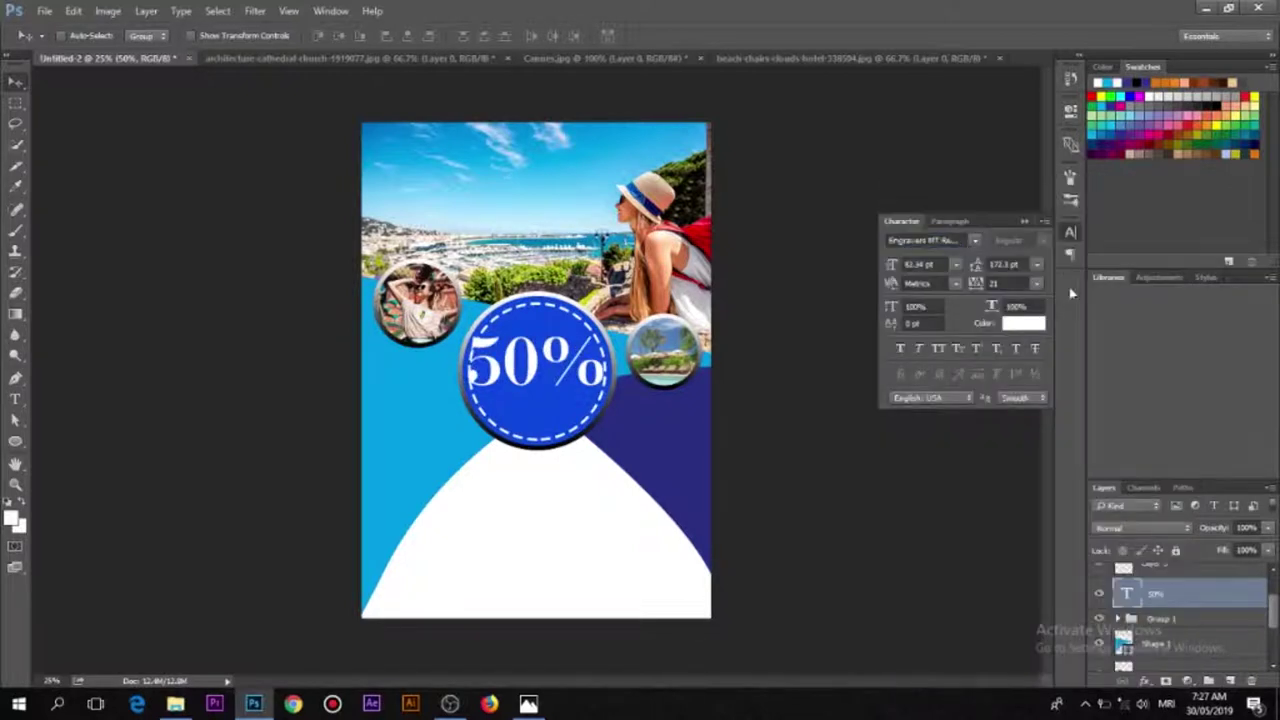
click(1024, 221)
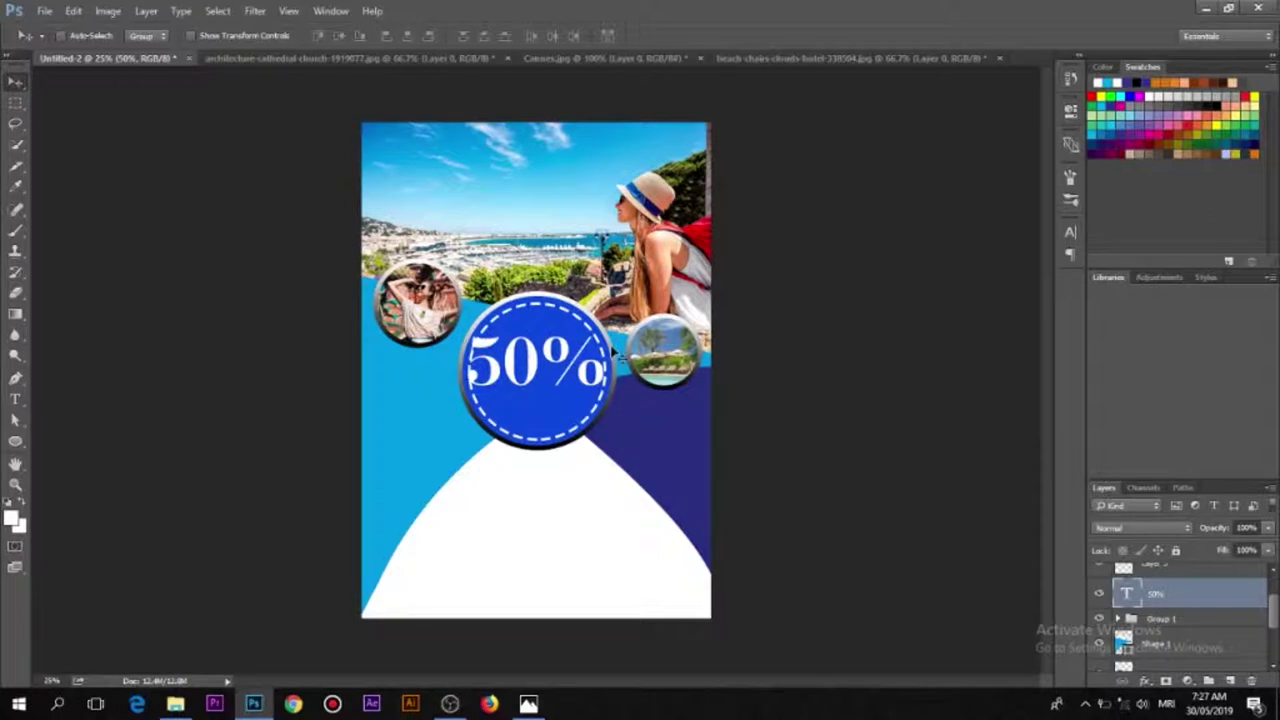
Step: Narrow the 50% text and recentre it inside the dashed ring
key(ctrl+t)
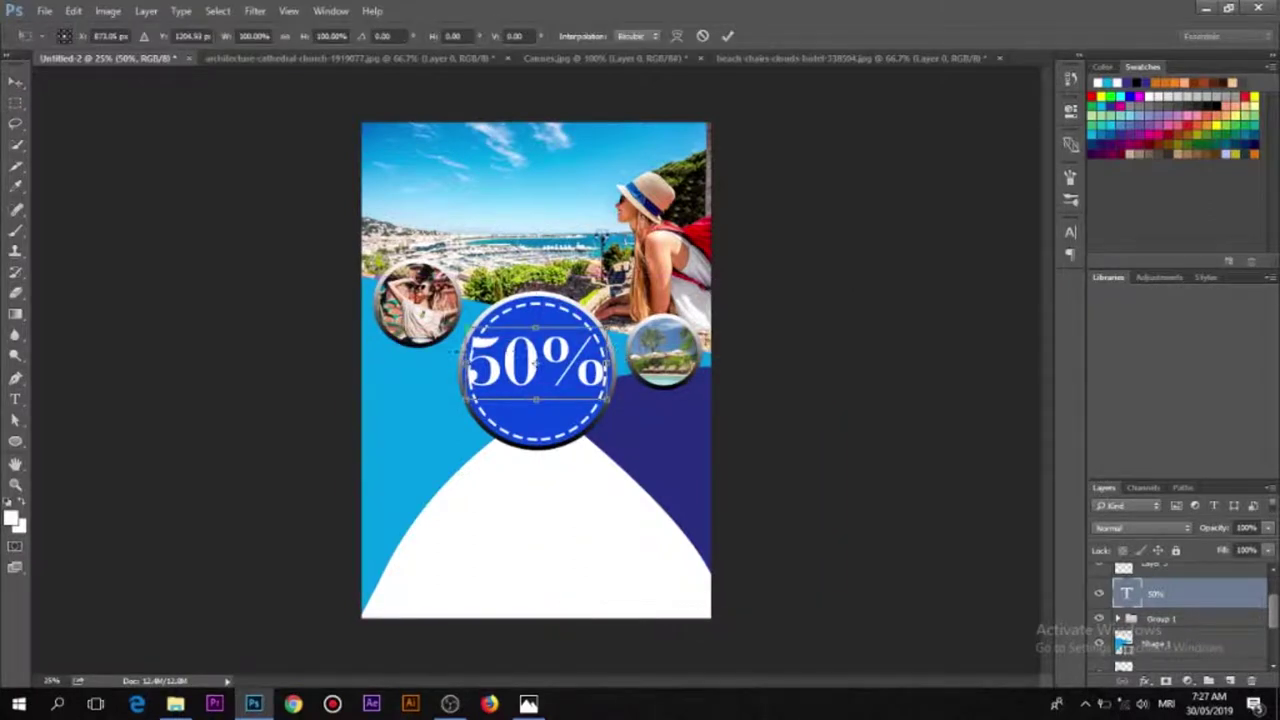
drag(462, 368, 483, 368)
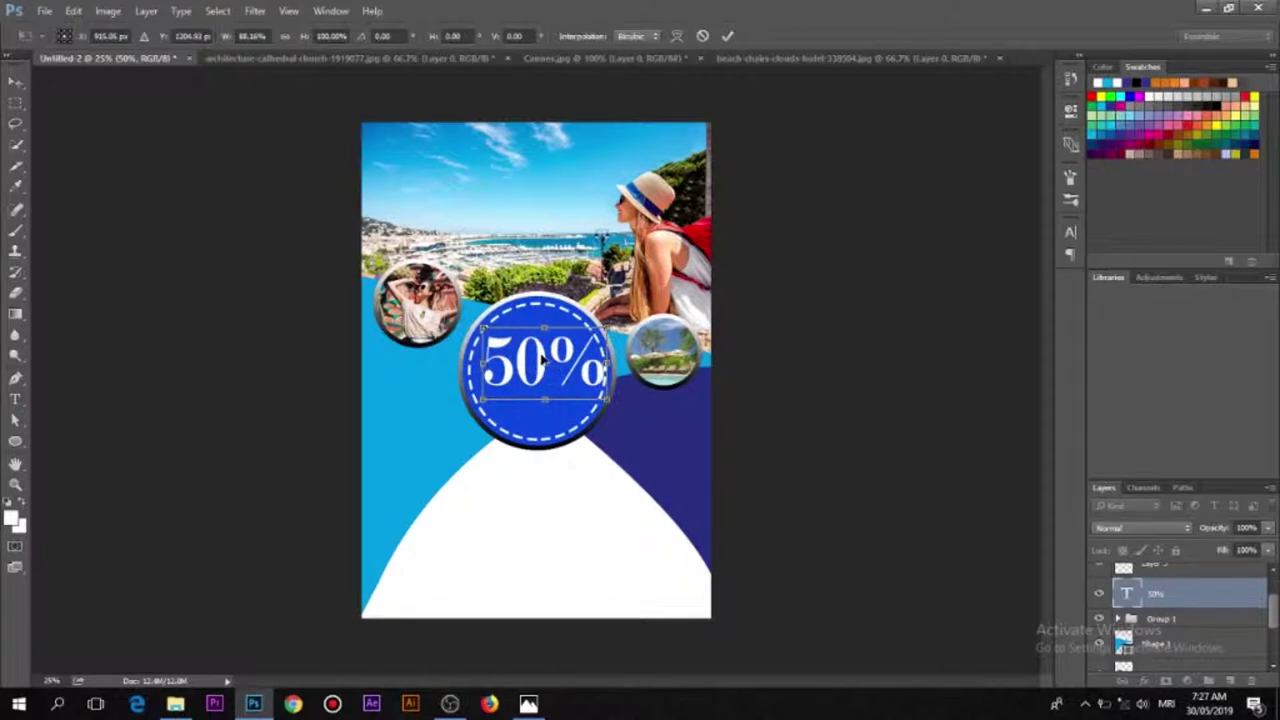
drag(560, 361, 556, 369)
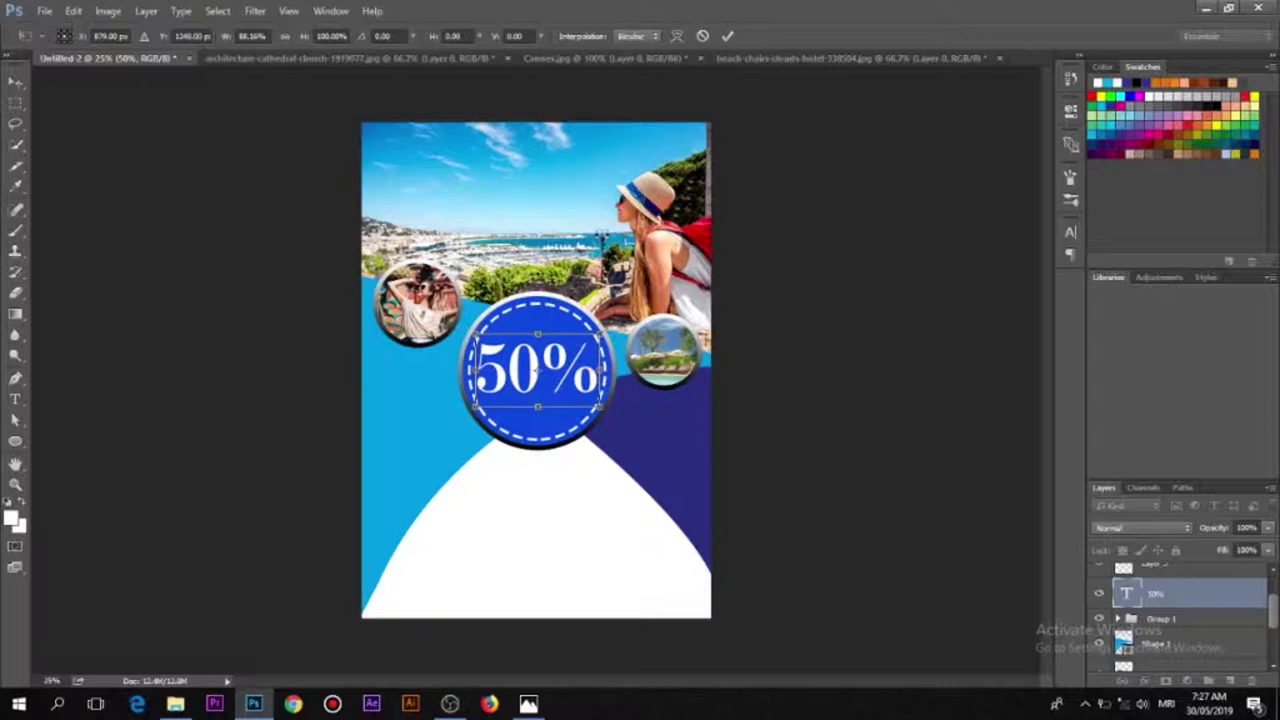
click(727, 36)
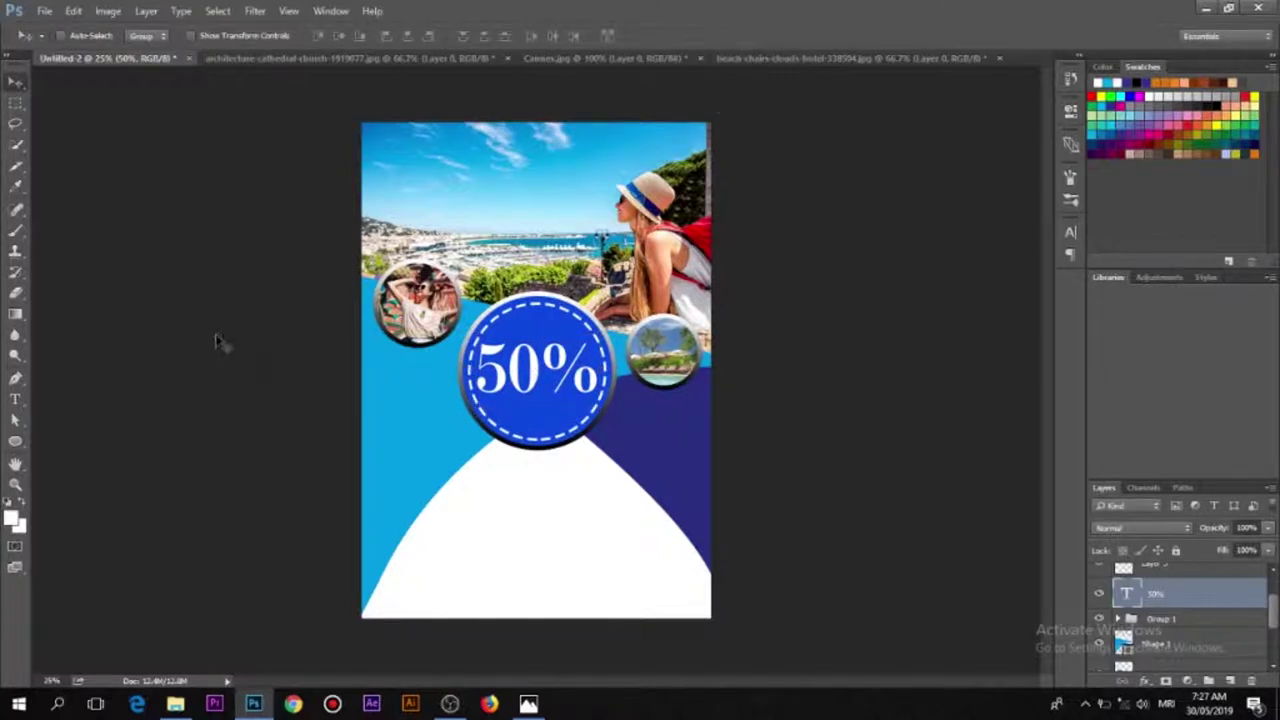
Step: Add a white 'OFF' text line beneath the 50% and centre it in the badge
click(16, 399)
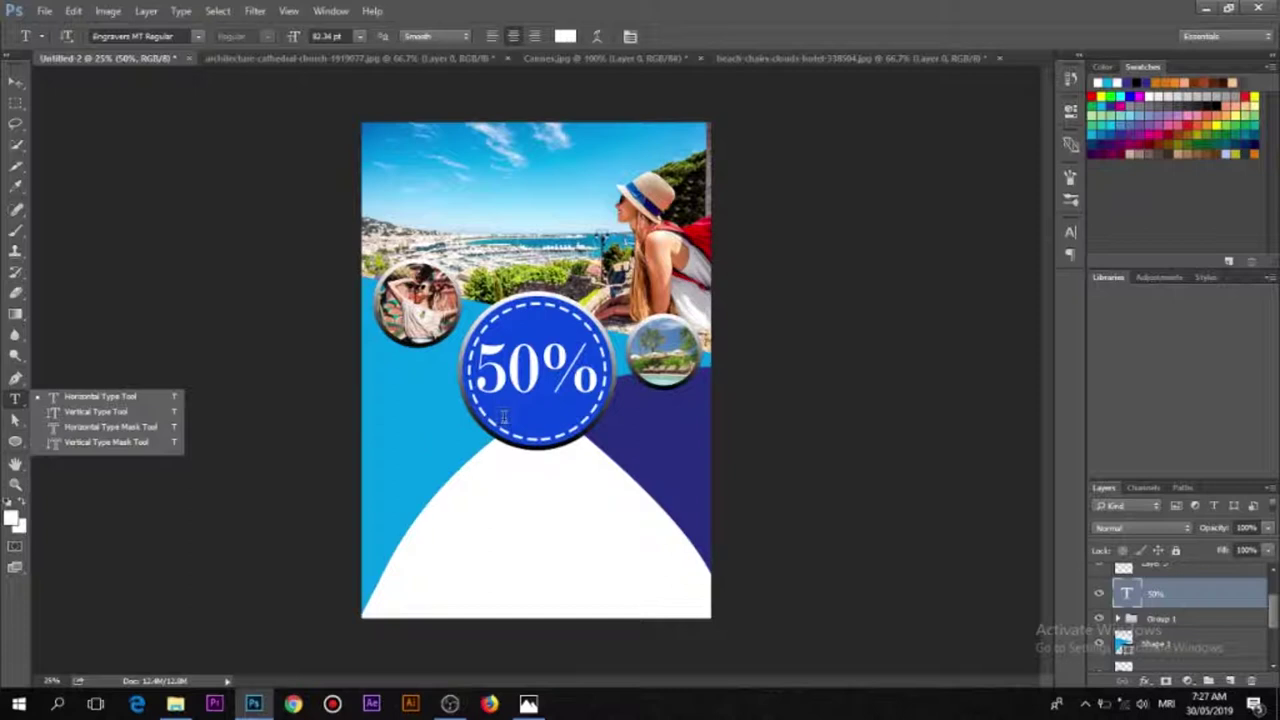
click(504, 418)
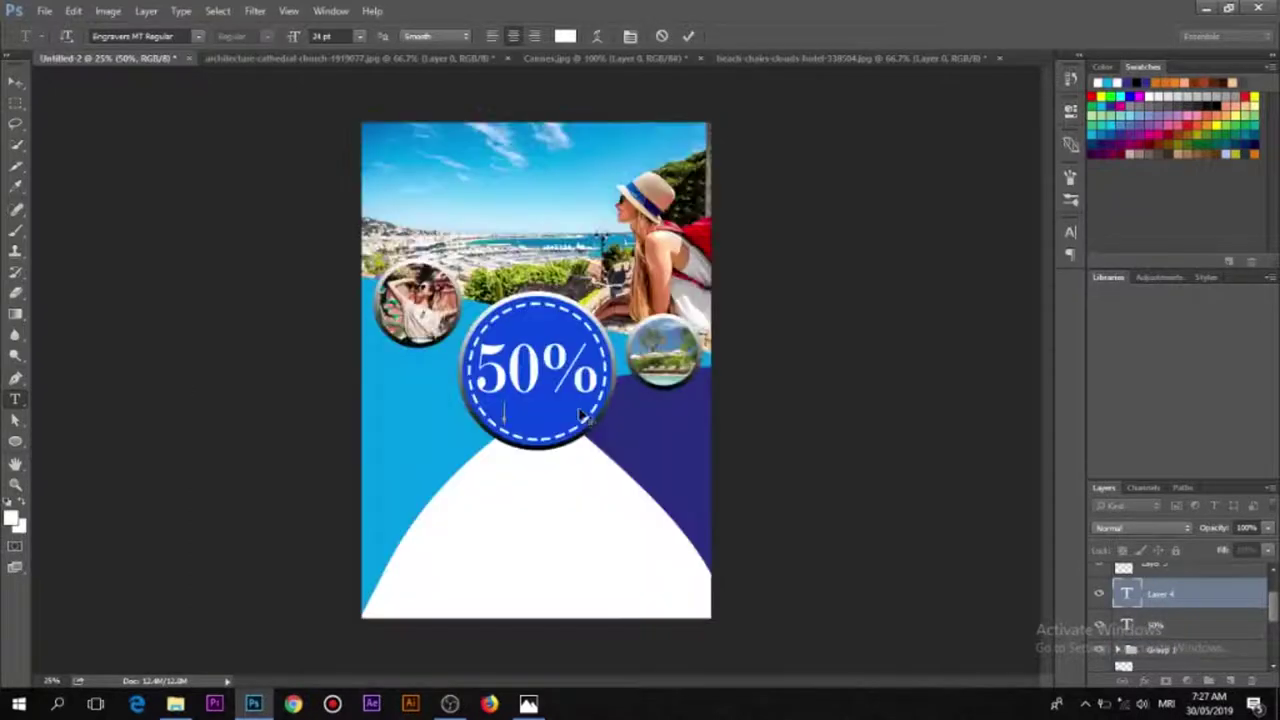
text(OFF)
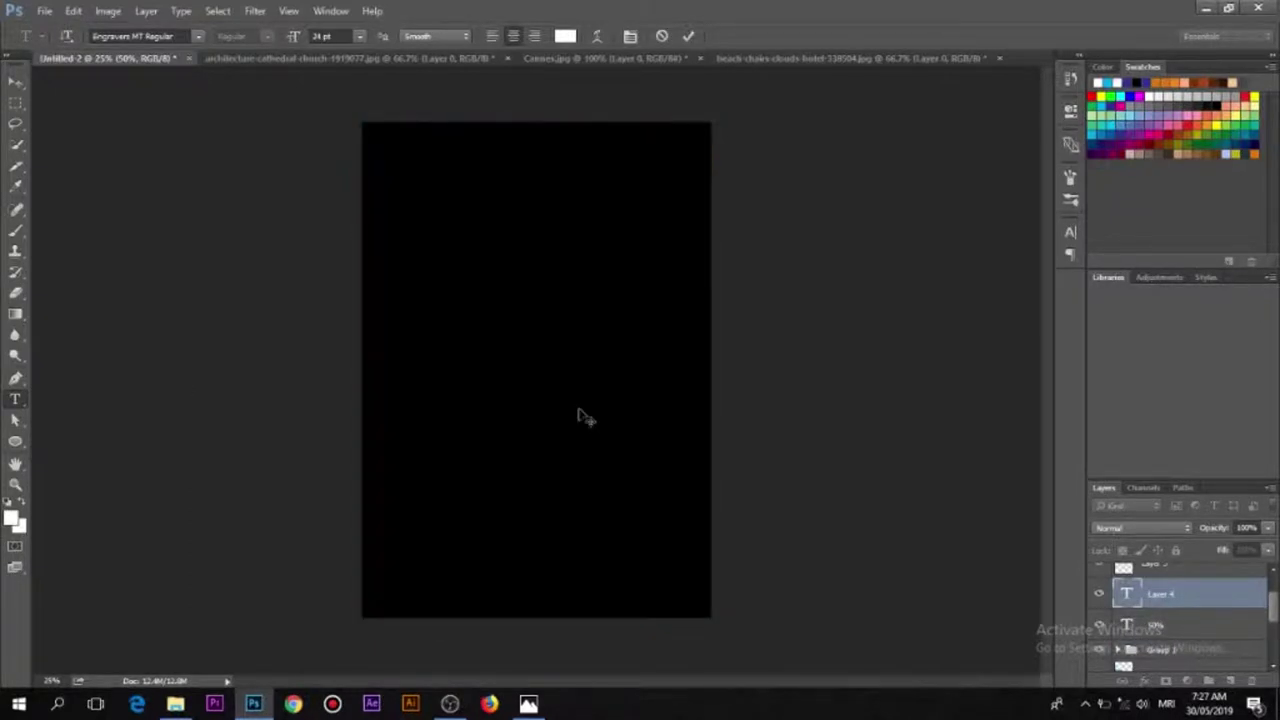
click(686, 38)
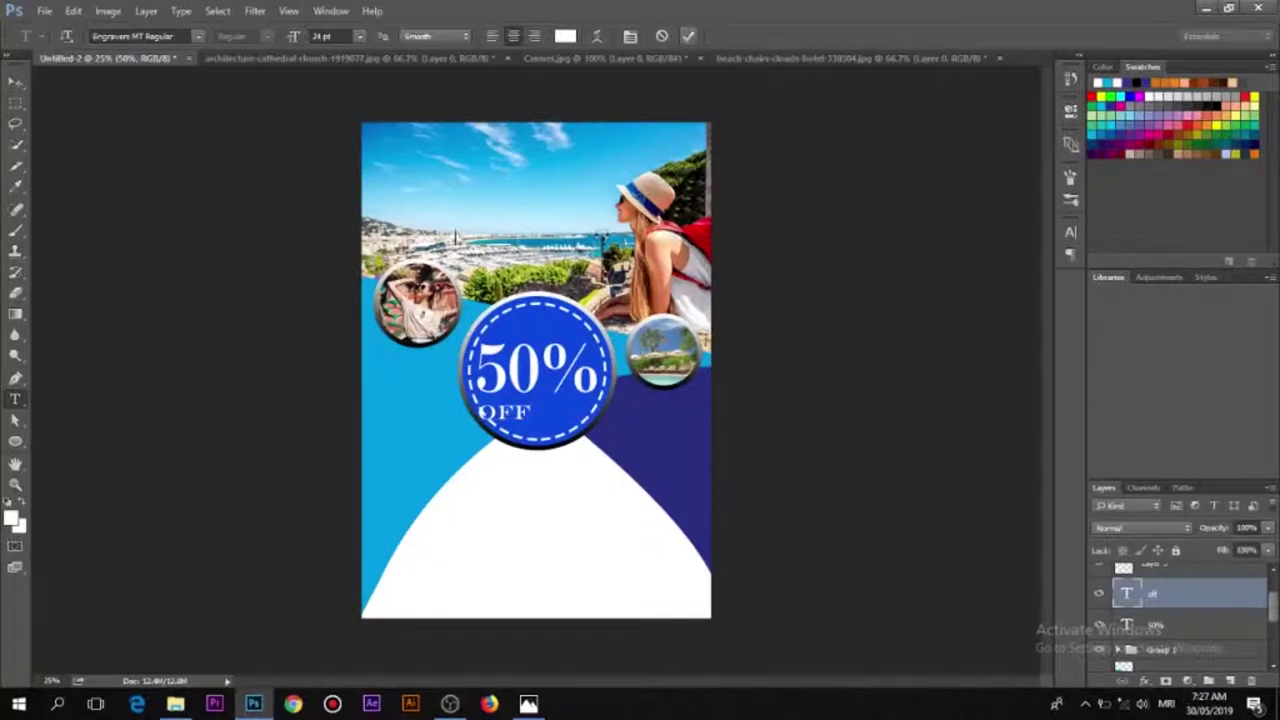
click(24, 88)
drag(503, 418, 537, 411)
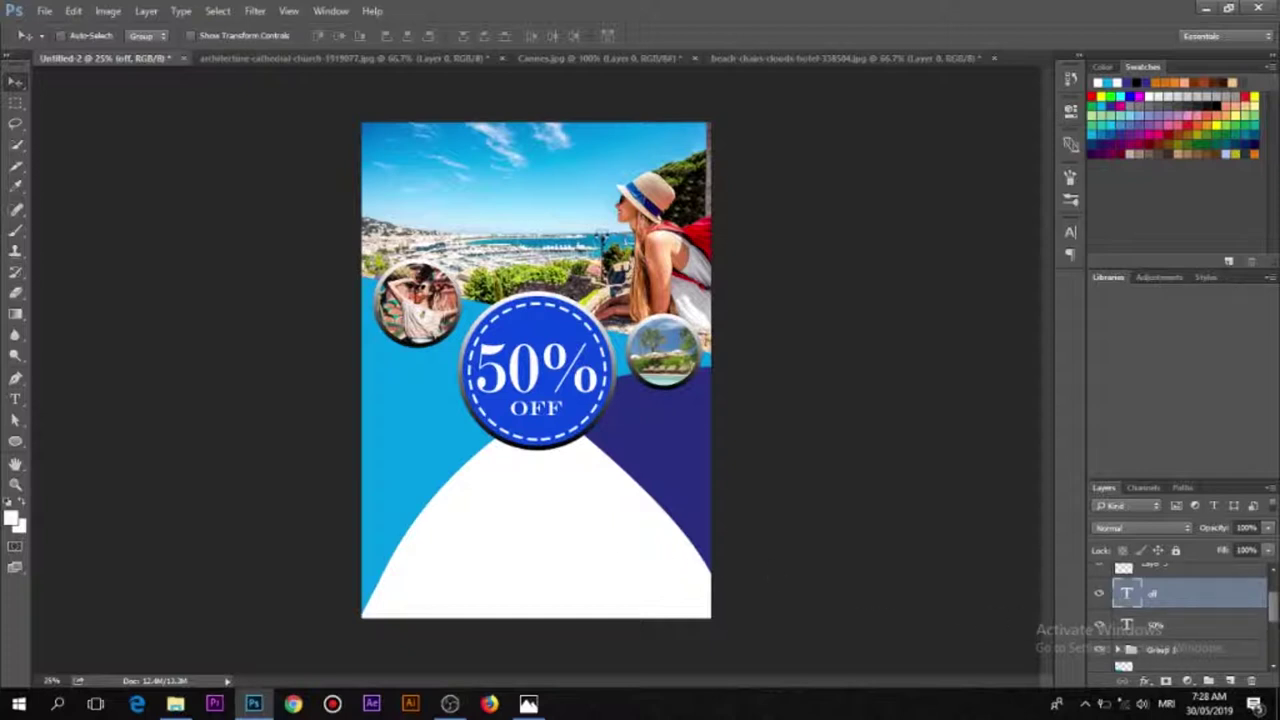
scroll(1180, 615, down, 3)
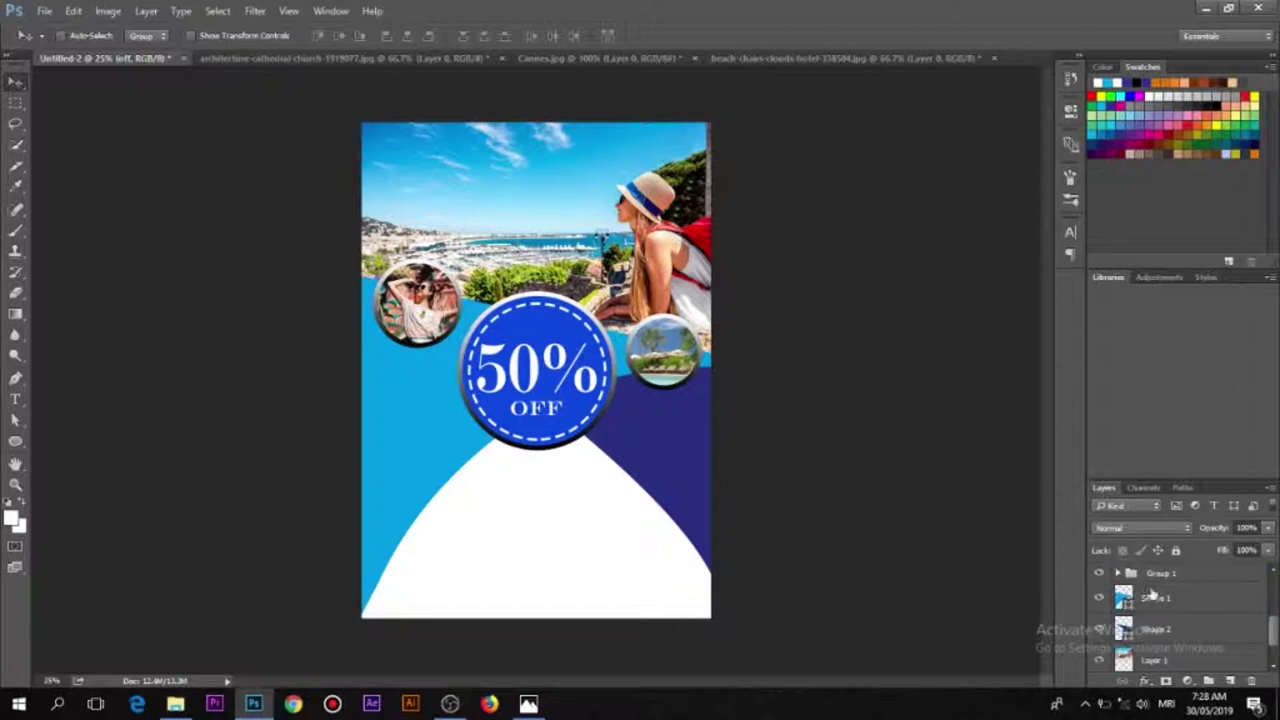
Step: Give the Shape 1 blue curve a Stroke layer effect outlining its edge
click(1145, 600)
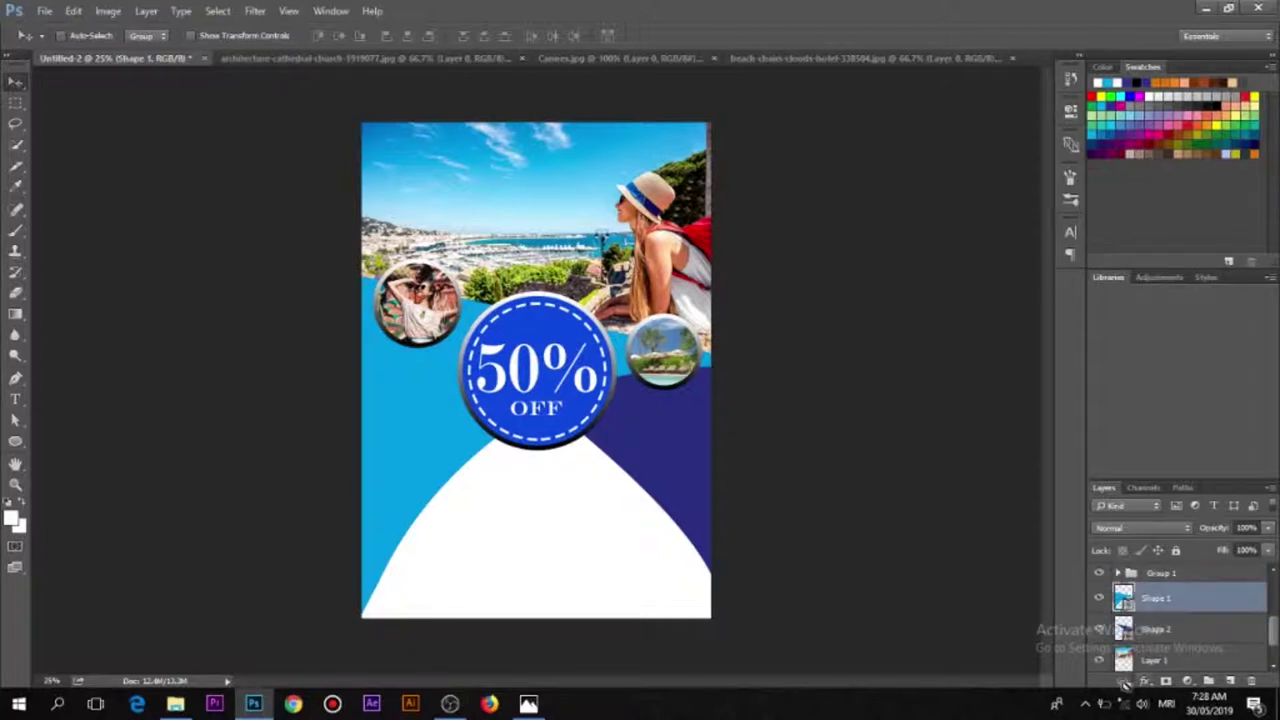
click(1145, 682)
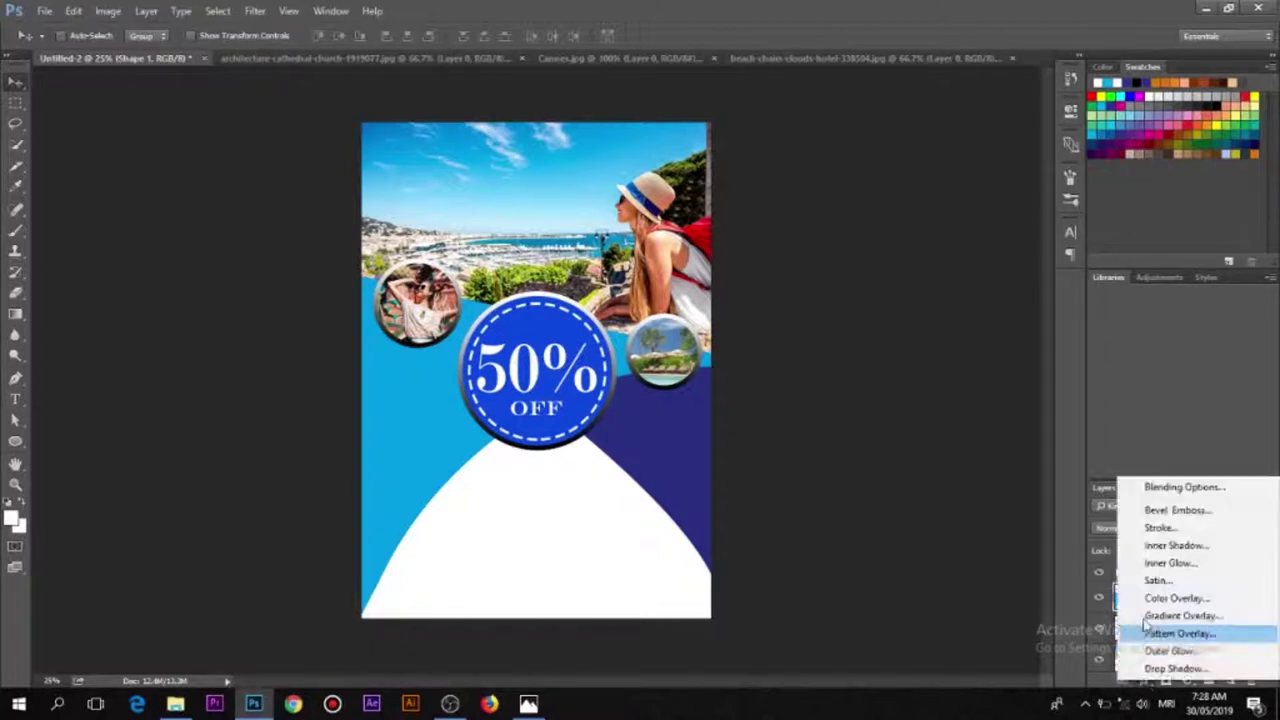
click(1147, 529)
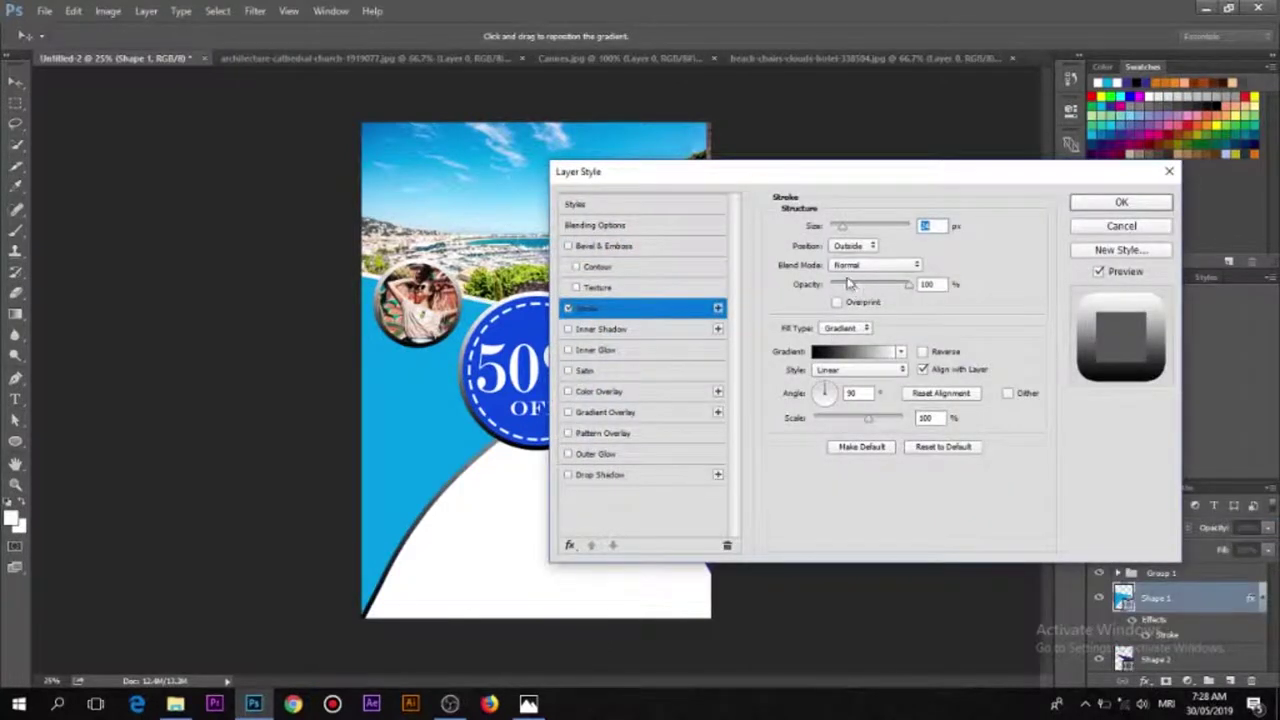
drag(844, 181, 1020, 252)
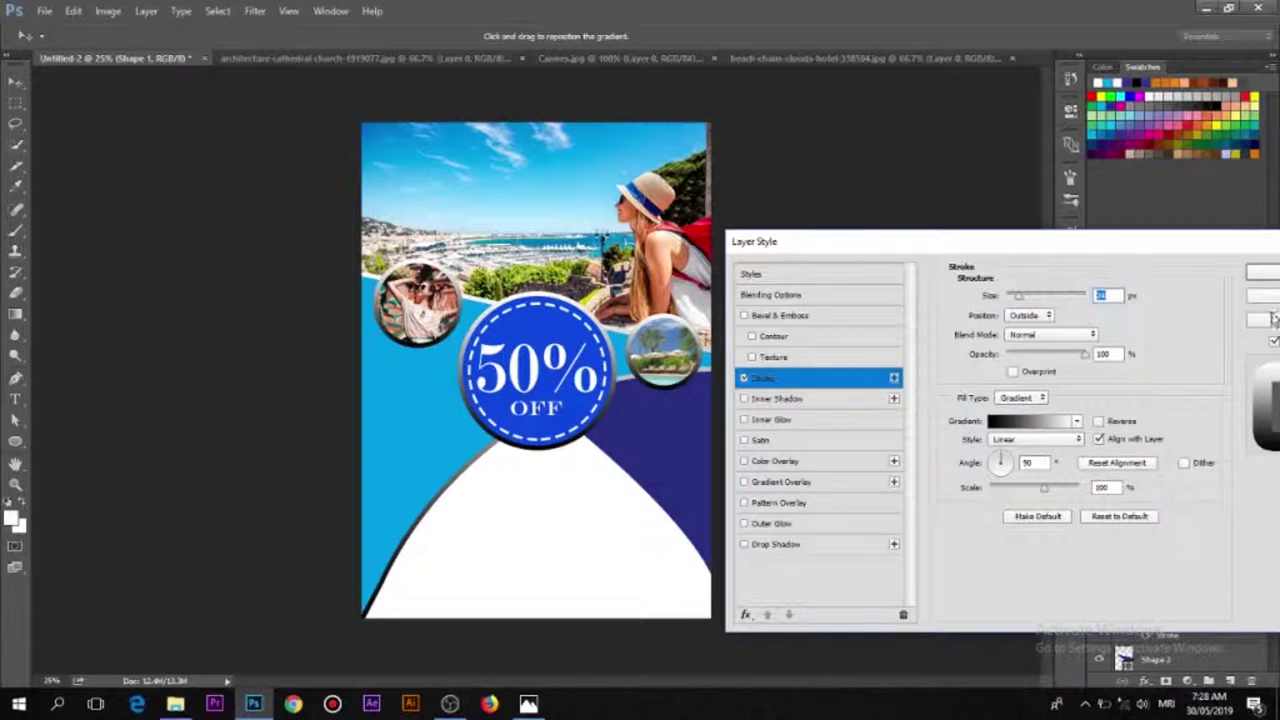
click(1266, 275)
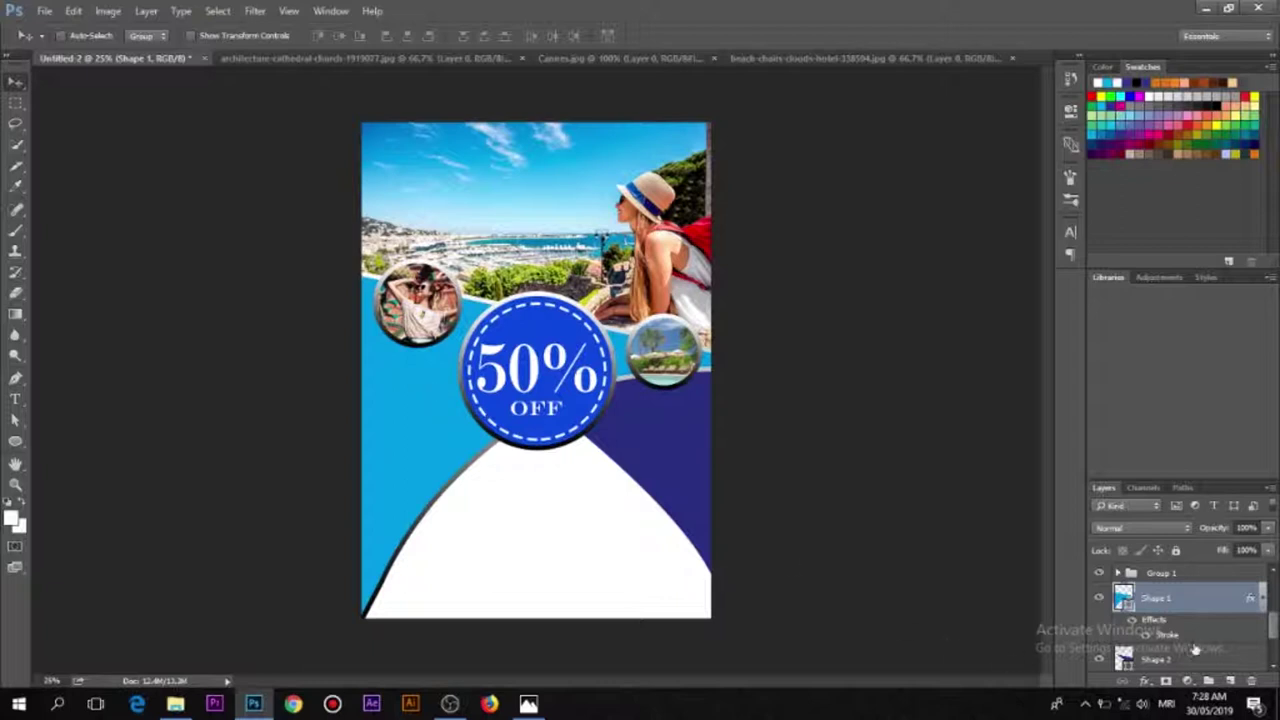
scroll(1274, 627, down, 3)
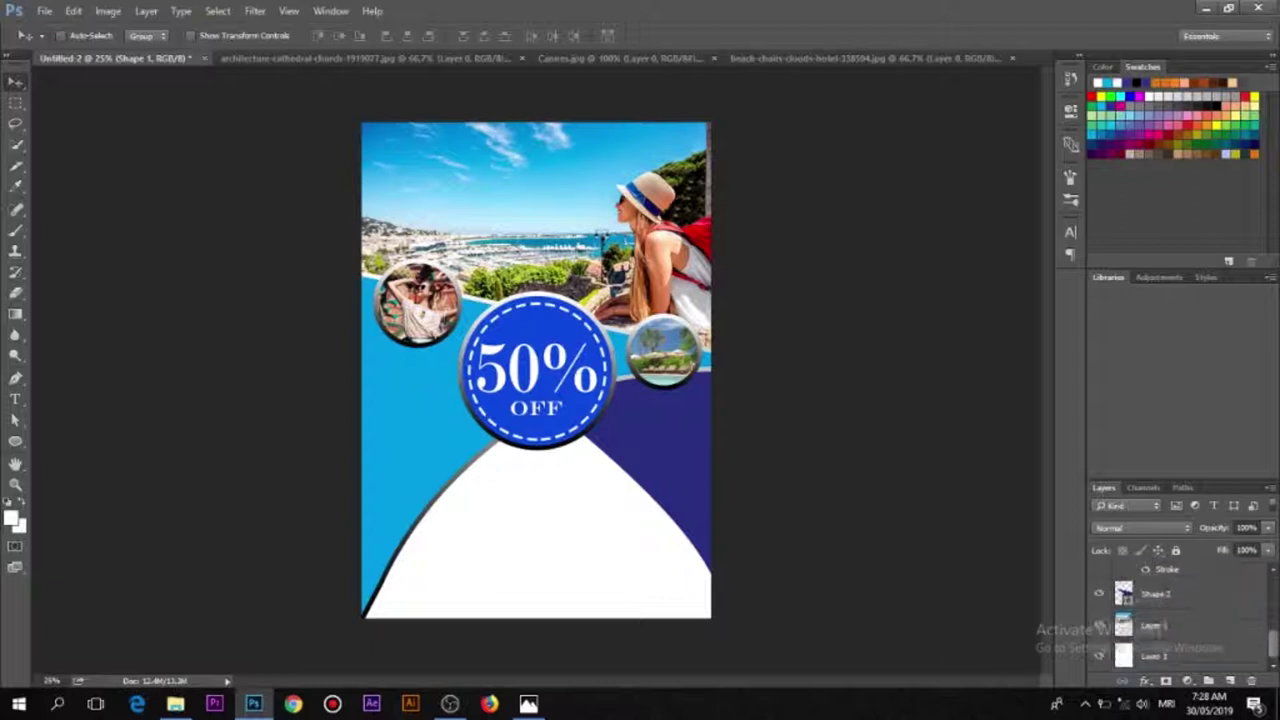
Step: Add a Curves adjustment above the coastal photo with an S-curve that darkens shadows and brightens highlights
click(1175, 626)
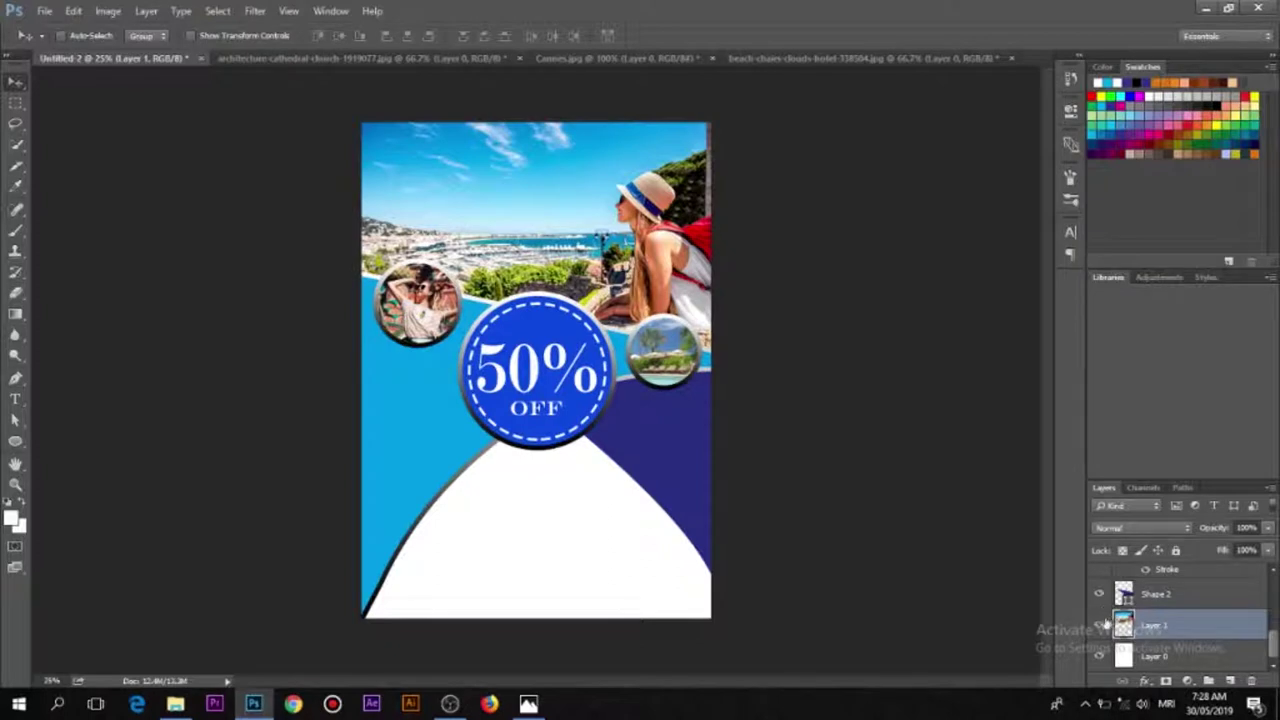
click(1185, 681)
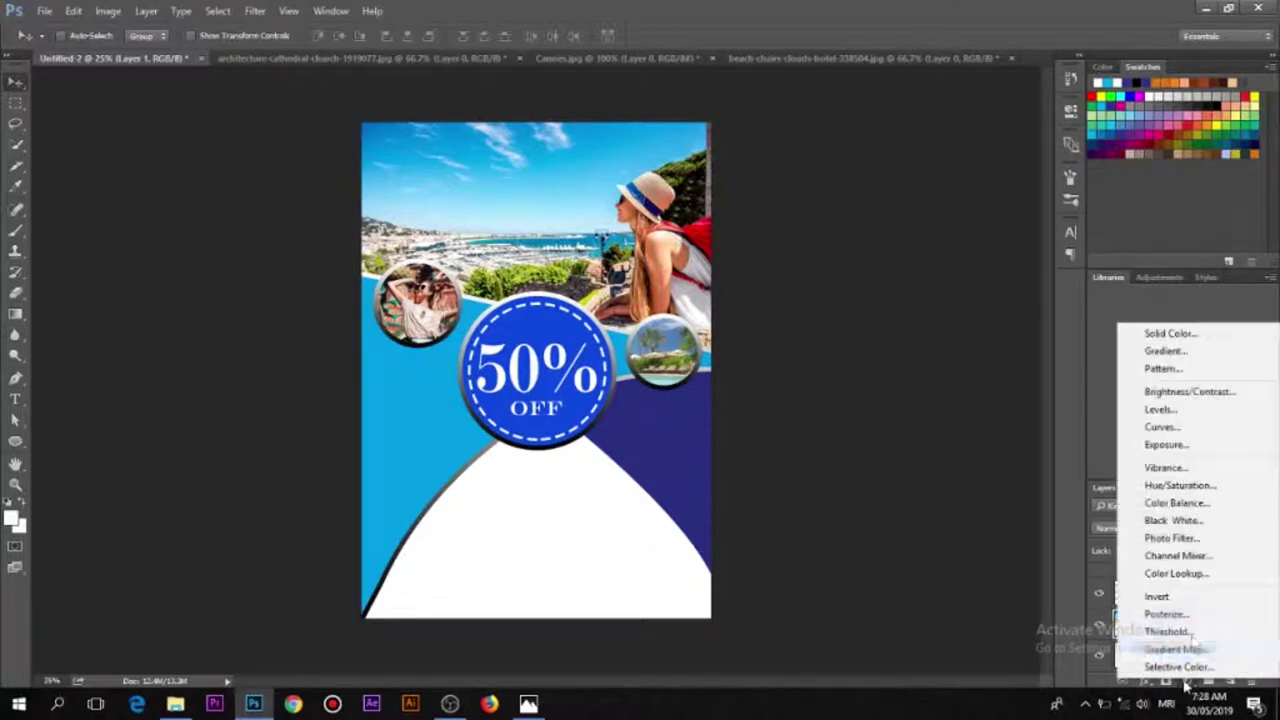
click(1192, 427)
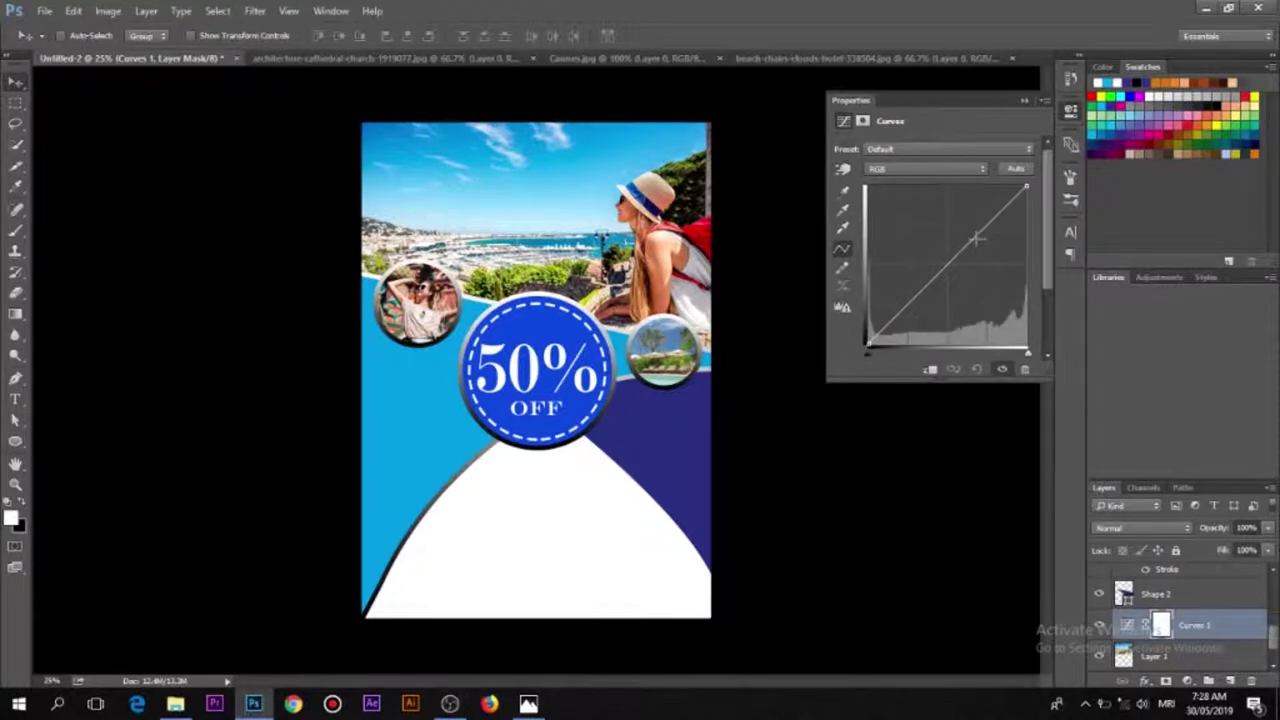
mouse_move(908, 304)
mouse_down()
mouse_move(945, 333)
mouse_move(880, 308)
mouse_move(934, 327)
mouse_move(915, 326)
mouse_up()
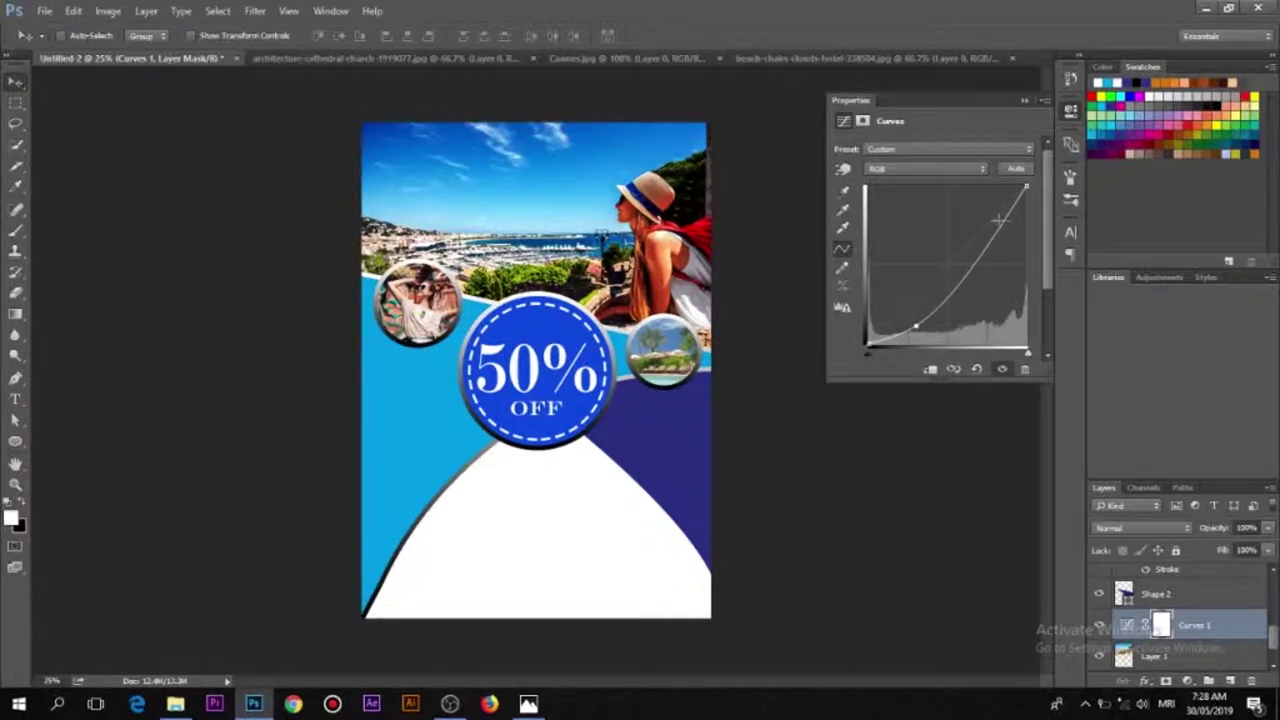
mouse_move(1007, 216)
mouse_down()
mouse_move(990, 198)
mouse_move(1005, 211)
mouse_up()
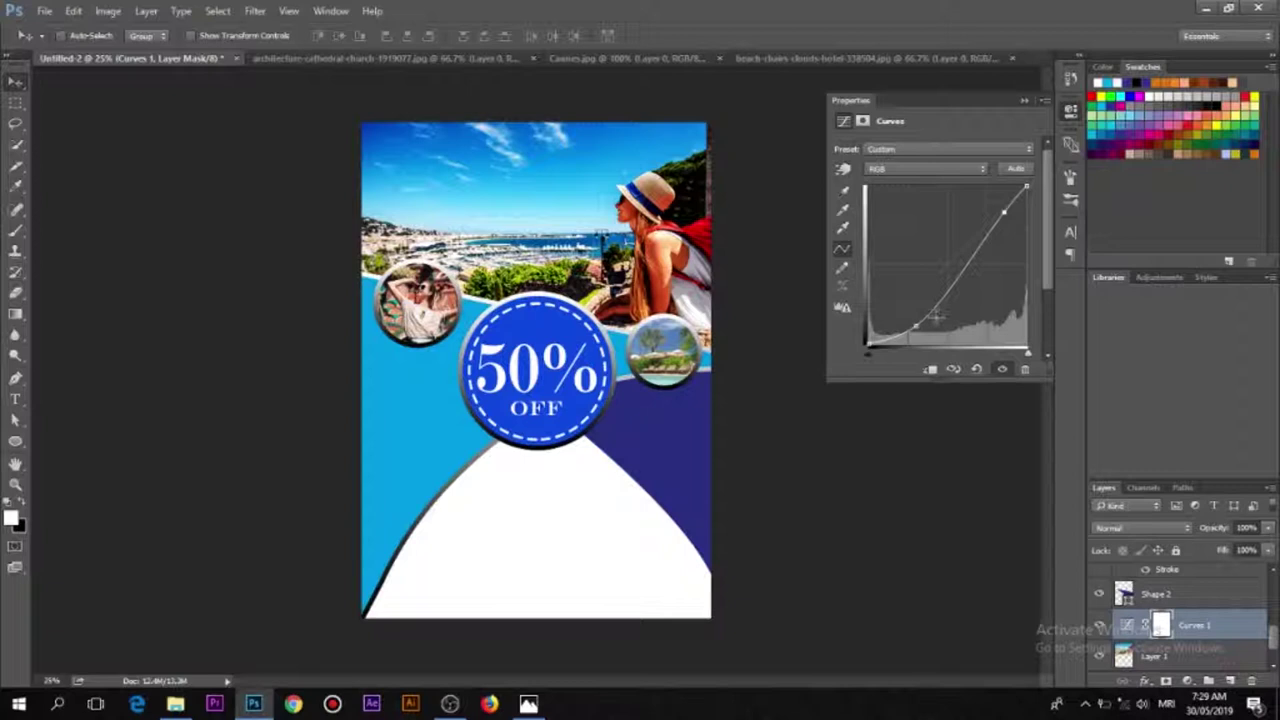
click(1024, 100)
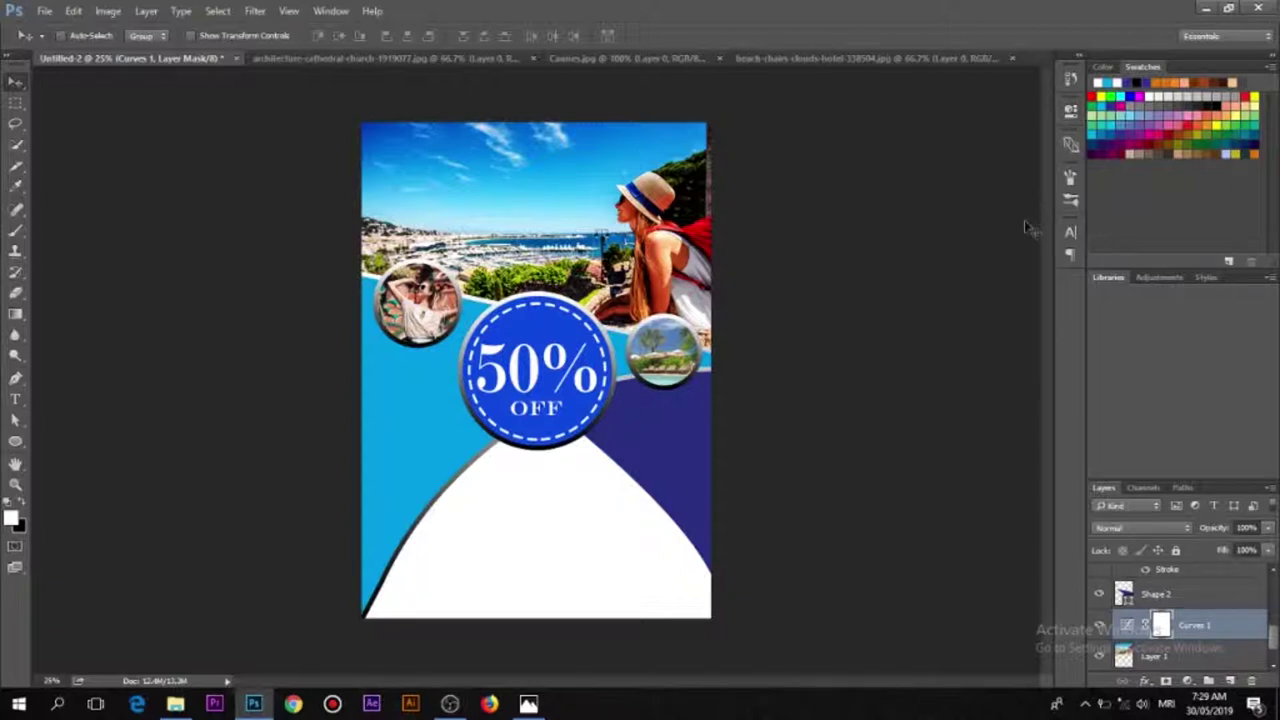
click(1100, 626)
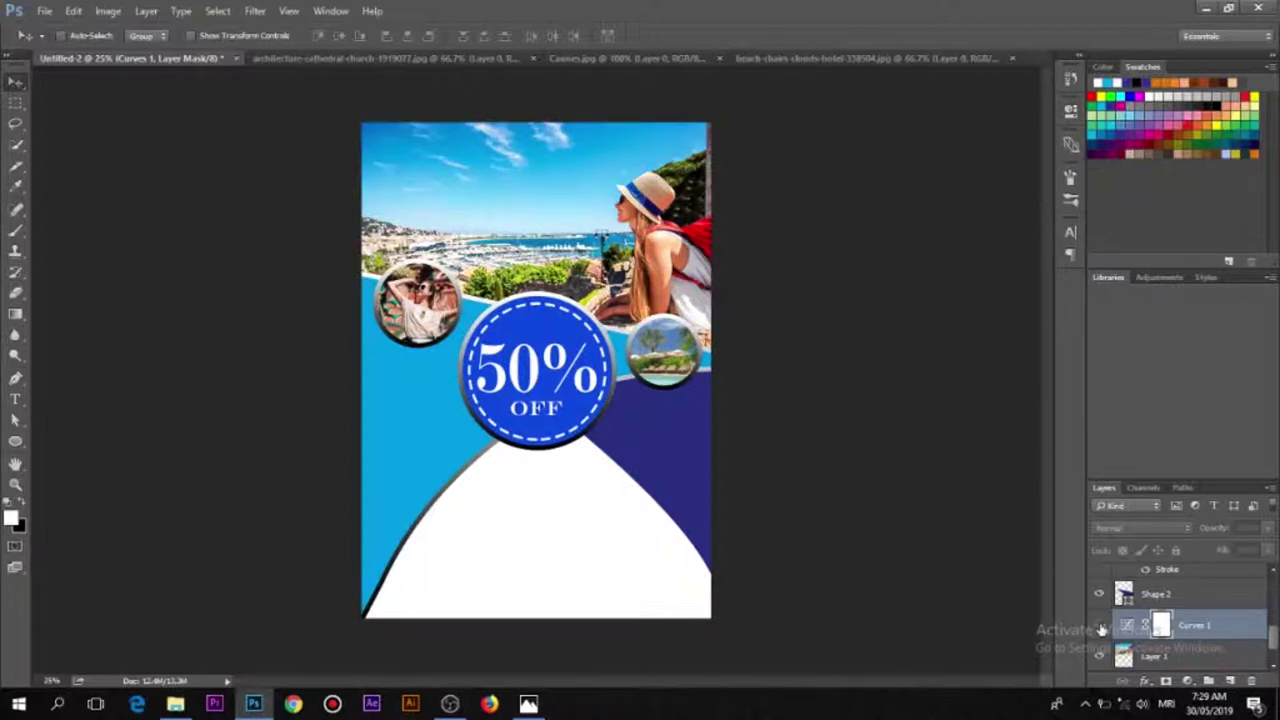
click(1100, 626)
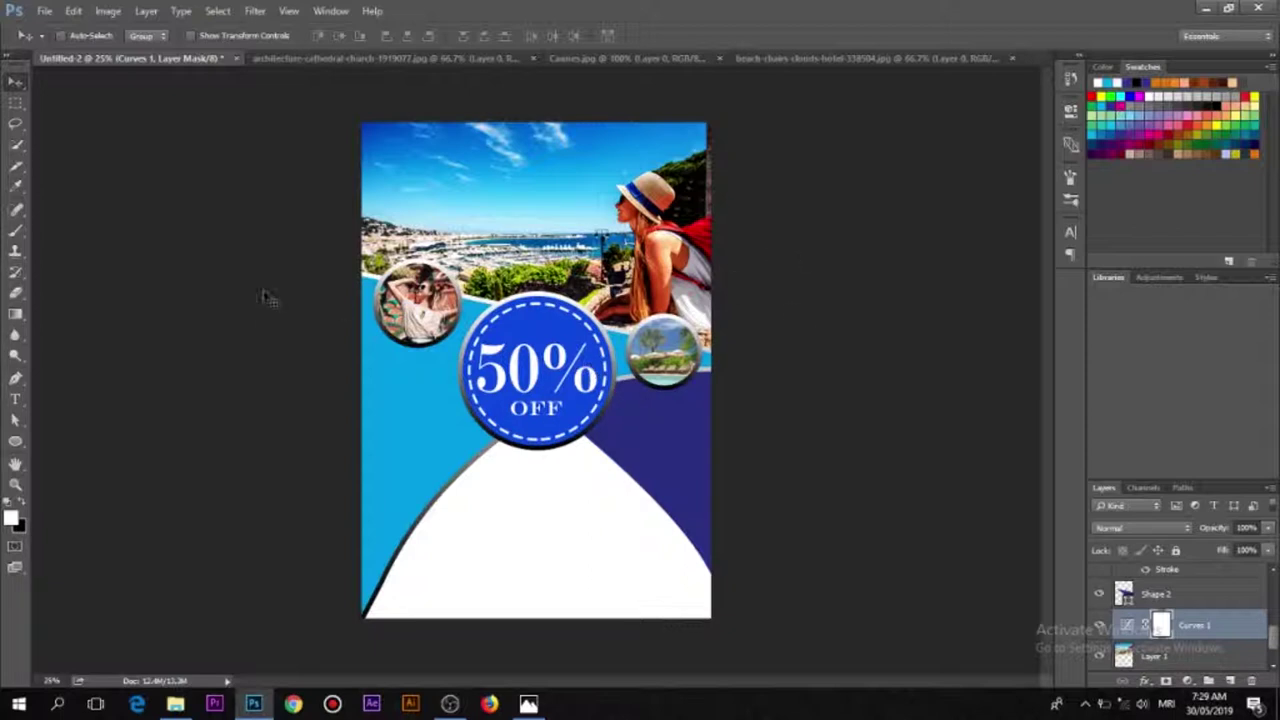
Step: Type the headline 'LOFTY TRAVELS' in the sky and centre it across the top
scroll(1180, 610, up, 5)
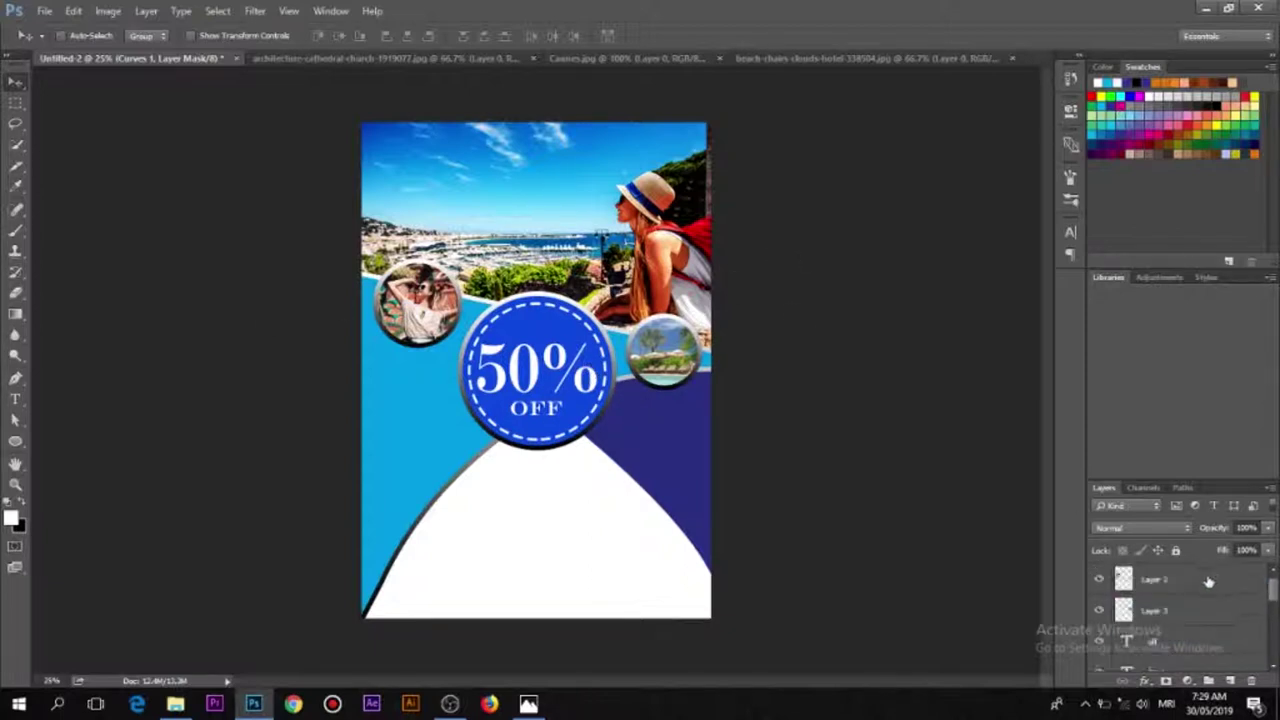
click(1207, 583)
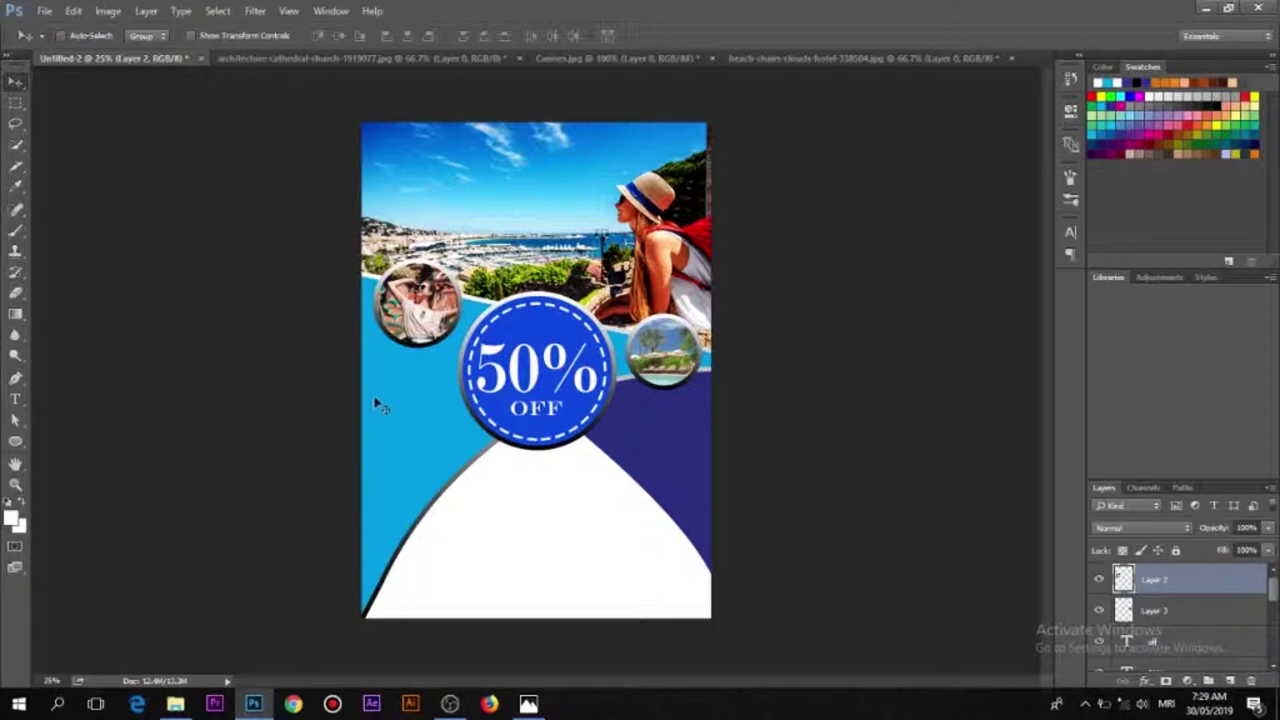
click(16, 399)
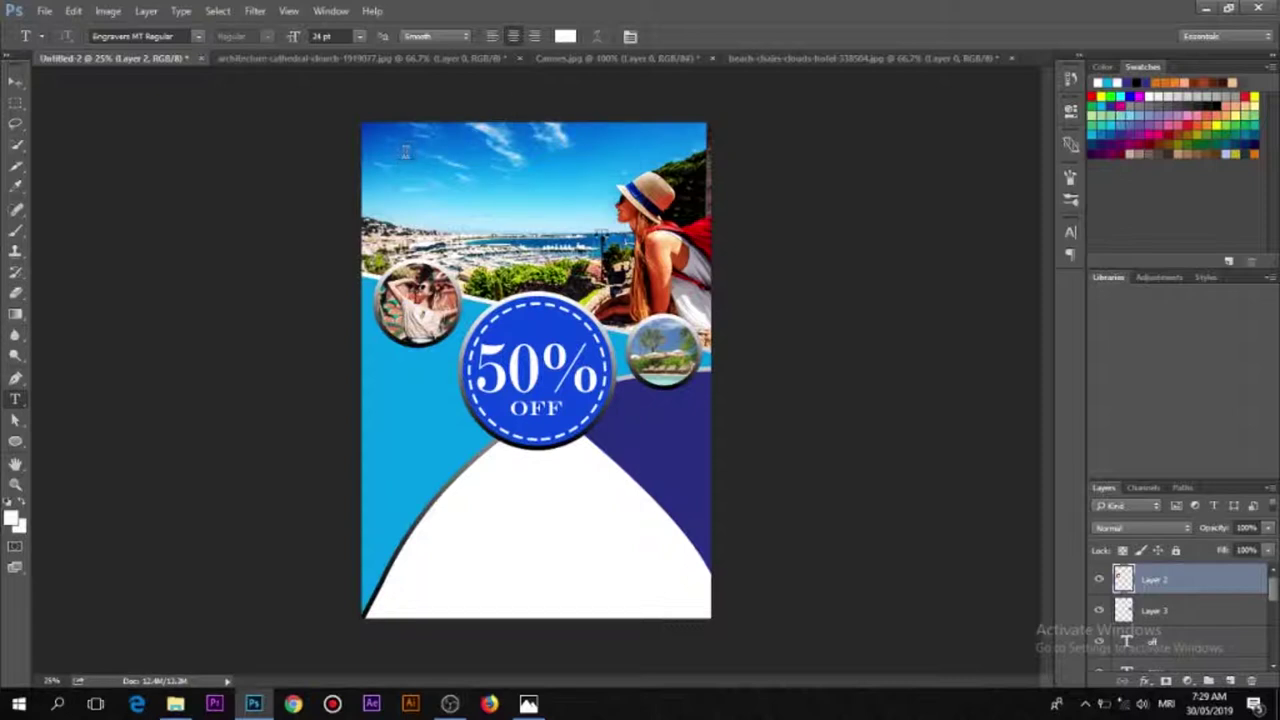
click(404, 153)
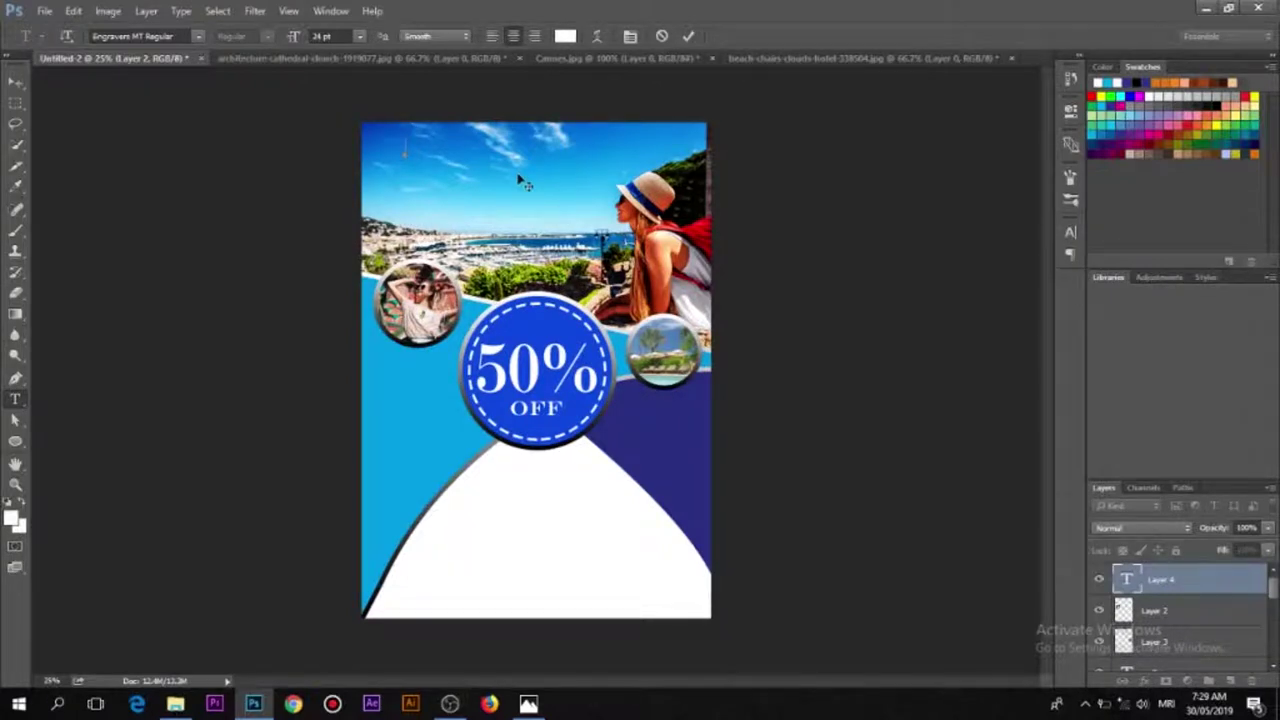
text(LO)
text(FTY)
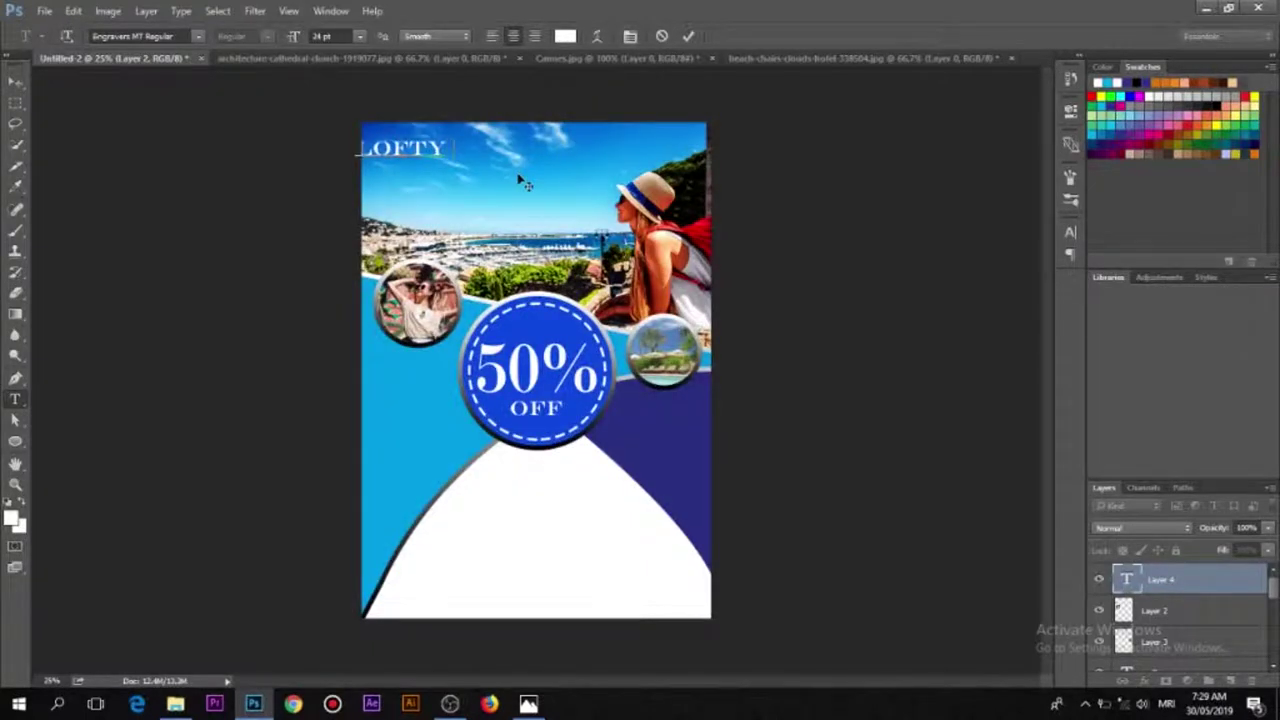
text( TRAV)
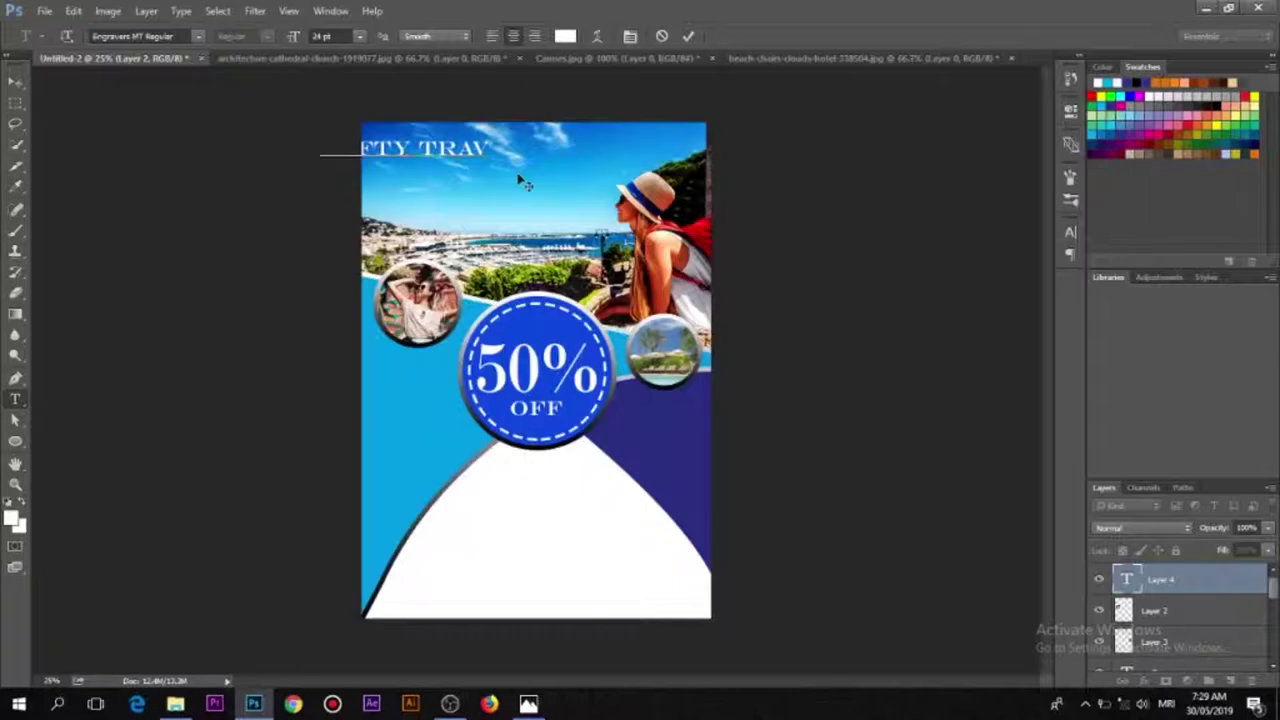
text(ELS)
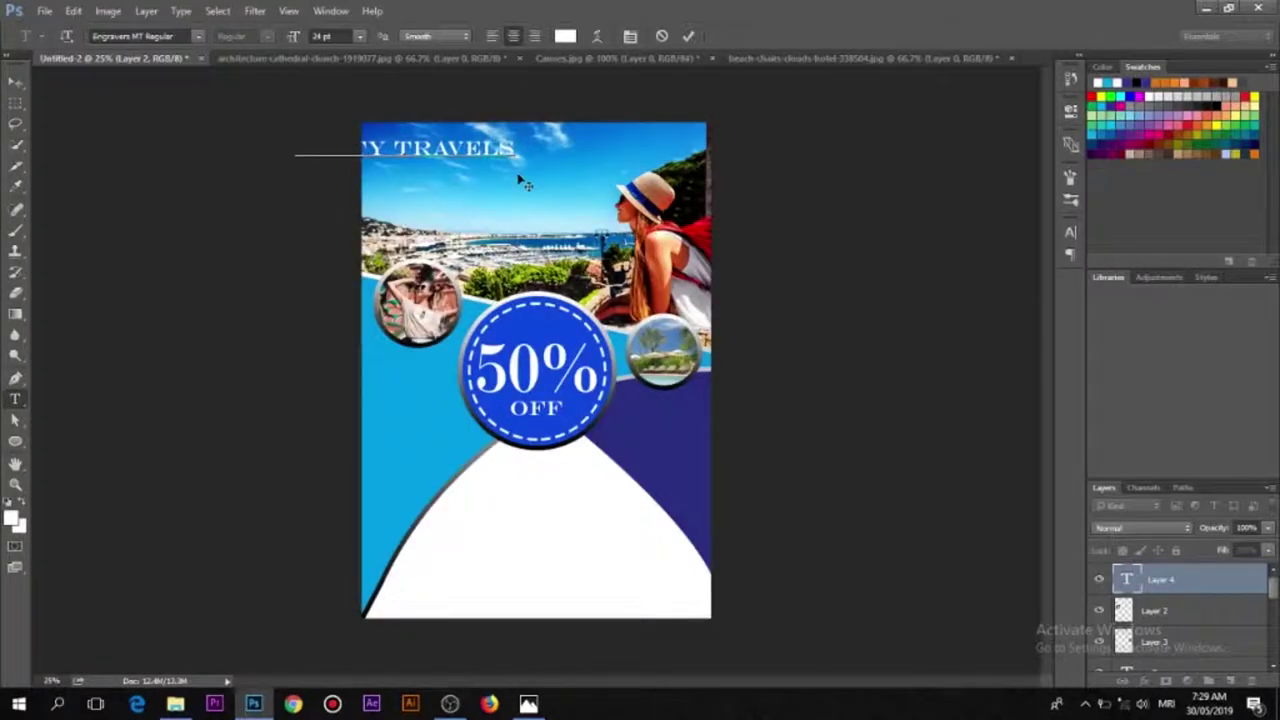
click(688, 36)
click(15, 82)
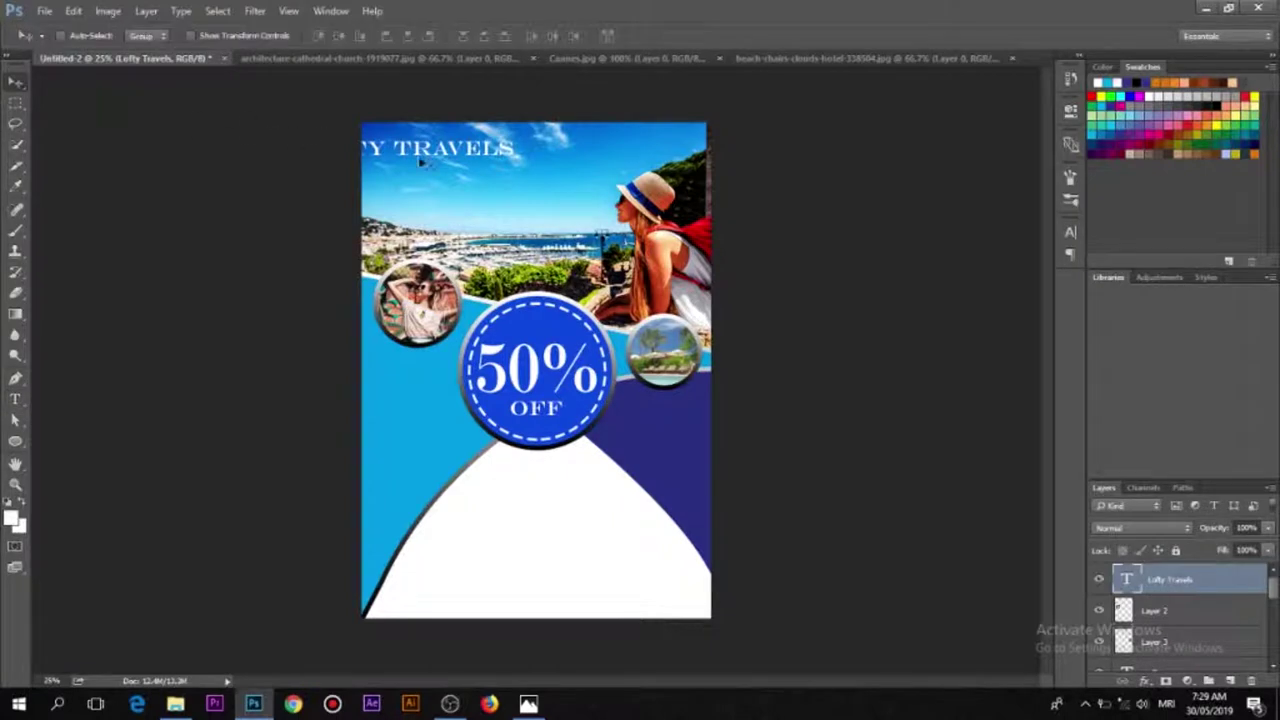
drag(437, 152, 563, 147)
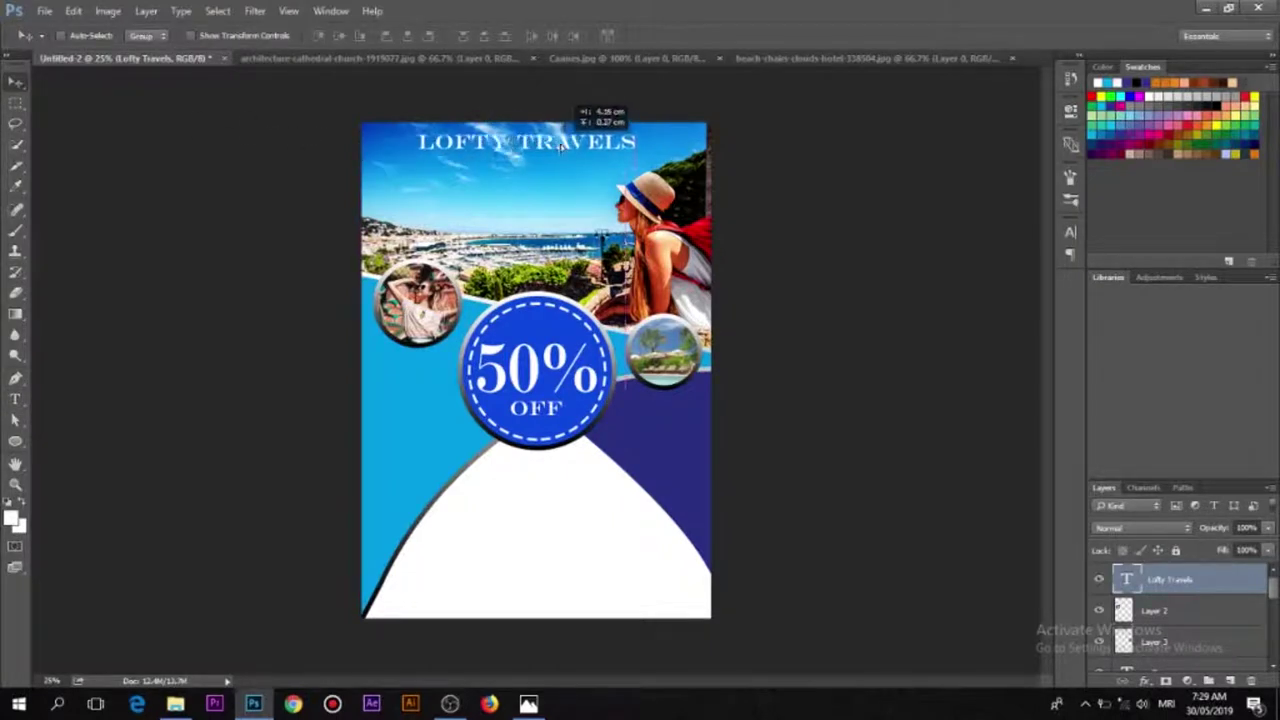
click(1070, 232)
Step: Scroll through the font list, previewing typefaces on the headline until reaching Comic Sans MS Bold
click(997, 244)
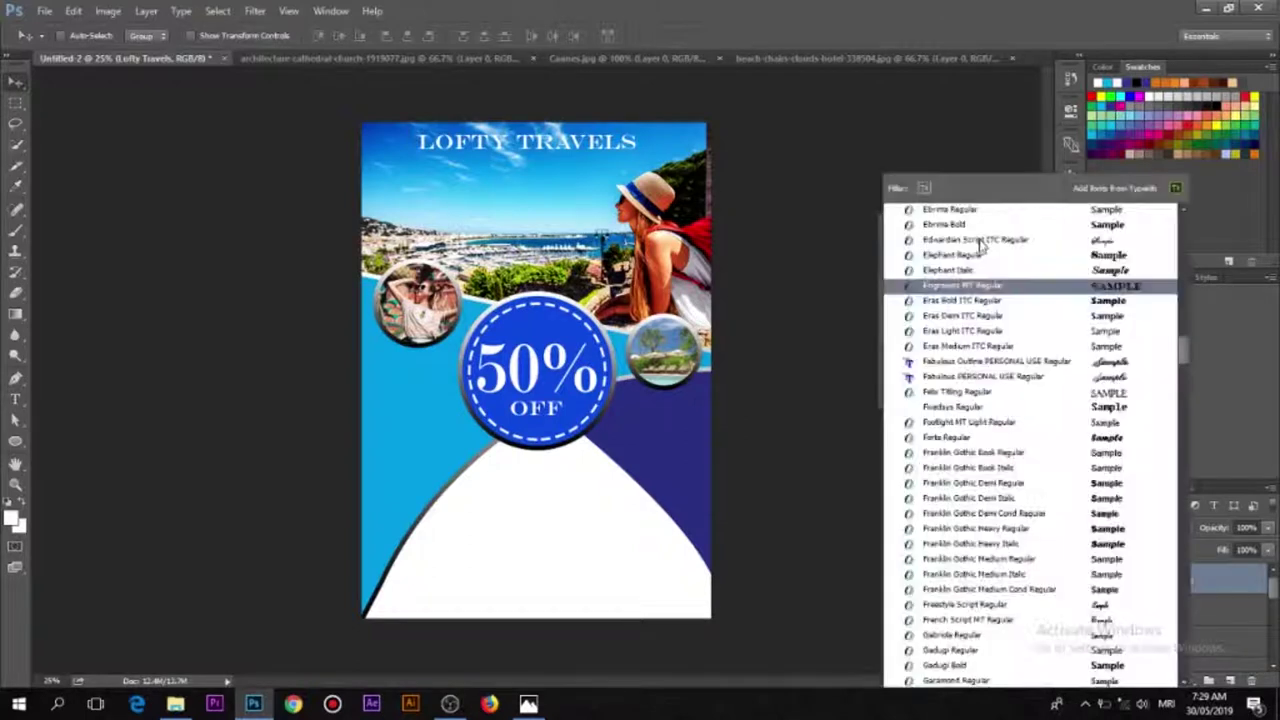
scroll(1058, 262, up, 2)
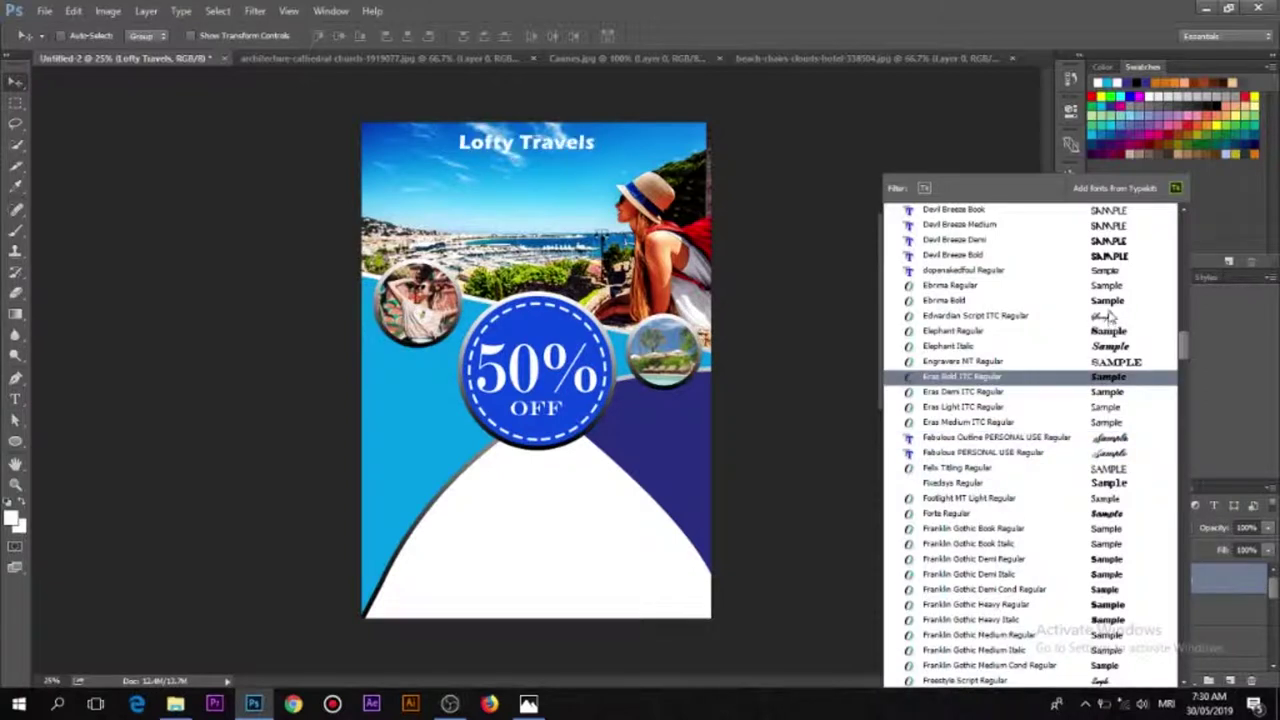
scroll(1106, 310, up, 1)
scroll(1108, 294, up, 1)
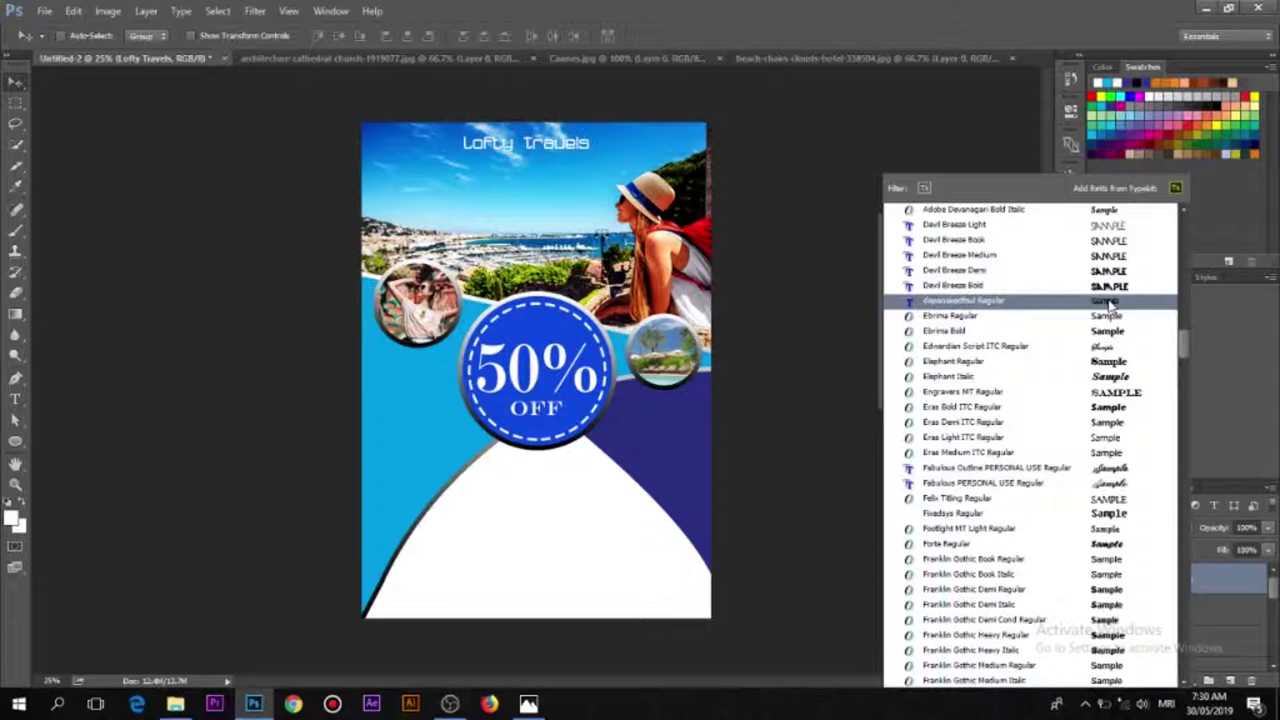
scroll(1106, 303, up, 2)
scroll(1105, 305, up, 2)
scroll(1104, 310, up, 3)
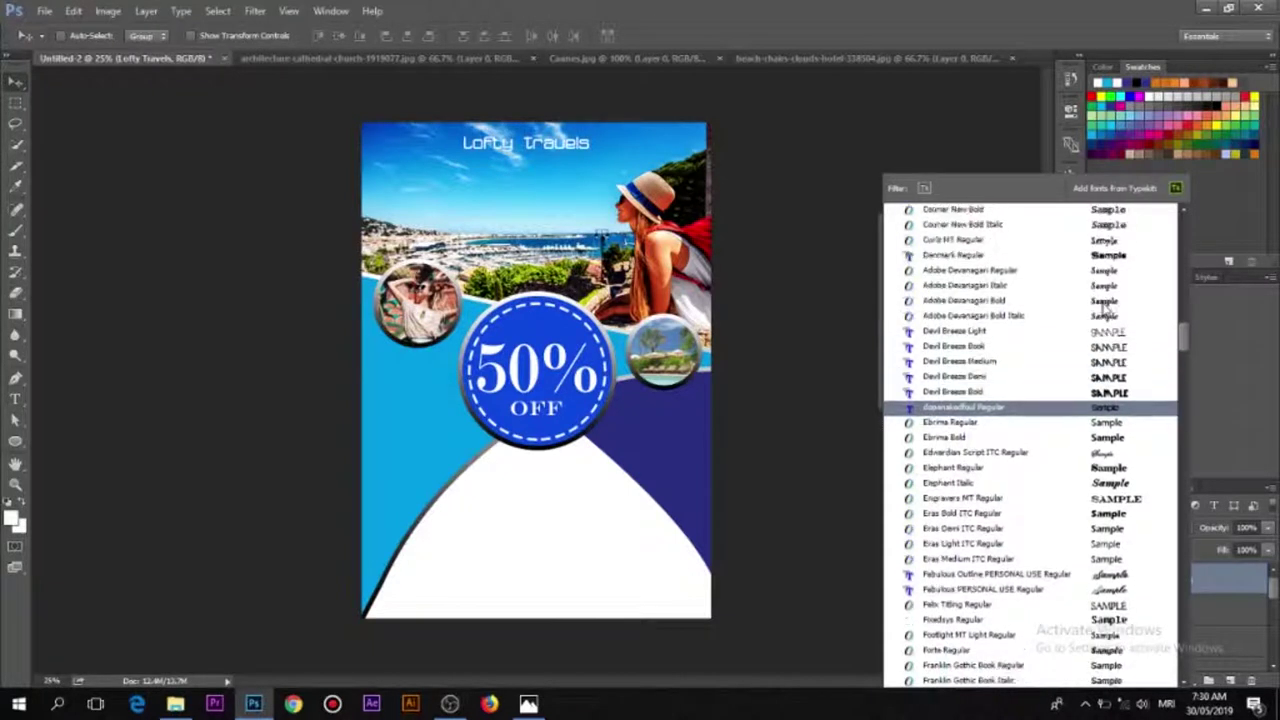
scroll(1104, 306, up, 4)
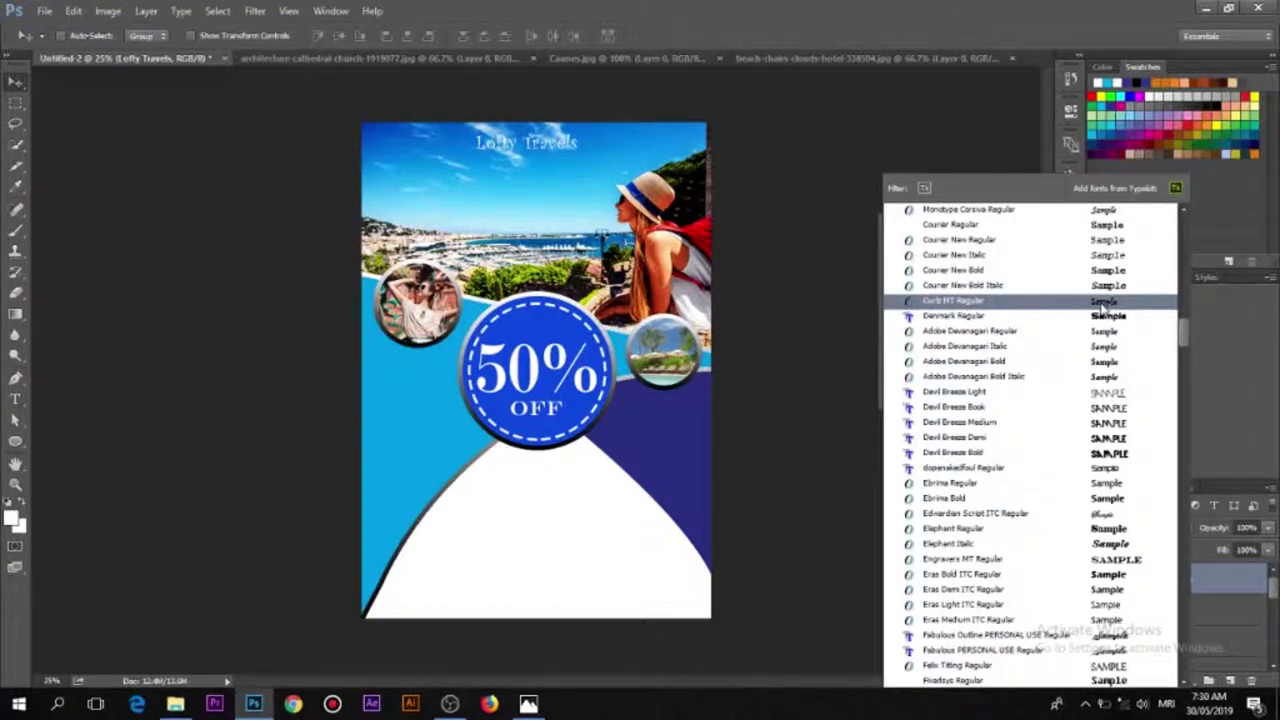
scroll(1103, 305, up, 1)
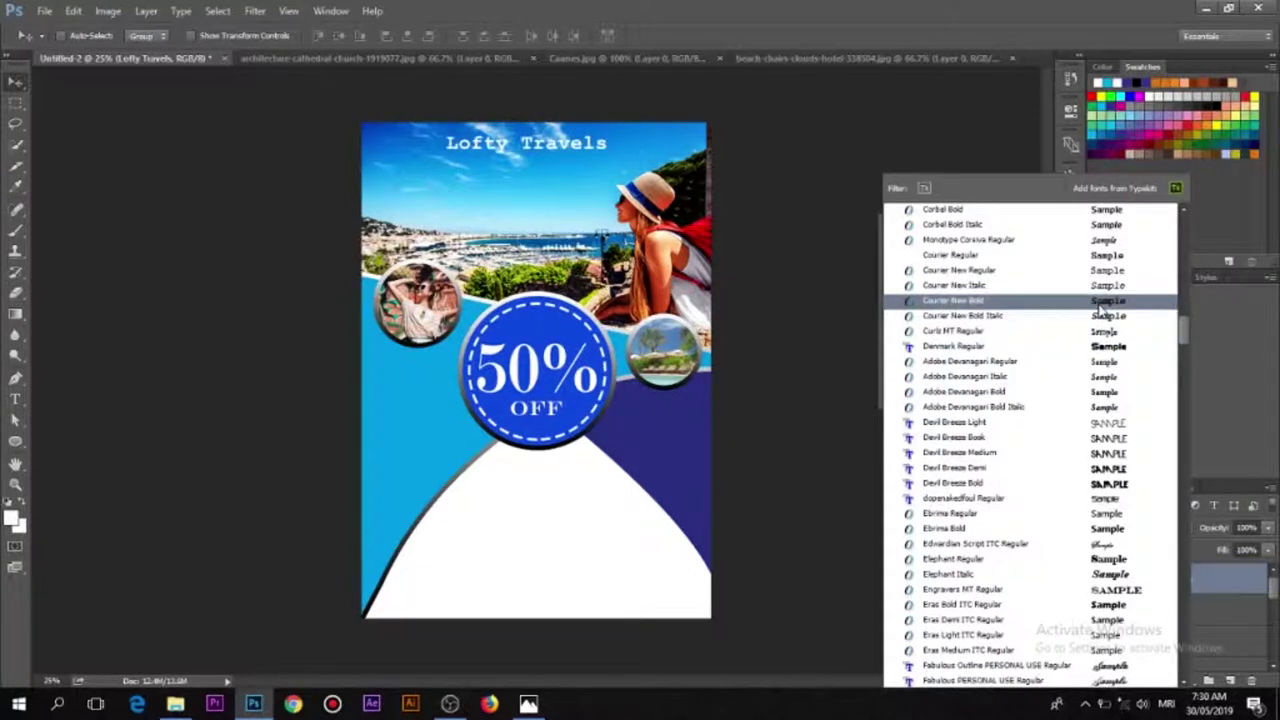
scroll(1101, 310, up, 2)
scroll(1101, 310, up, 1)
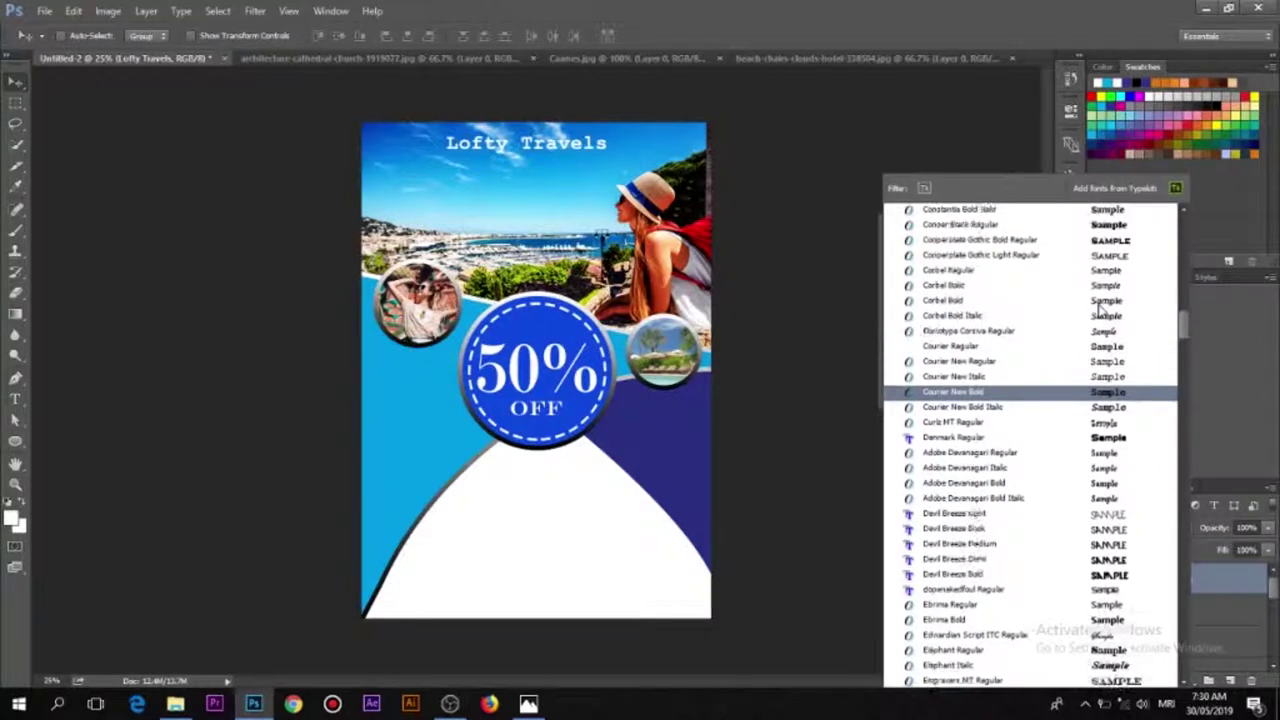
scroll(1101, 310, up, 1)
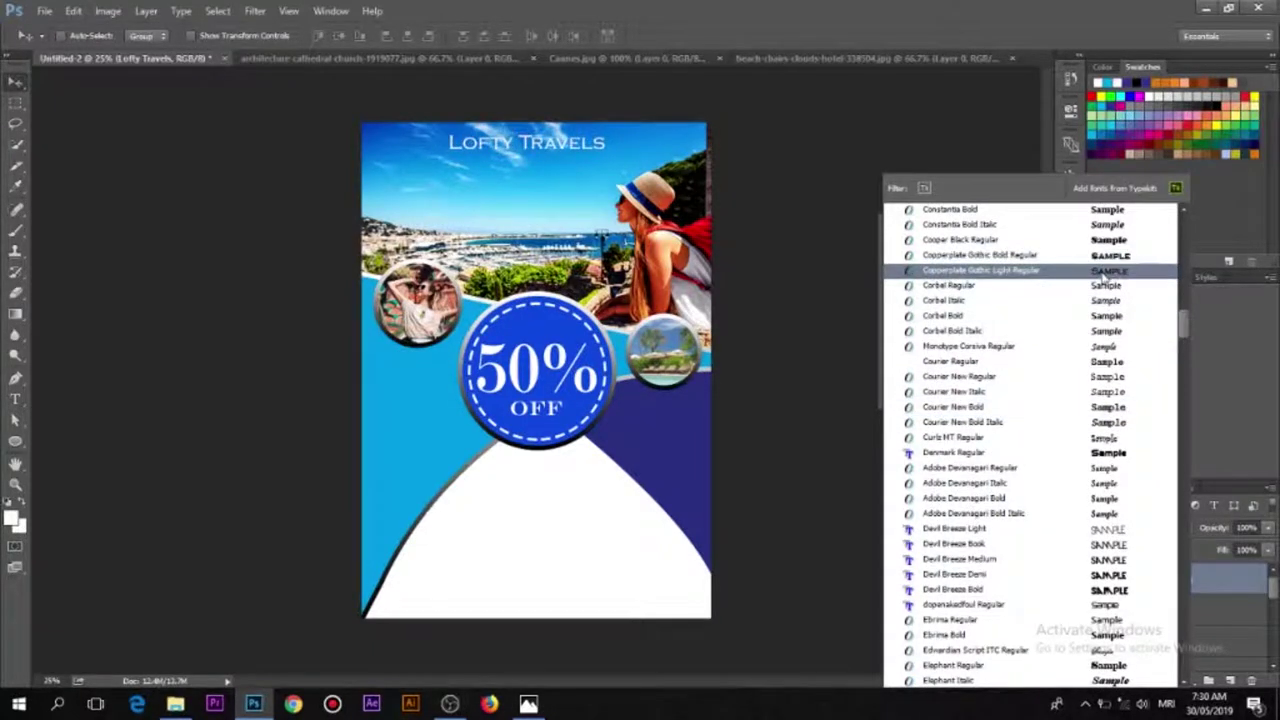
scroll(1103, 272, up, 2)
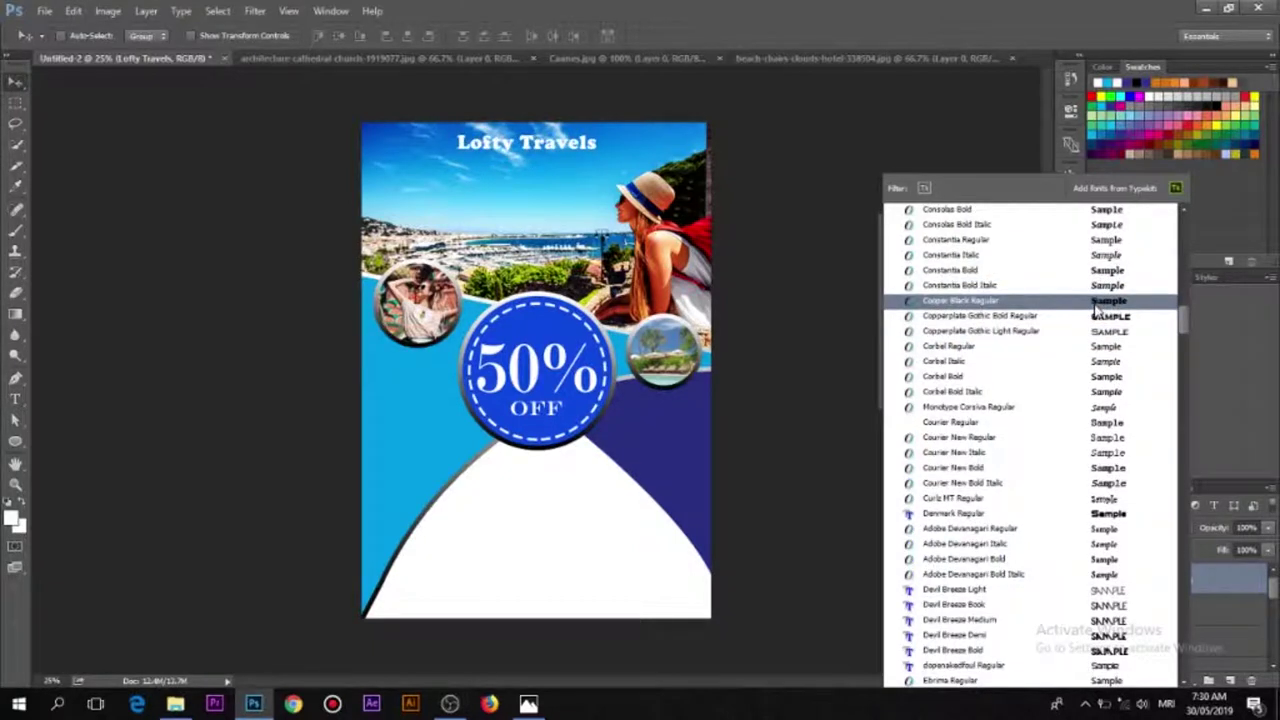
scroll(1097, 310, up, 2)
scroll(1100, 300, up, 2)
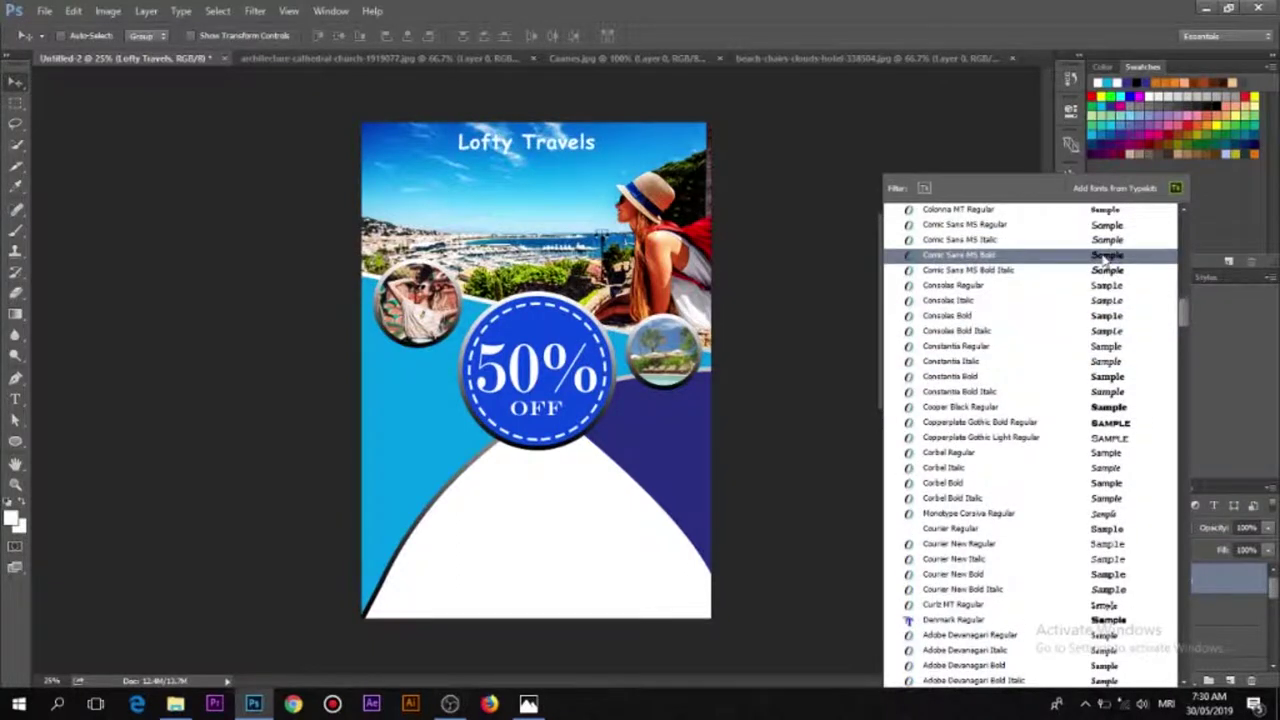
scroll(1105, 258, up, 1)
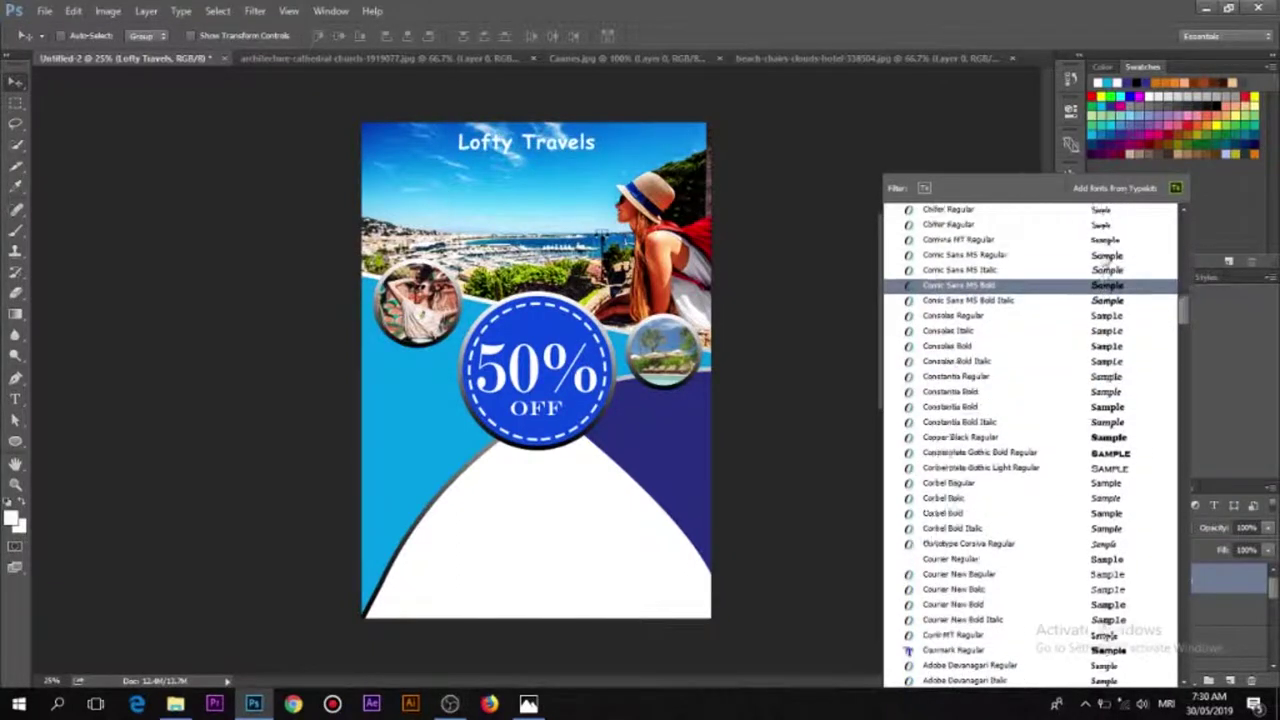
scroll(1105, 260, up, 2)
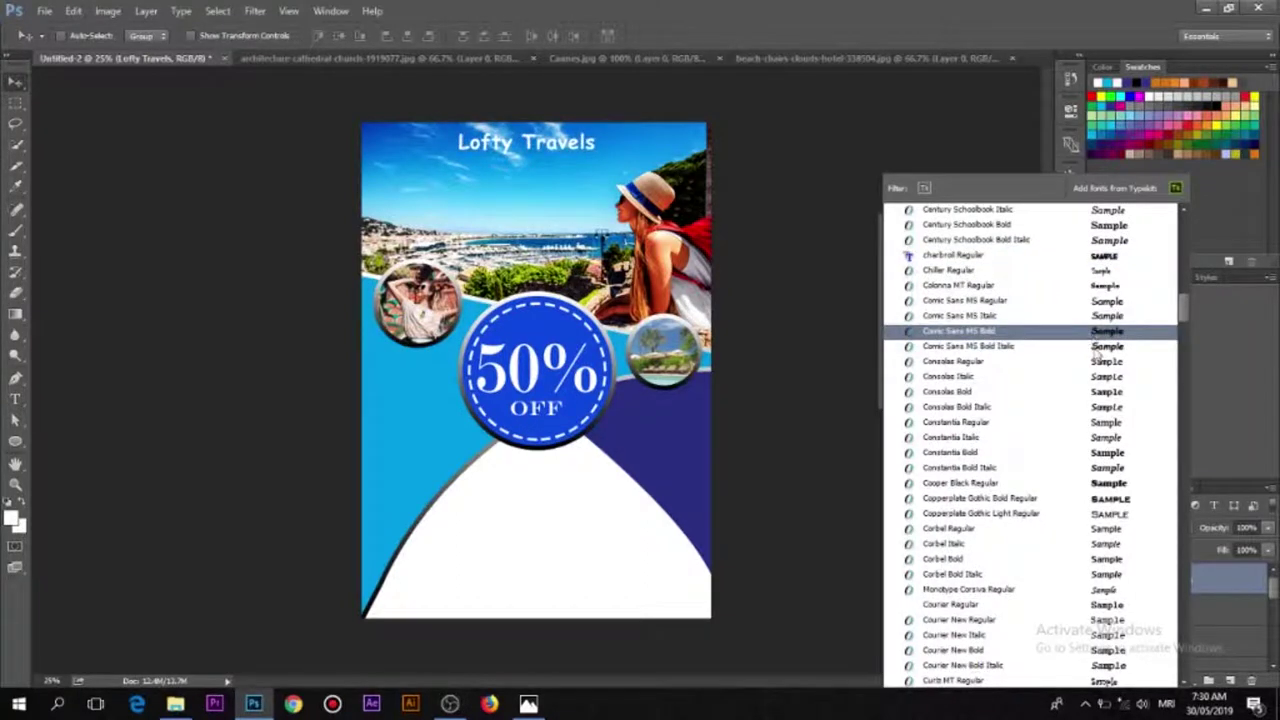
Step: Apply Comic Sans MS Bold Italic to the title, scale it up, and nudge it slightly lower
click(1095, 350)
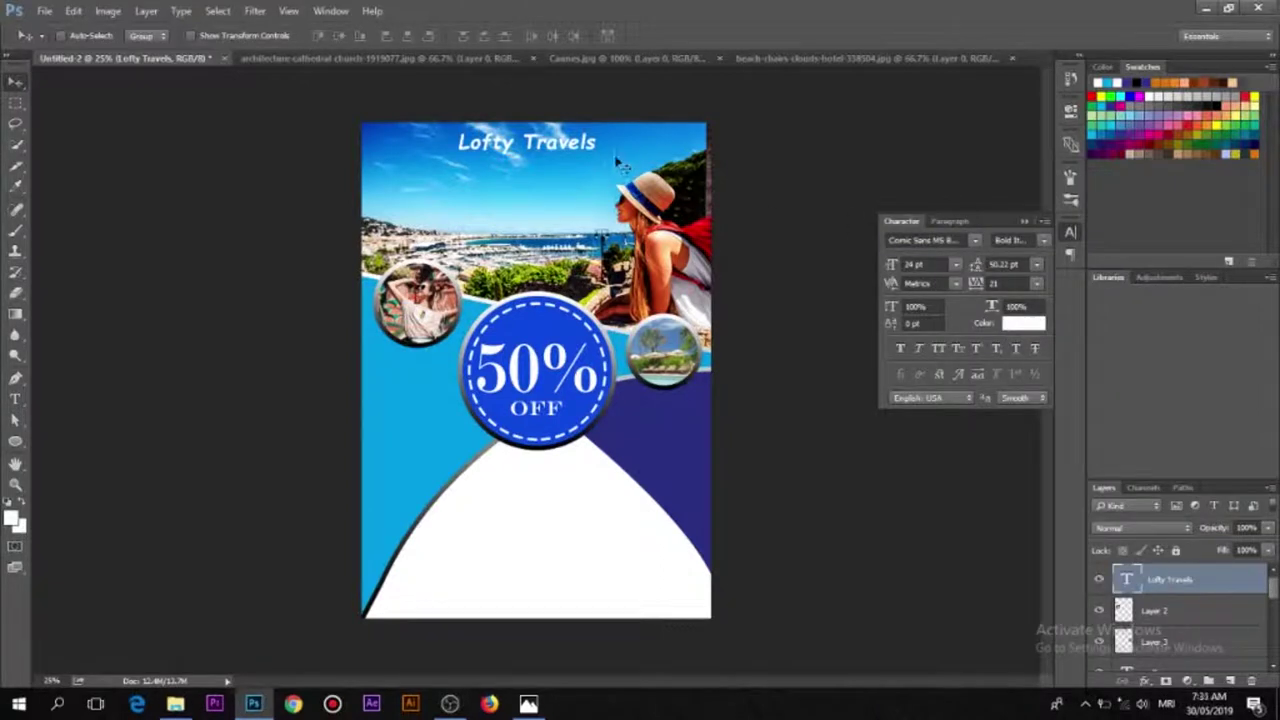
key(ctrl+t)
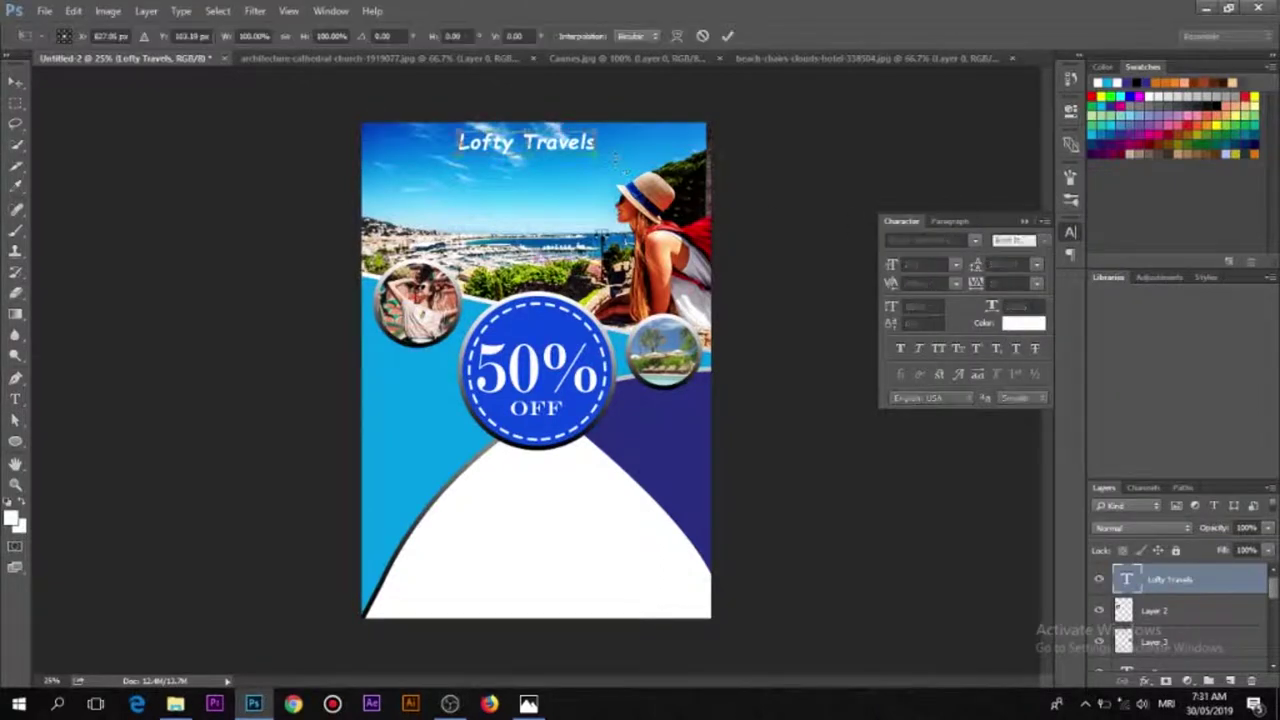
drag(596, 147, 651, 160)
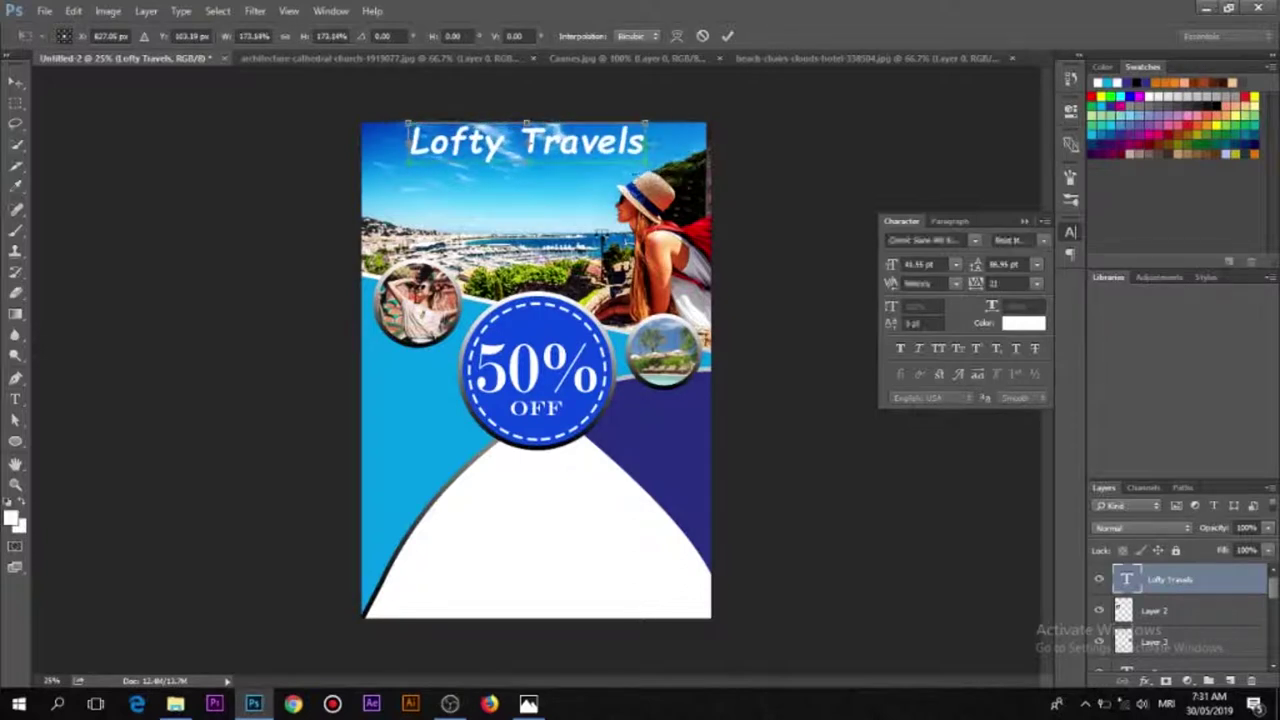
click(728, 36)
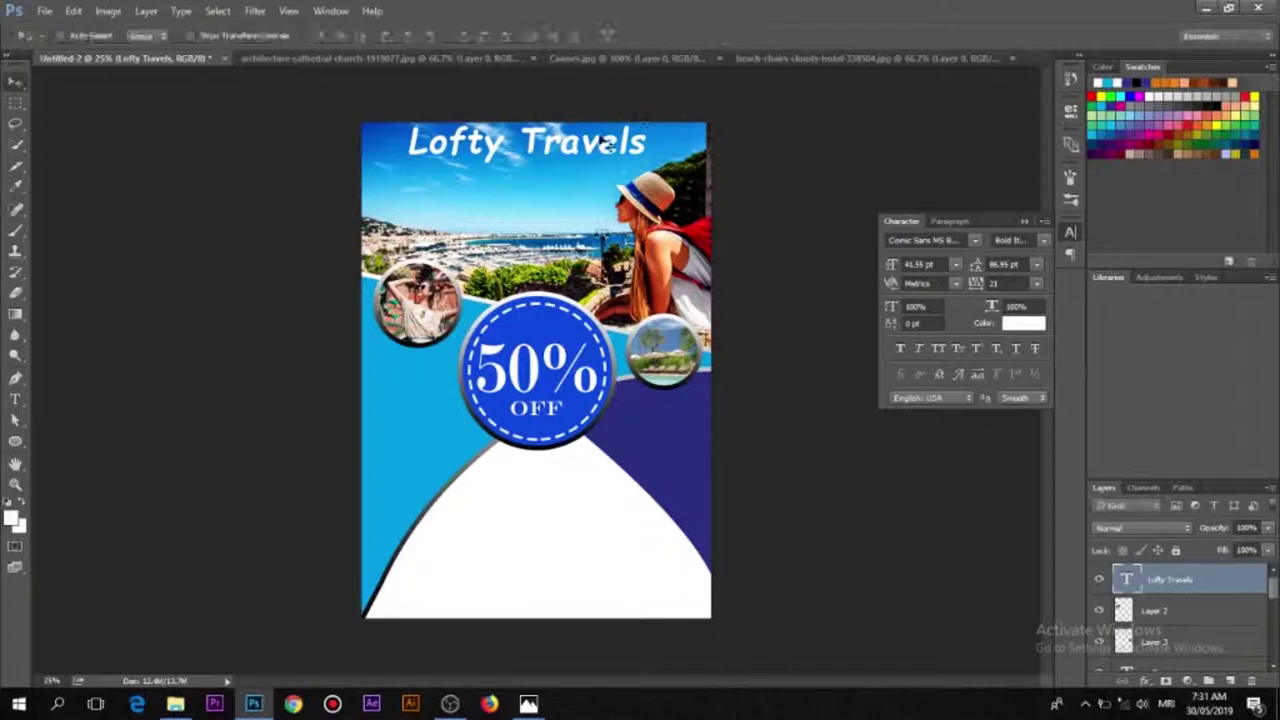
drag(600, 145, 601, 153)
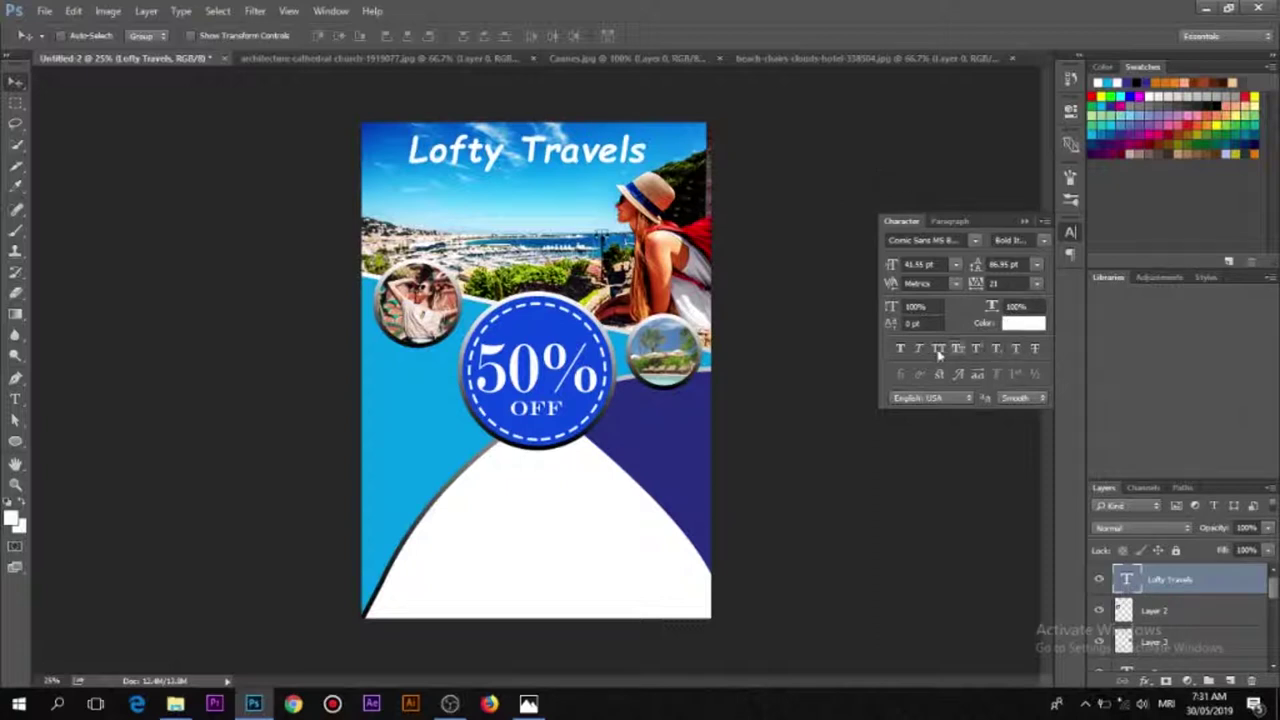
click(1024, 222)
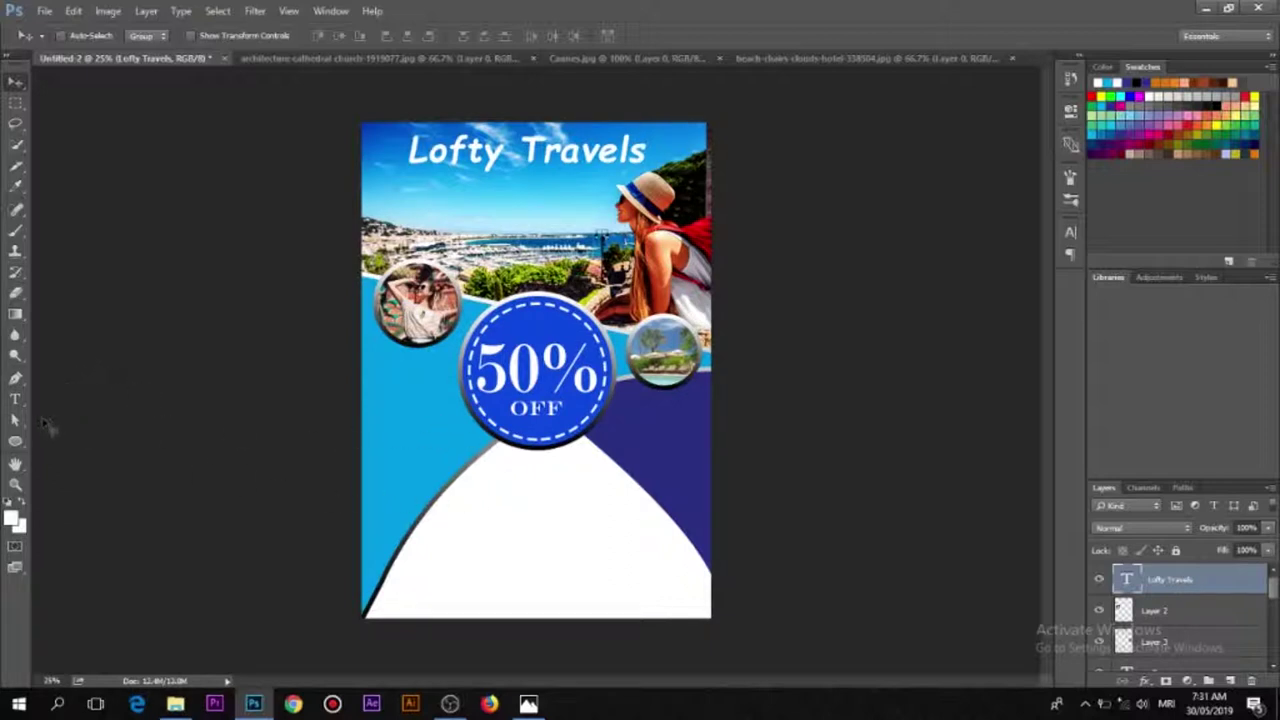
Step: Draw a thin white rectangle bar under the title, then move it down beside the badge
drag(15, 441, 50, 447)
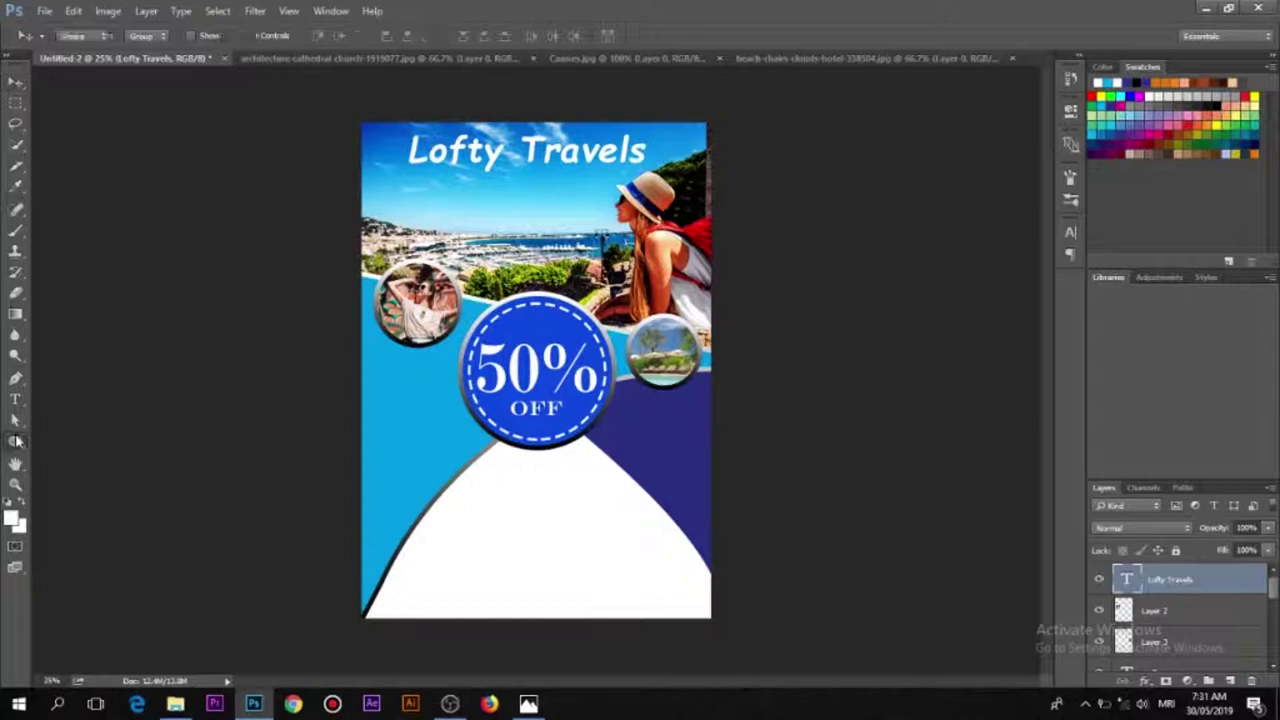
click(80, 440)
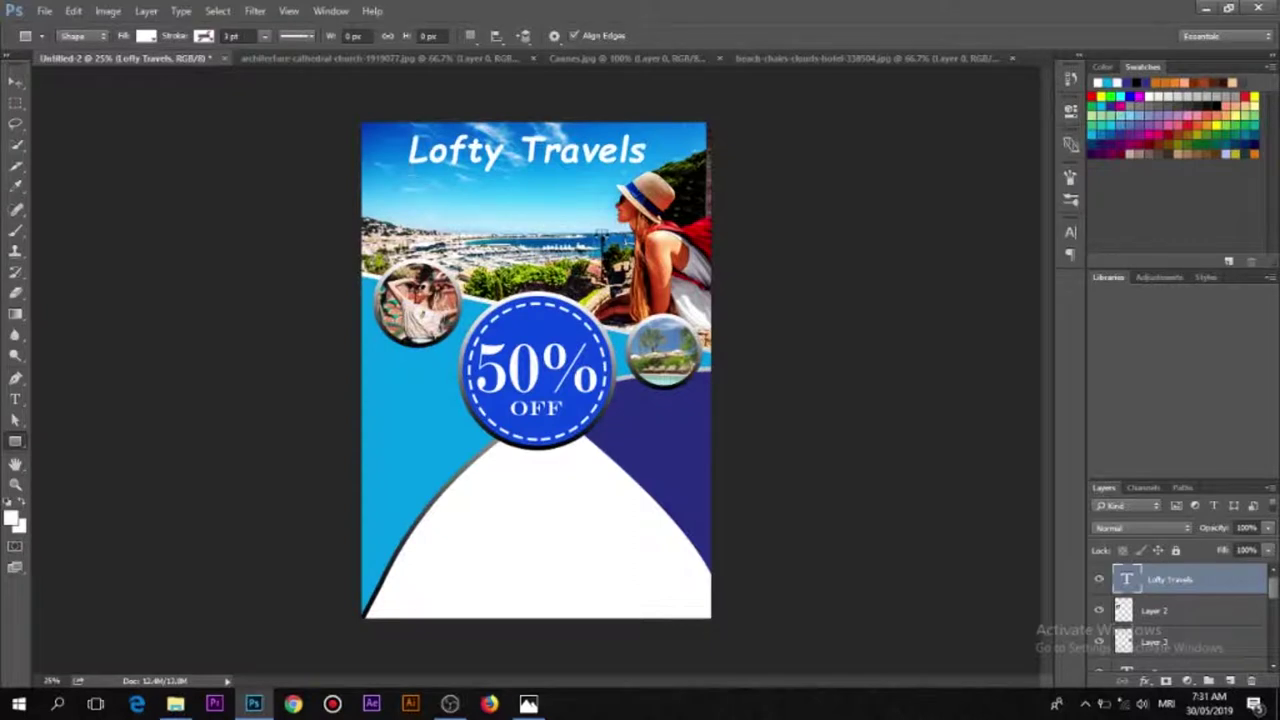
drag(415, 177, 655, 177)
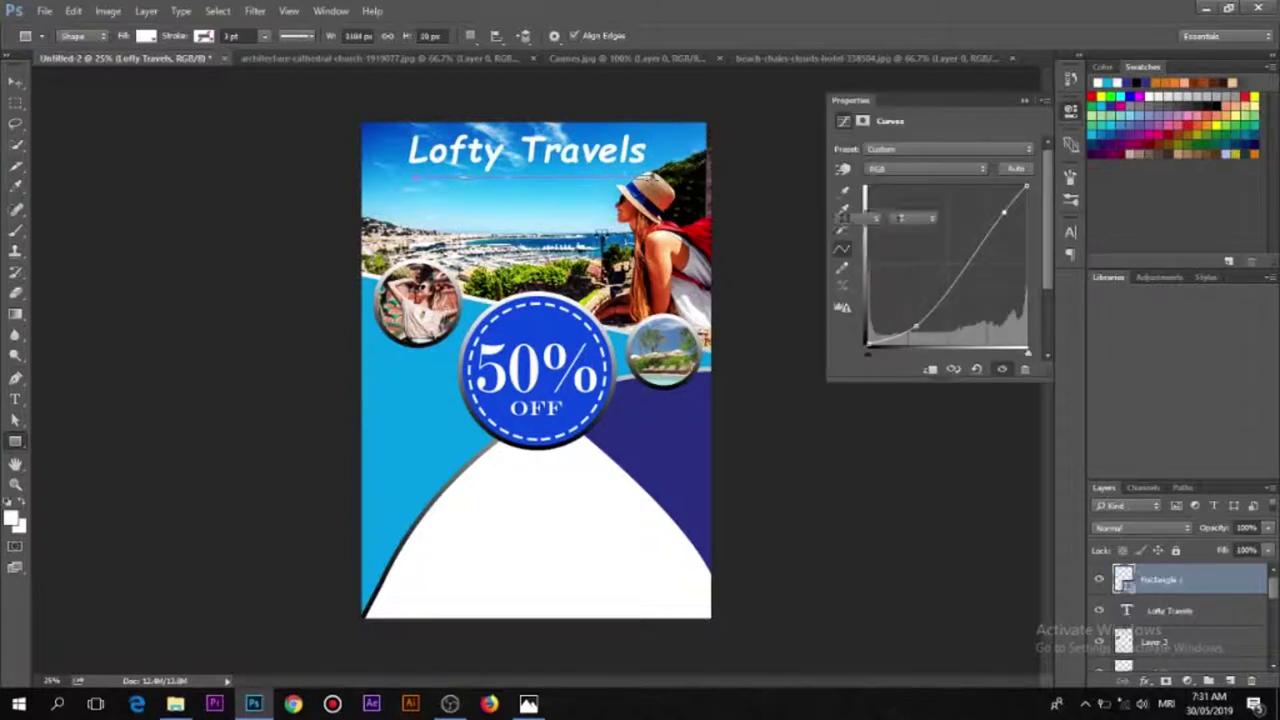
click(1024, 101)
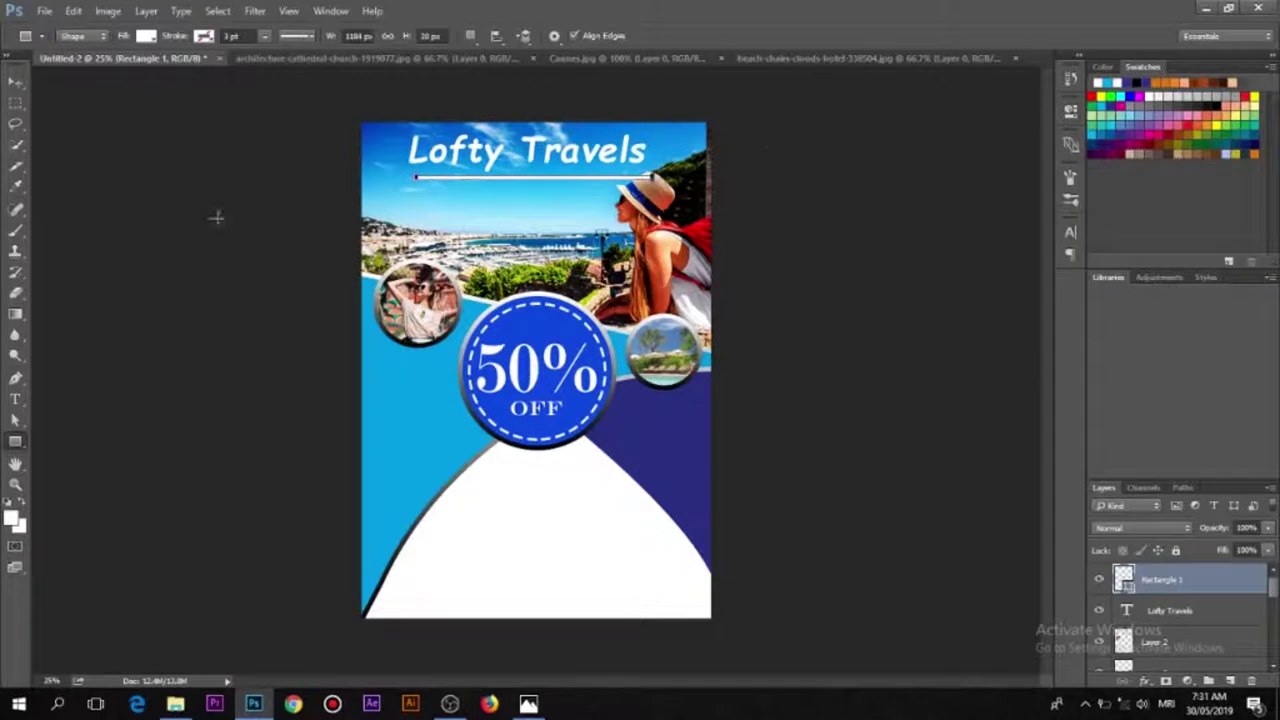
click(14, 84)
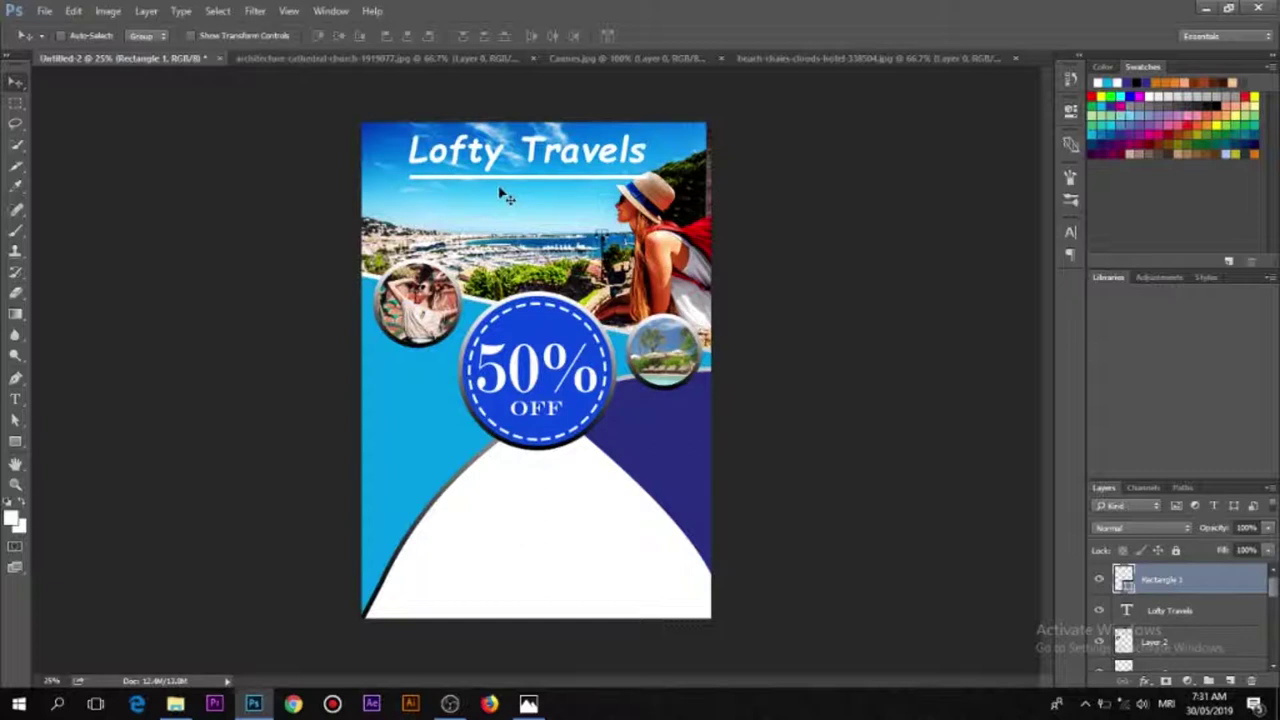
key(Up)
key(Up)
key(Up)
key(Up)
key(Up)
key(Up)
key(Up)
key(Up)
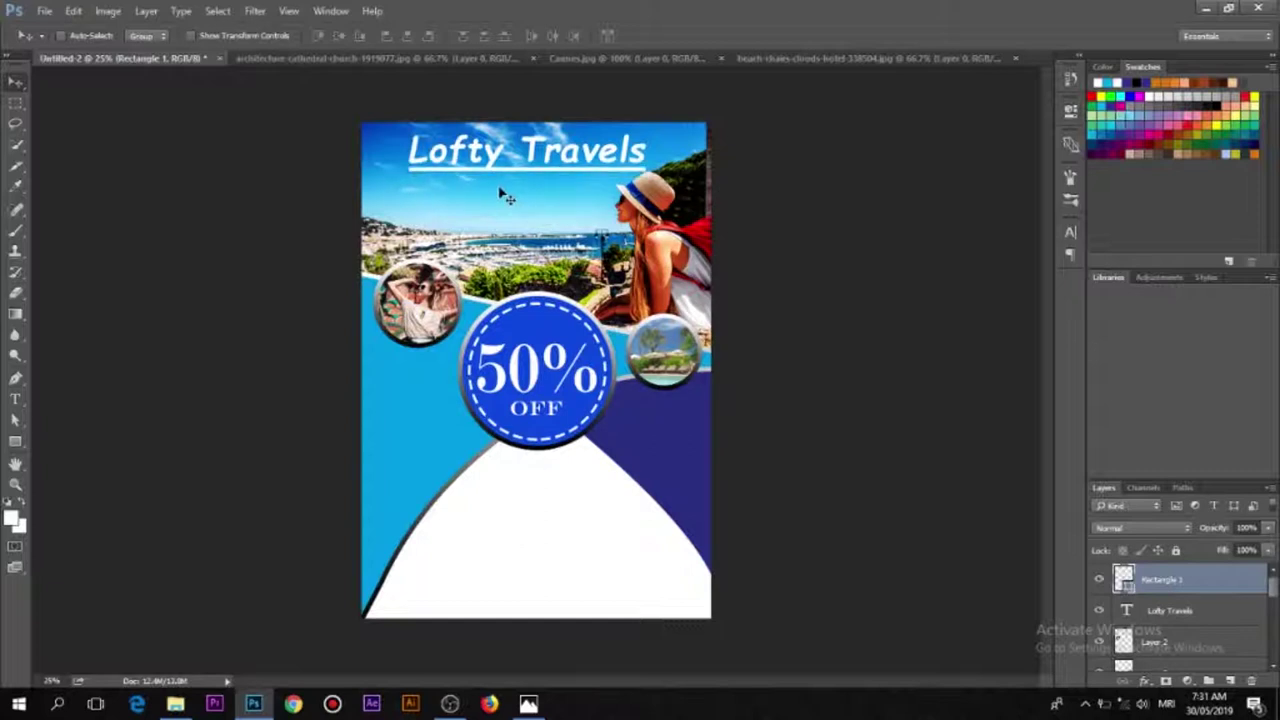
key(Up)
key(Up)
mouse_move(528, 177)
mouse_down()
mouse_move(519, 392)
mouse_move(528, 340)
mouse_move(545, 424)
mouse_move(537, 480)
mouse_move(437, 458)
mouse_up()
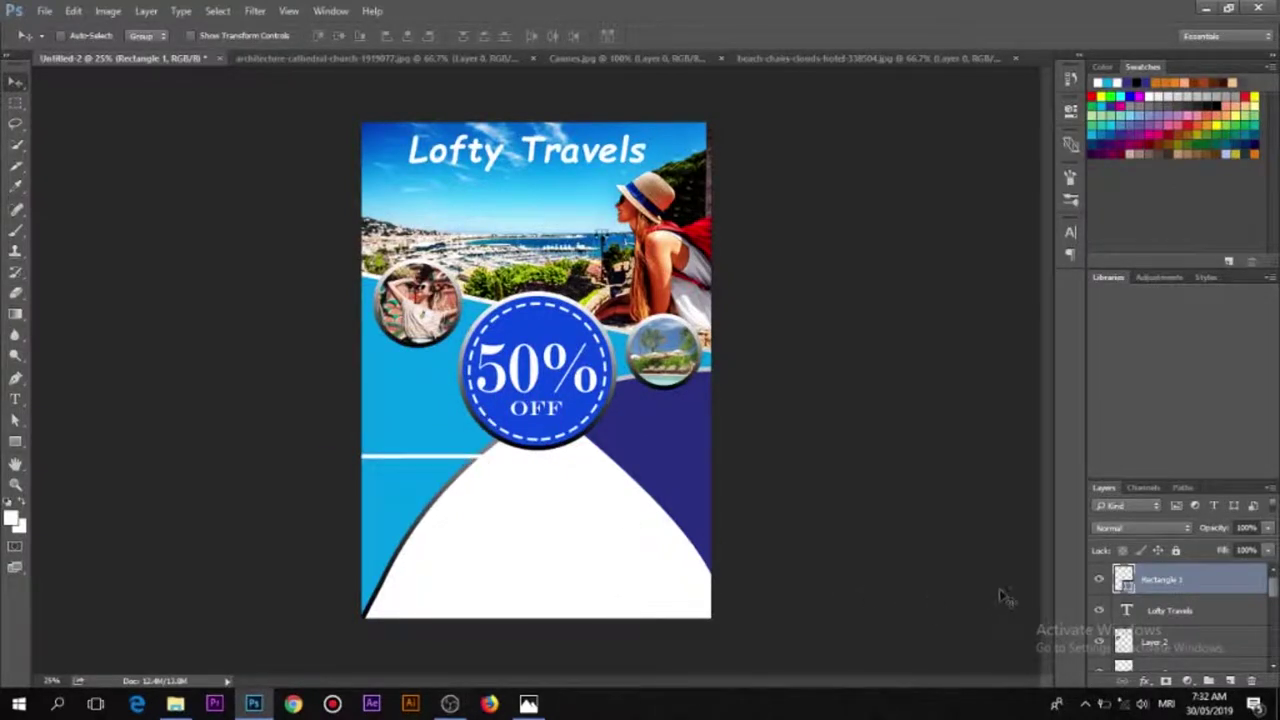
Step: Hide the white bar and start a text layer below the badge in light blue #019de4
click(1100, 585)
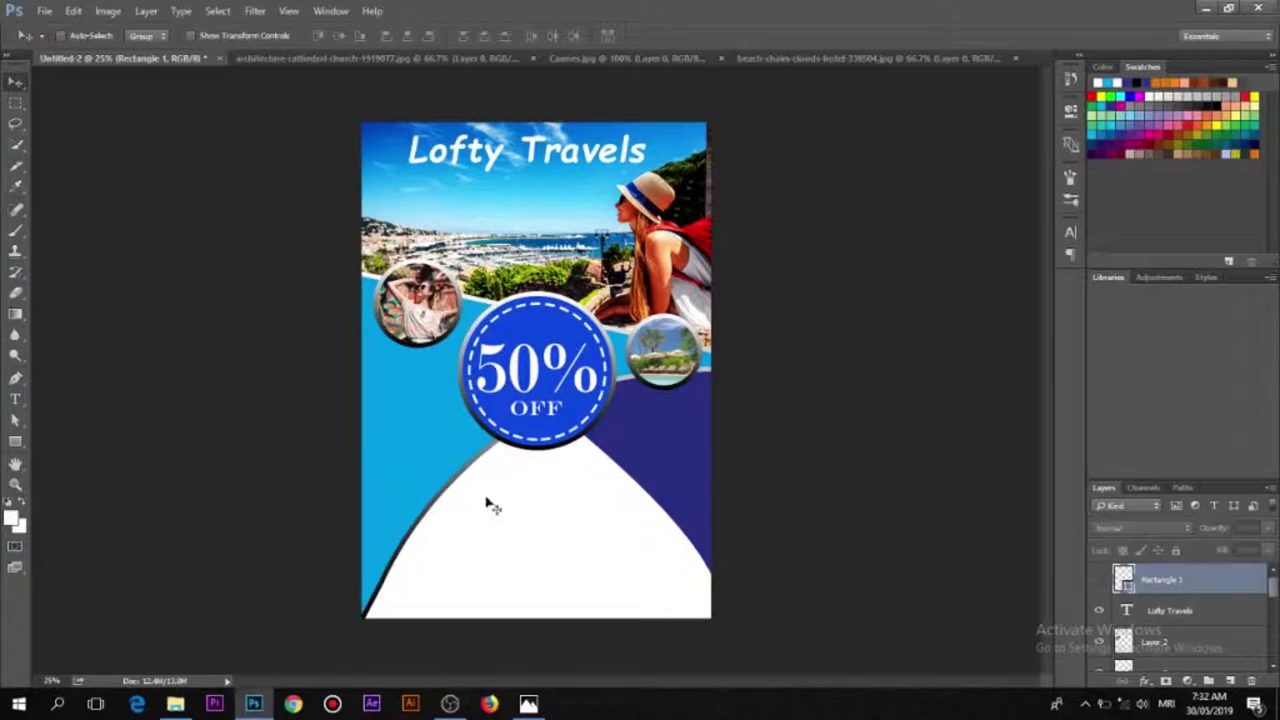
click(15, 398)
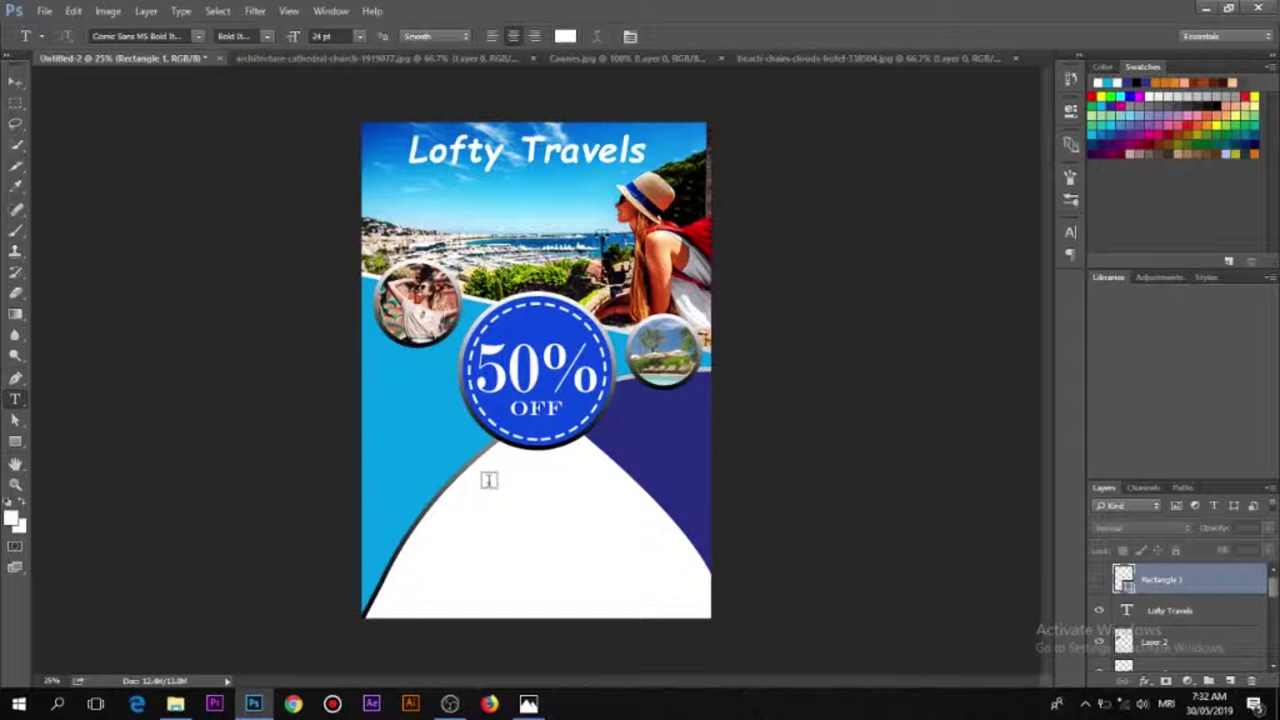
click(489, 481)
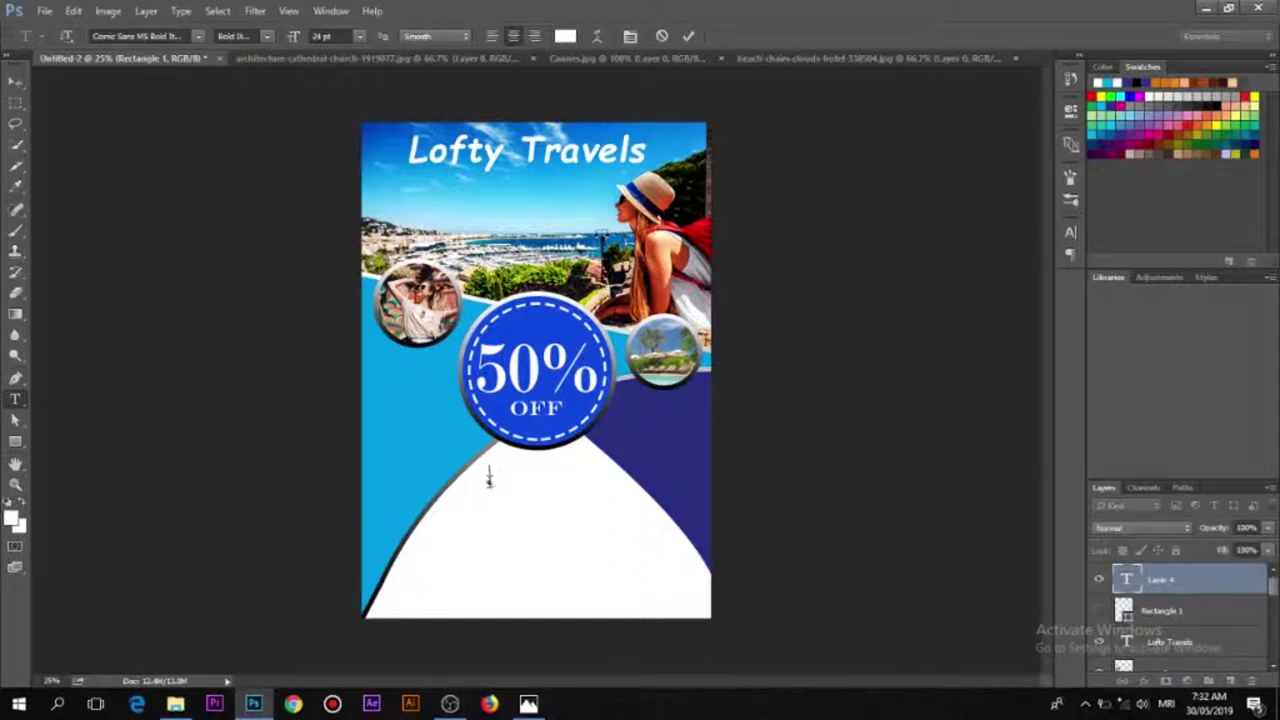
click(565, 36)
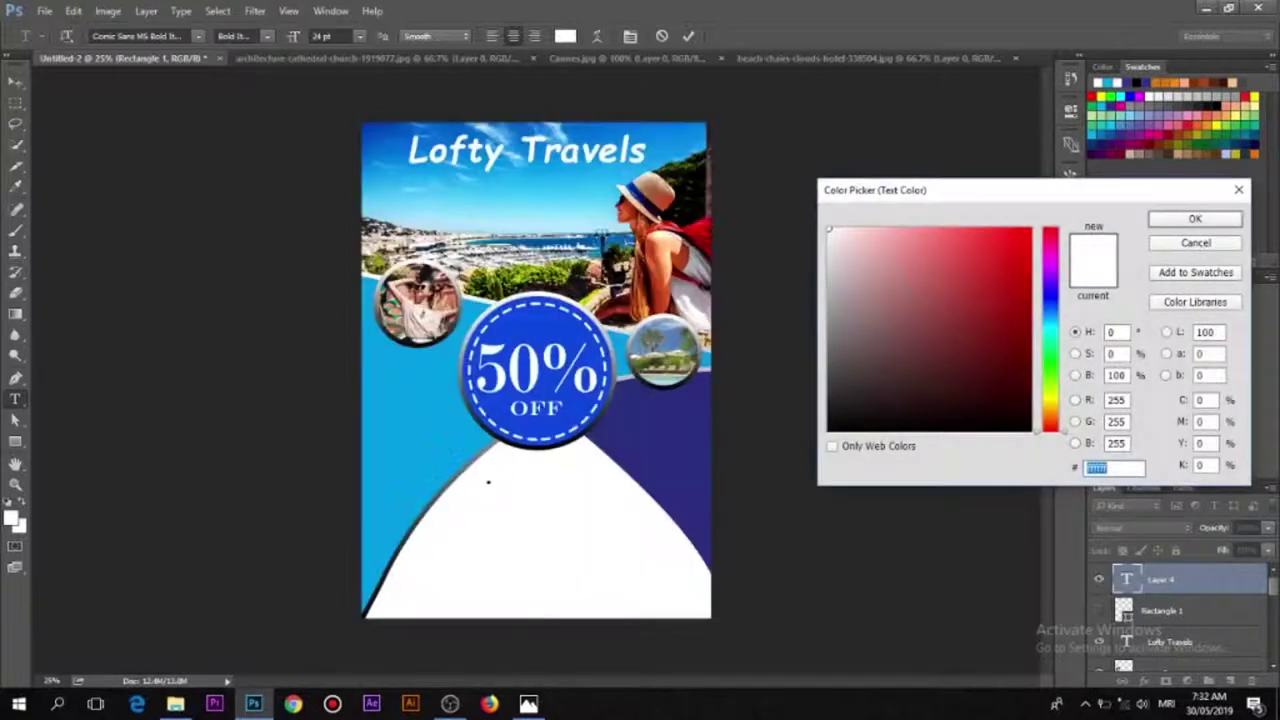
click(1052, 297)
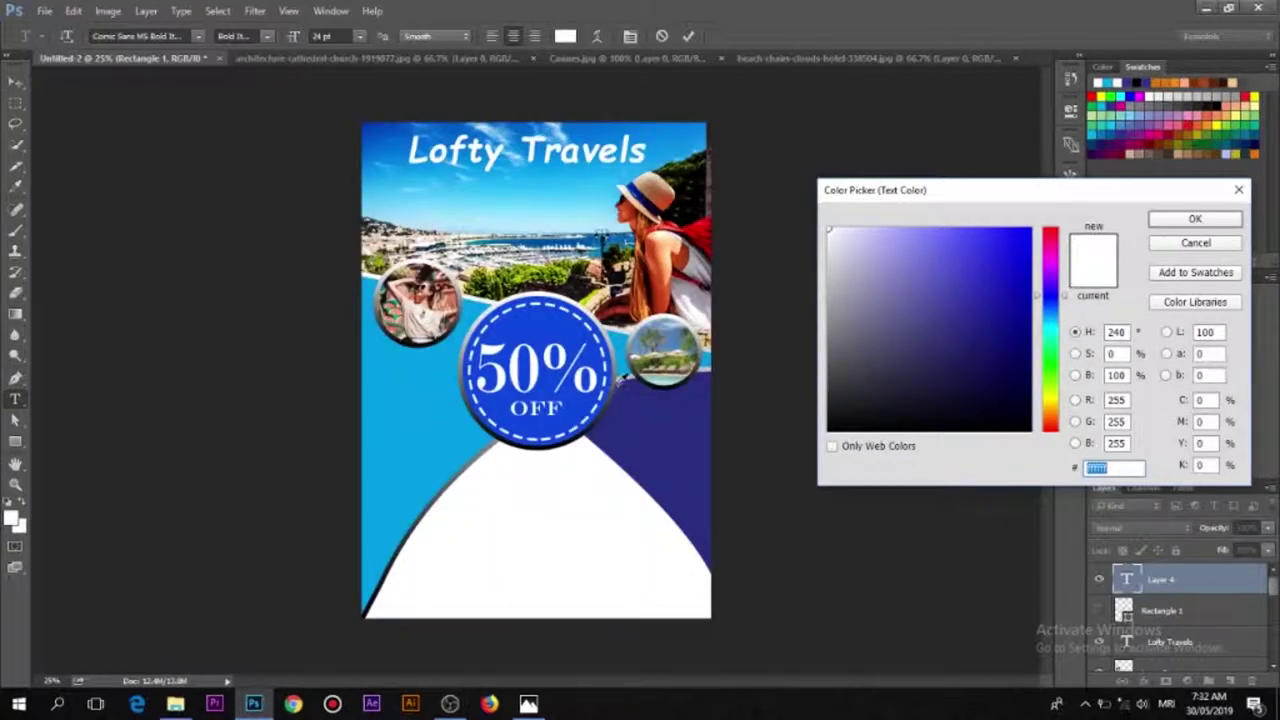
click(421, 357)
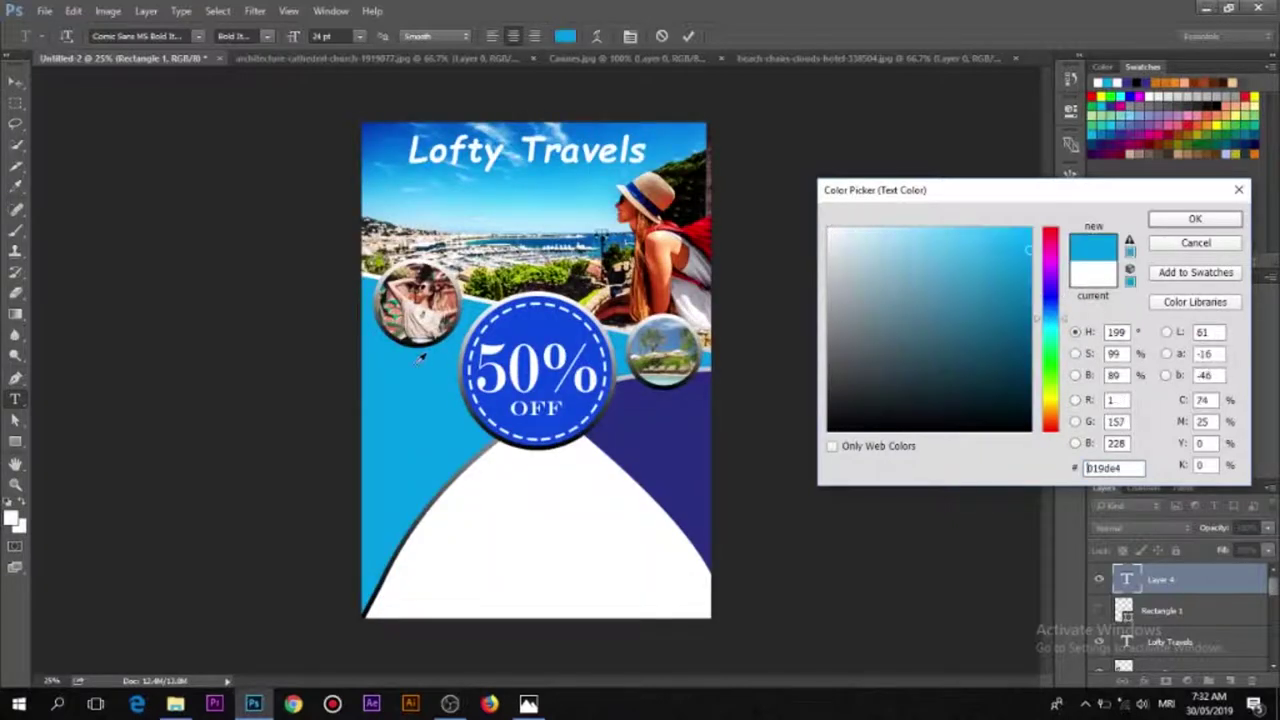
click(1172, 222)
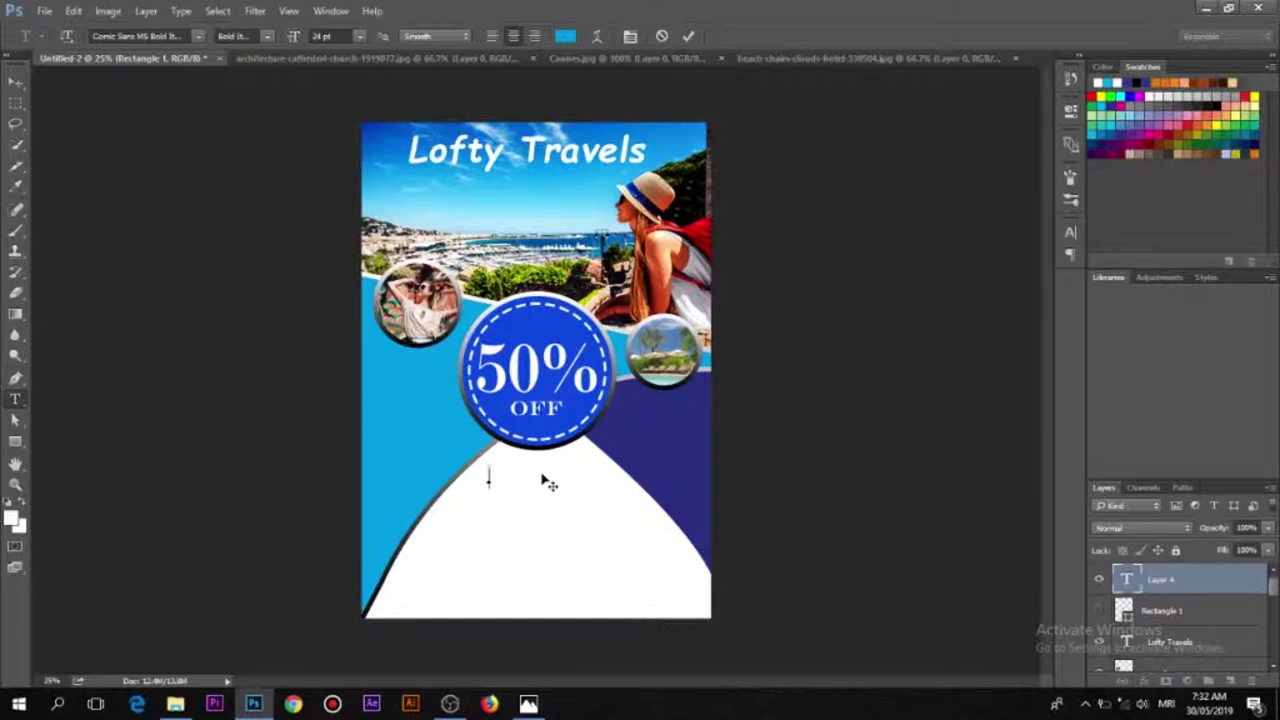
Step: Type the heading 'Contact Us For Your' below the badge
text(E)
key(BackSpace)
key(BackSpace)
text(Cont)
text(act)
text( Us)
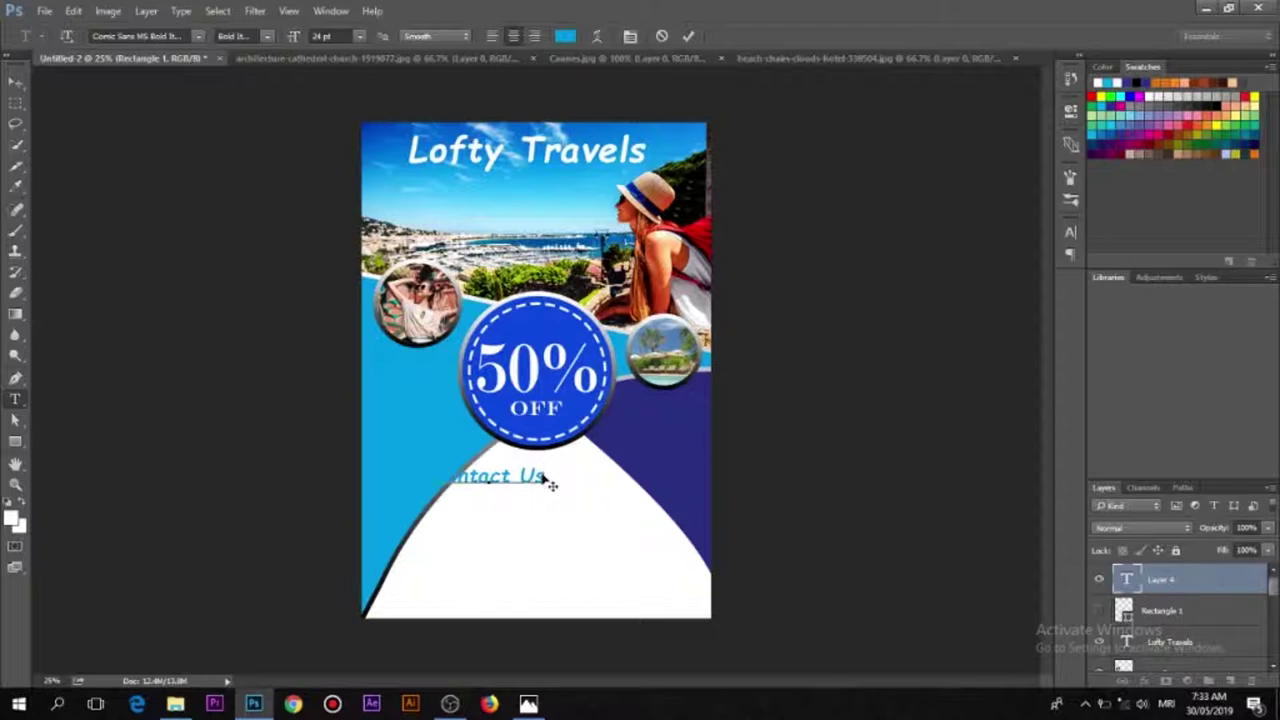
text(For Your)
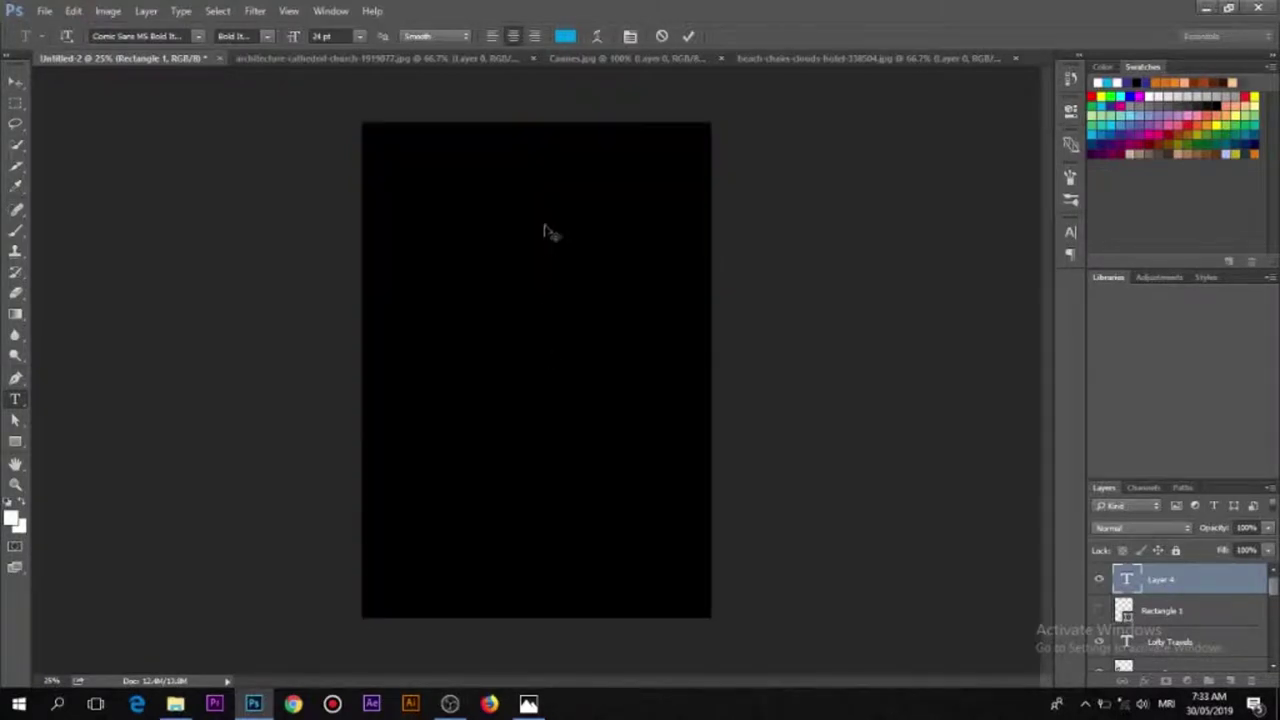
click(687, 37)
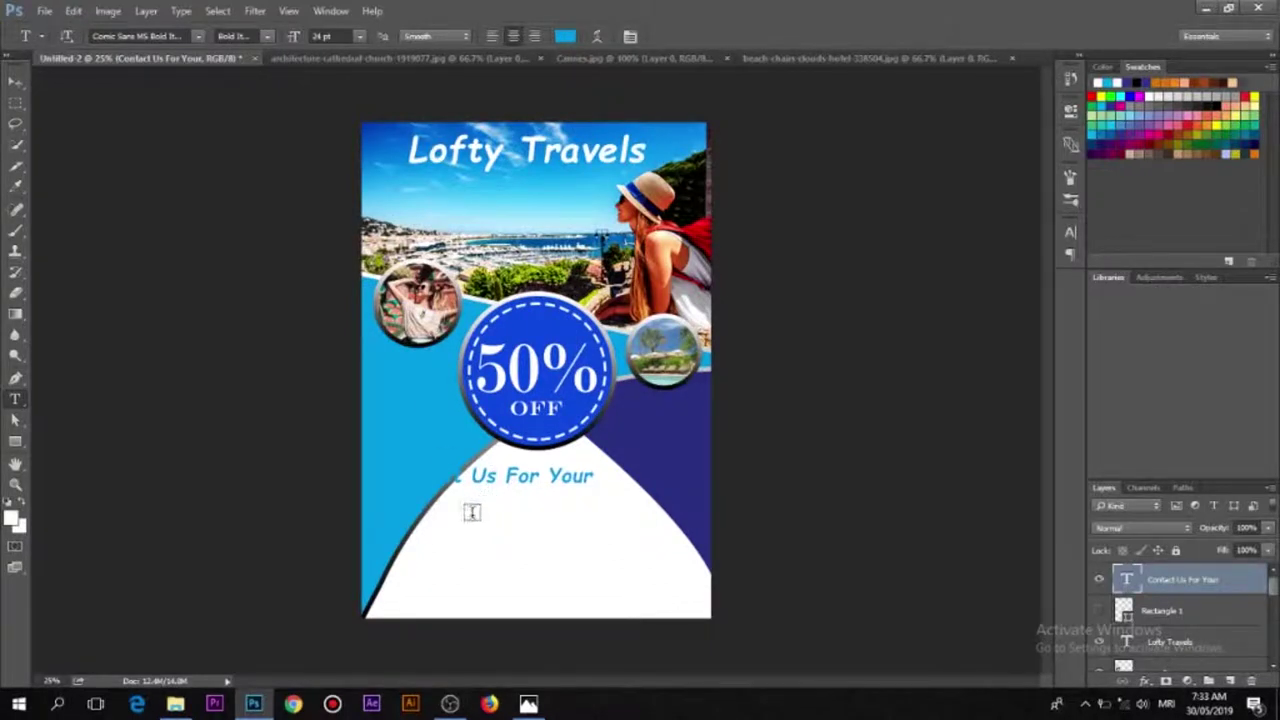
Step: Add a services list beneath it: Flight Bookings, Hotel Reservations, Tourist guides
click(472, 513)
text(Fl)
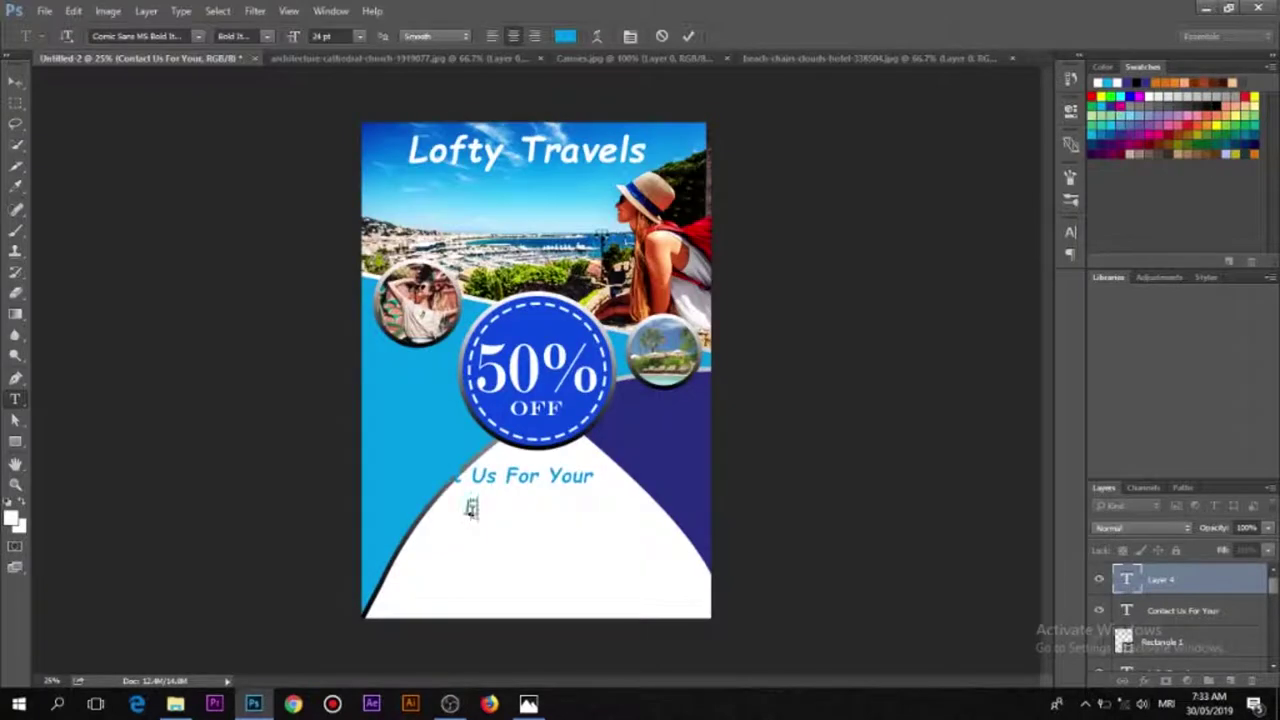
text(ight)
text( B)
text(ookings)
key(Return)
text(Hotel )
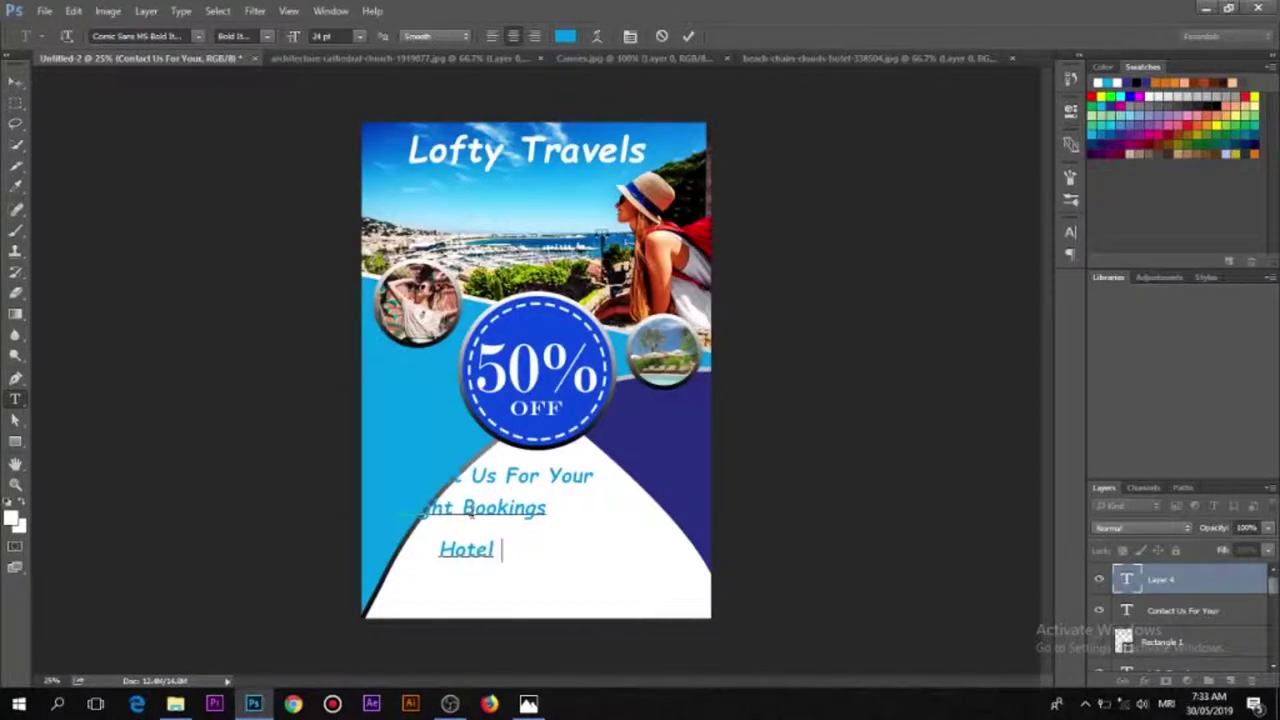
text(Reservations)
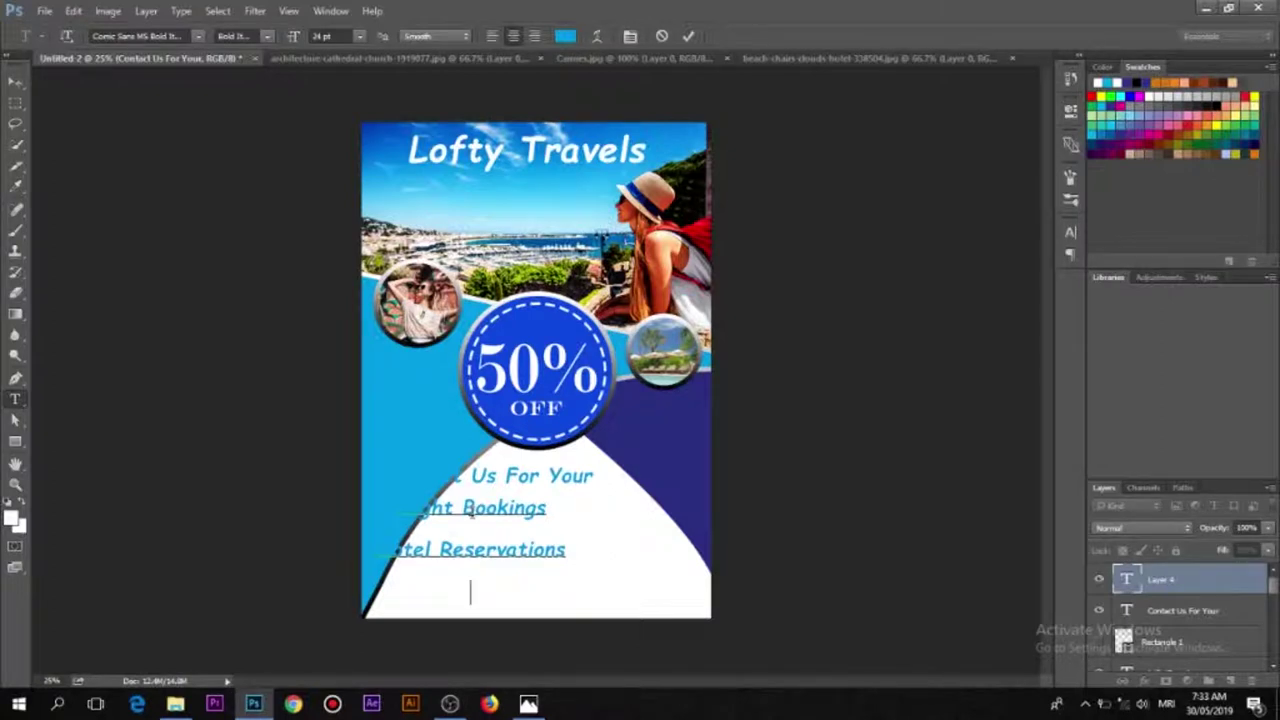
key(Return)
text(ourist guides)
key(ctrl+Return)
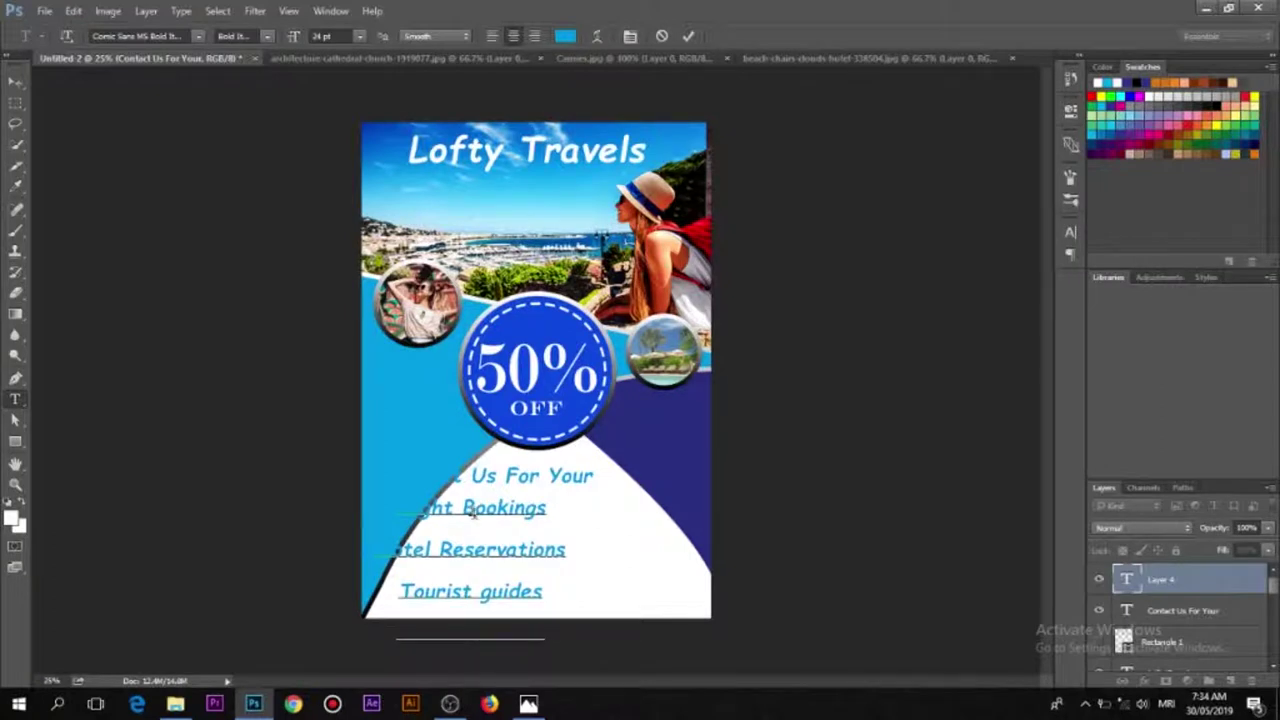
Step: Commit the services list and tighten its leading to 23.22 pt in the Character panel
click(690, 37)
click(15, 81)
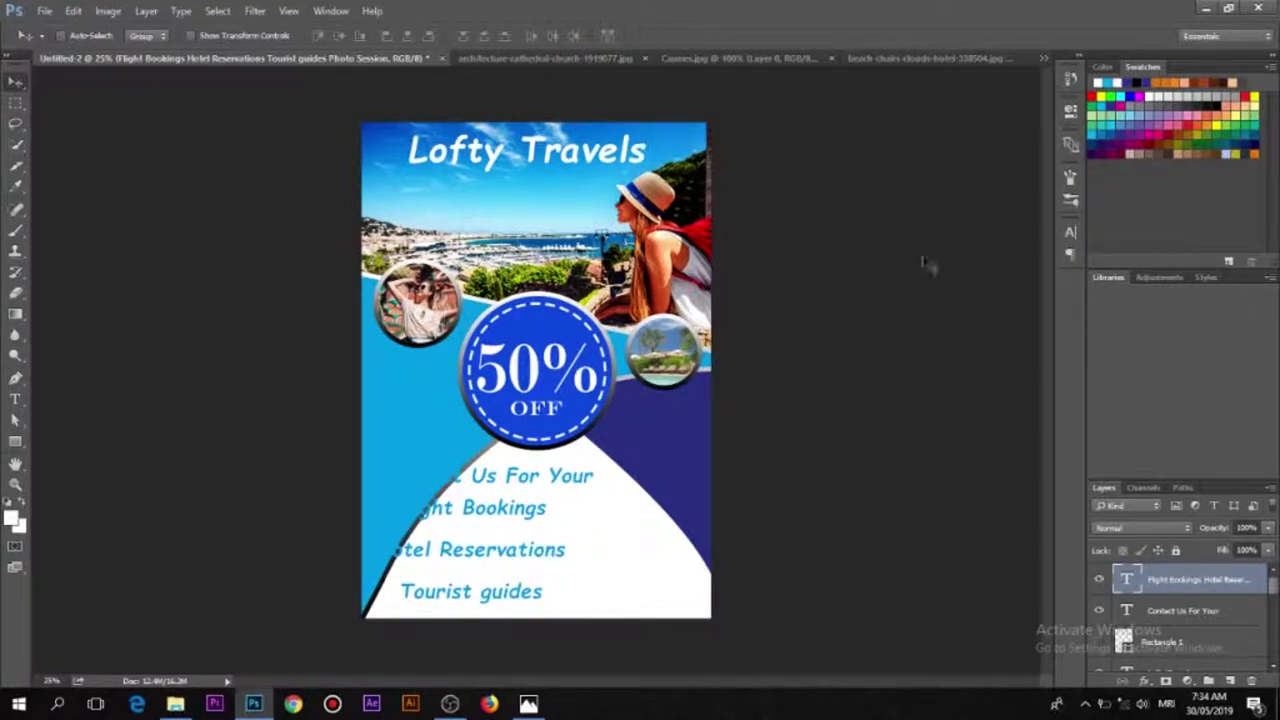
click(1070, 228)
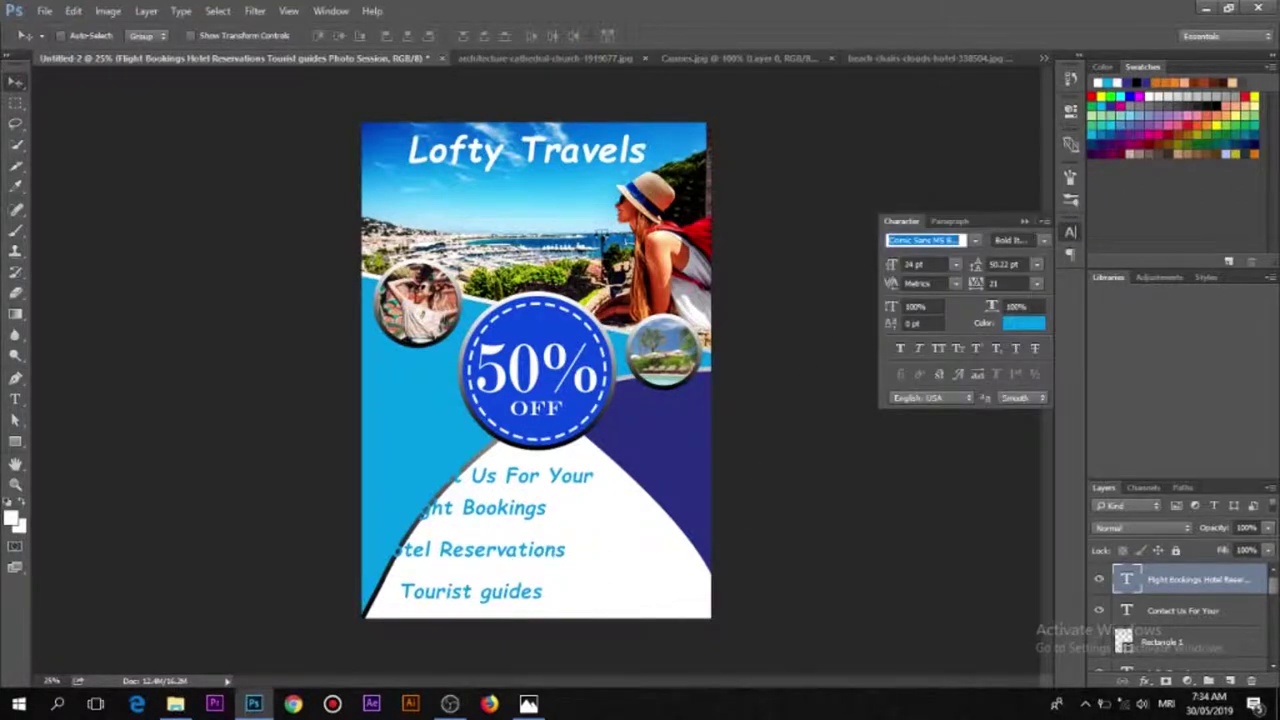
click(977, 265)
key(Down)
key(Down)
key(Down)
key(Return)
drag(978, 265, 970, 270)
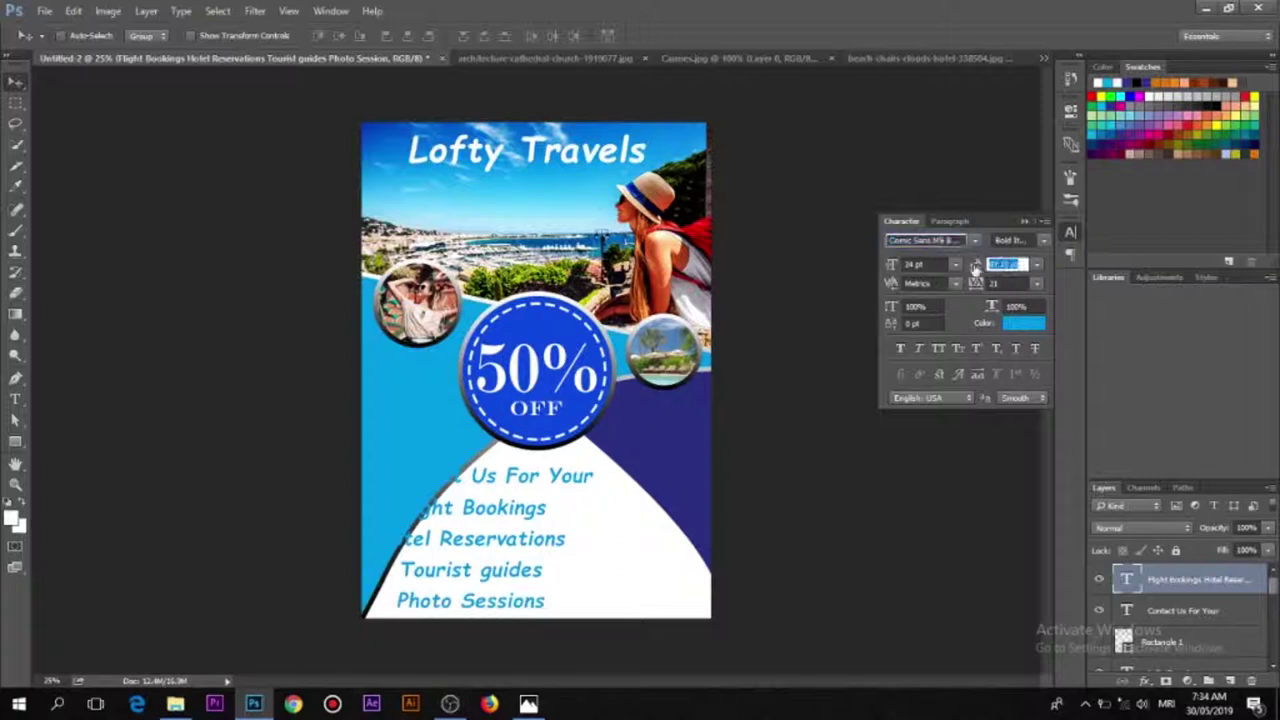
key(Return)
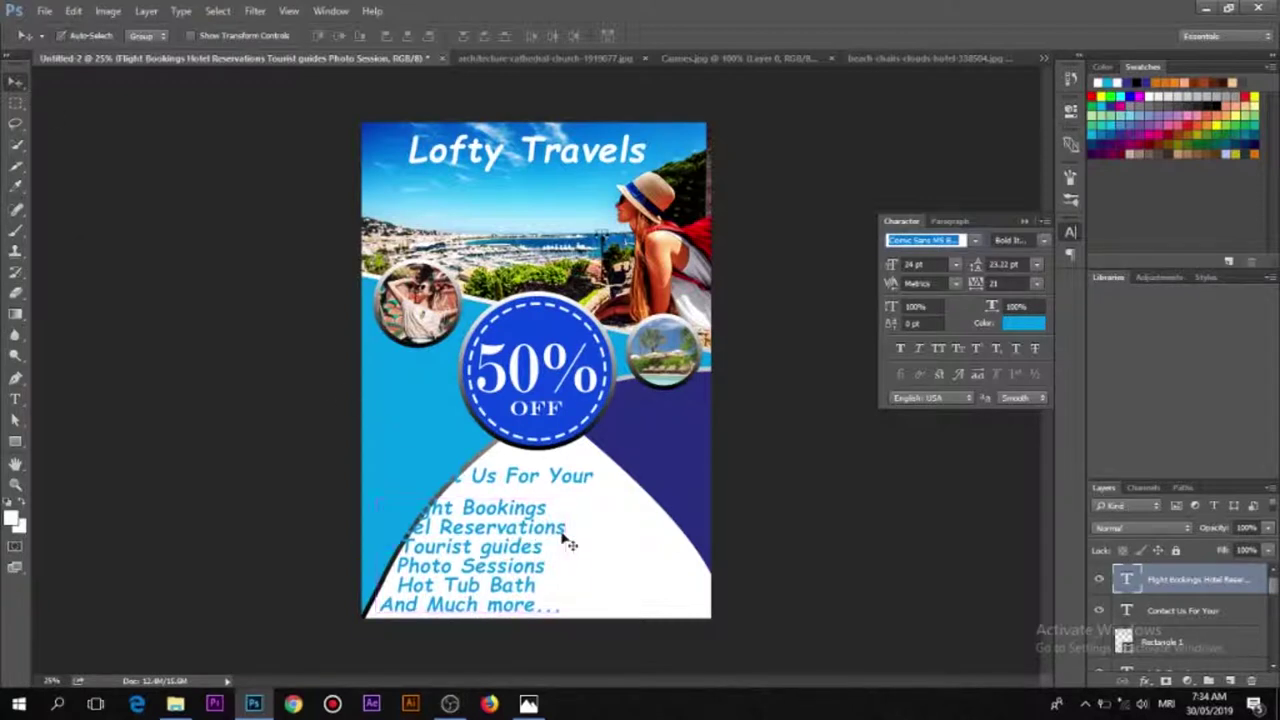
click(1024, 221)
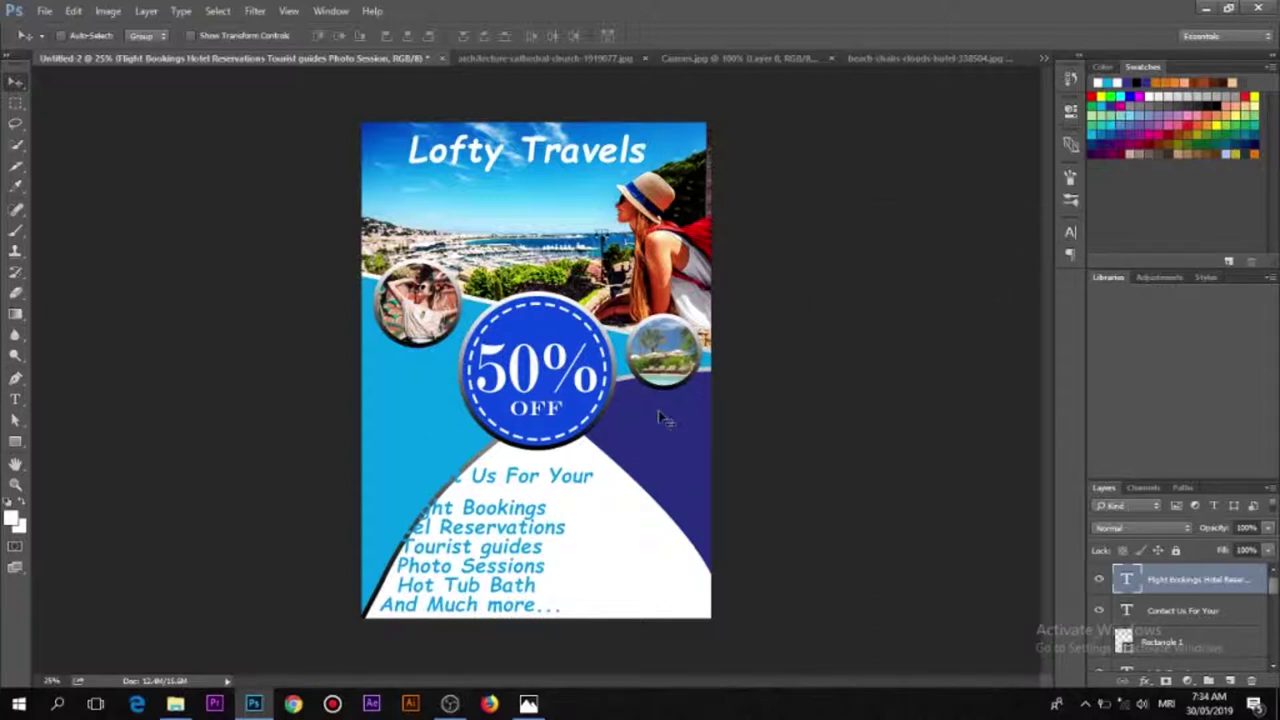
Step: Scale the services list to 67.67% and centre it within the white curve
key(ctrl+t)
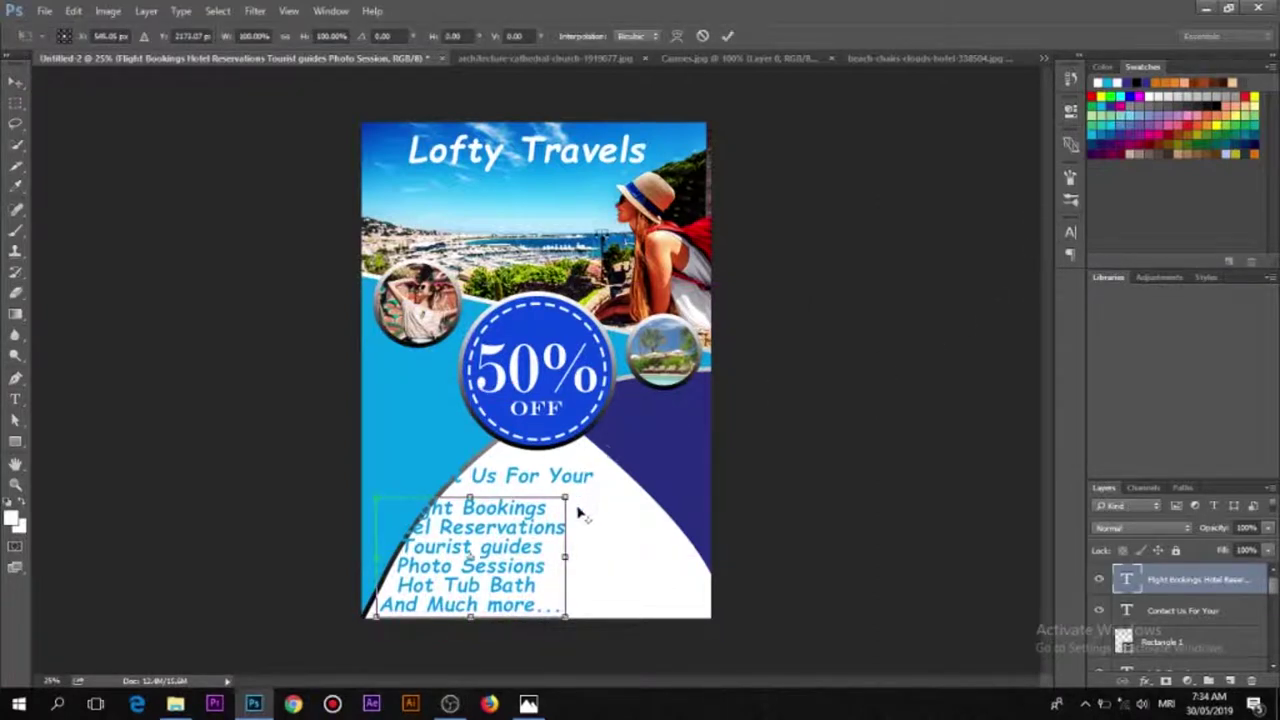
drag(563, 499, 538, 519)
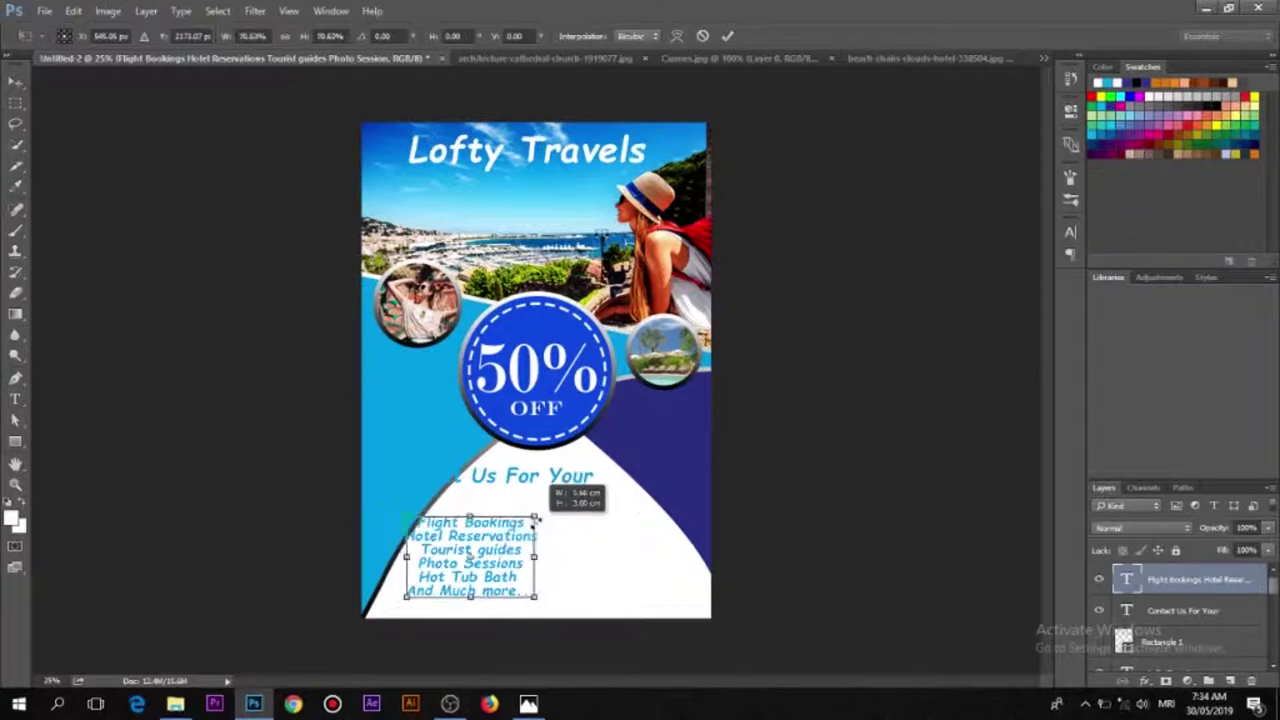
drag(502, 556, 554, 542)
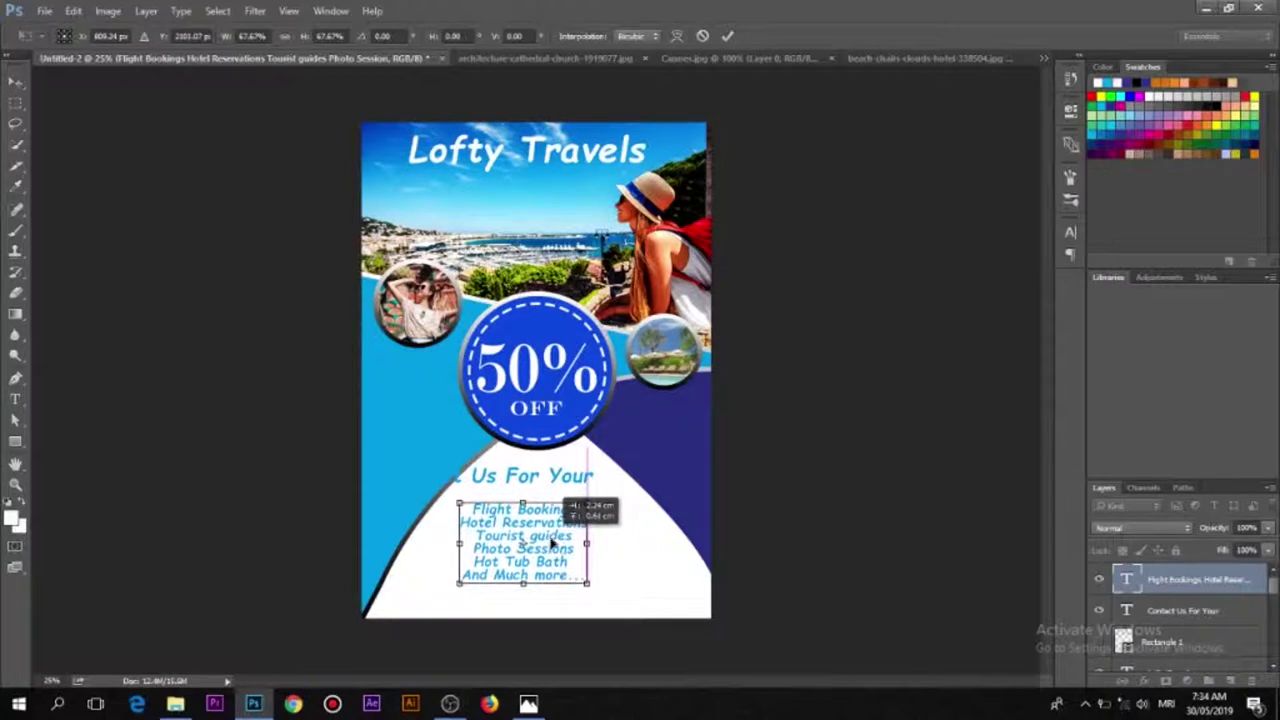
drag(552, 543, 553, 557)
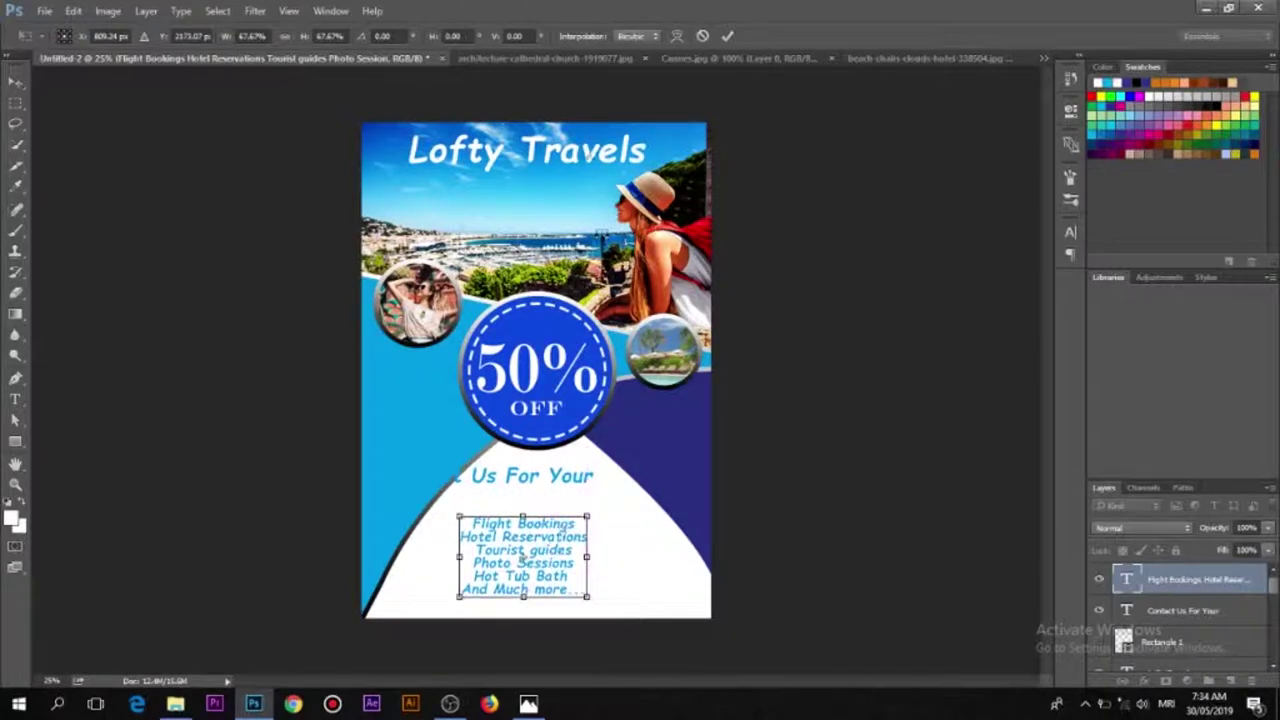
click(727, 36)
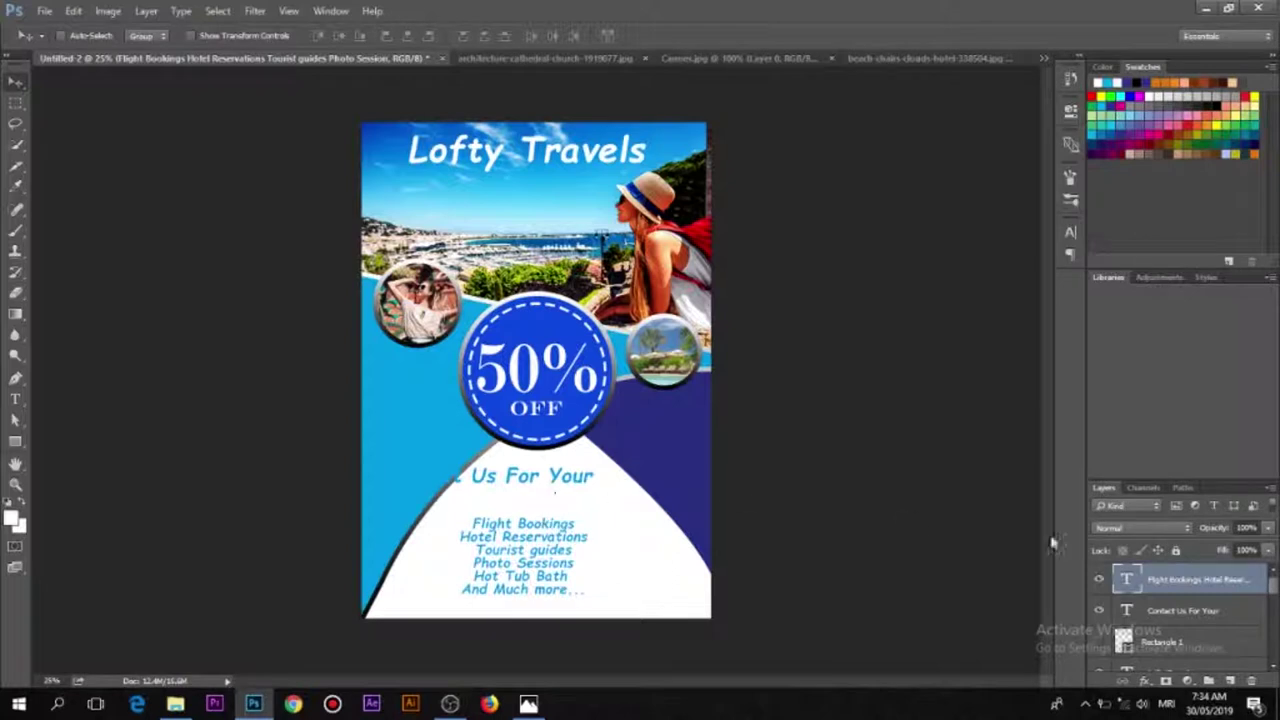
click(1186, 612)
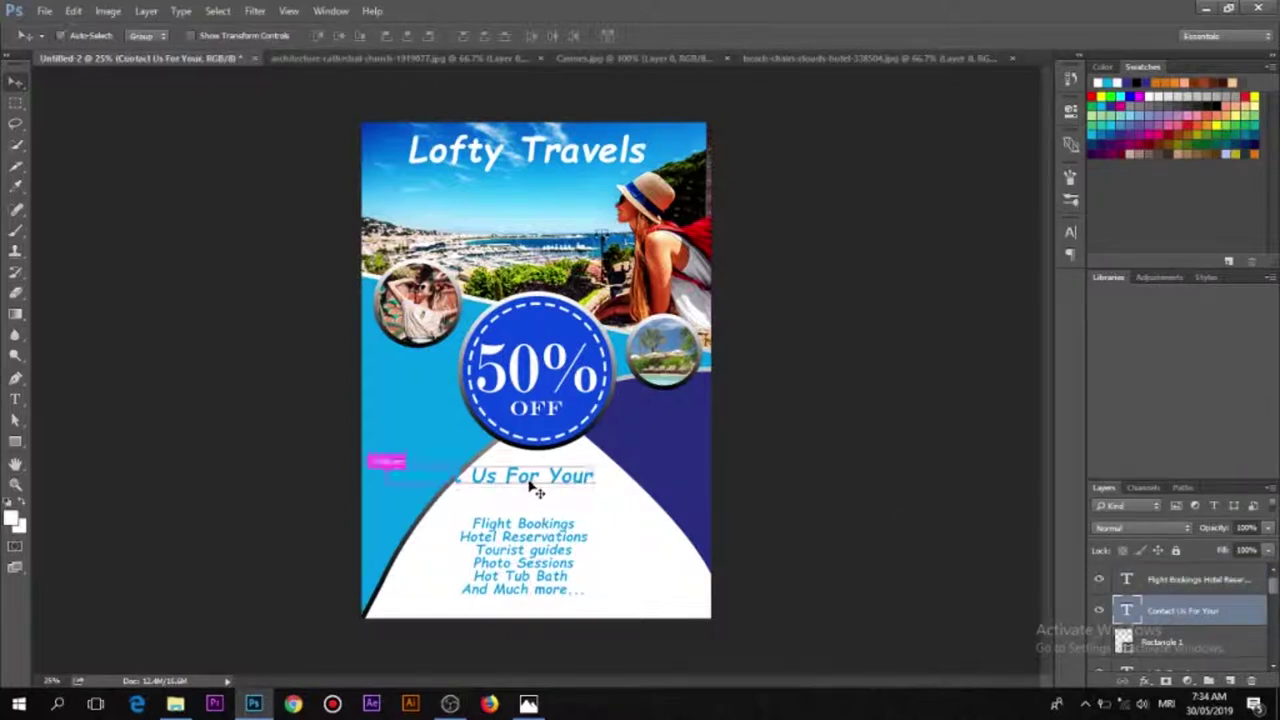
Step: Shrink the Contact Us For Your heading with Free Transform
key(t)
key(ctrl+t)
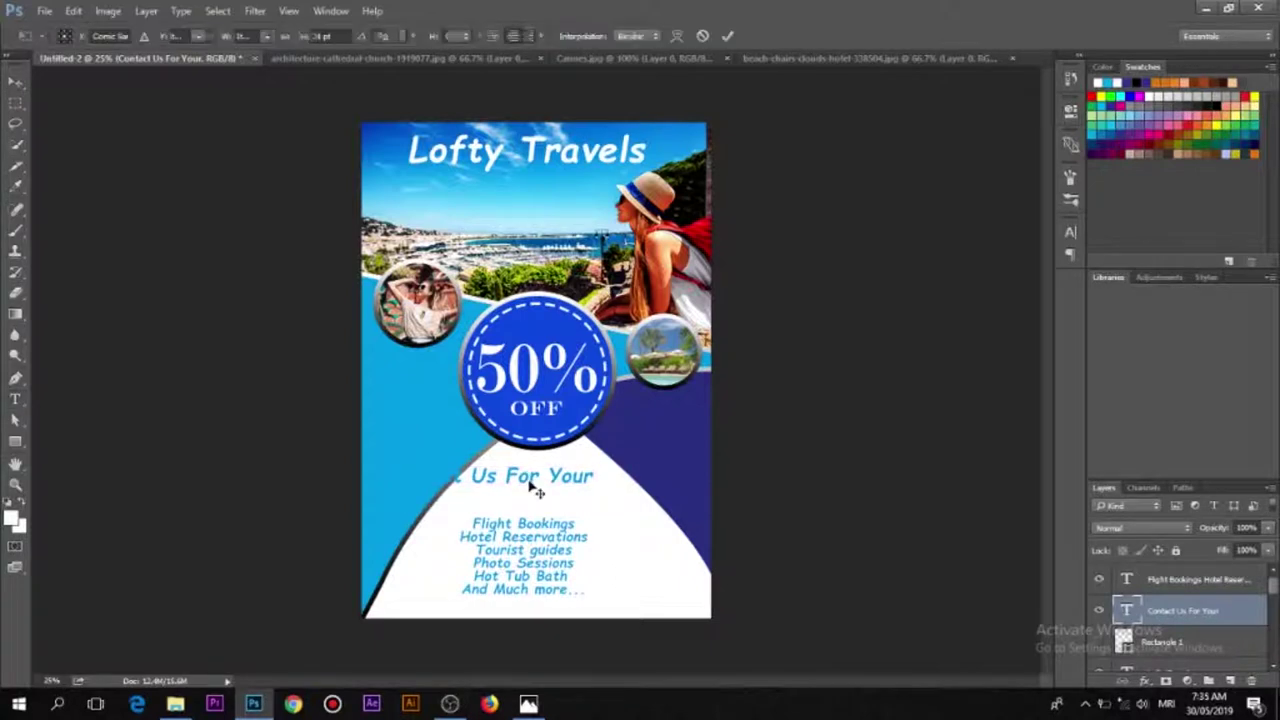
mouse_move(595, 465)
mouse_down()
mouse_move(563, 472)
mouse_move(545, 497)
mouse_move(556, 497)
mouse_up()
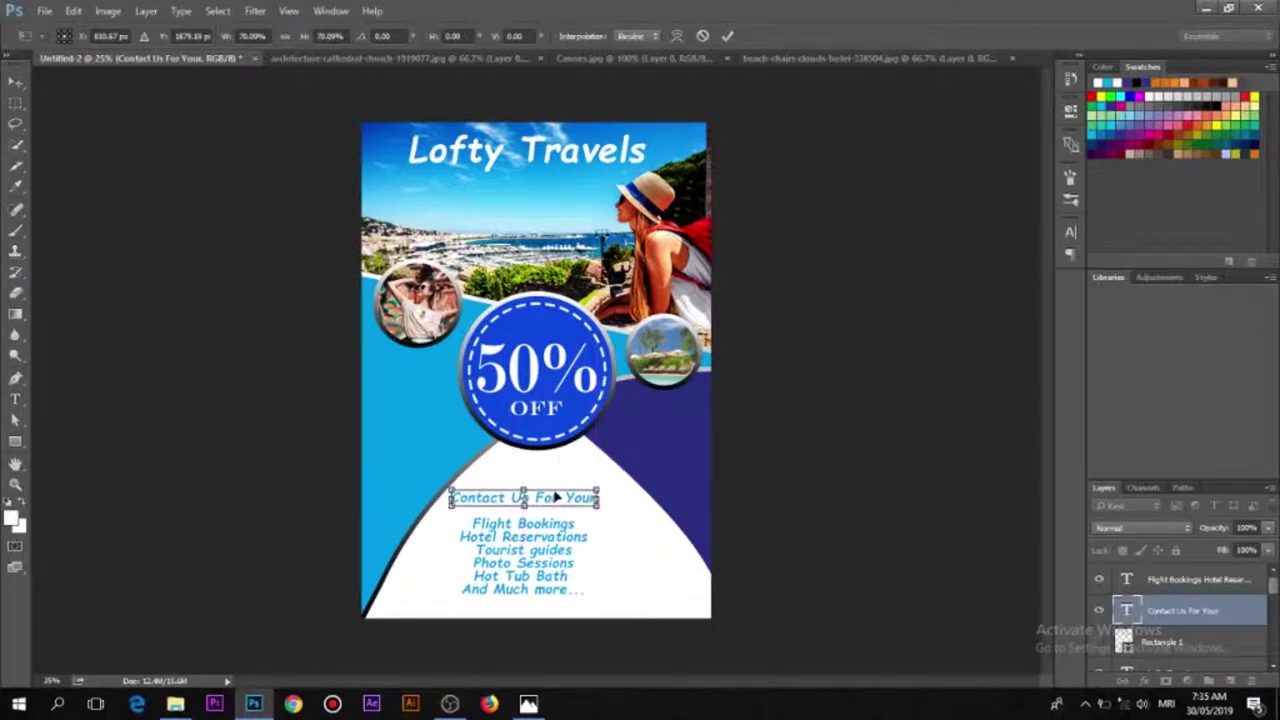
click(727, 36)
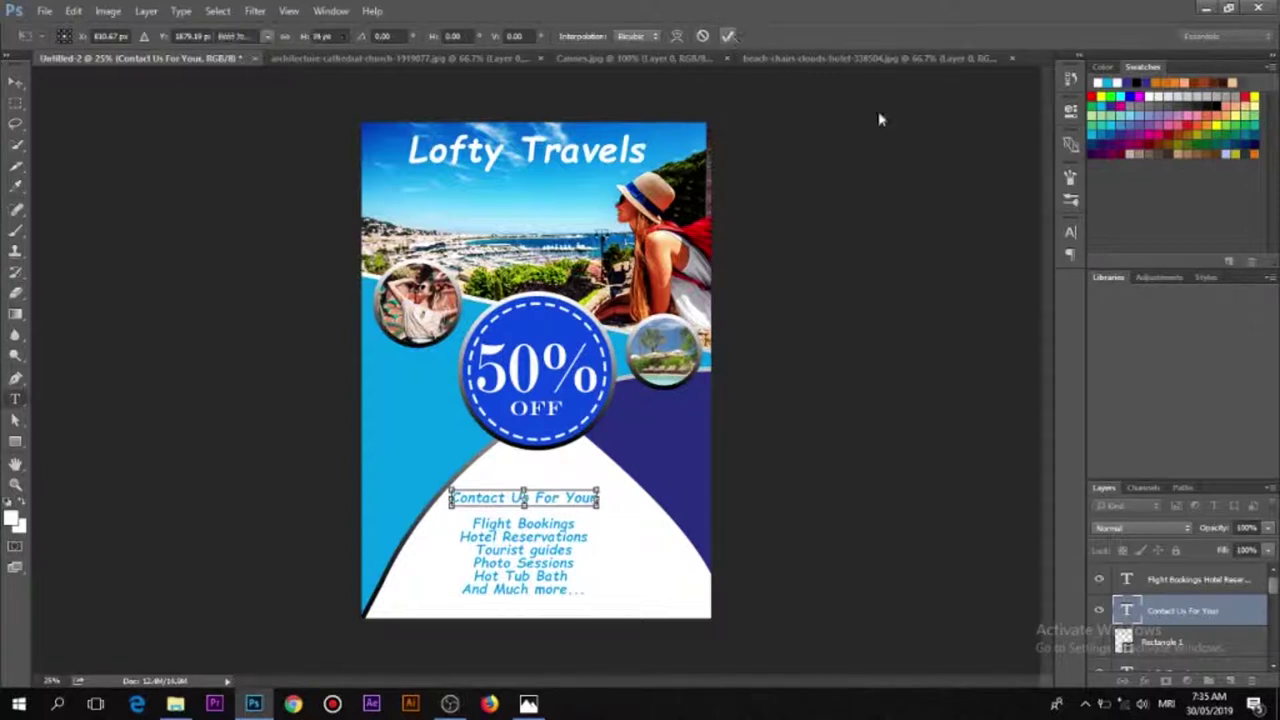
Step: Colour the heading the badge's bright blue #0c48df and move it above the services list
click(1070, 233)
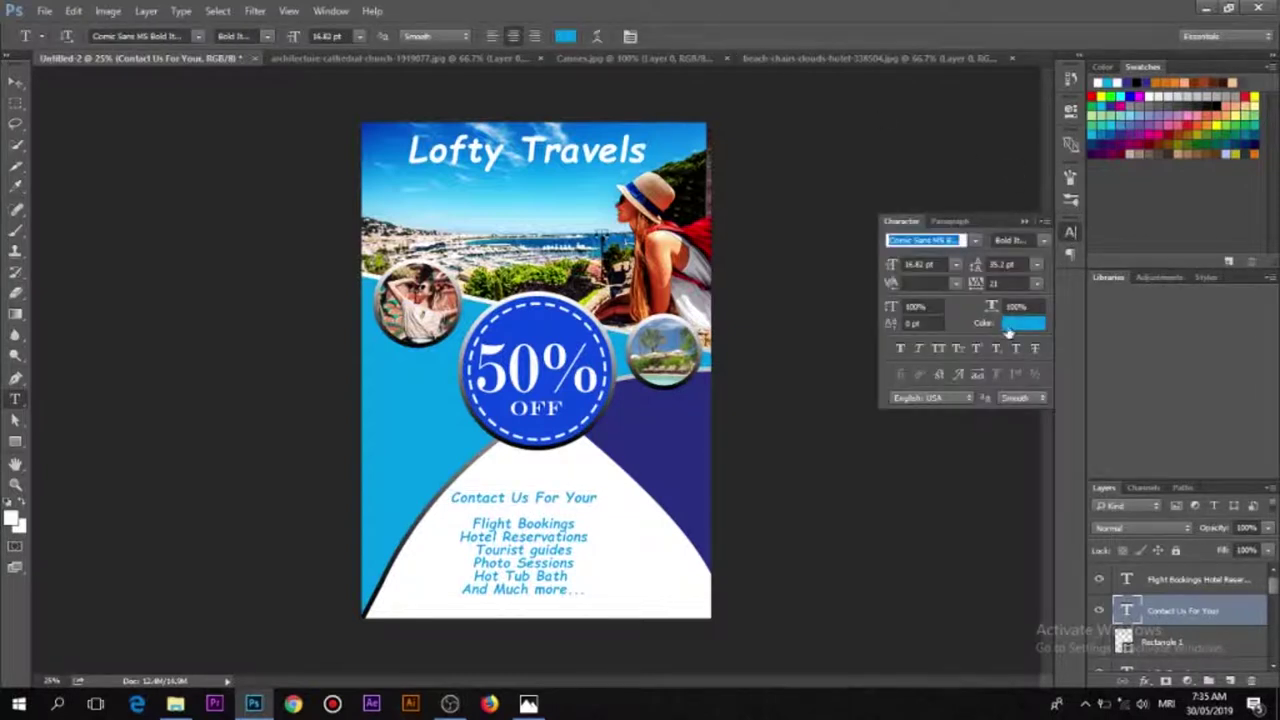
click(1008, 330)
click(660, 424)
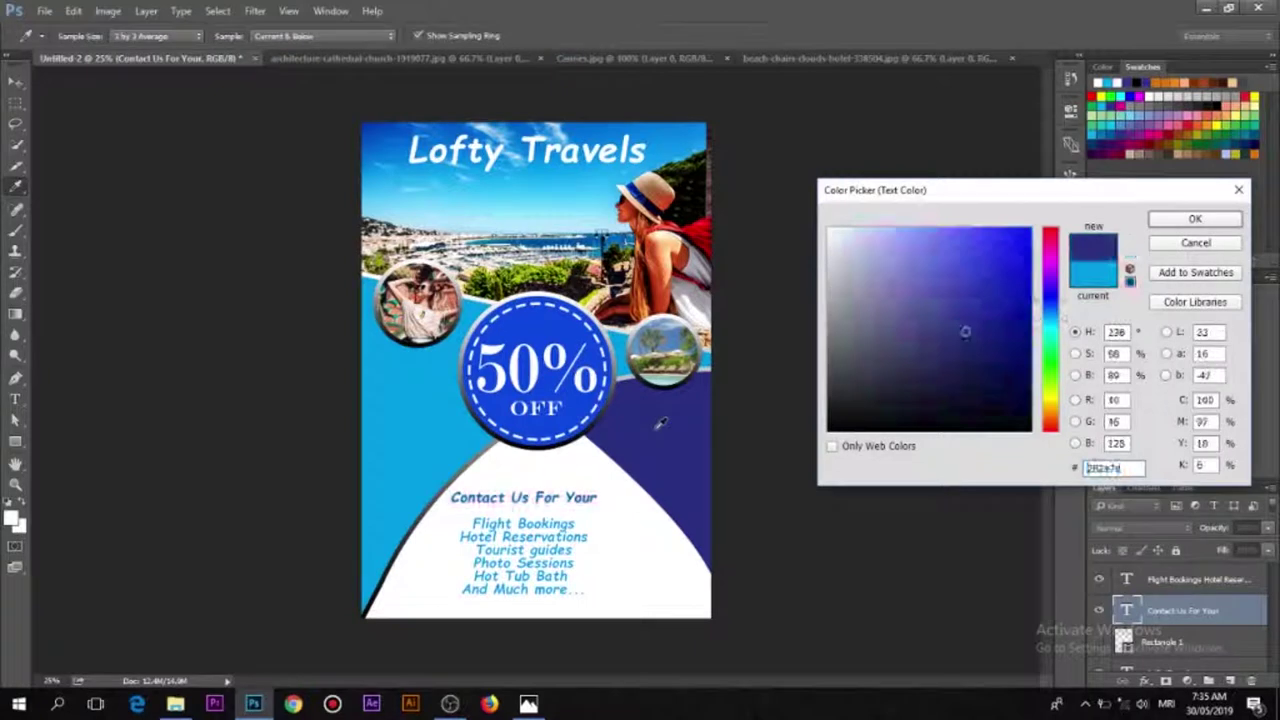
click(532, 324)
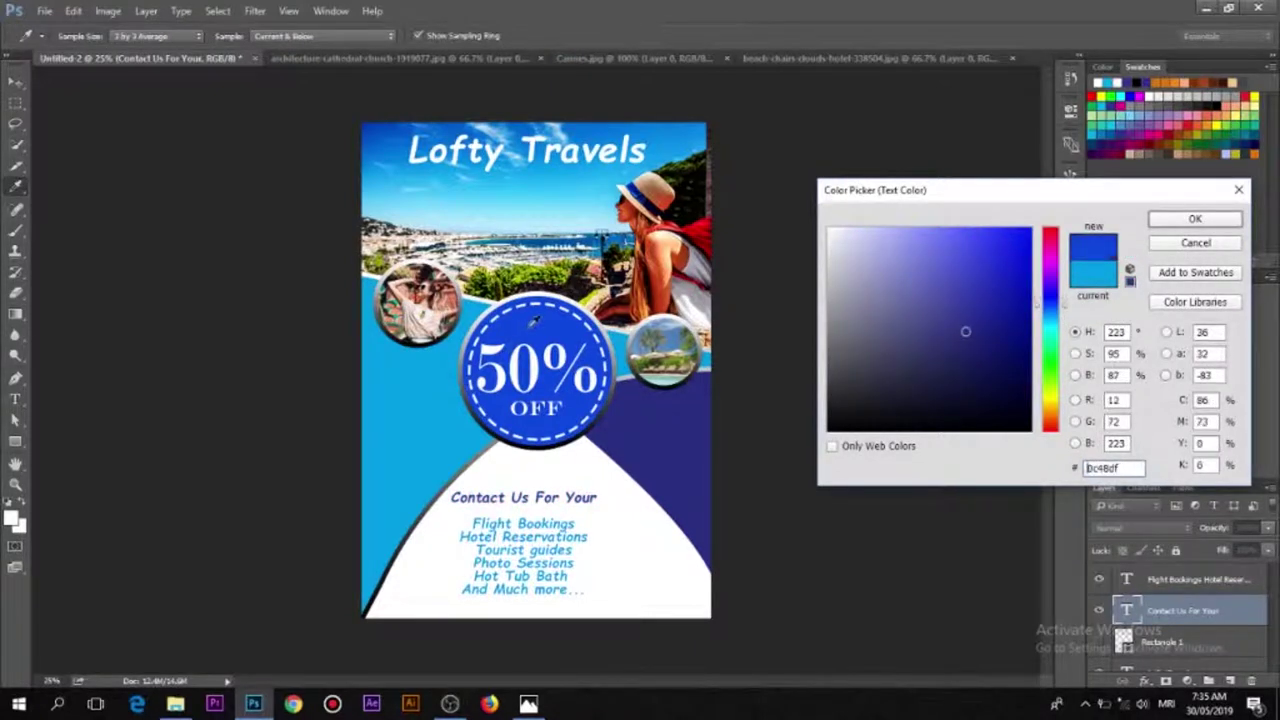
click(1177, 222)
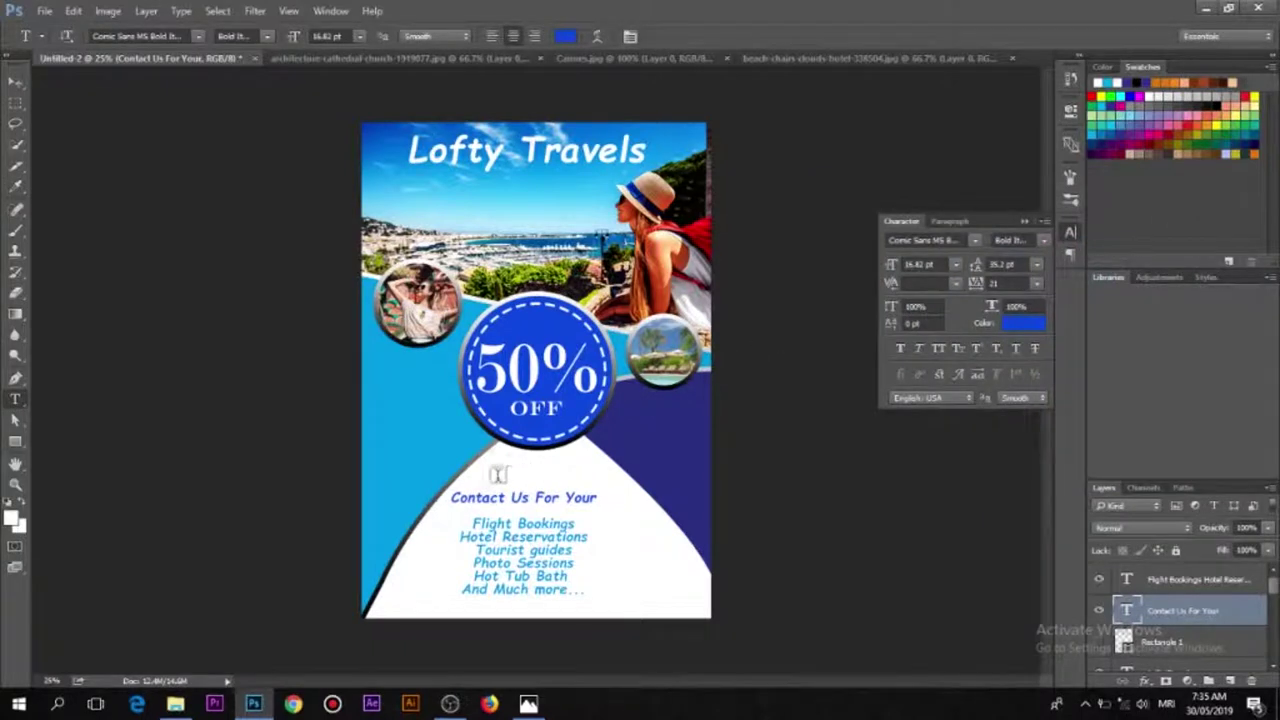
click(17, 84)
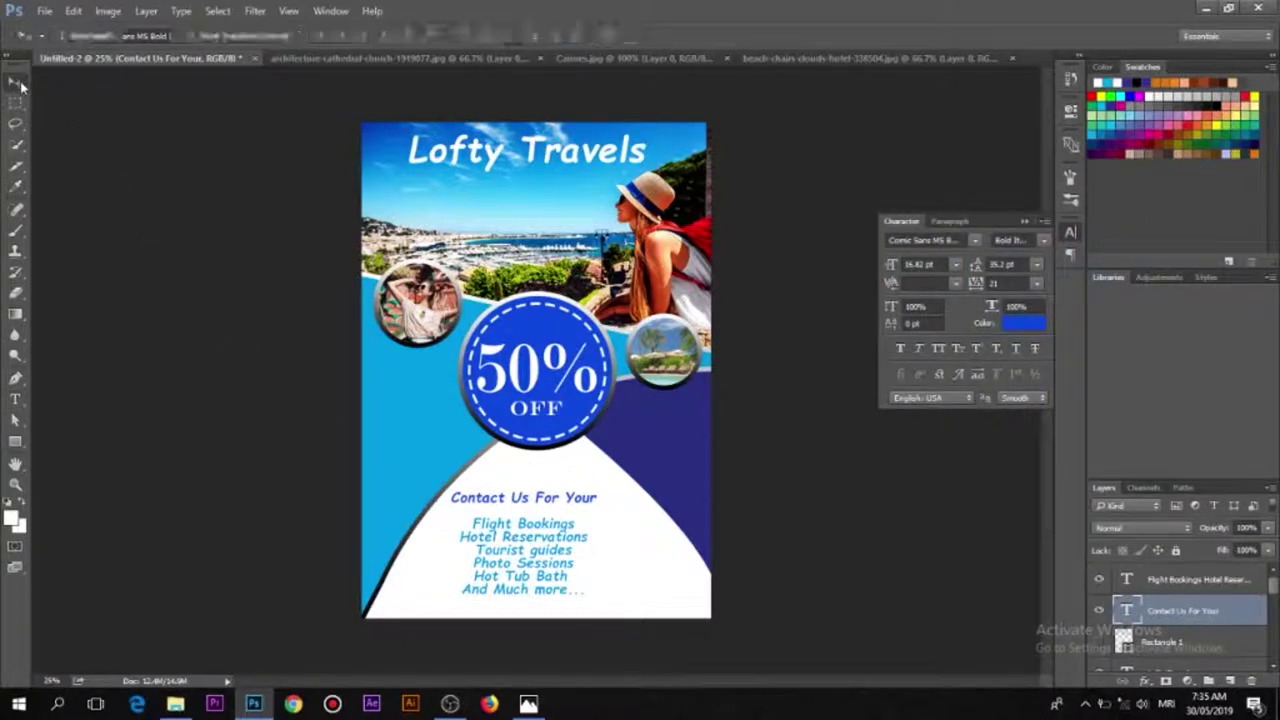
drag(530, 507, 540, 485)
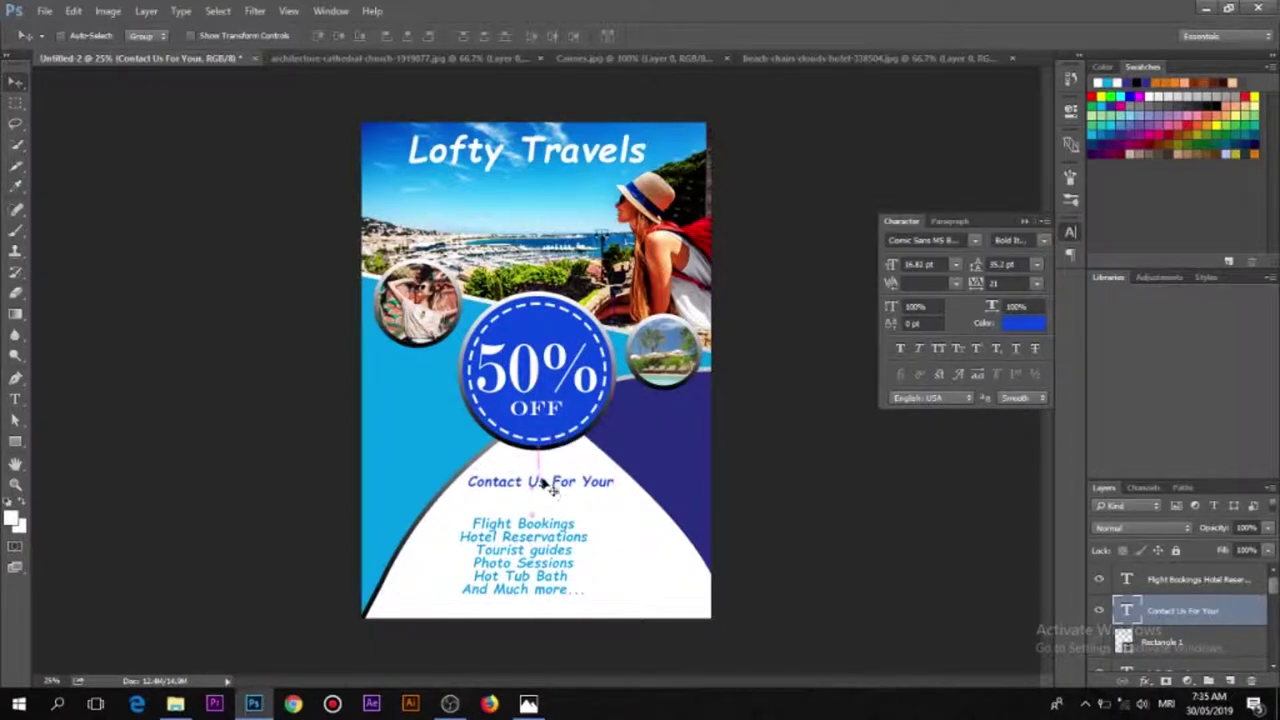
Step: Move the services list under the heading, keep its light blue #019de4, and start text beneath the title
click(1189, 584)
drag(531, 574, 548, 554)
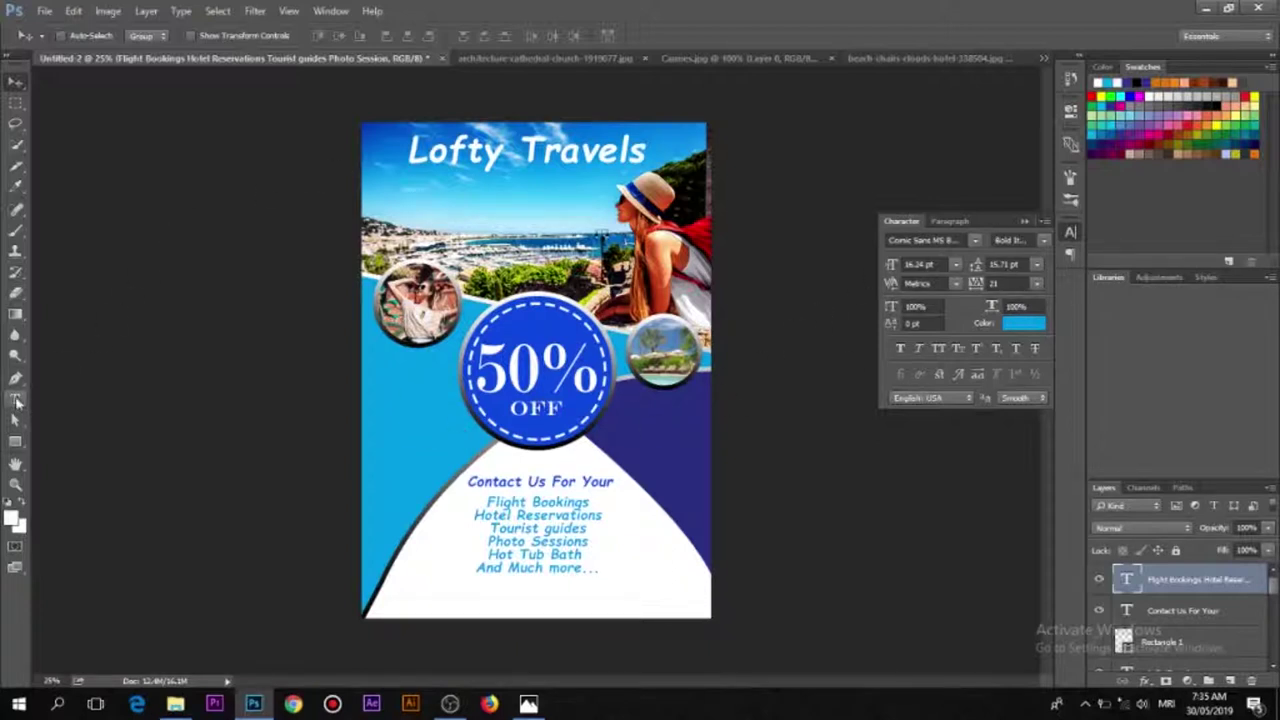
click(16, 400)
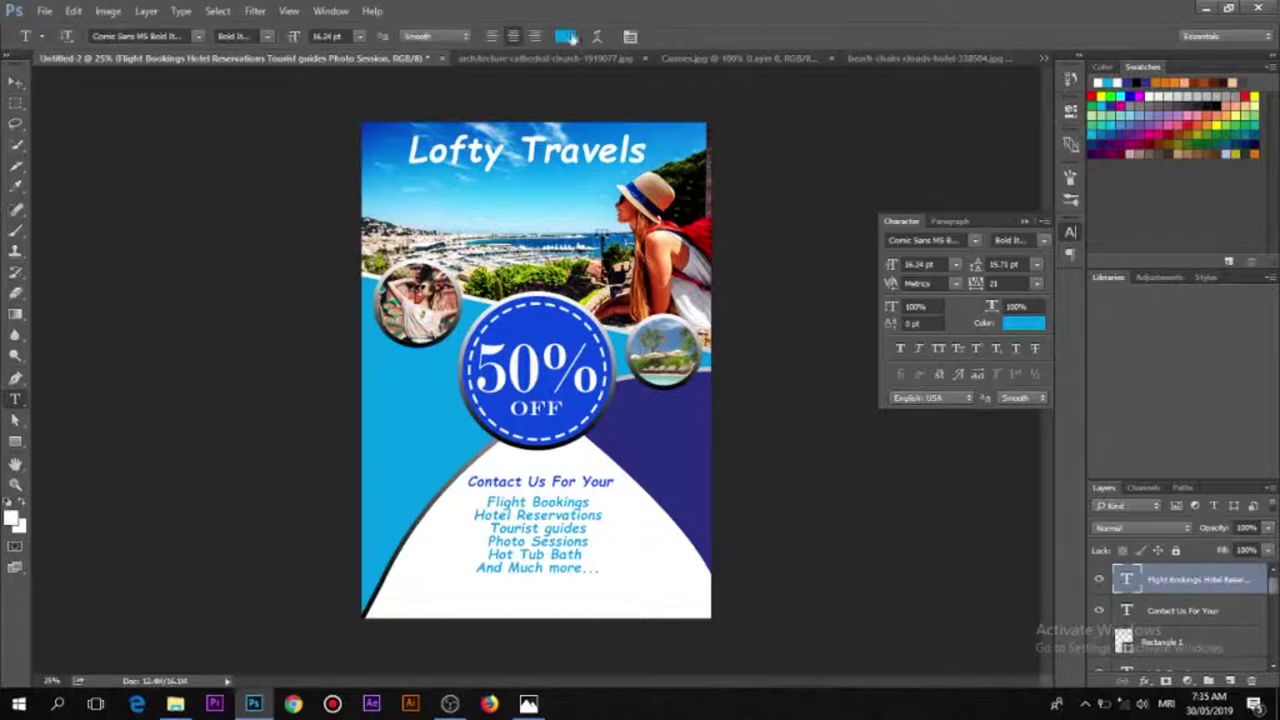
click(568, 37)
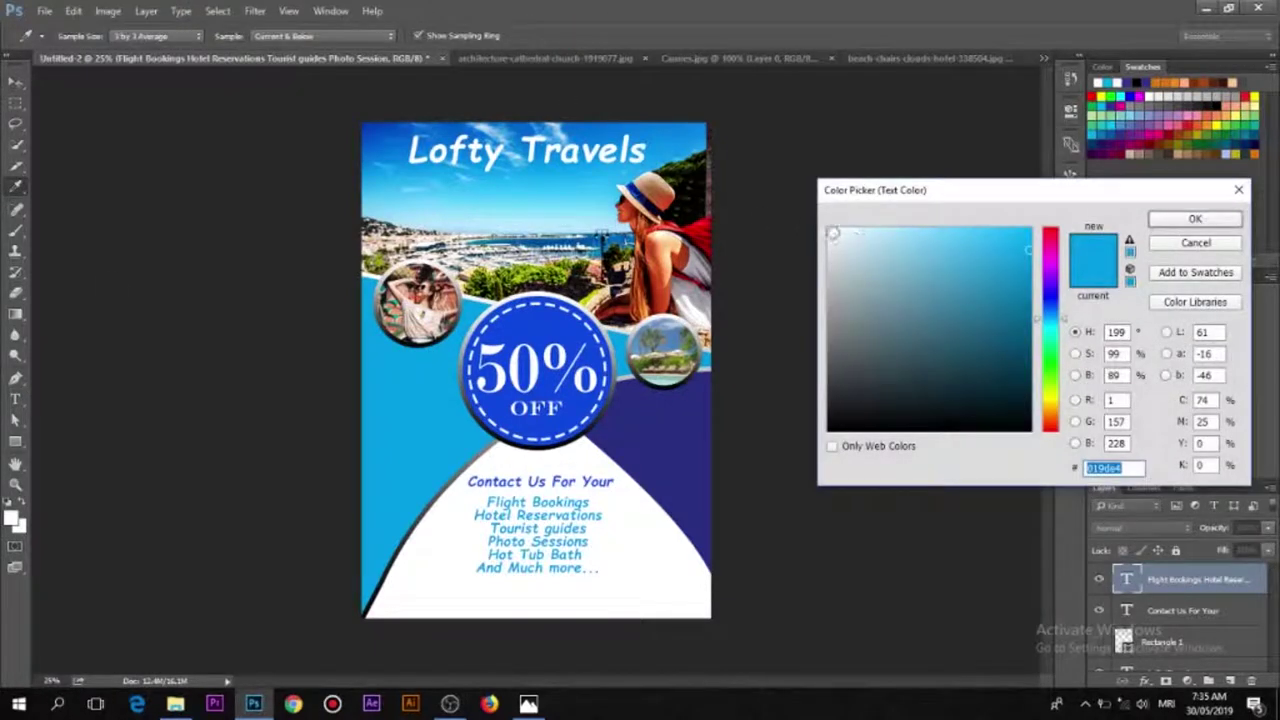
click(829, 230)
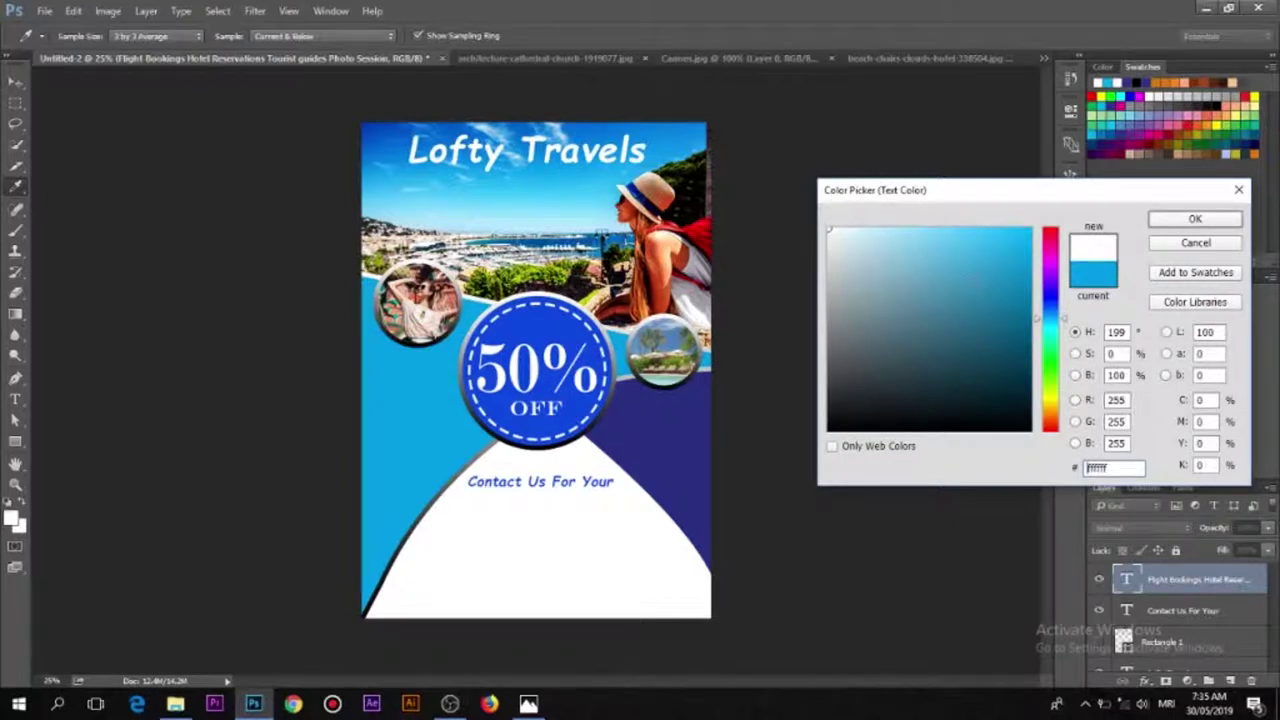
click(1195, 243)
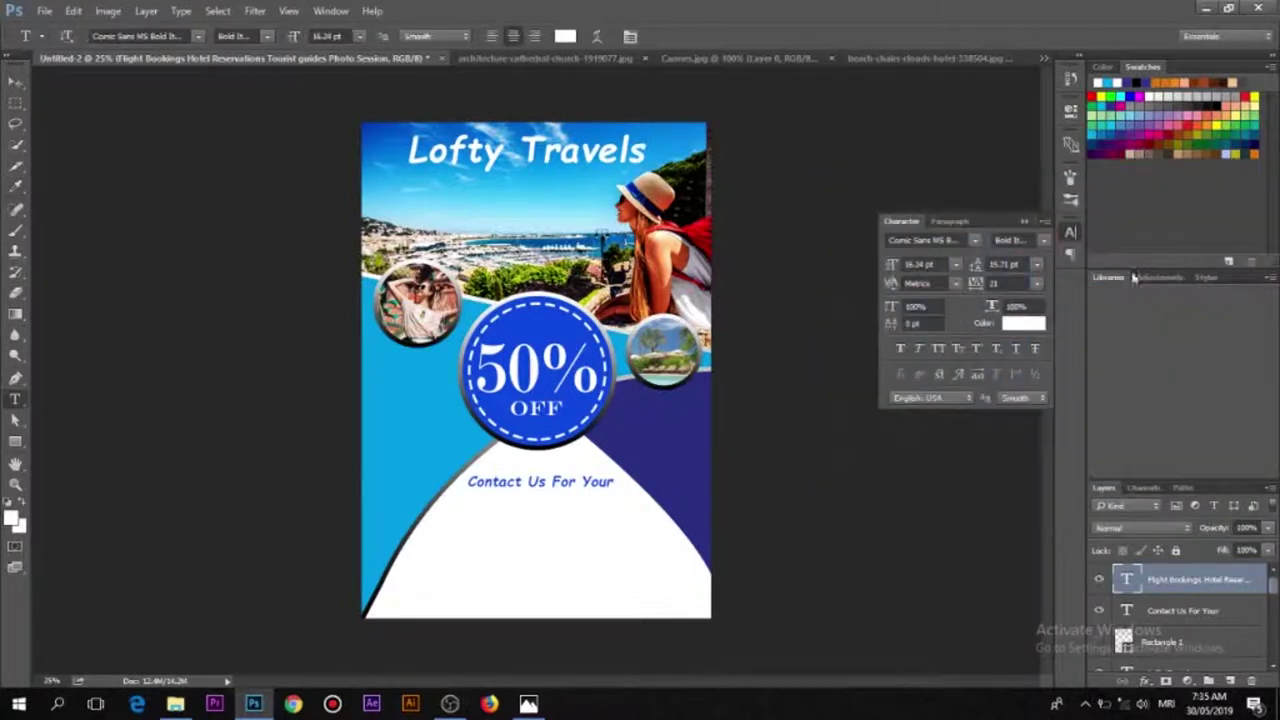
click(452, 186)
Step: Type the tagline 'Travel Agency at your service', scale it to 70.79% and centre it under the title
text(Travel Agency)
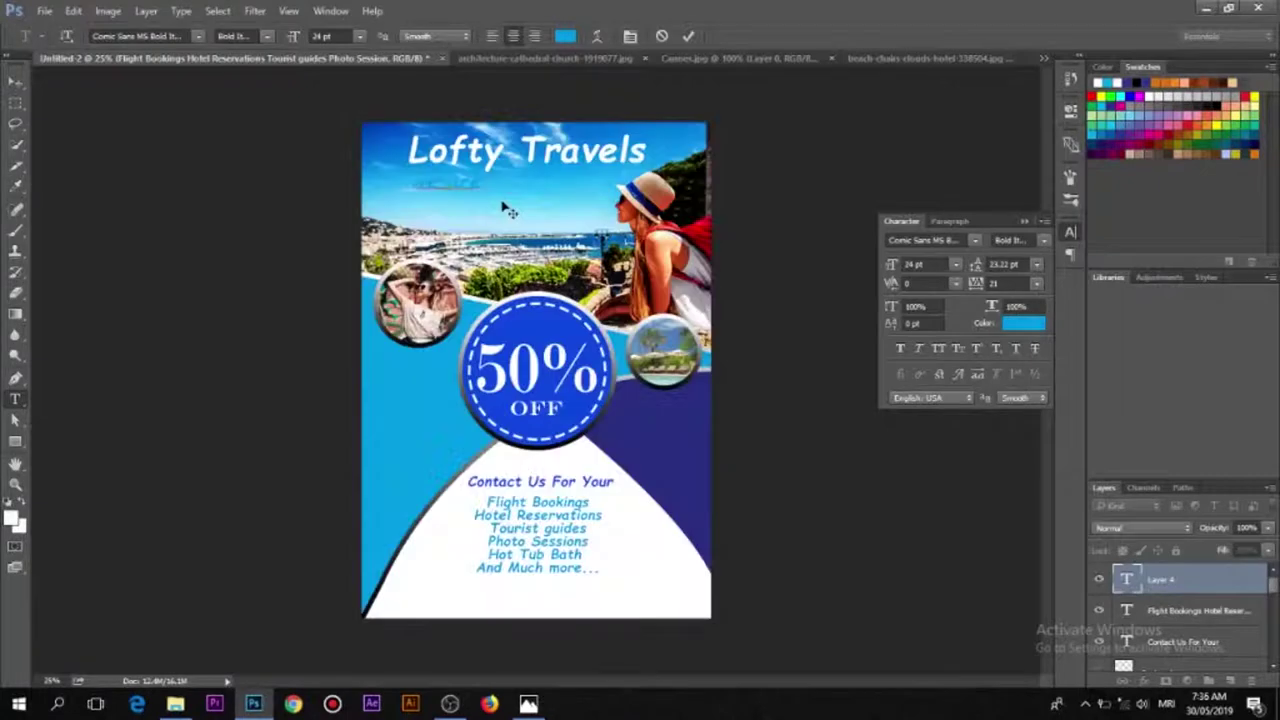
text( at your serv)
text(ice)
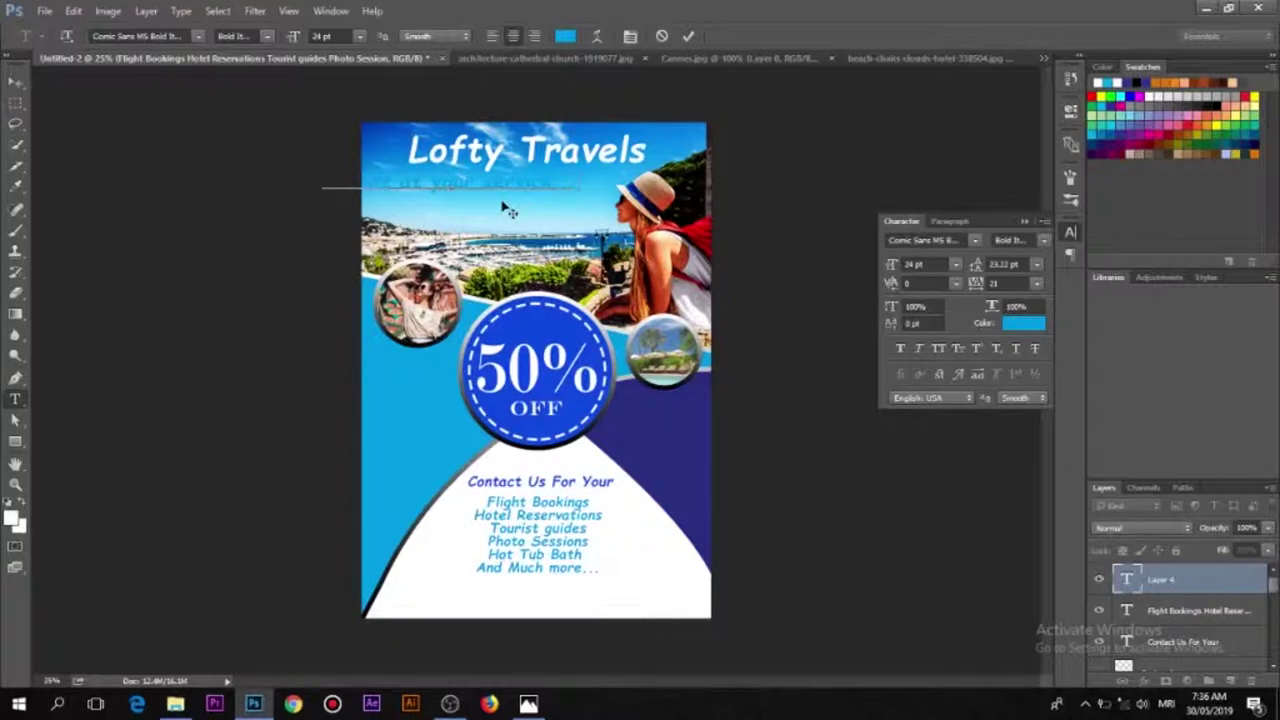
click(688, 36)
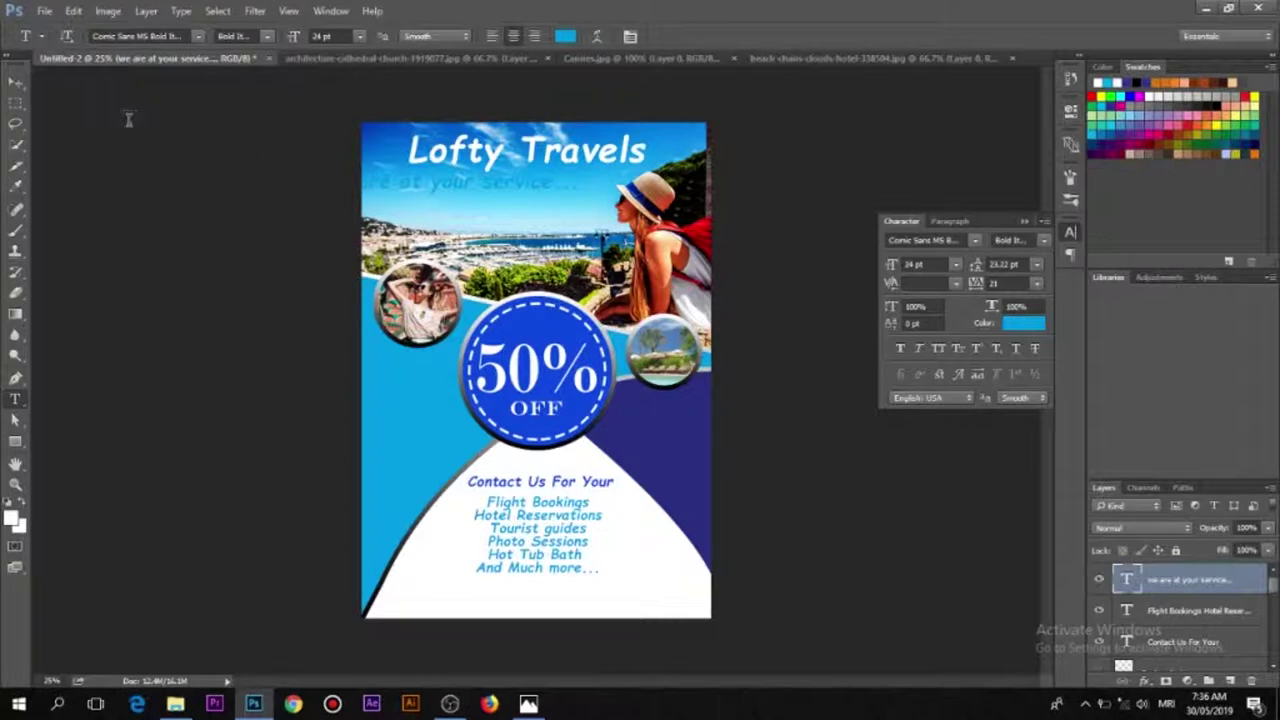
click(12, 84)
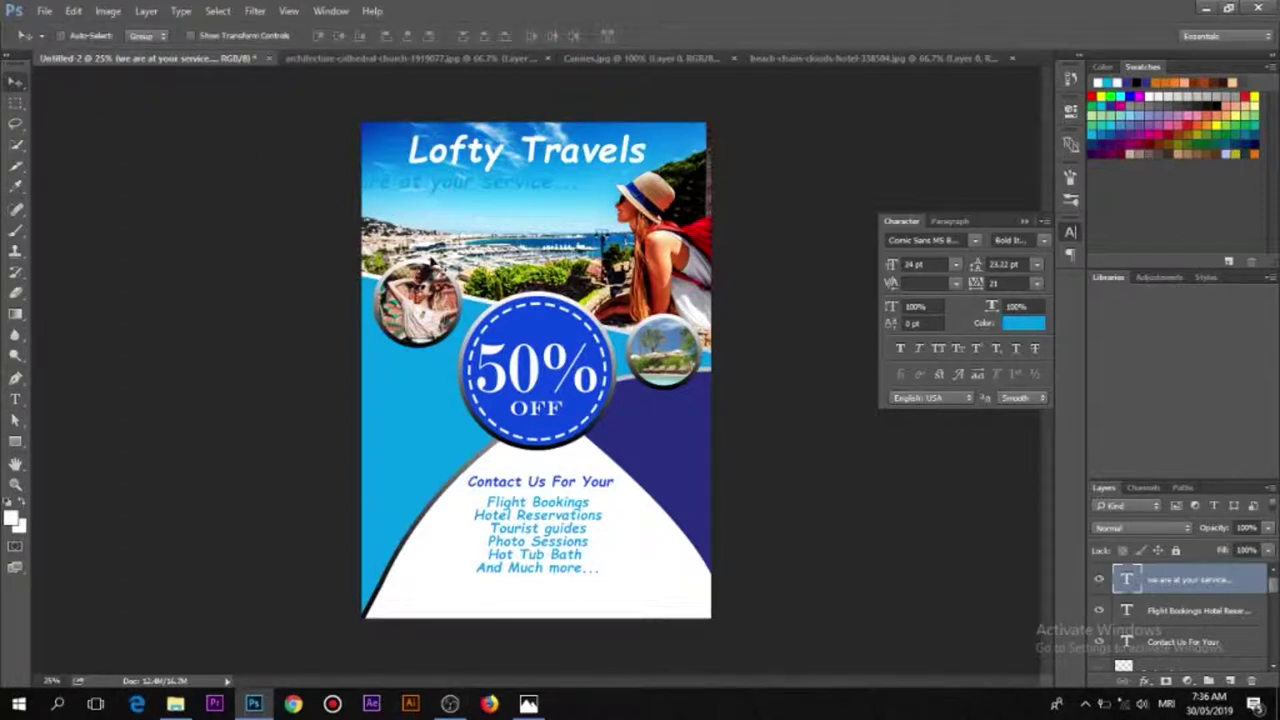
key(ctrl+t)
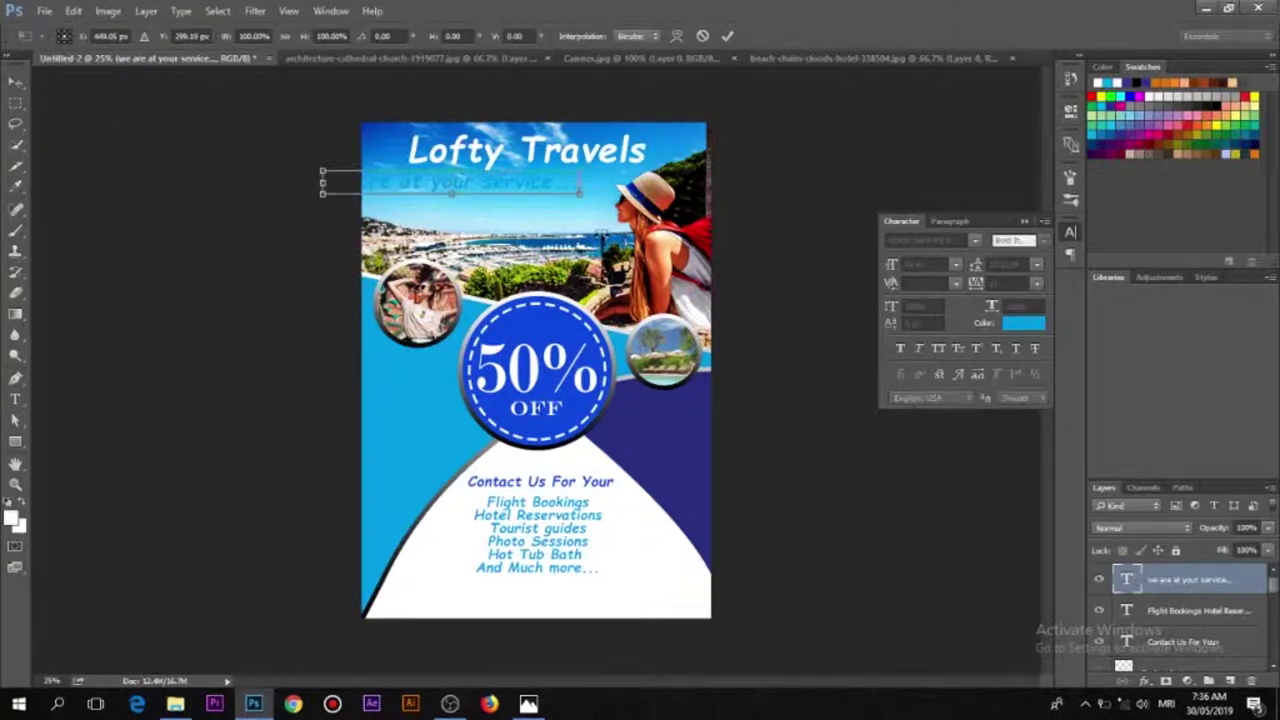
drag(579, 172, 546, 188)
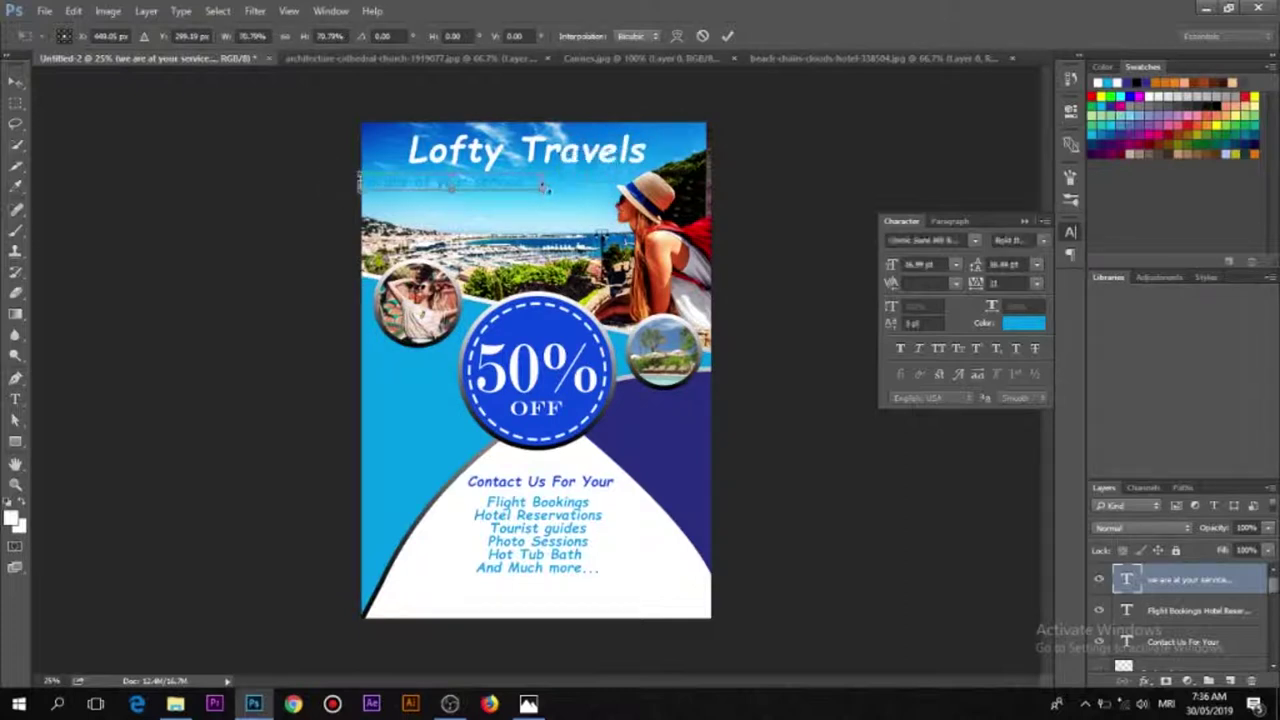
drag(494, 188, 567, 188)
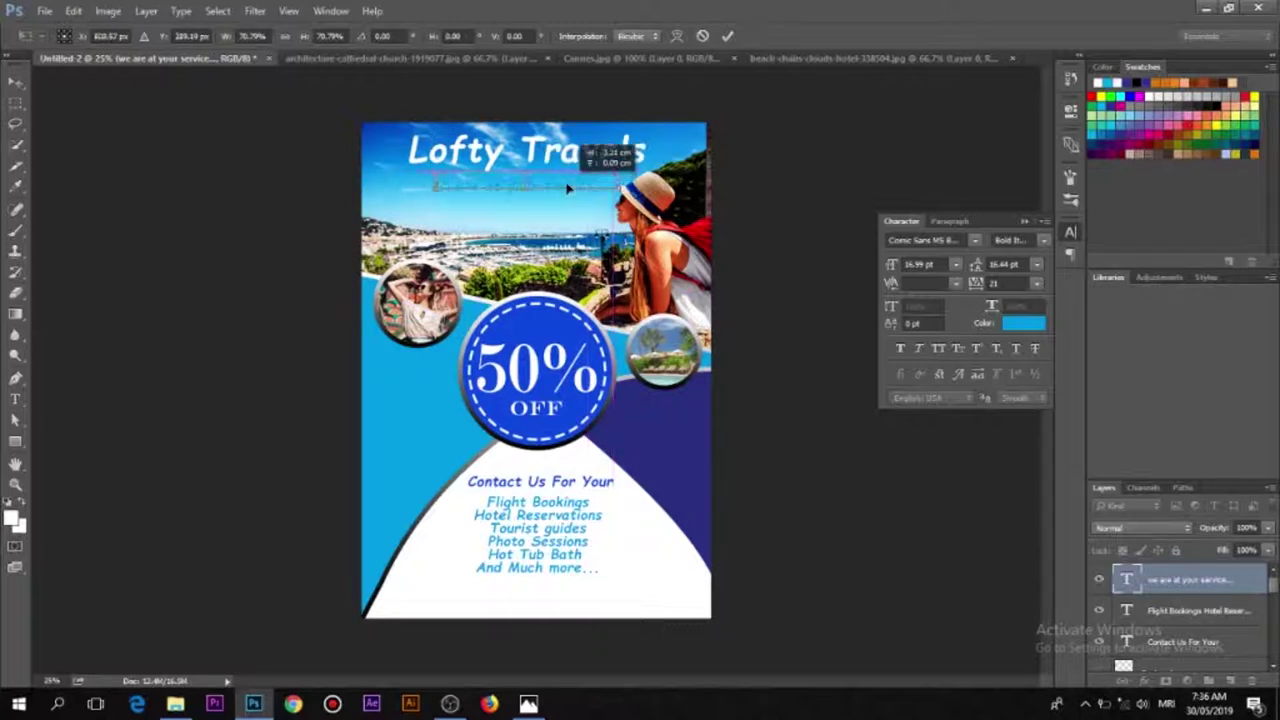
drag(567, 188, 566, 188)
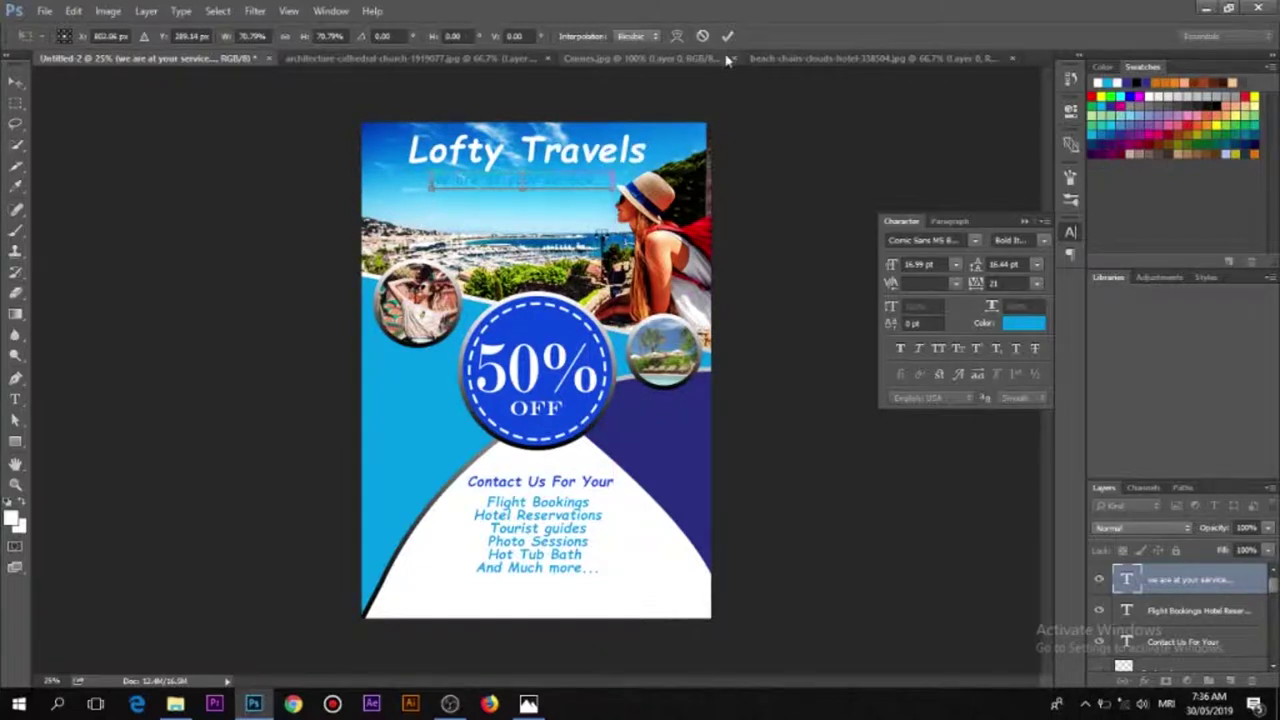
Step: Apply the tagline transform and colour the tagline pure white #ffffff
click(727, 35)
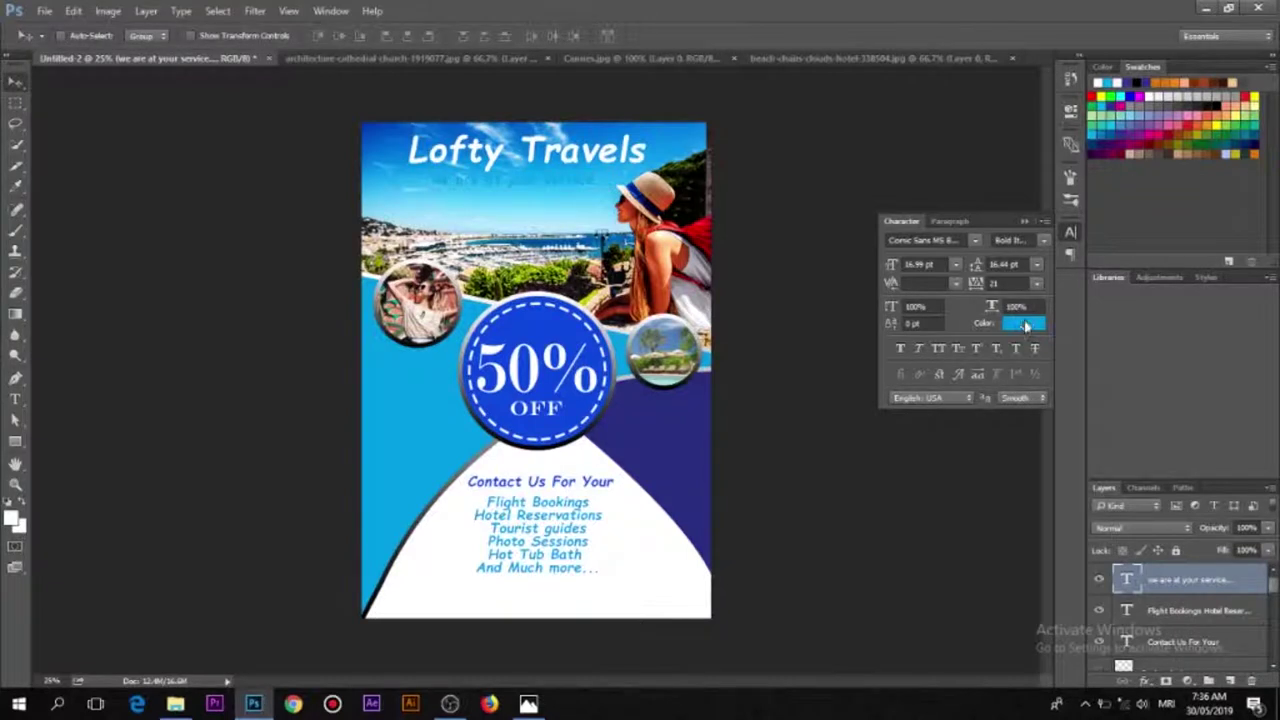
click(1024, 325)
click(828, 228)
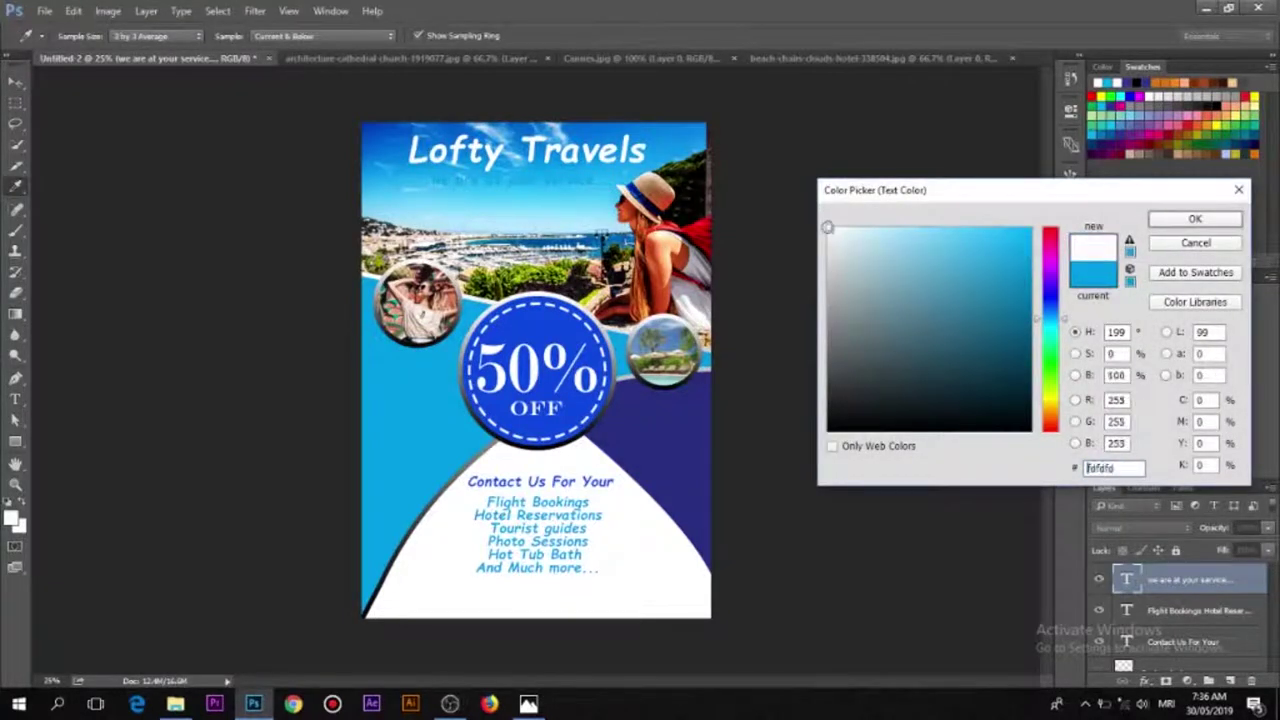
drag(828, 228, 803, 170)
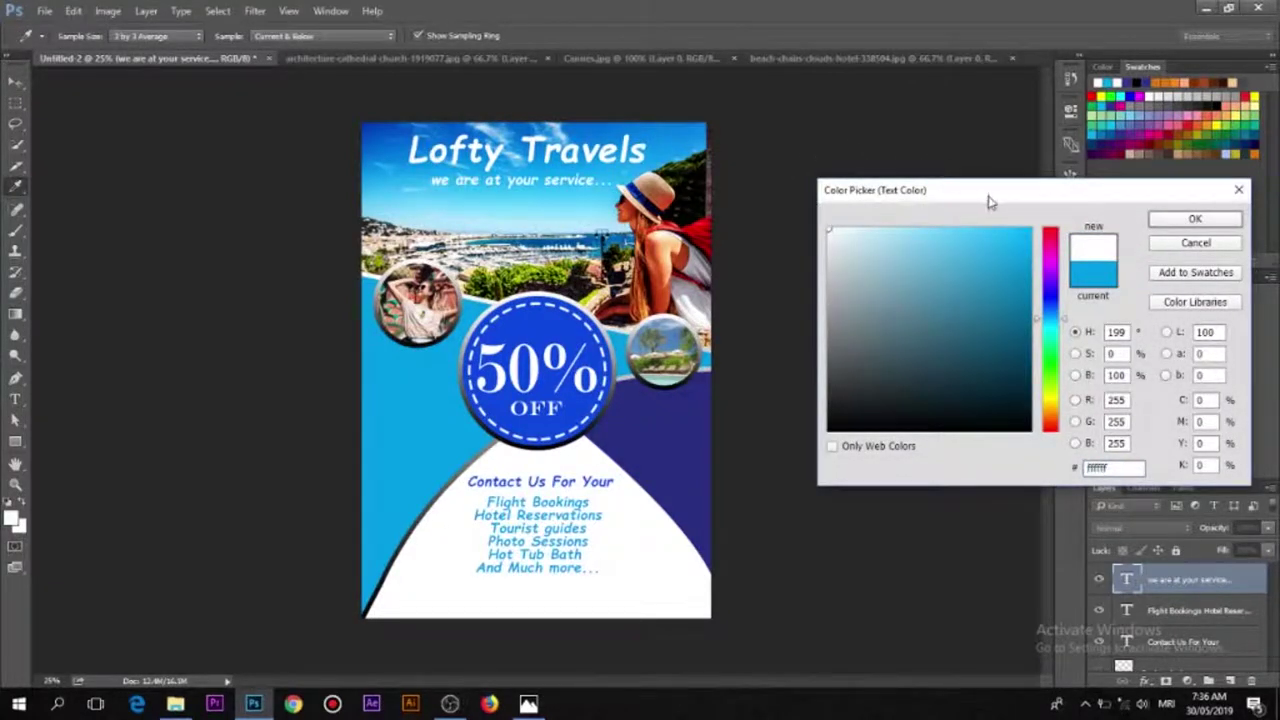
click(1195, 218)
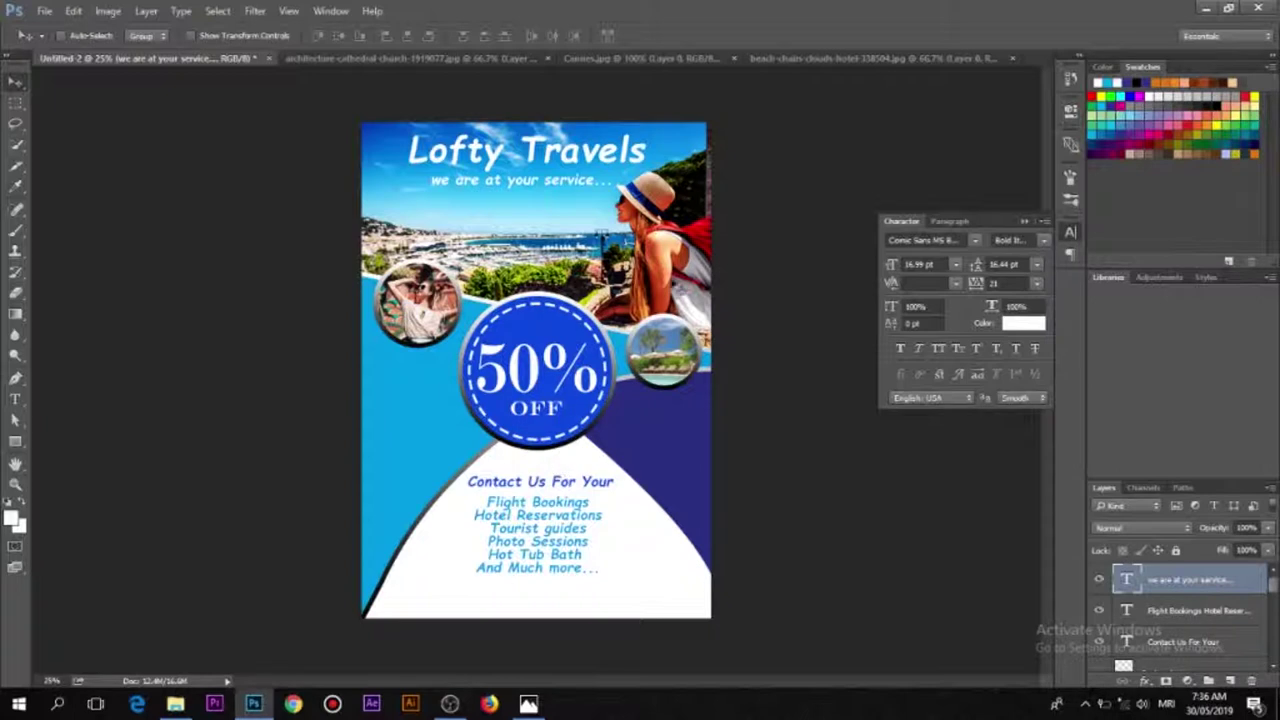
Step: Start a new Comic Sans MS Bold 24 pt text layer right of the 50% badge
click(1026, 221)
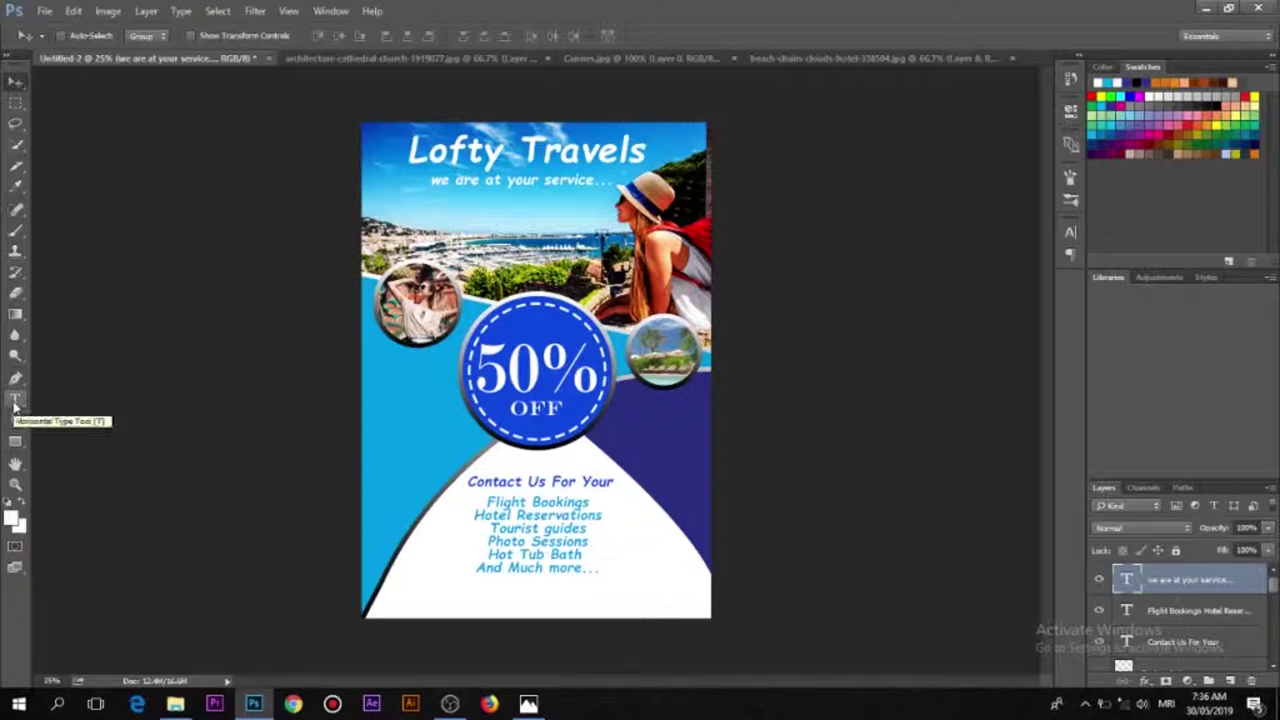
click(14, 401)
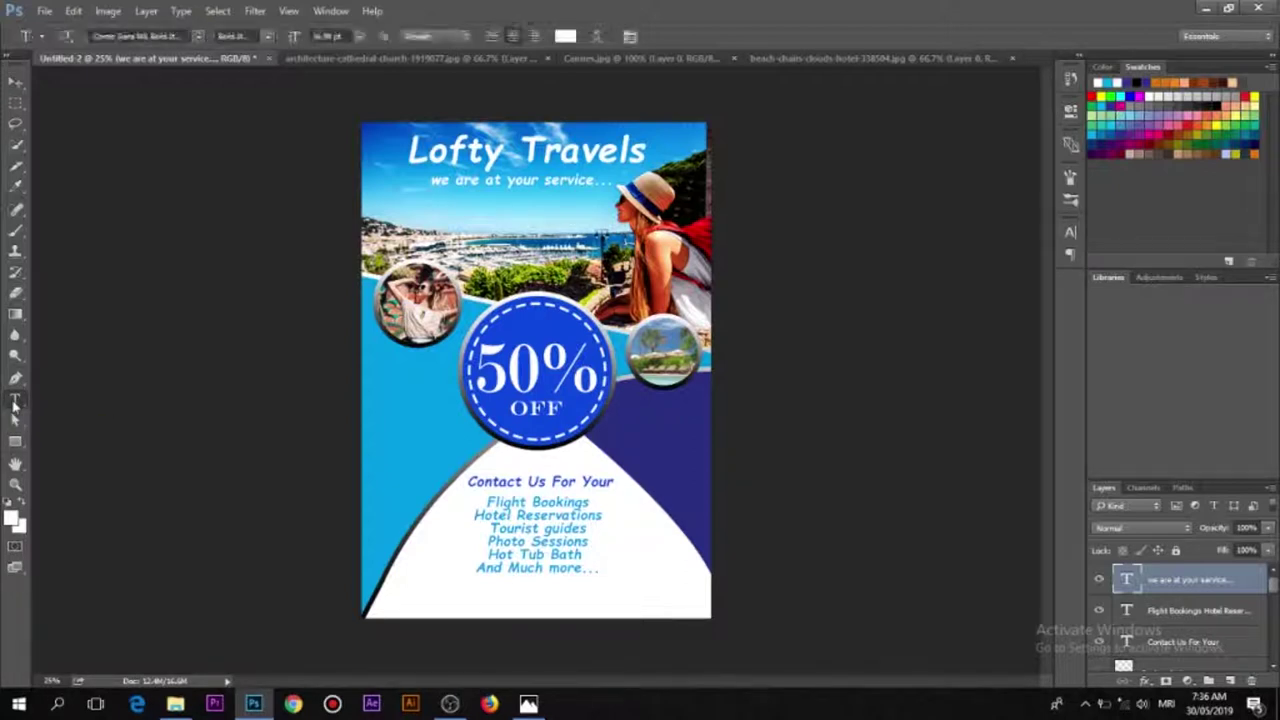
click(624, 413)
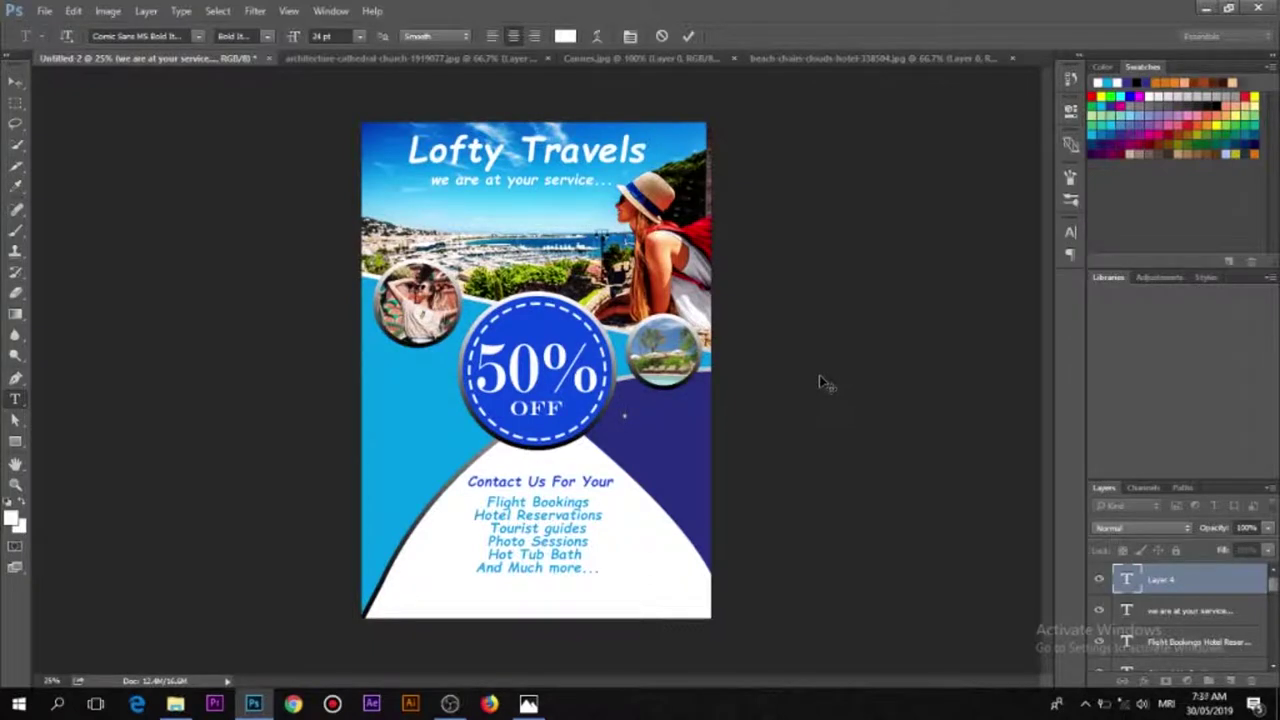
text(www.)
text(loftytravels)
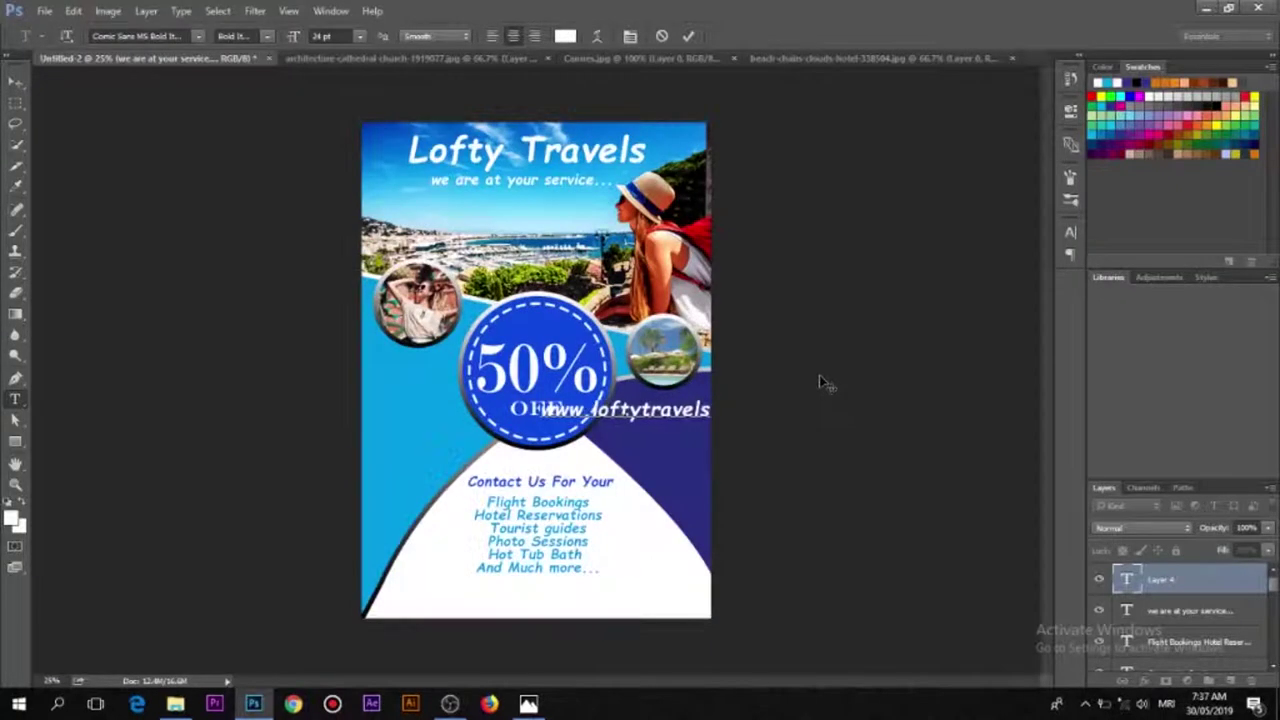
text(.c)
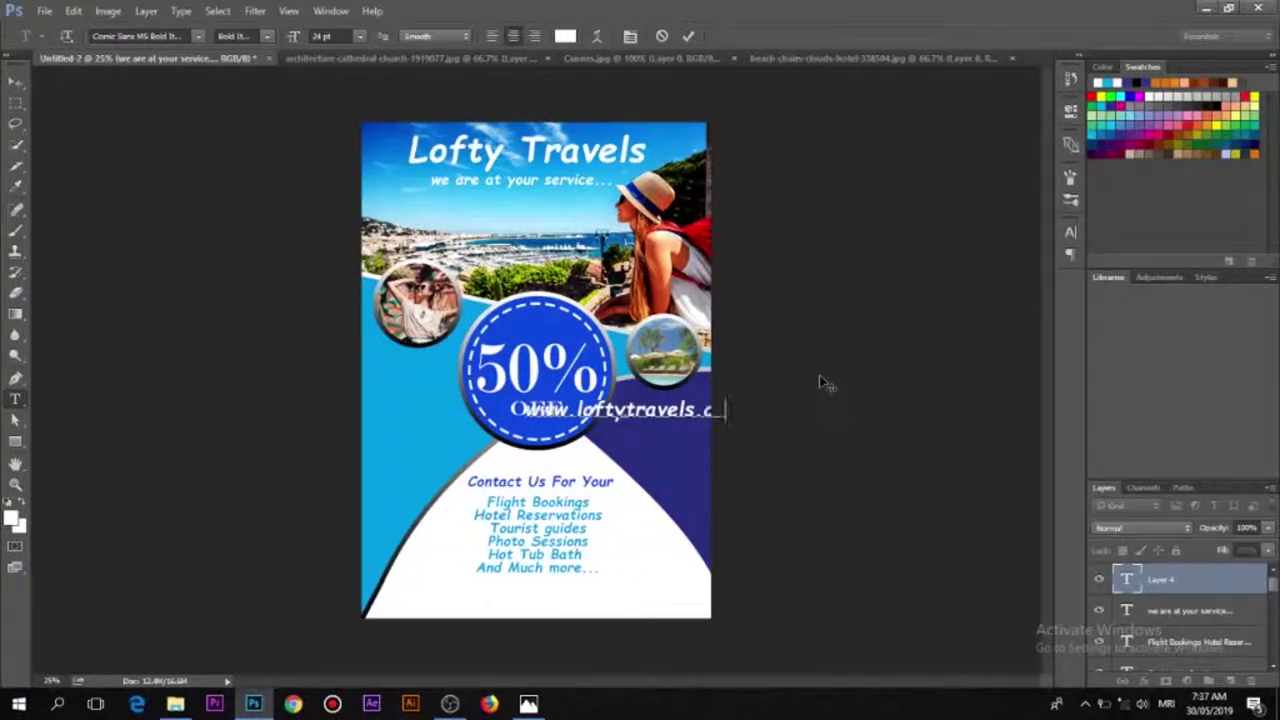
text(o)
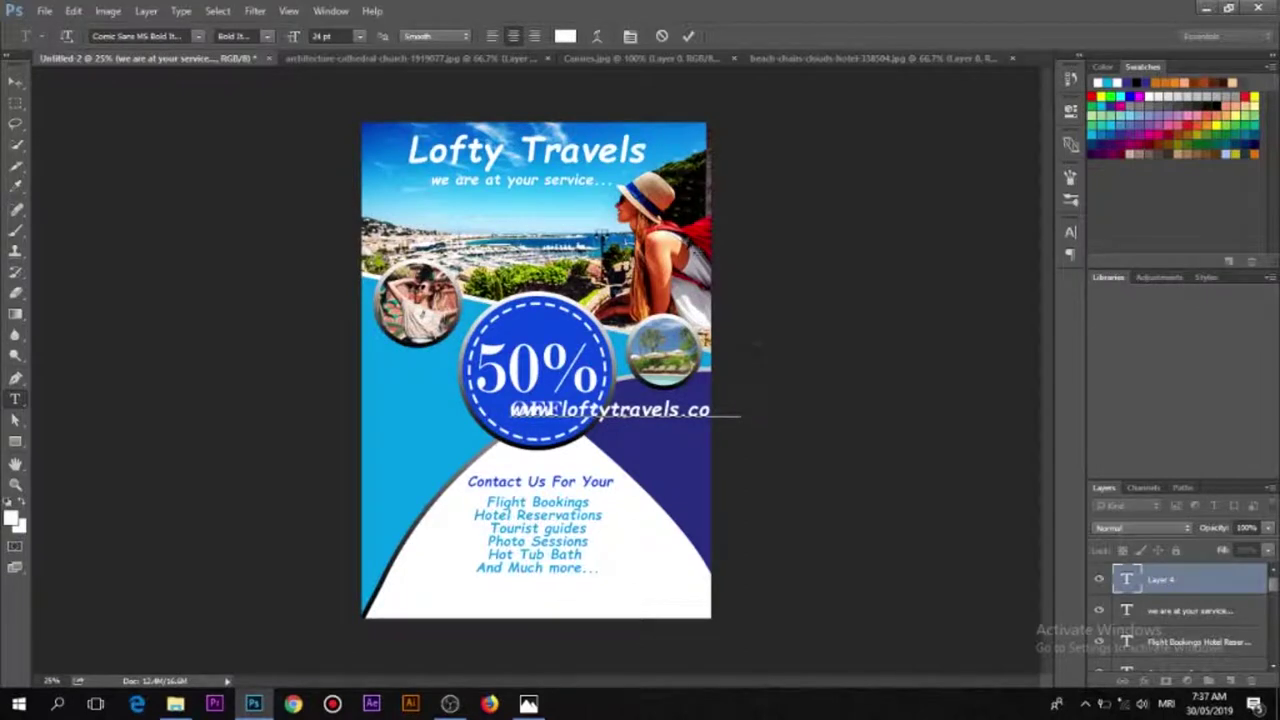
click(688, 36)
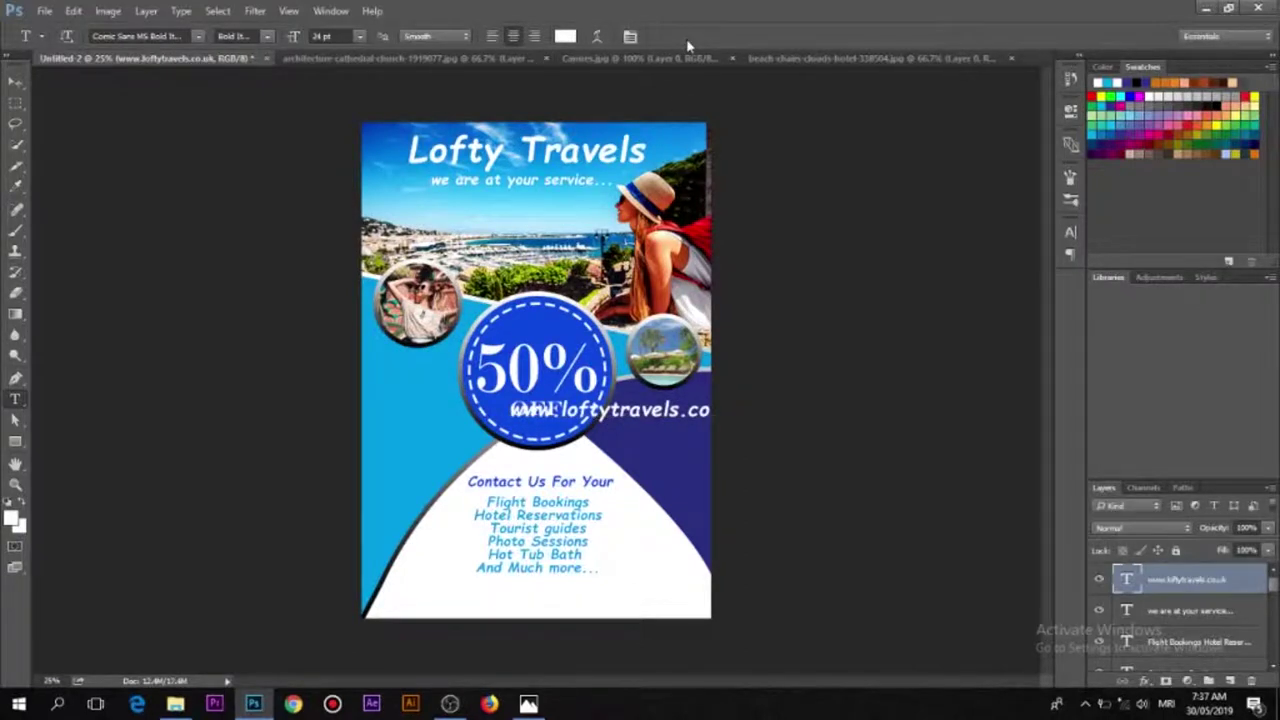
key(ctrl+t)
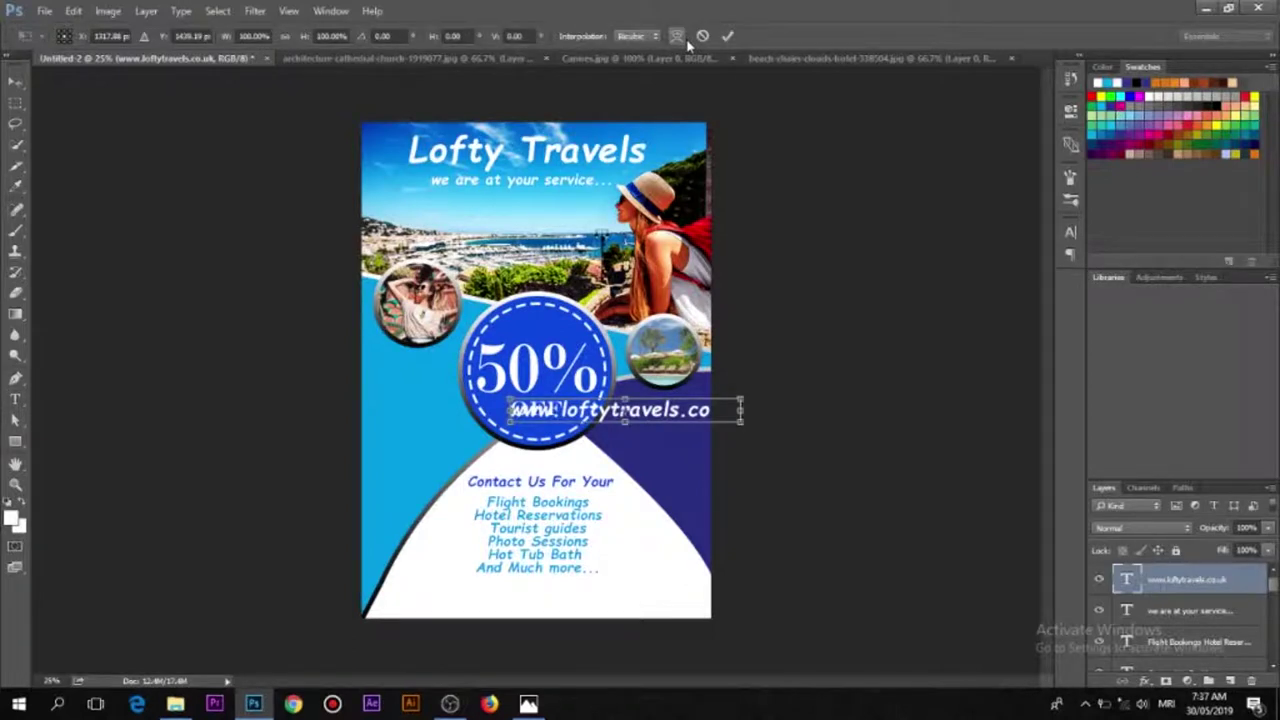
drag(740, 400, 696, 404)
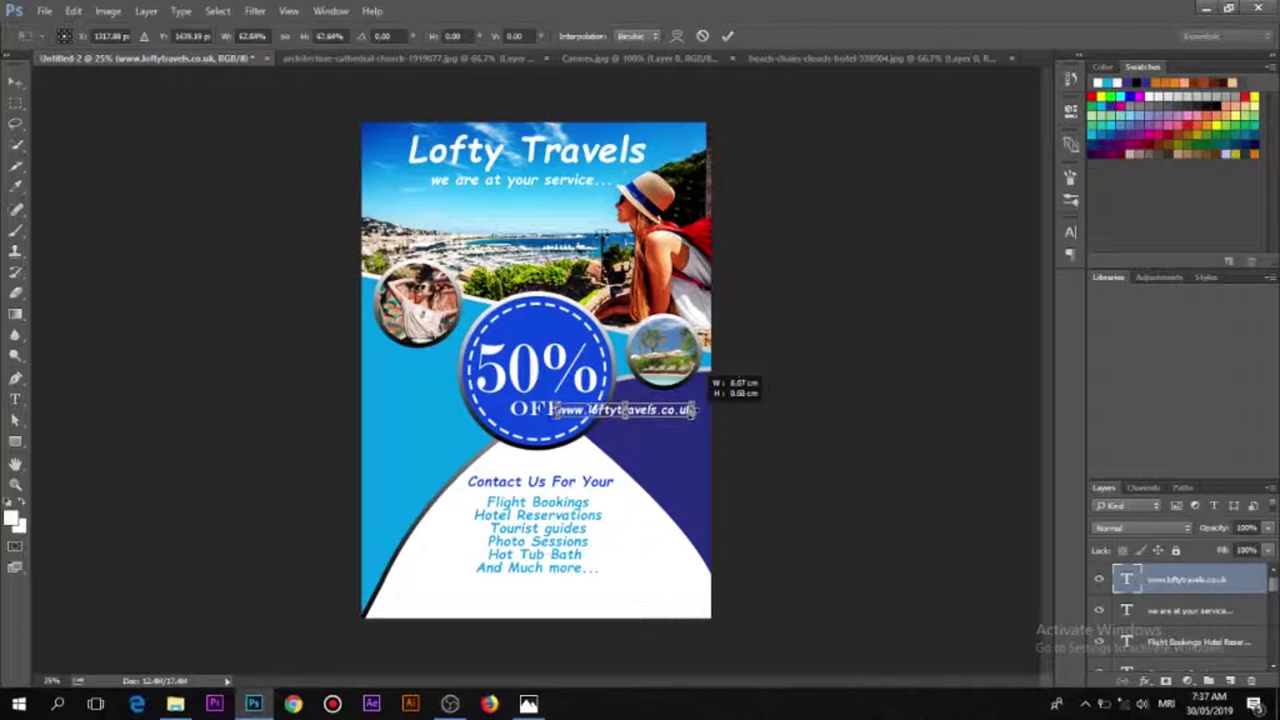
click(727, 36)
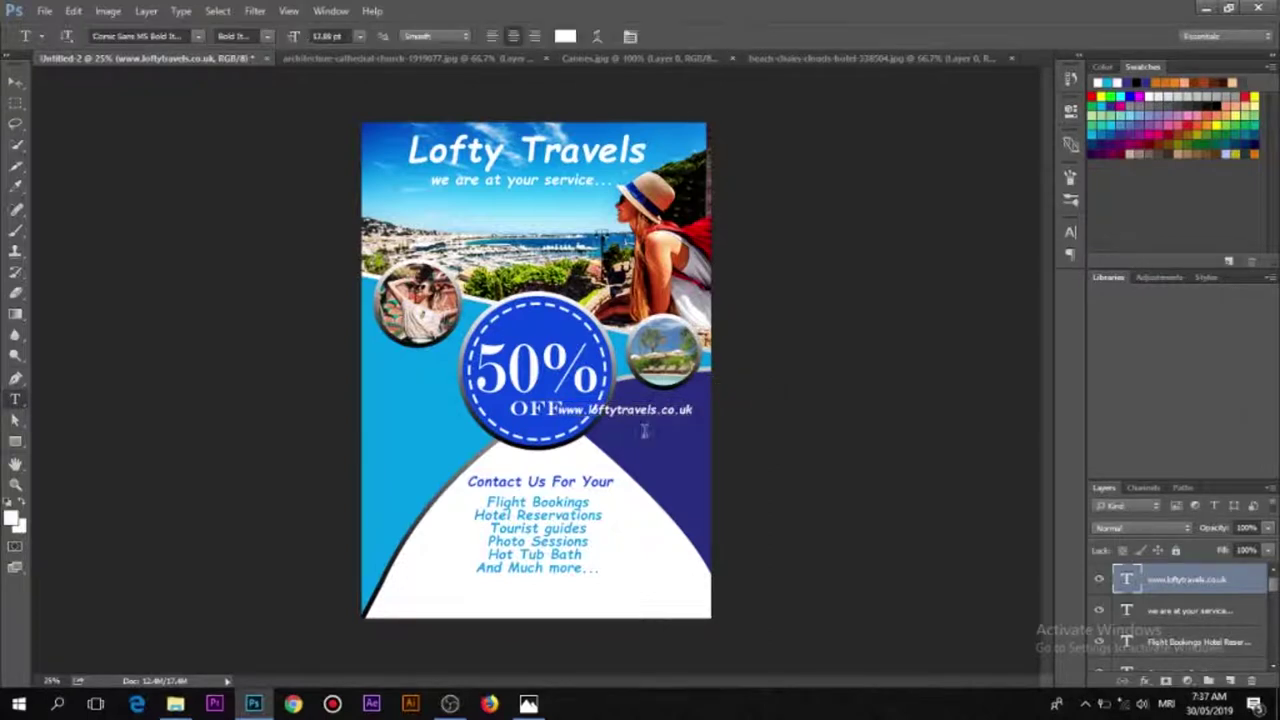
Step: Narrow the website text to 87.60% width and place it just right of the 50% badge
click(15, 80)
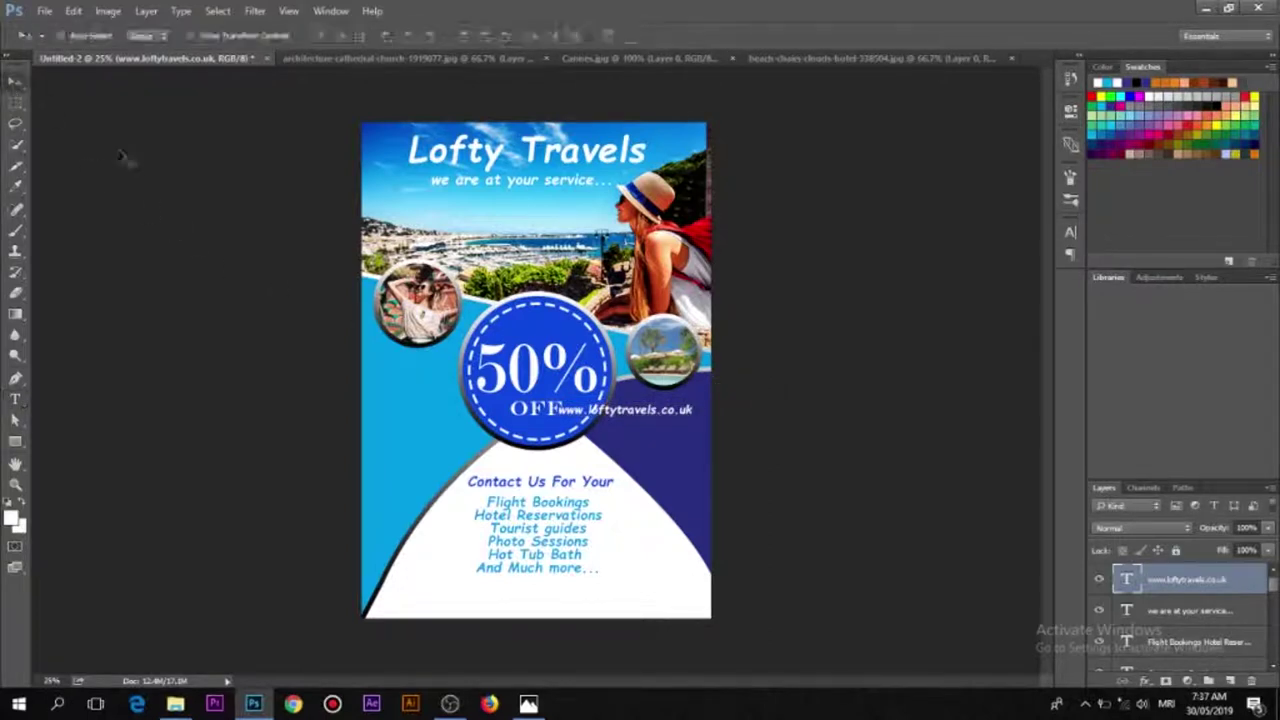
drag(636, 416, 663, 439)
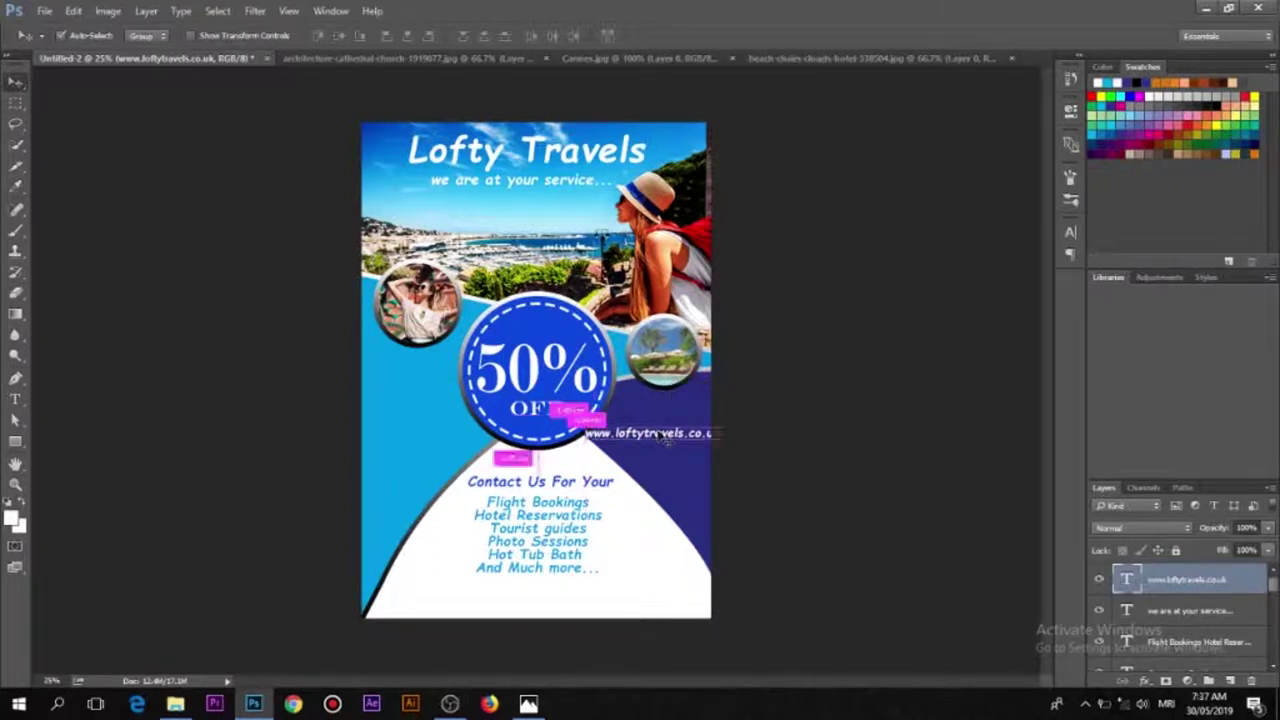
key(ctrl+t)
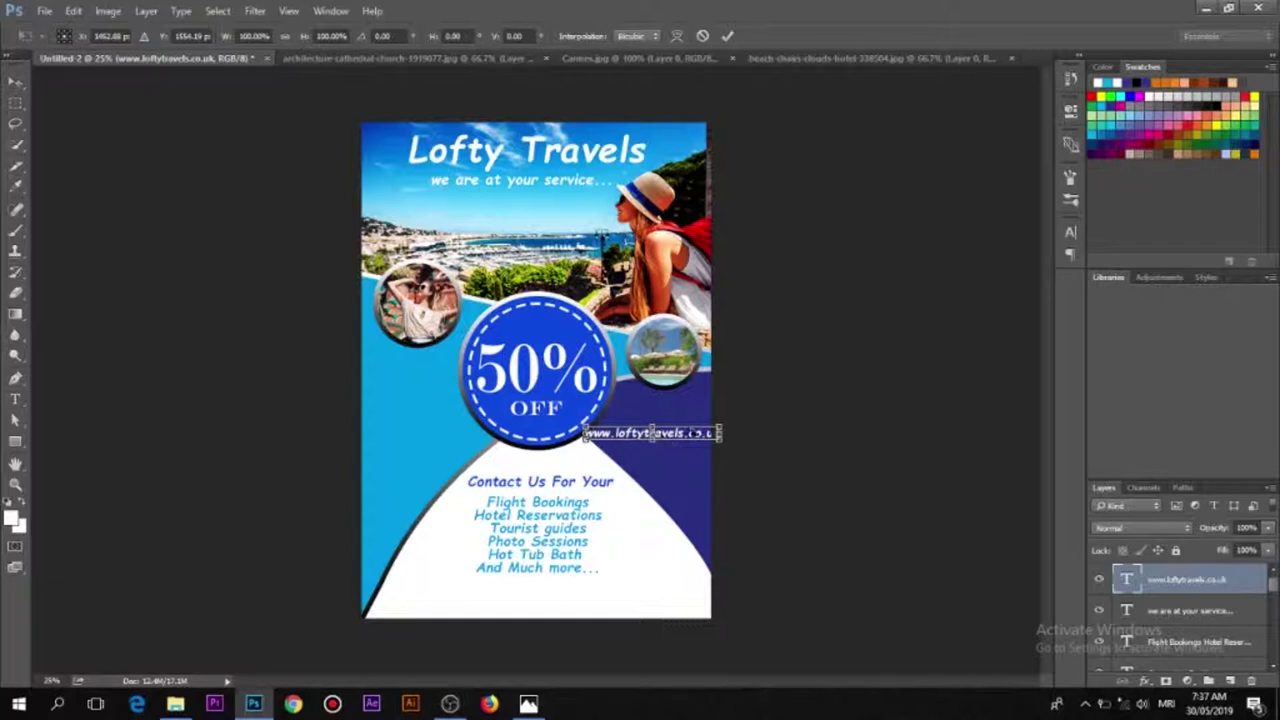
drag(719, 433, 706, 433)
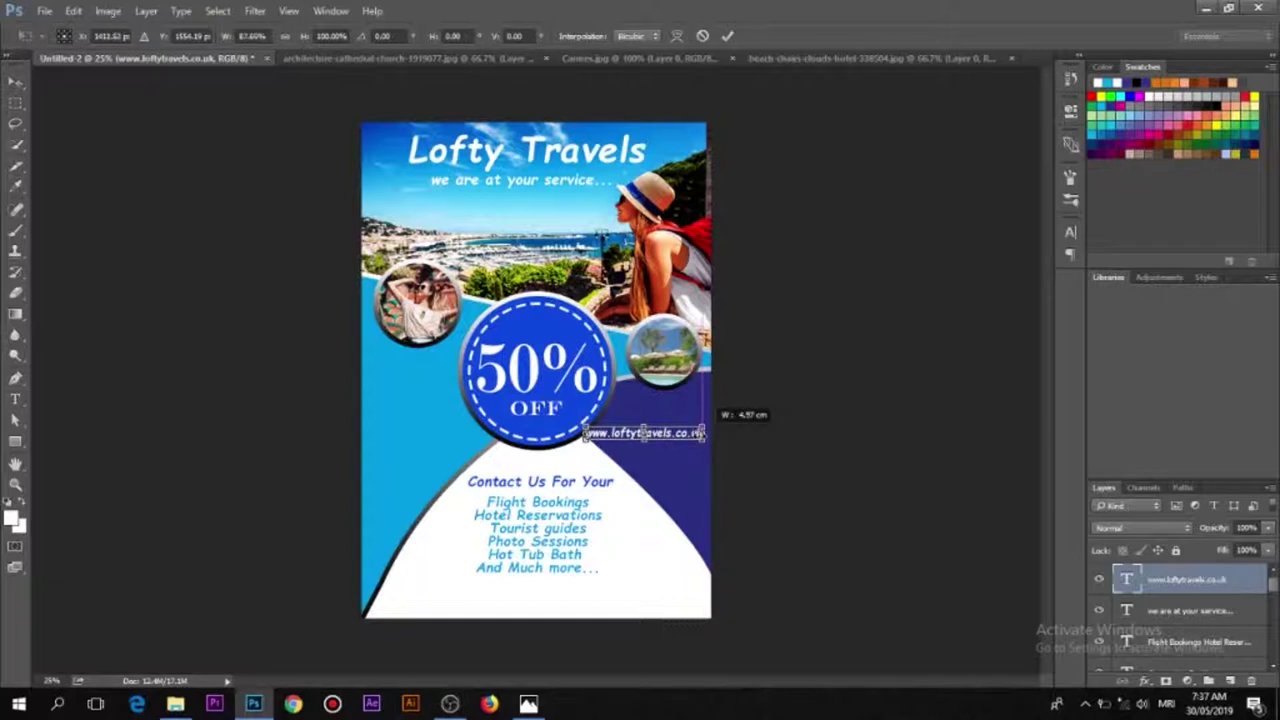
click(728, 36)
drag(645, 435, 668, 412)
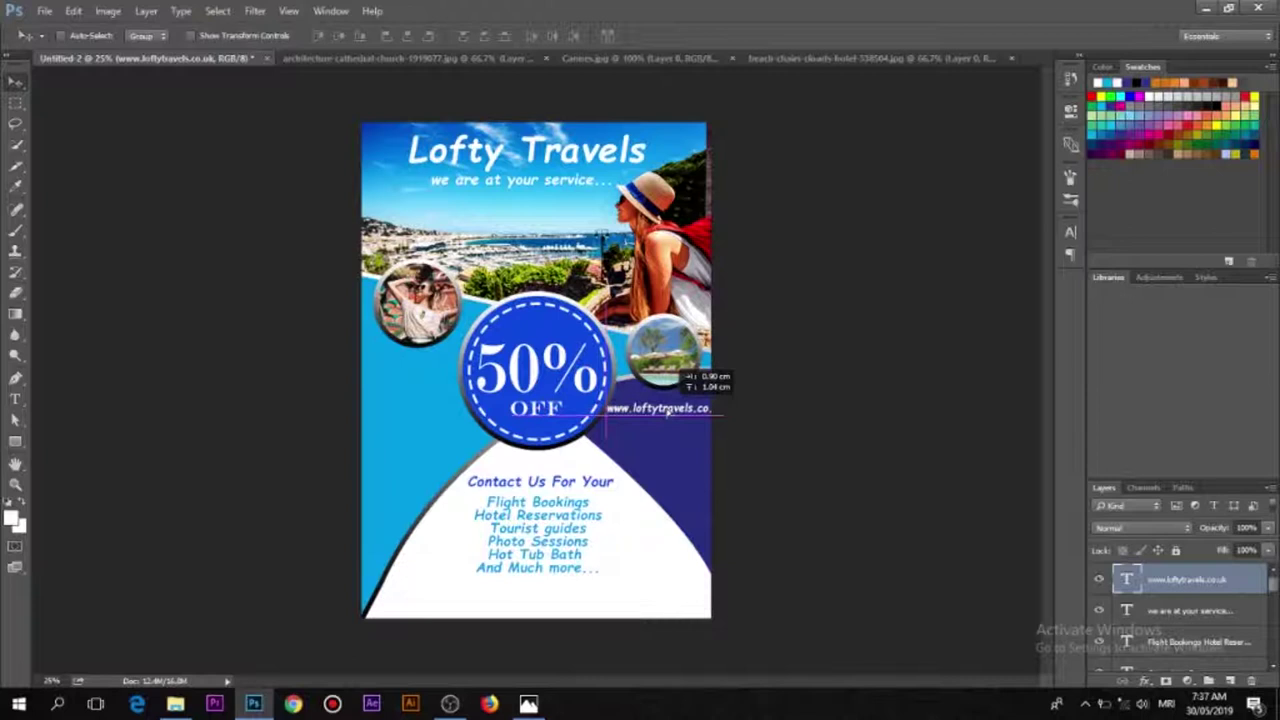
drag(668, 412, 704, 408)
key(ctrl+t)
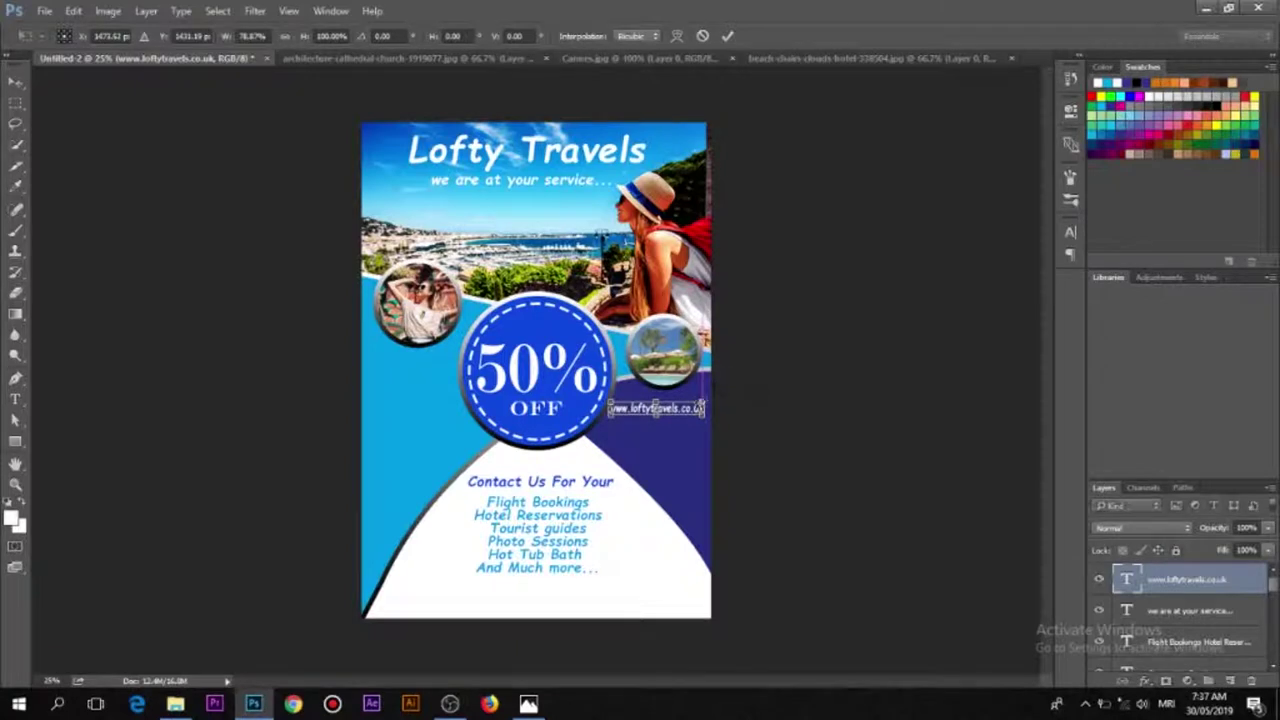
click(727, 36)
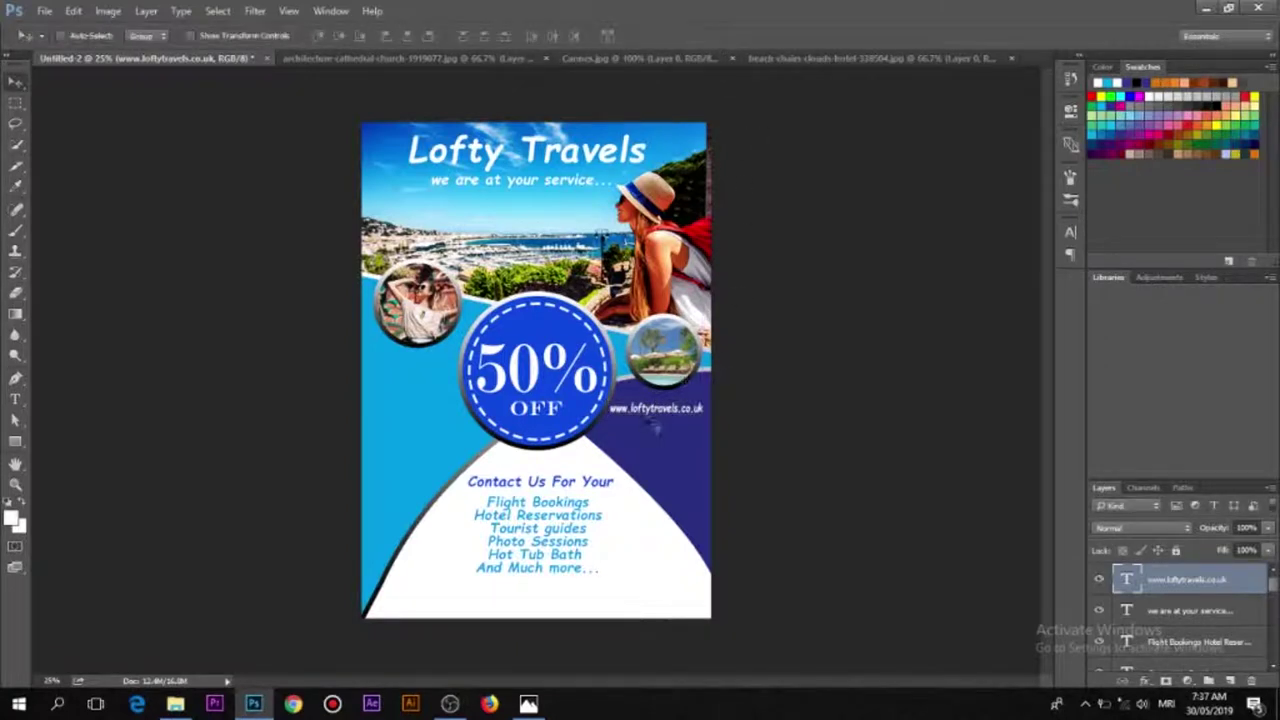
drag(655, 427, 656, 407)
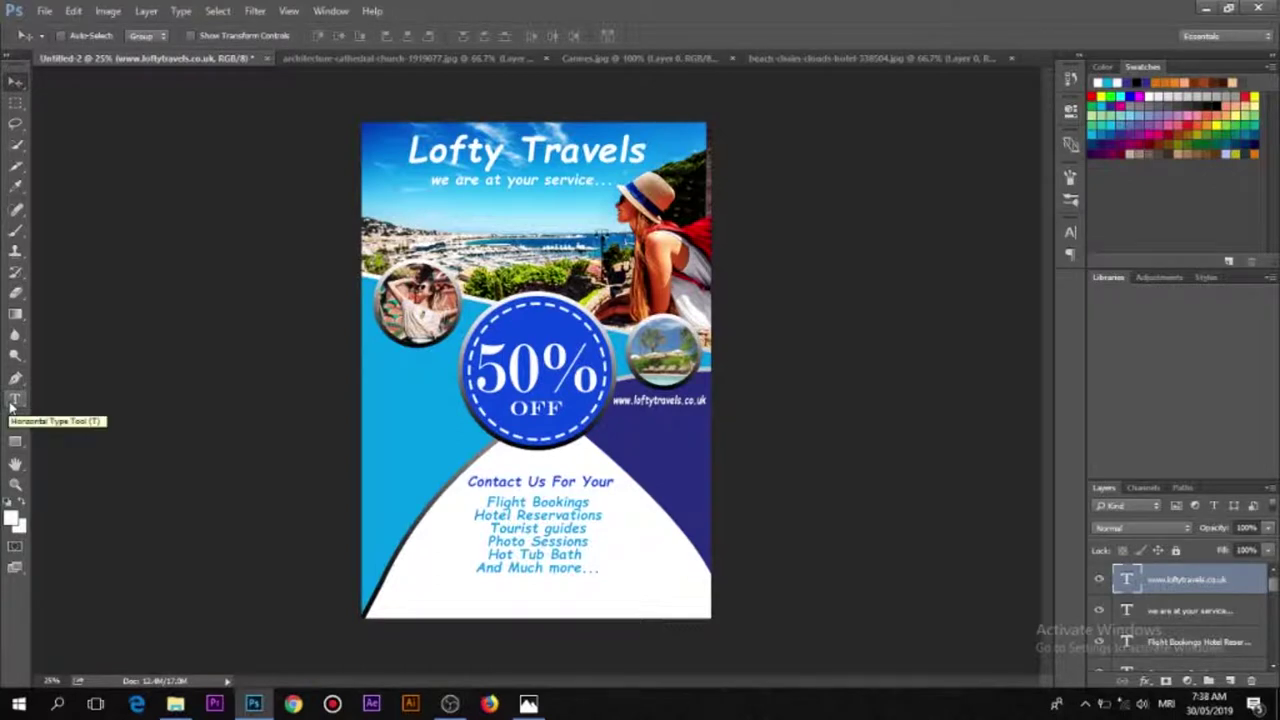
Step: Type the company e-mail address below the website and reduce its width and height
click(14, 401)
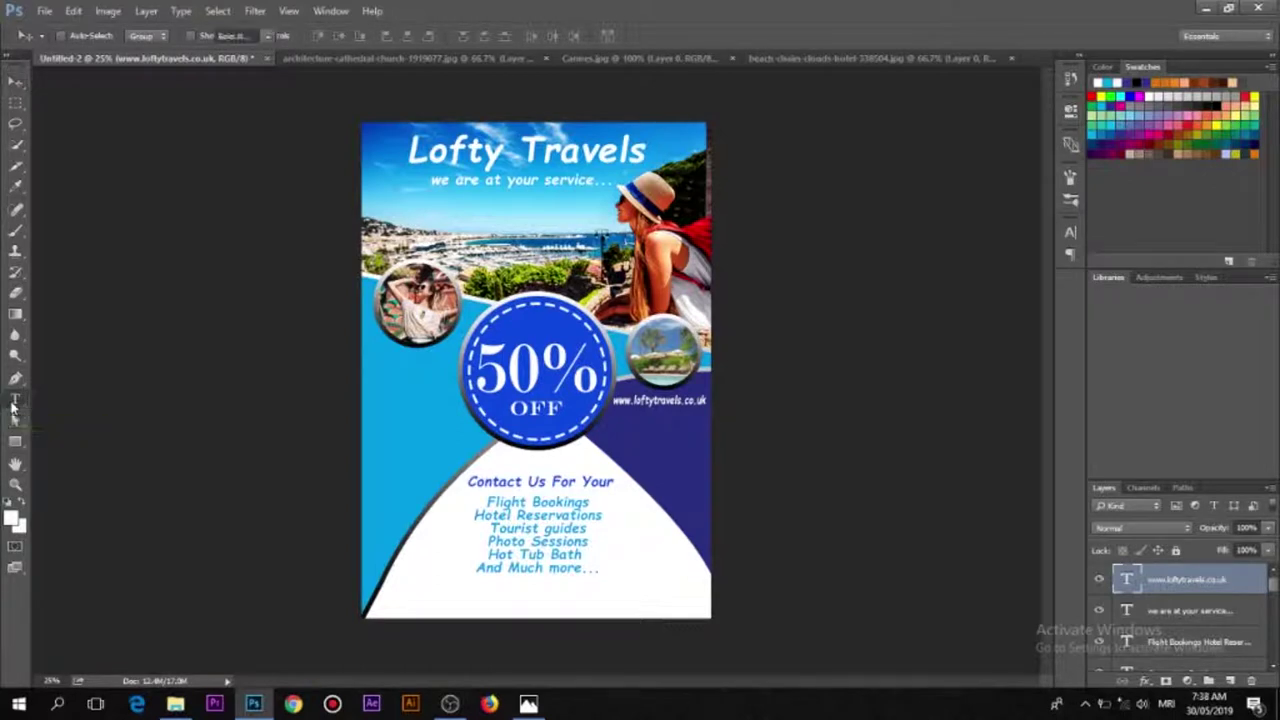
click(613, 425)
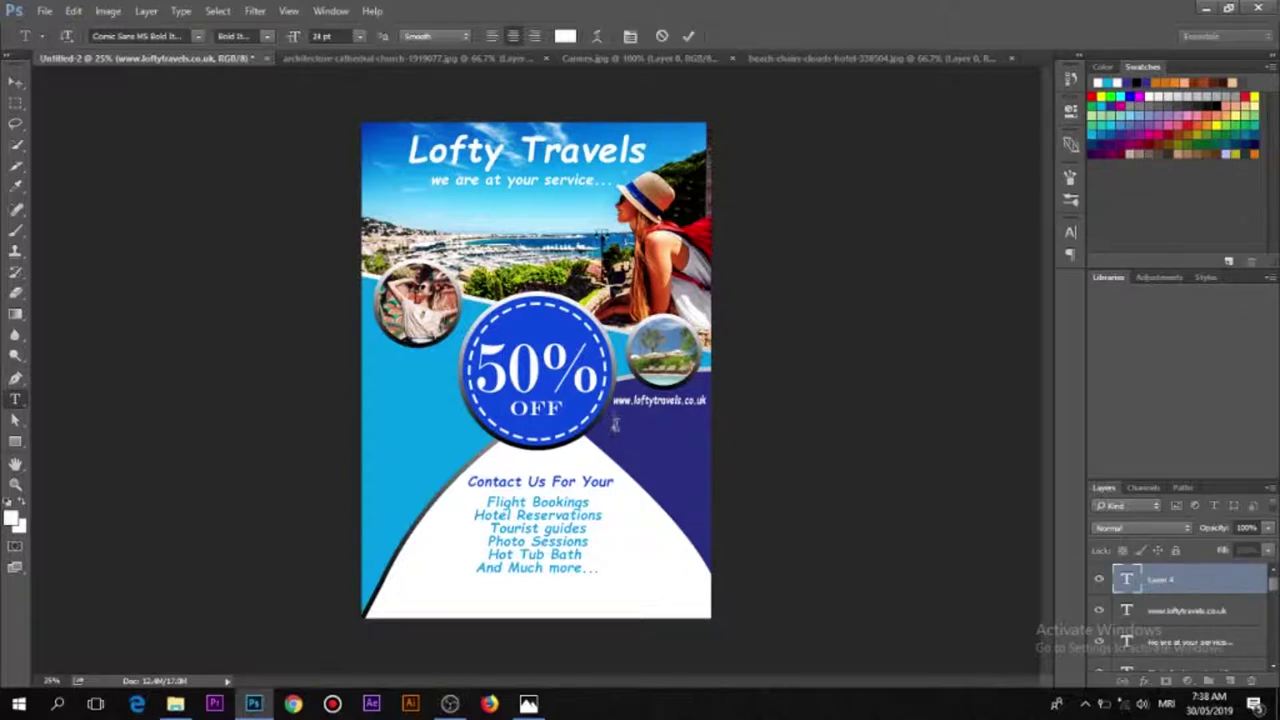
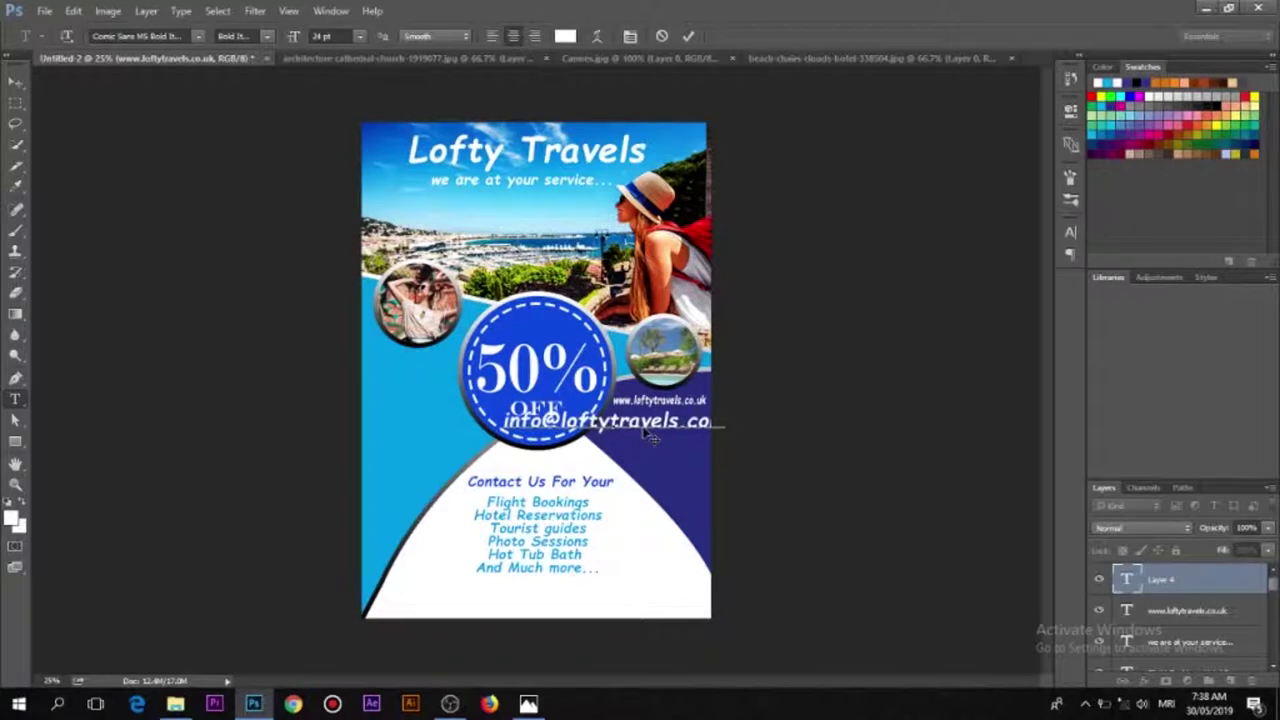
text(u)
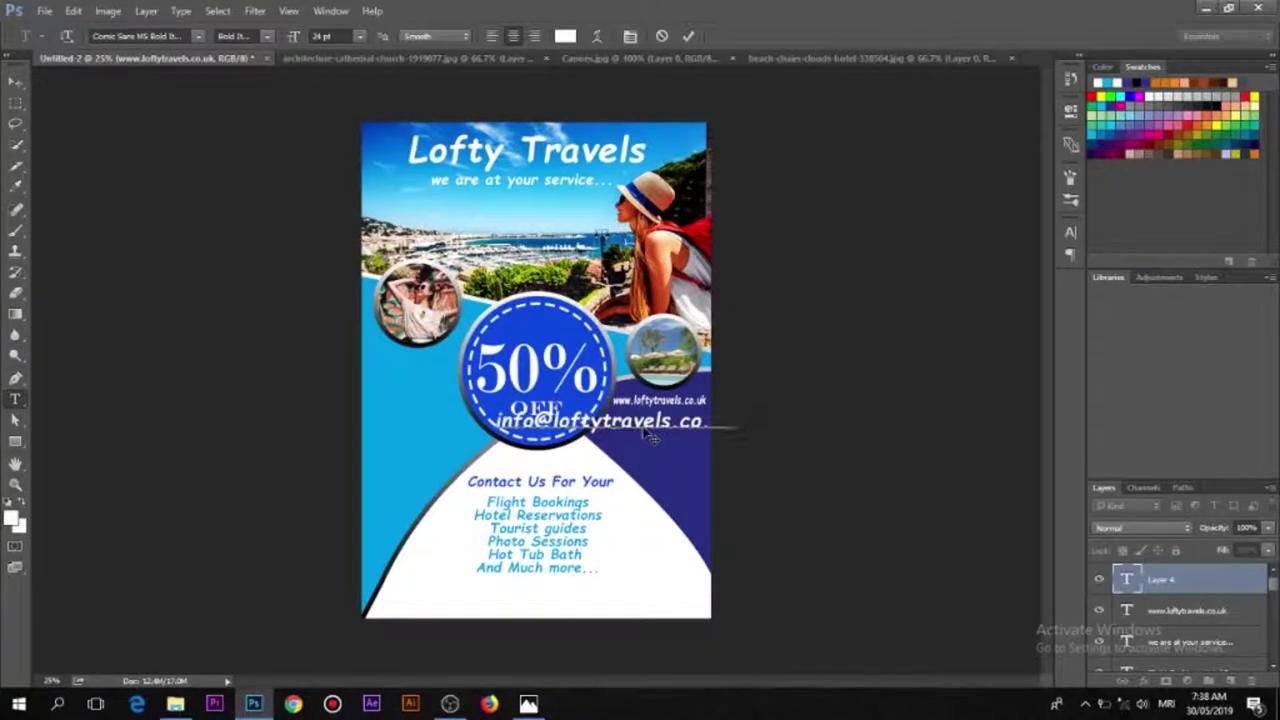
click(687, 37)
key(ctrl+t)
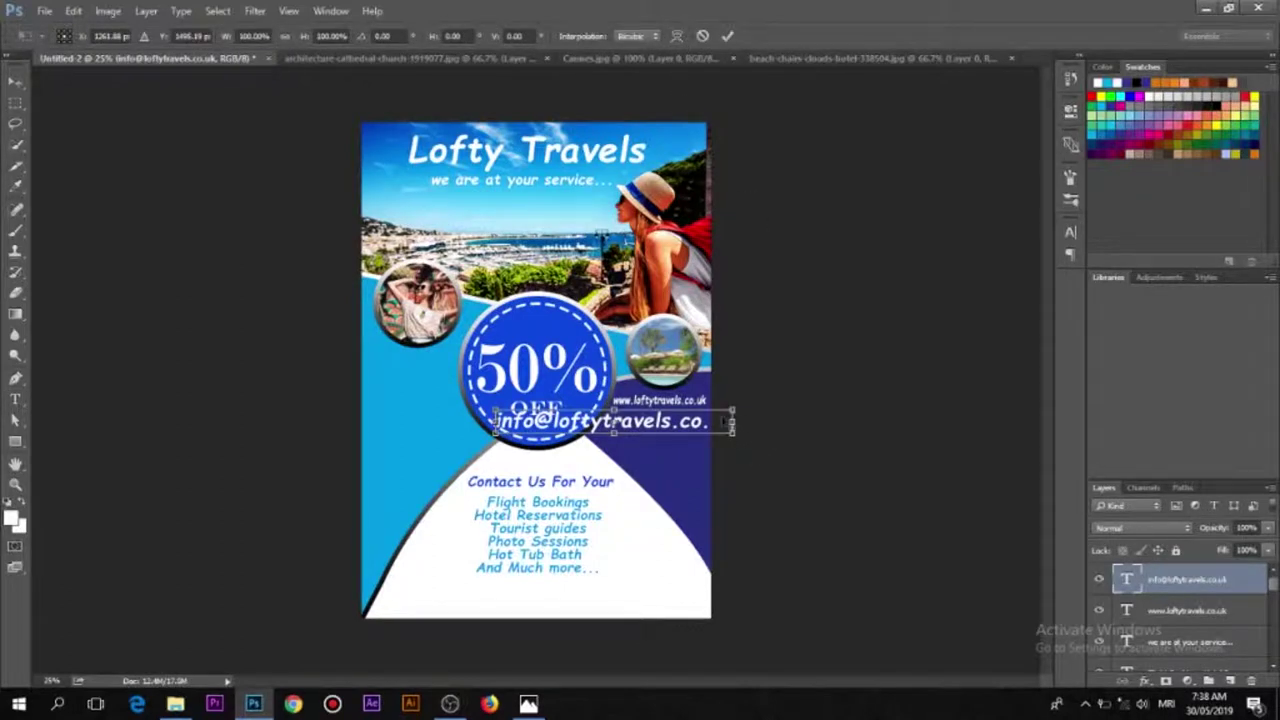
drag(732, 422, 683, 421)
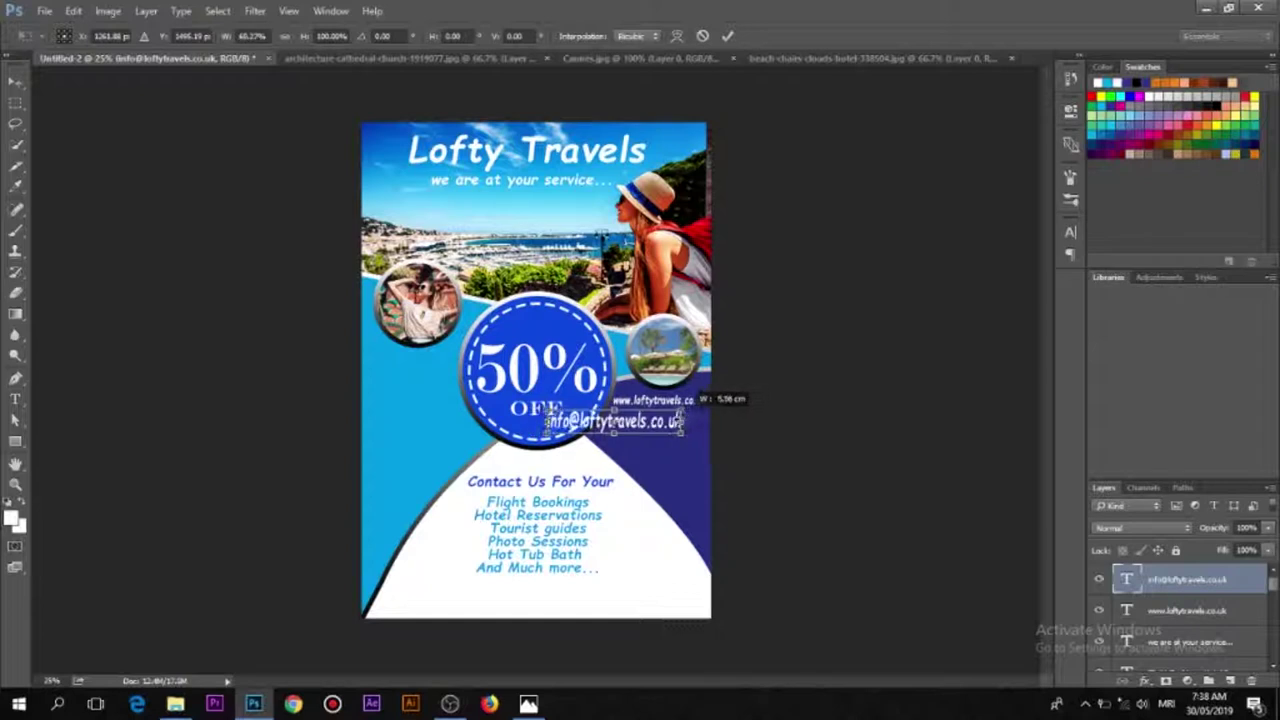
drag(614, 411, 613, 421)
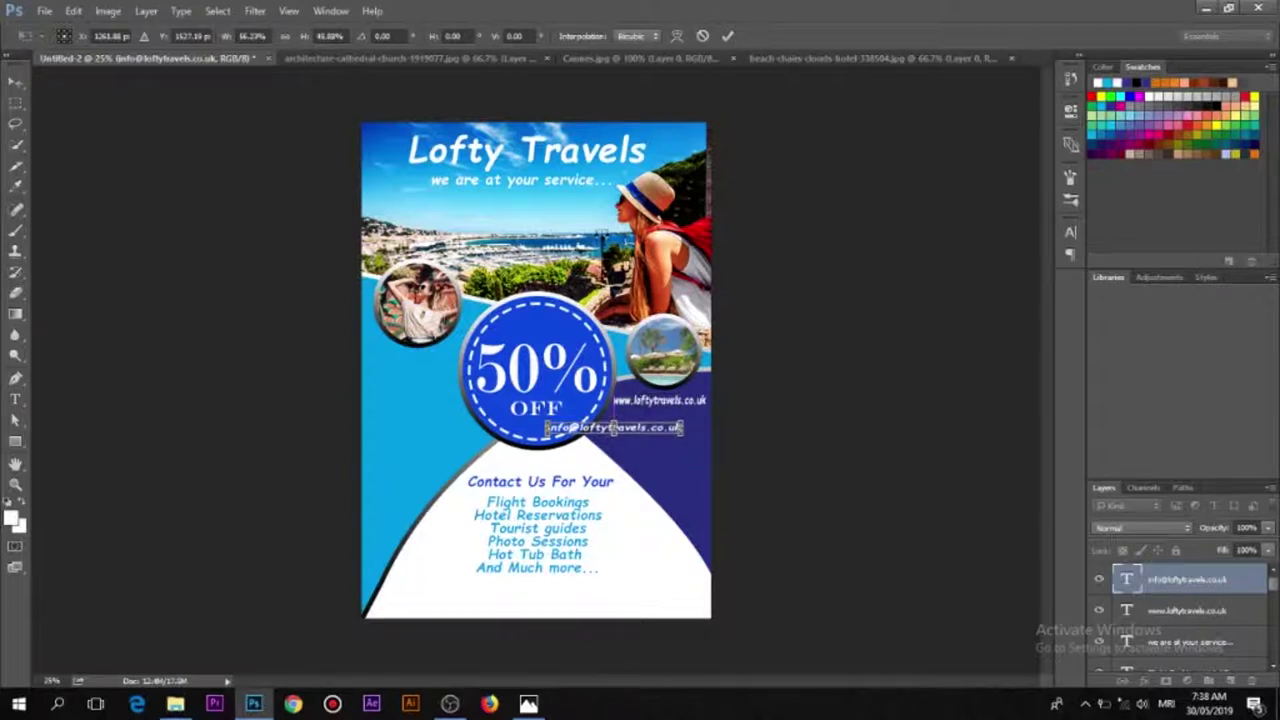
click(727, 36)
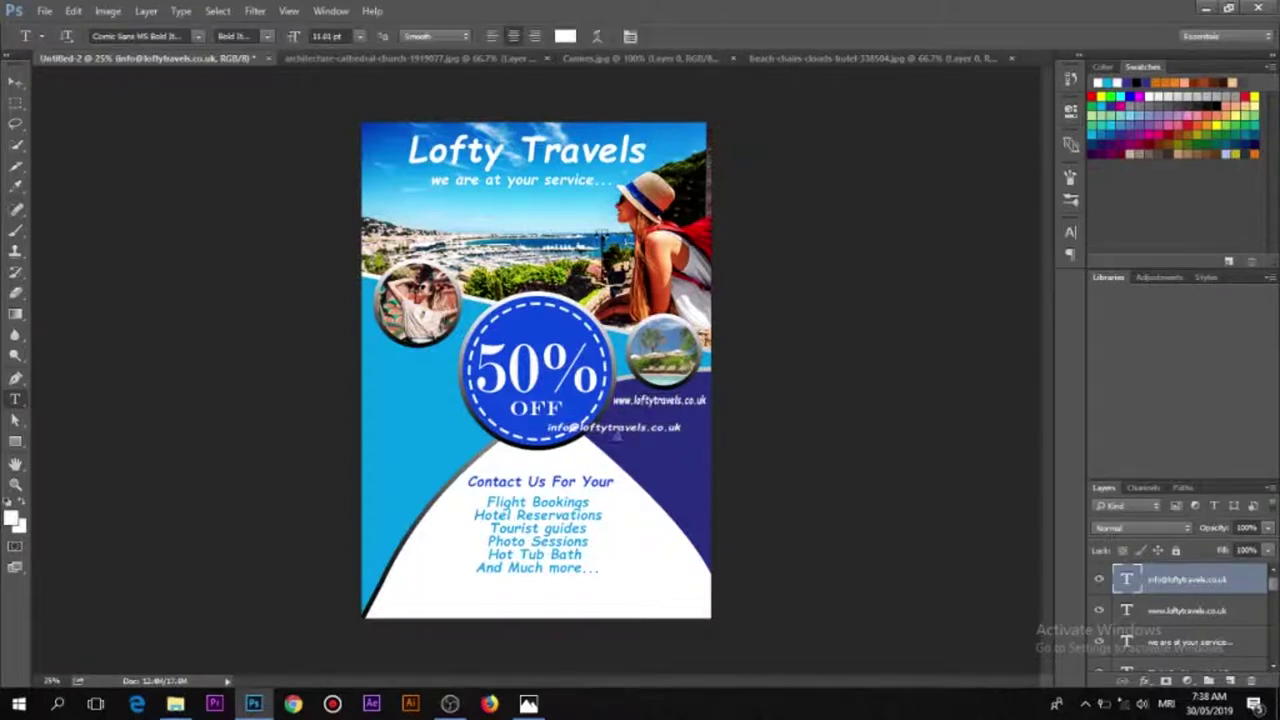
Step: Position the e-mail under the website address, narrowed to match its width and nudged into place
click(15, 81)
drag(634, 446, 666, 431)
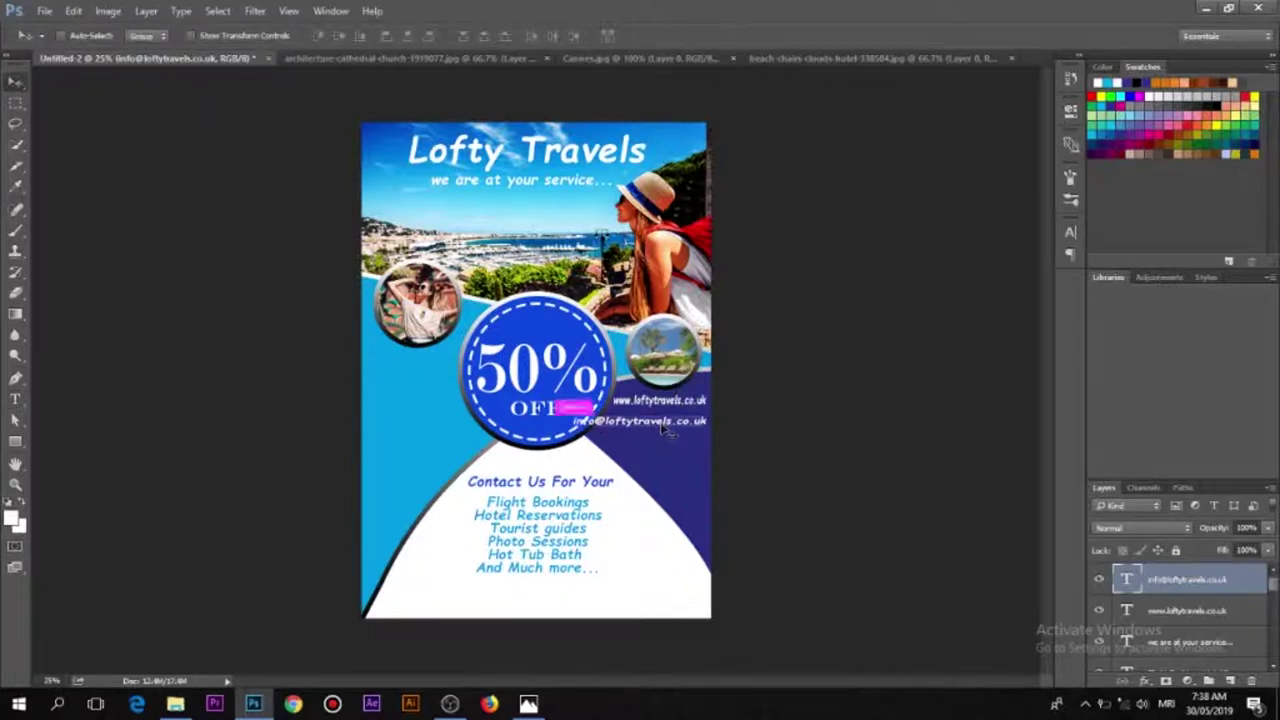
key(ctrl+t)
drag(573, 422, 611, 421)
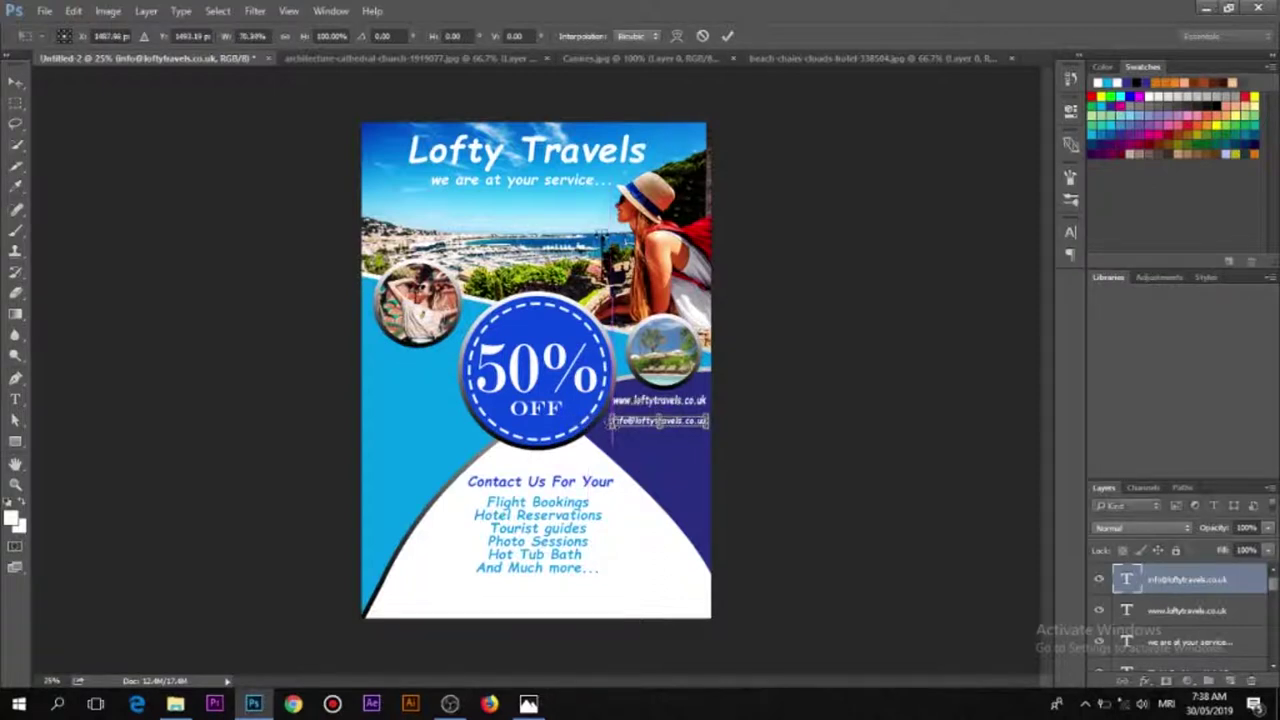
click(727, 35)
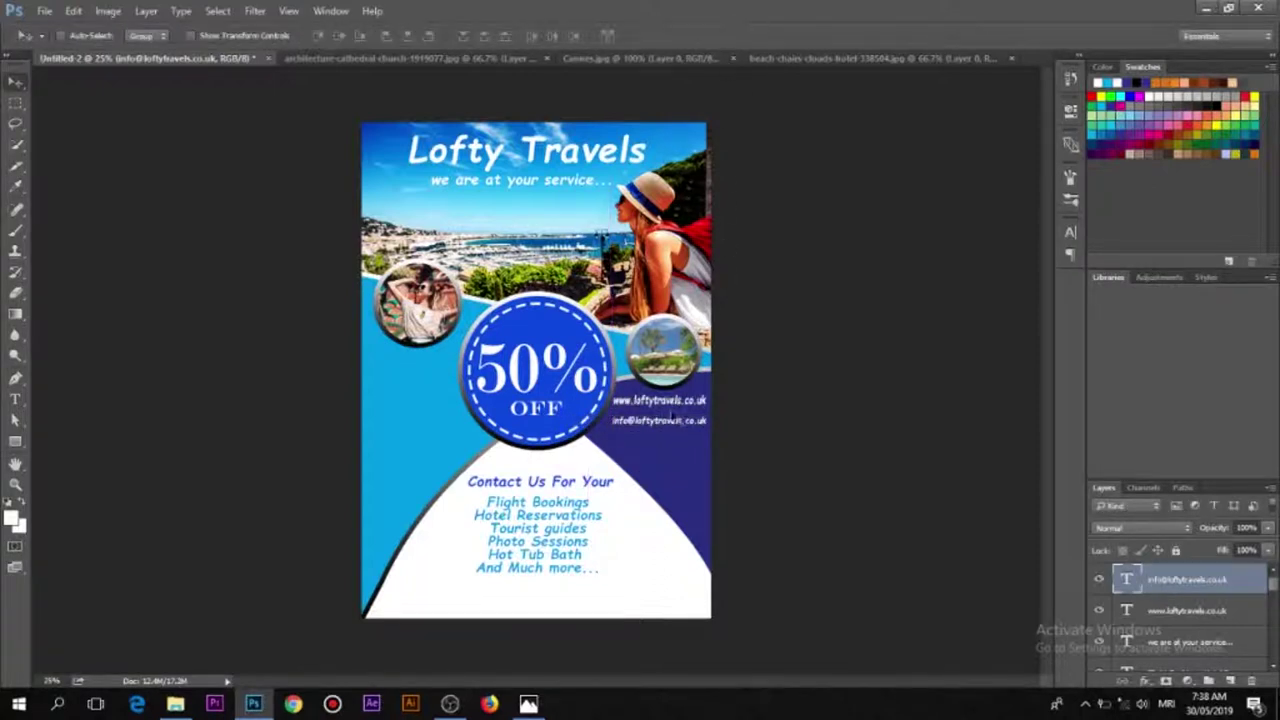
key(Up)
key(Up)
key(Up)
key(Up)
key(Left)
key(Left)
key(Up)
key(Up)
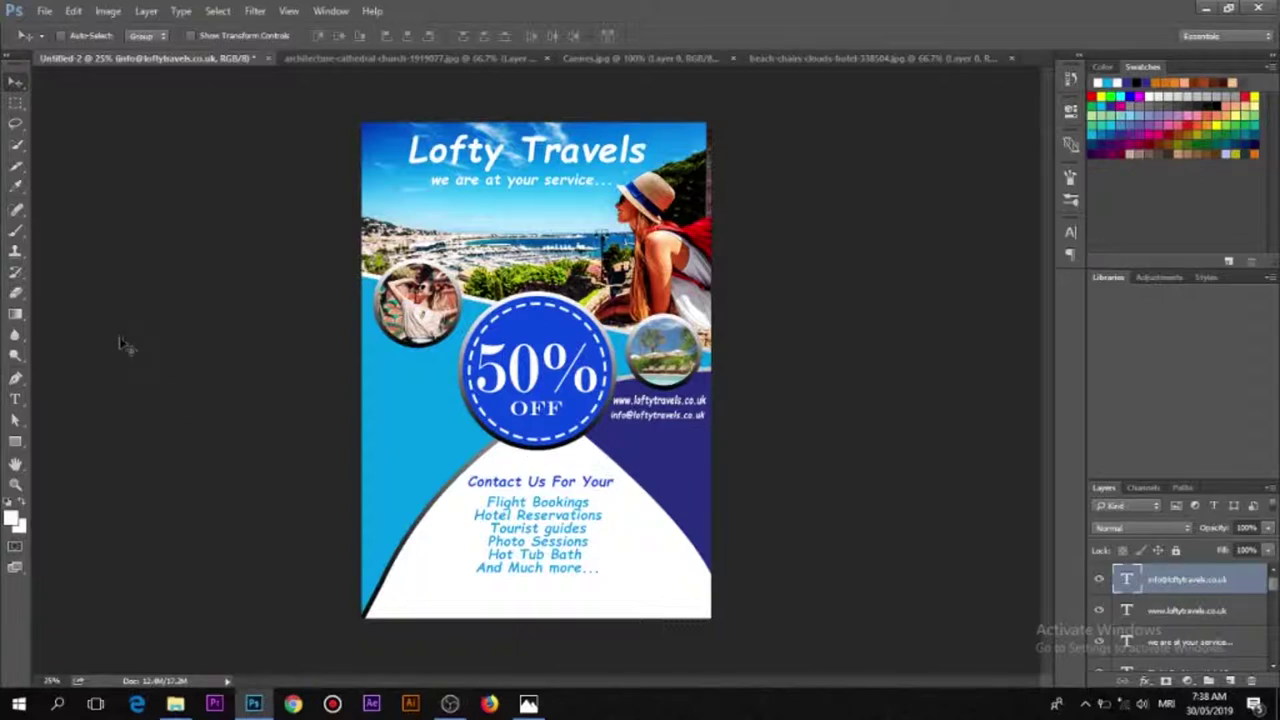
Step: Type the contact phone number below the e-mail and narrow it to fit the dark blue area
click(15, 399)
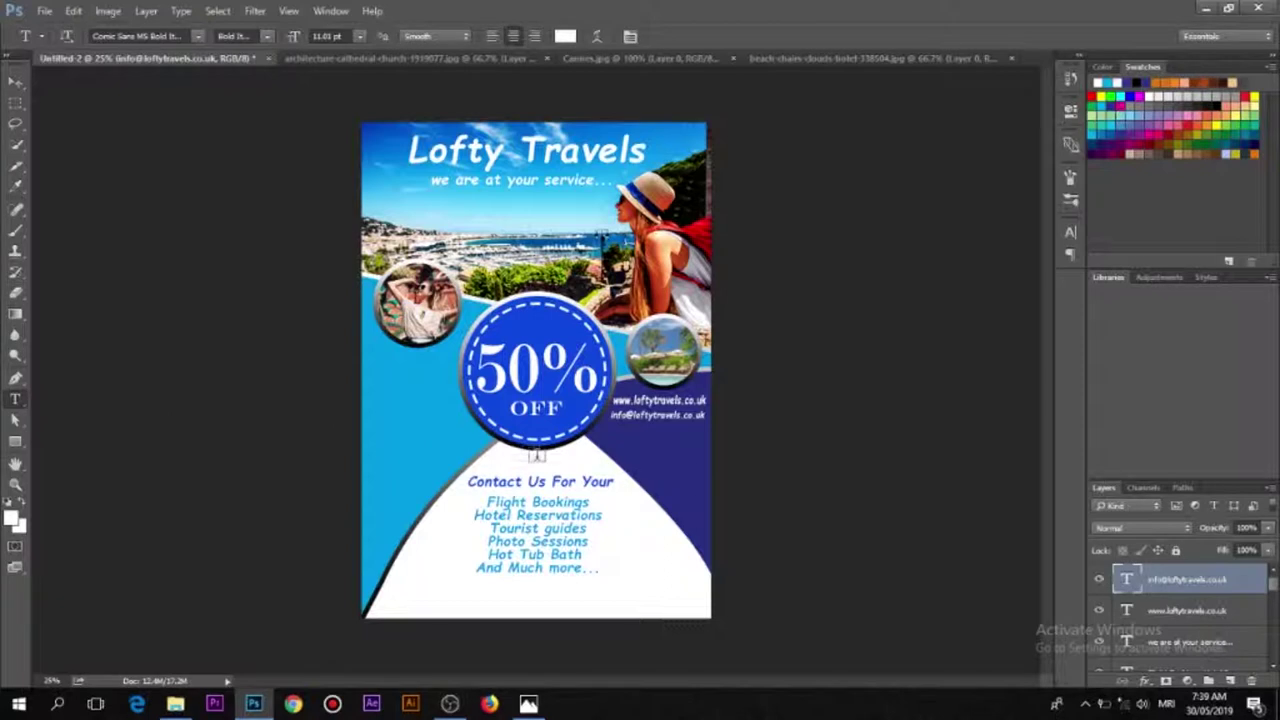
click(617, 441)
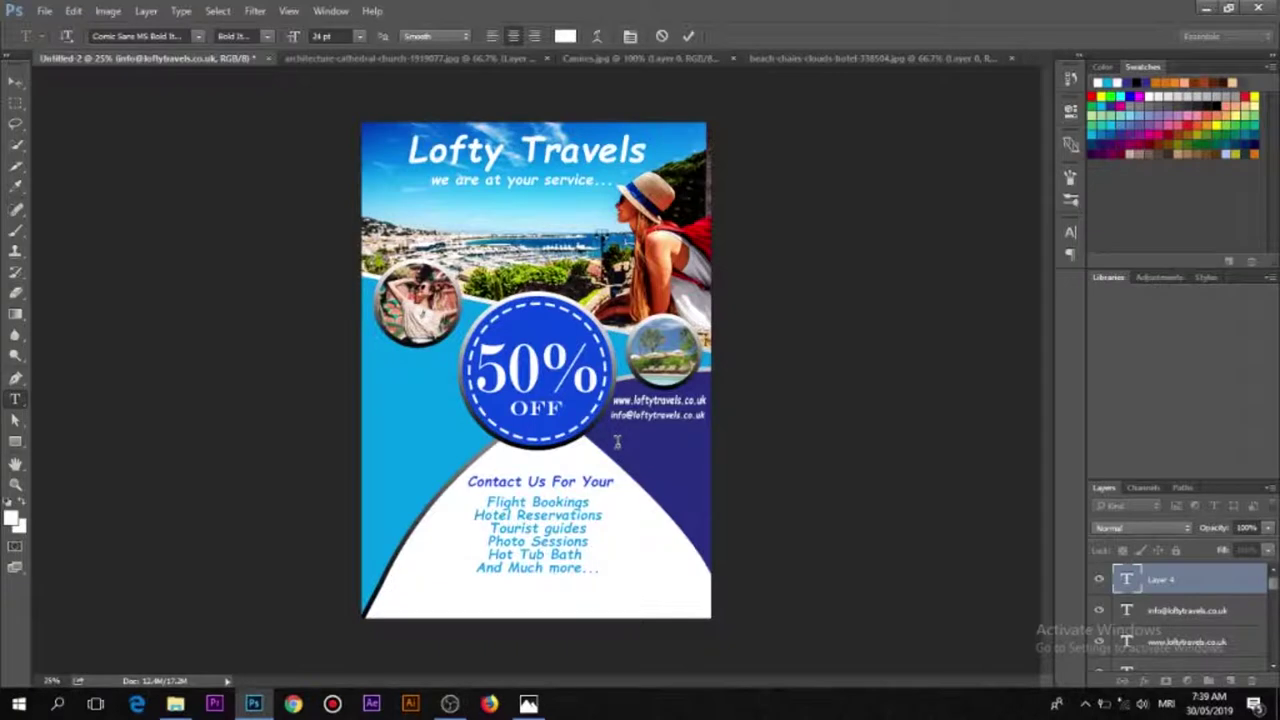
text(994-223-772)
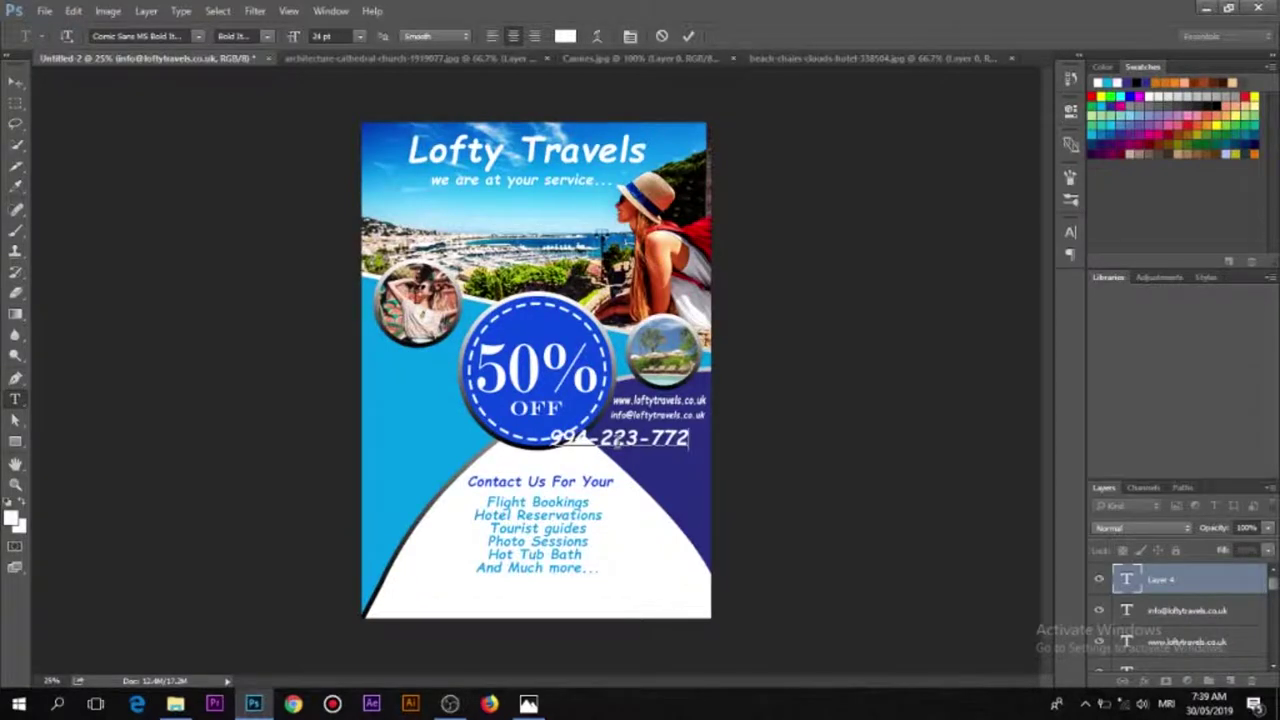
click(690, 36)
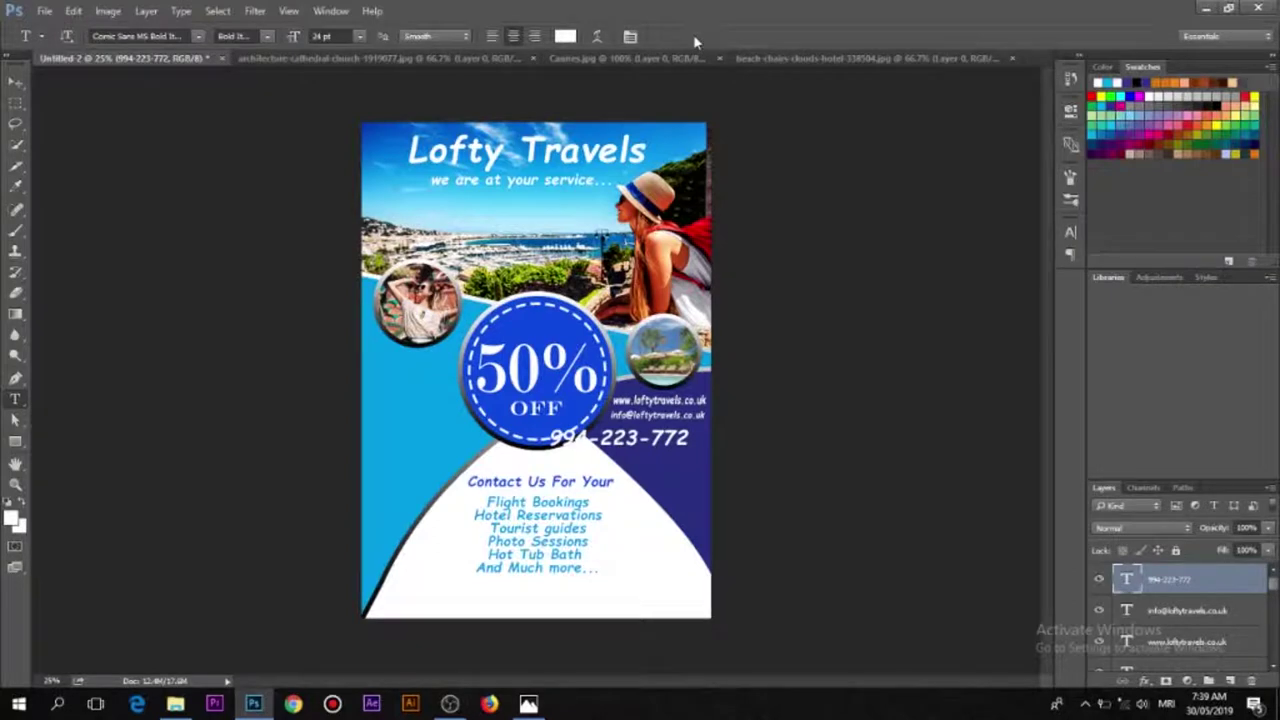
key(ctrl+t)
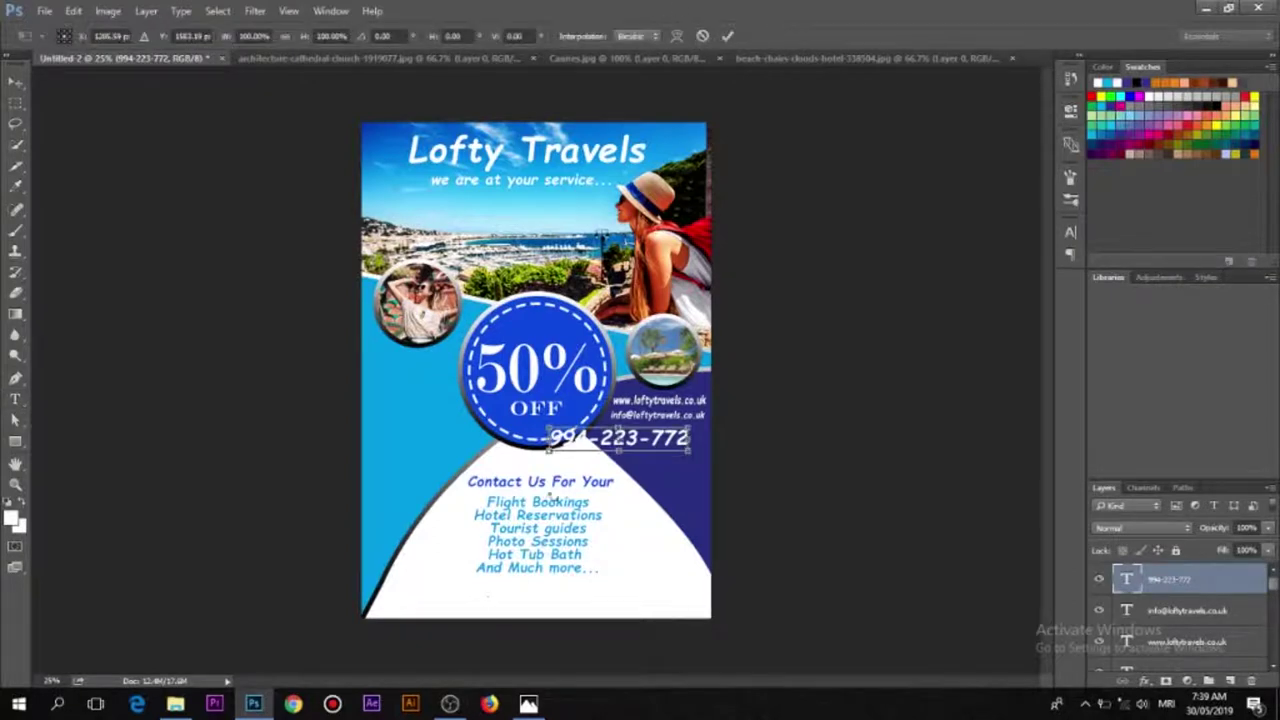
drag(550, 440, 619, 441)
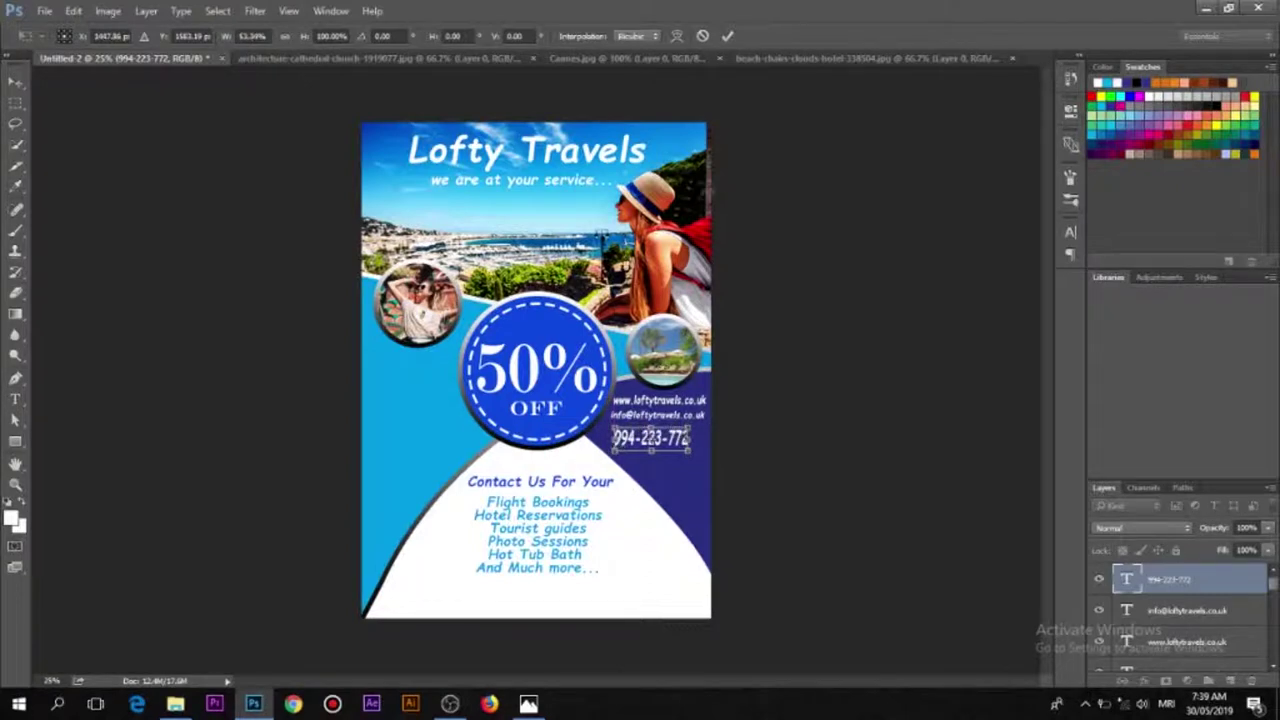
click(727, 36)
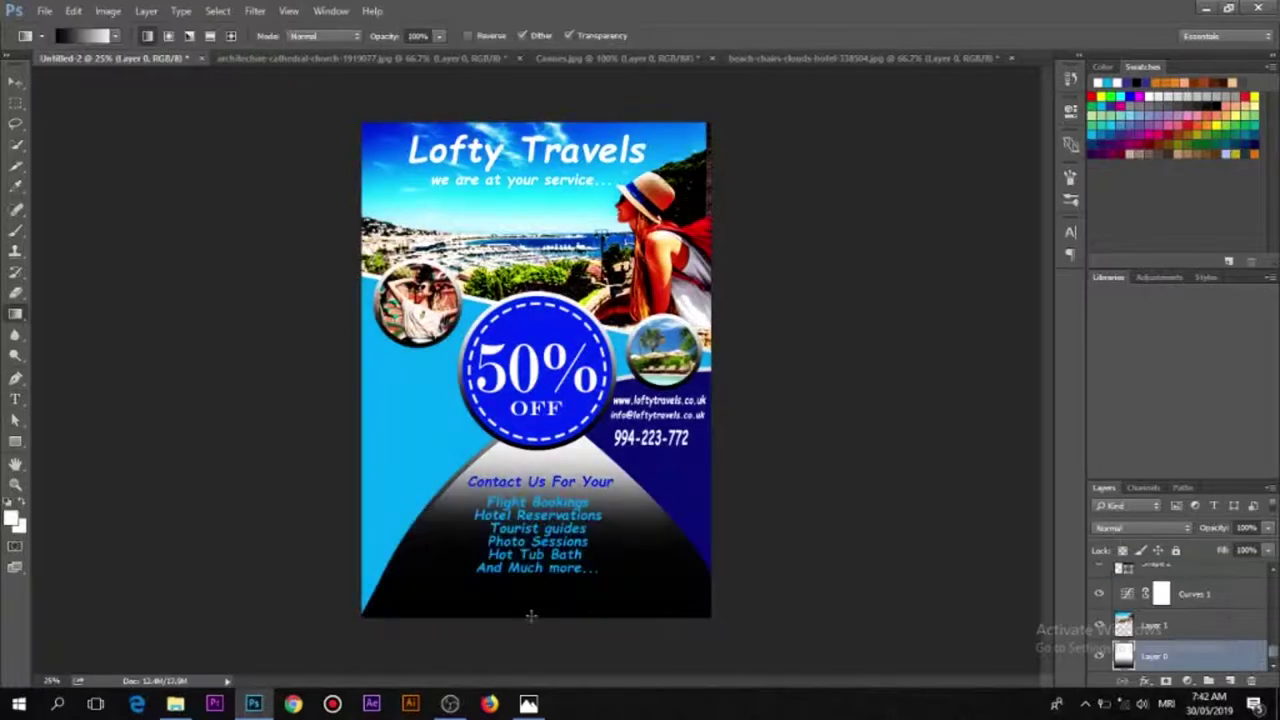
Step: Draw a black gradient from the flyer's bottom up to below the badge, then stop the recording
mouse_move(532, 616)
mouse_down()
mouse_move(538, 356)
mouse_move(536, 440)
mouse_up()
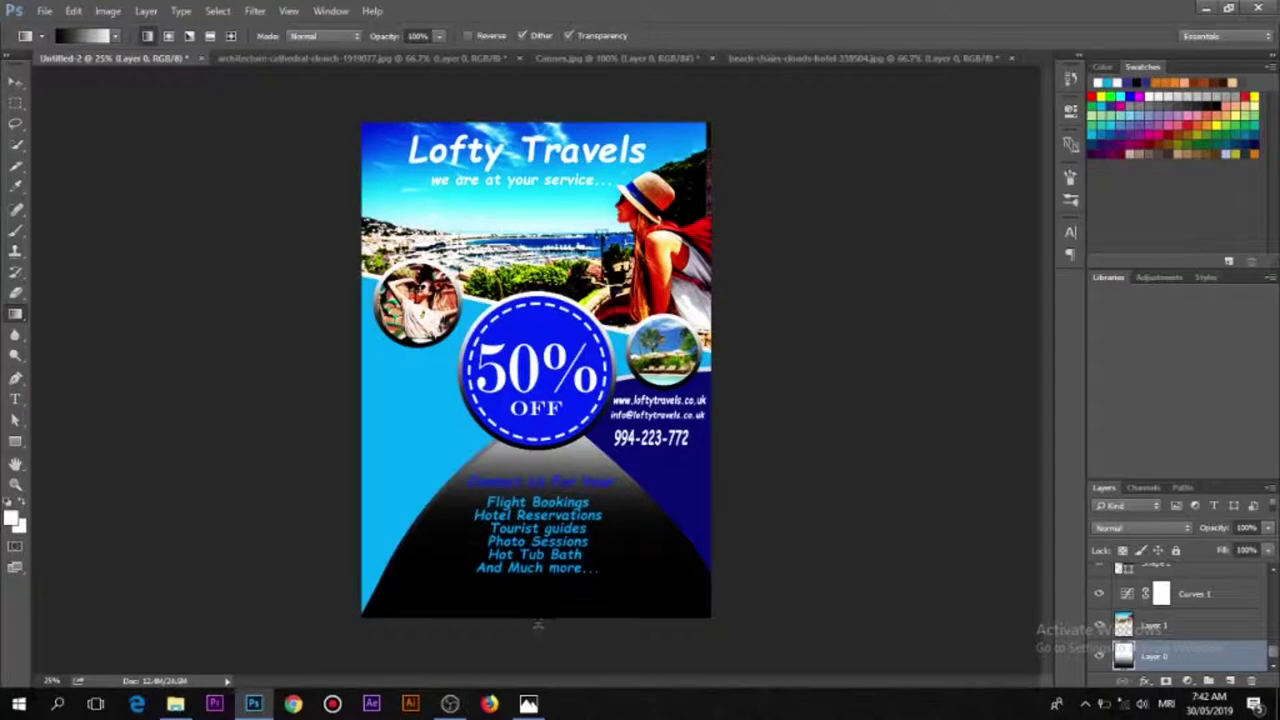
drag(538, 614, 527, 224)
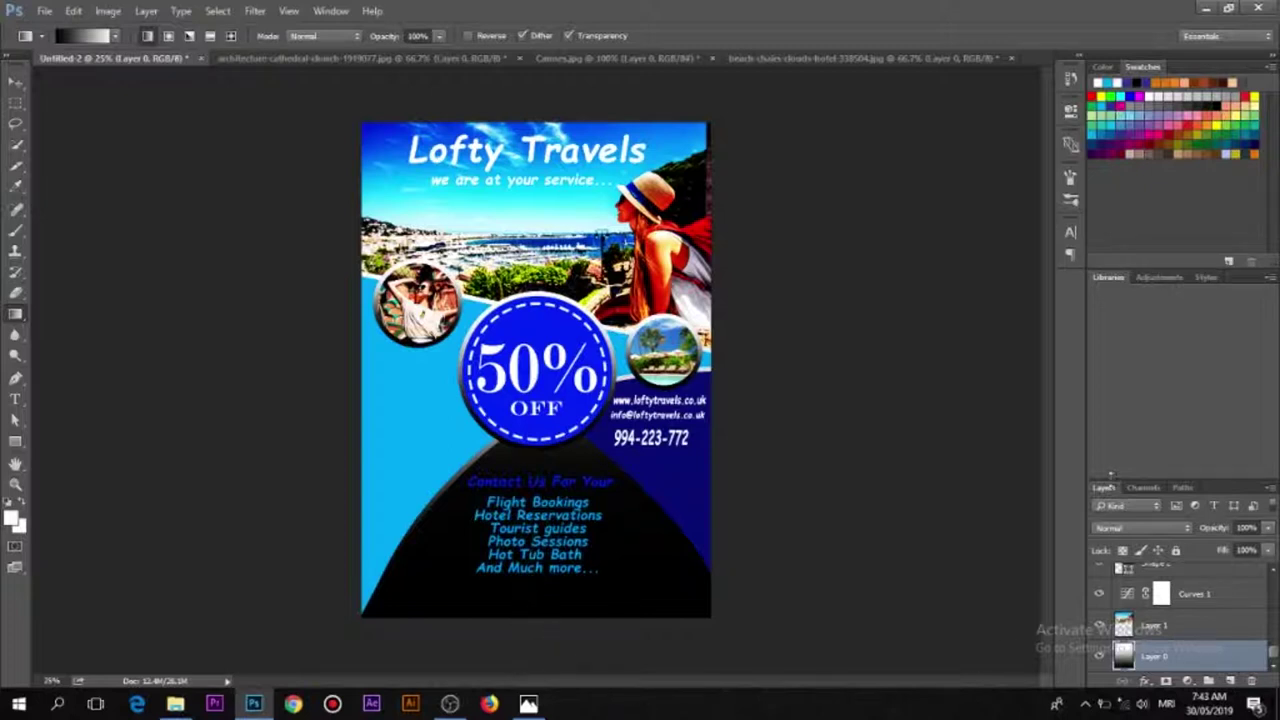
click(450, 704)
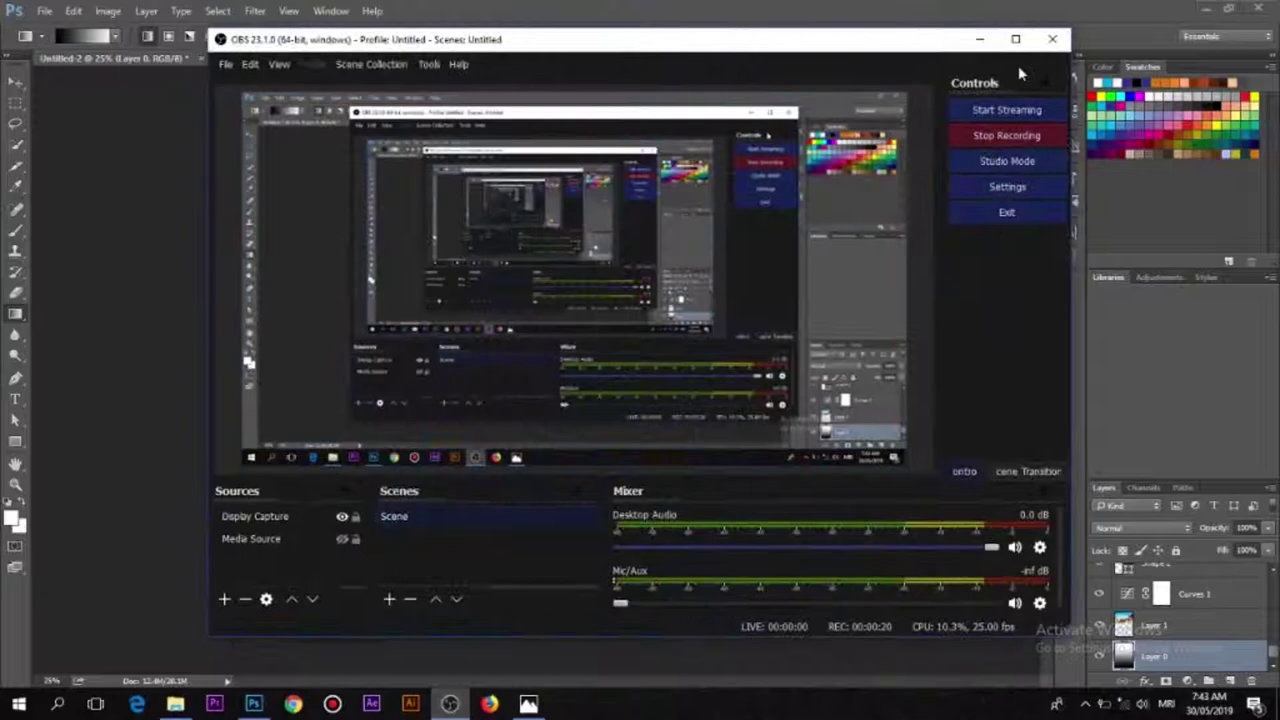
click(1007, 135)
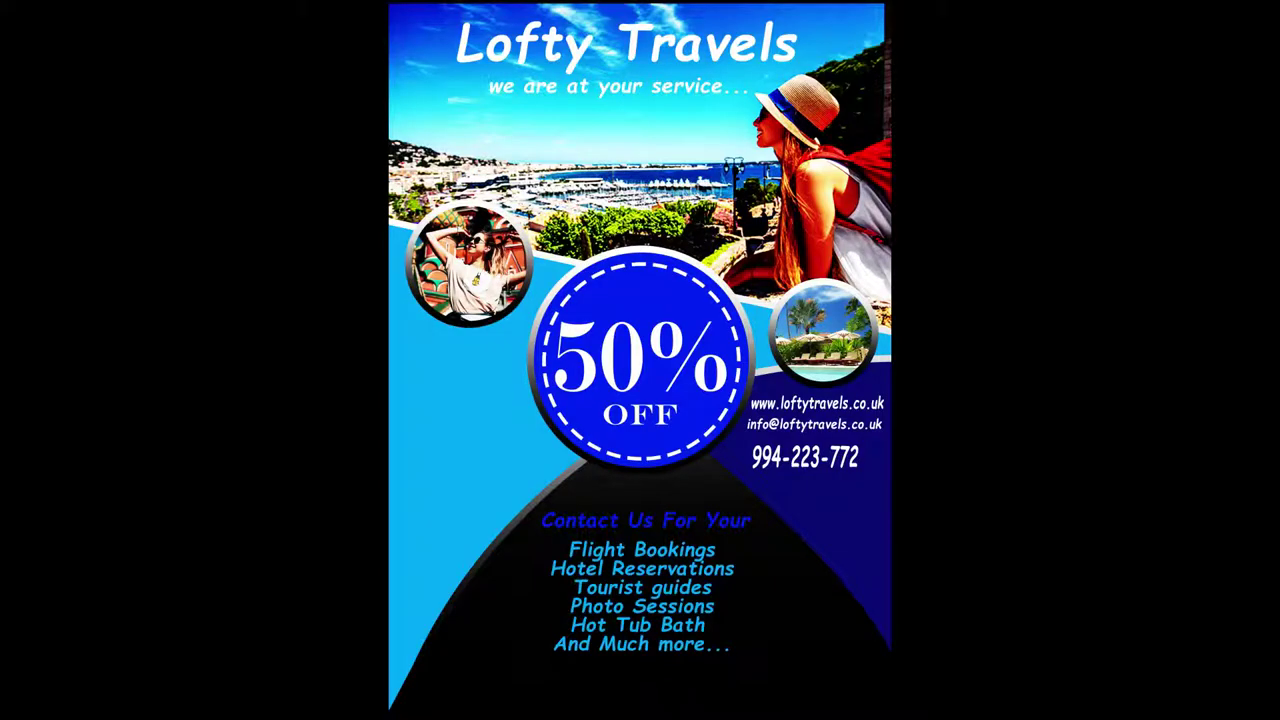